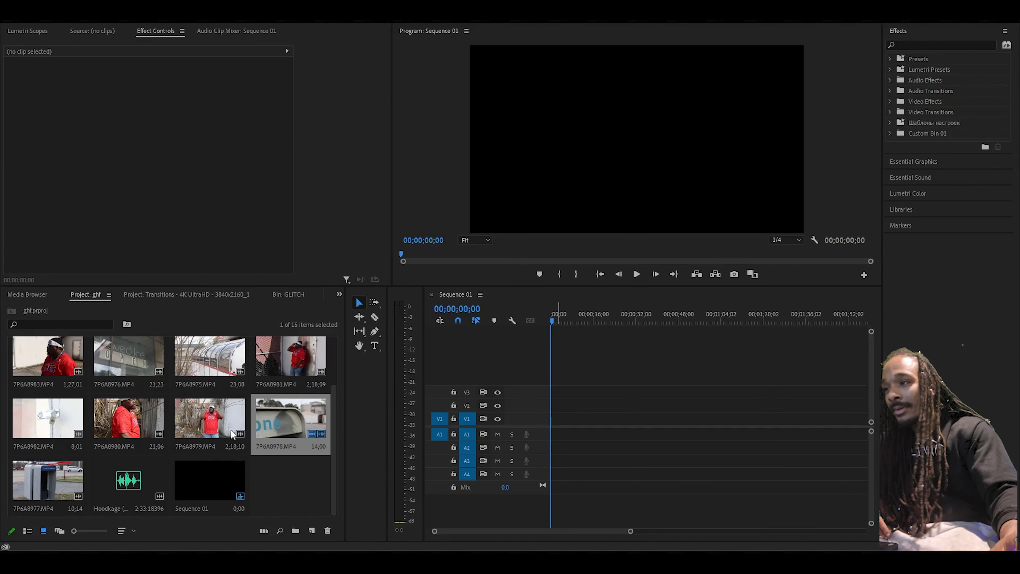
# Step: Place the Hoodkage audio on A1 and stack clips 7P6A8979 and 7P6A8981 on V1 and V2 at the sequence start
pyautogui.moveTo(136, 483); pyautogui.dragTo(548, 434)
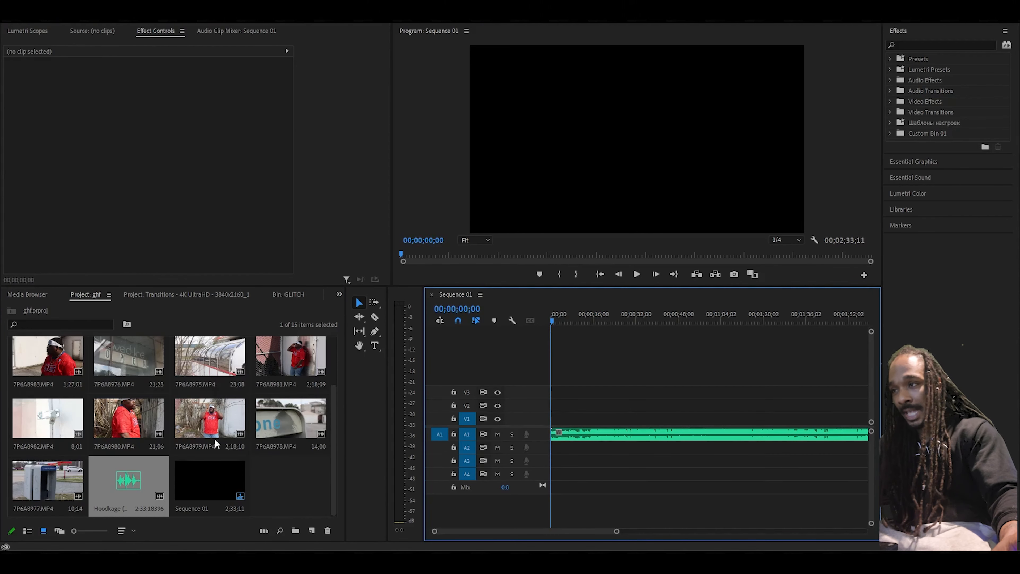
pyautogui.click(216, 426)
pyautogui.press('.')
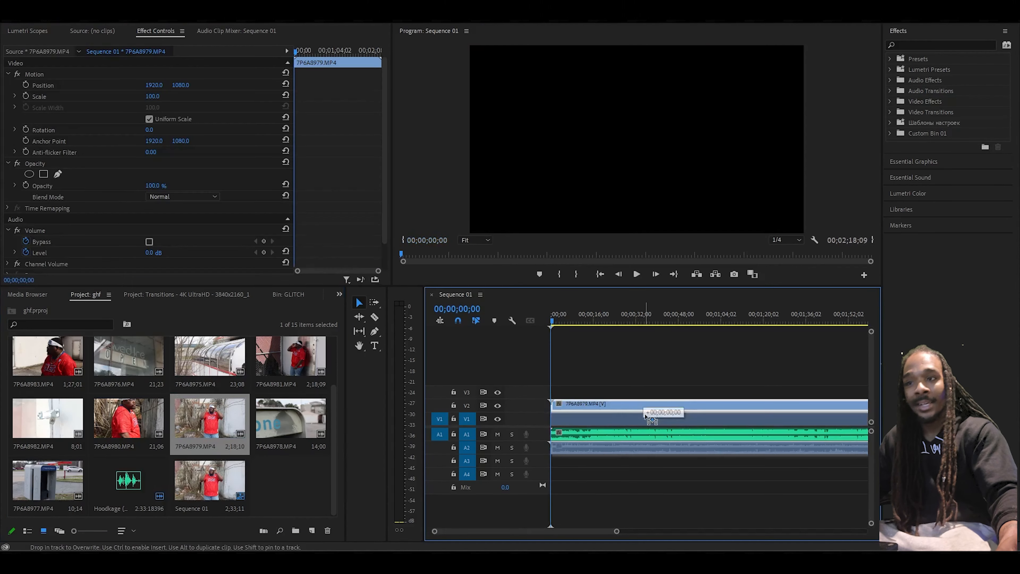
pyautogui.scroll(1, 257, 420)
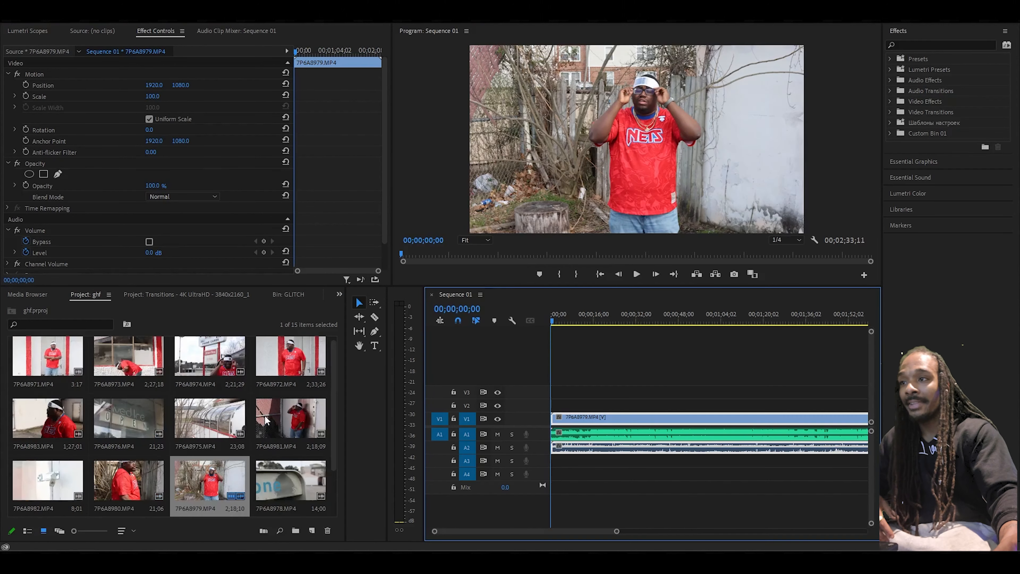
pyautogui.moveTo(297, 420); pyautogui.dragTo(643, 406)
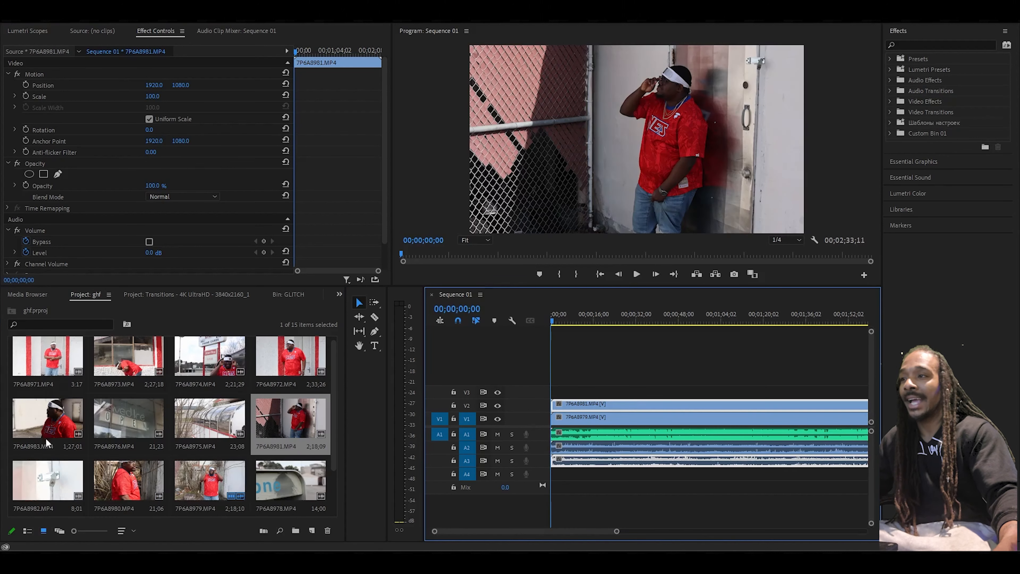
# Step: Stack clips 7P6A8983, 7P6A8972, 7P6A8974 and 7P6A8973 on tracks V3 to V6 at the start of the sequence
pyautogui.moveTo(47, 417); pyautogui.dragTo(638, 391)
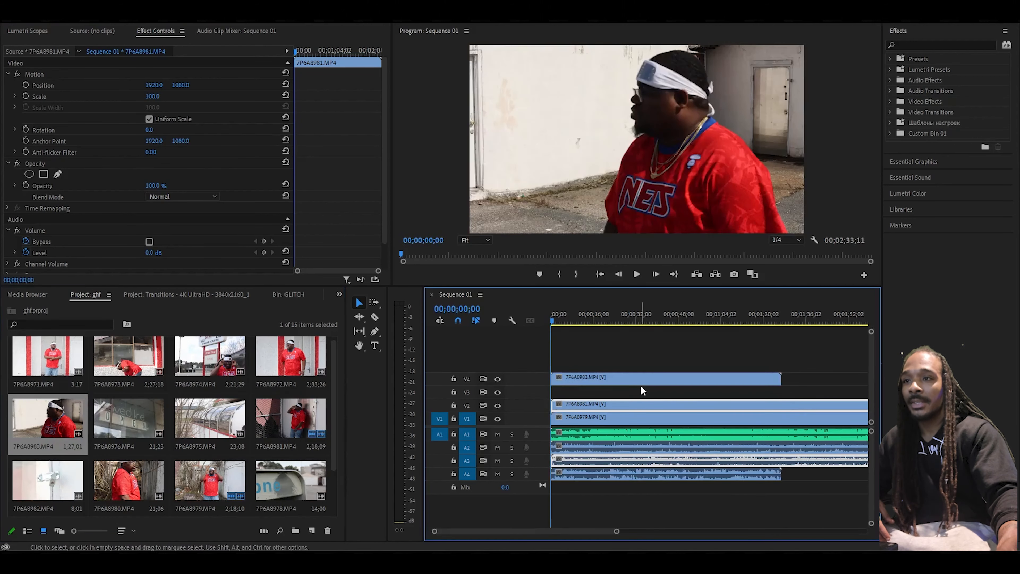
pyautogui.moveTo(303, 379); pyautogui.dragTo(600, 382)
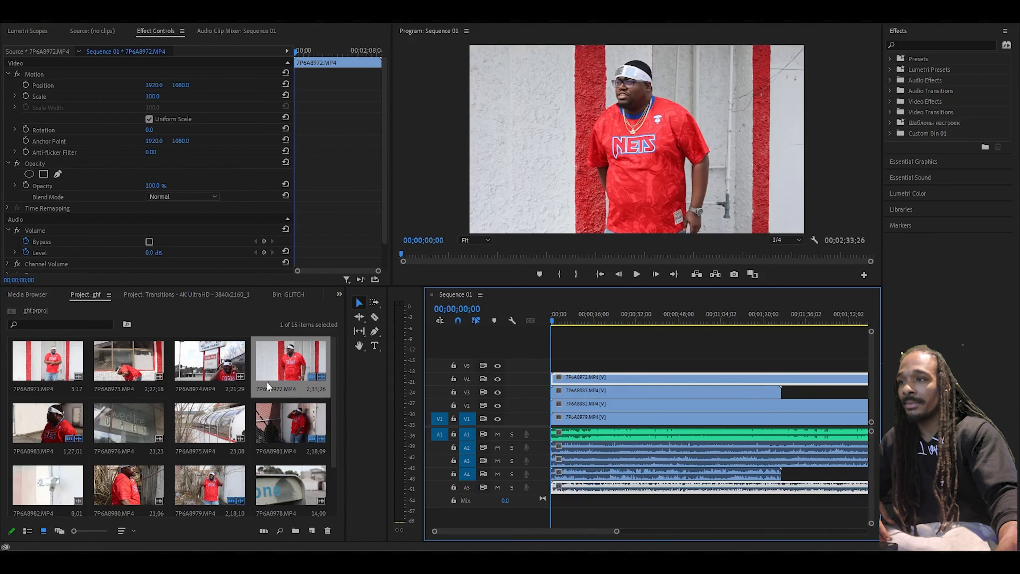
pyautogui.moveTo(209, 358); pyautogui.dragTo(553, 349)
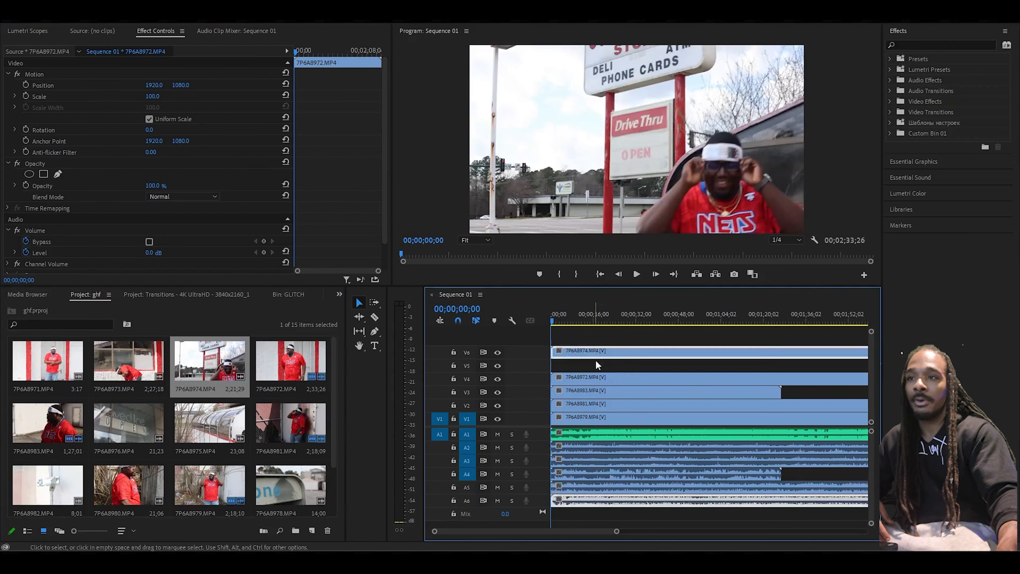
pyautogui.click(130, 386)
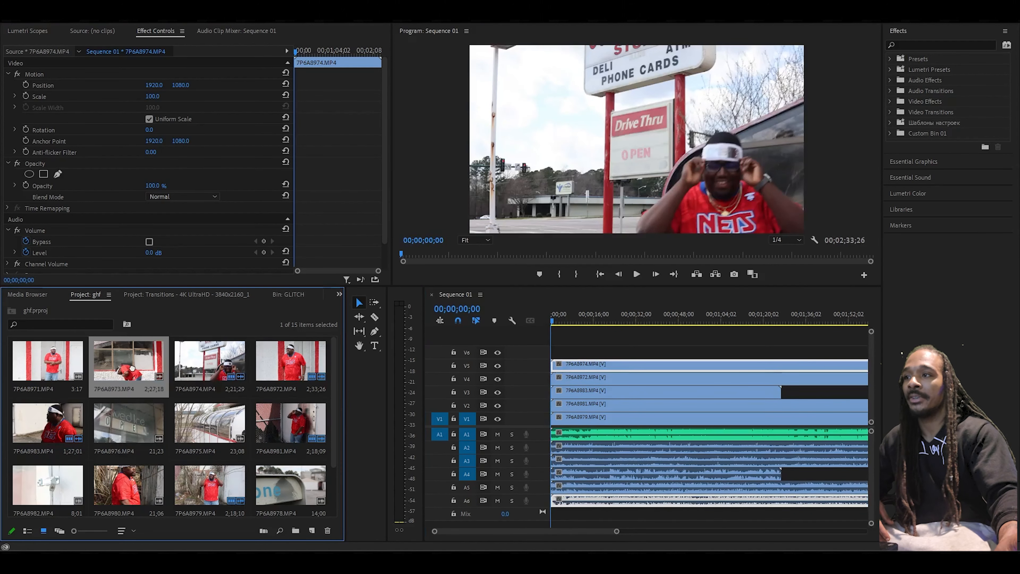
pyautogui.moveTo(130, 386); pyautogui.dragTo(554, 349)
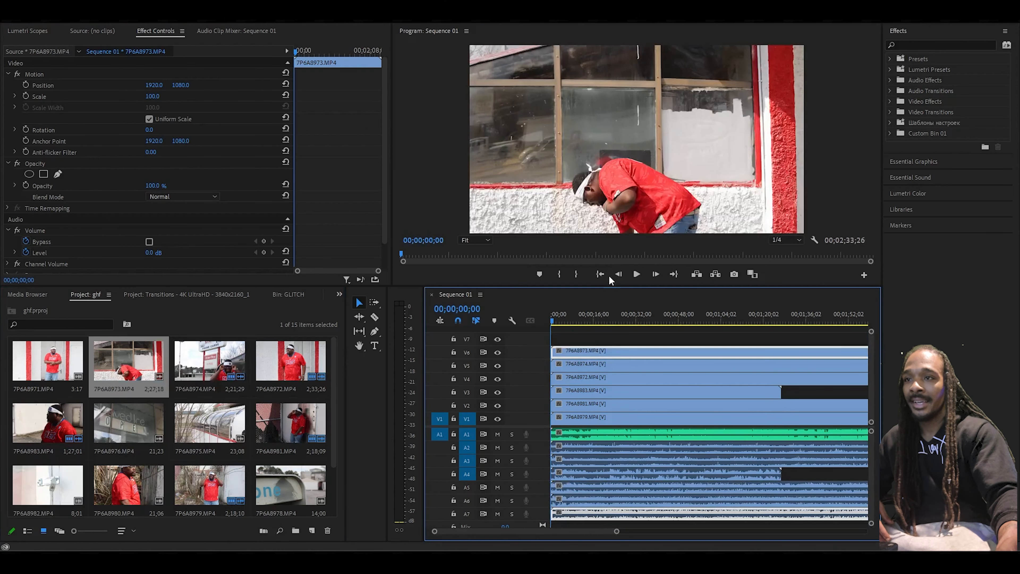
# Step: Synchronize all the timeline clips with the song by audio, using track channel 1
pyautogui.moveTo(613, 286); pyautogui.dragTo(613, 242)
pyautogui.moveTo(611, 309); pyautogui.dragTo(676, 410)
pyautogui.rightClick(676, 410)
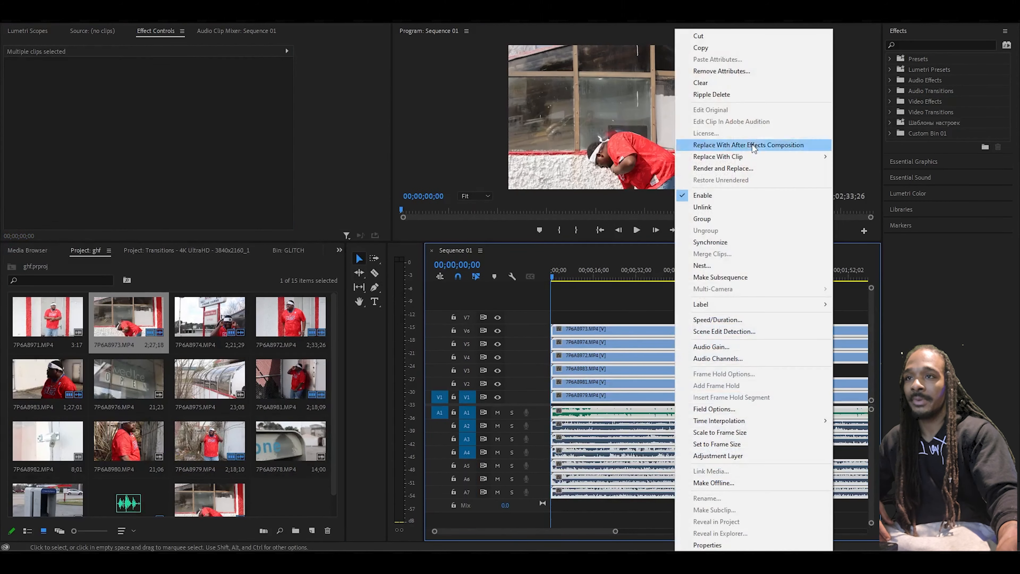
pyautogui.click(717, 246)
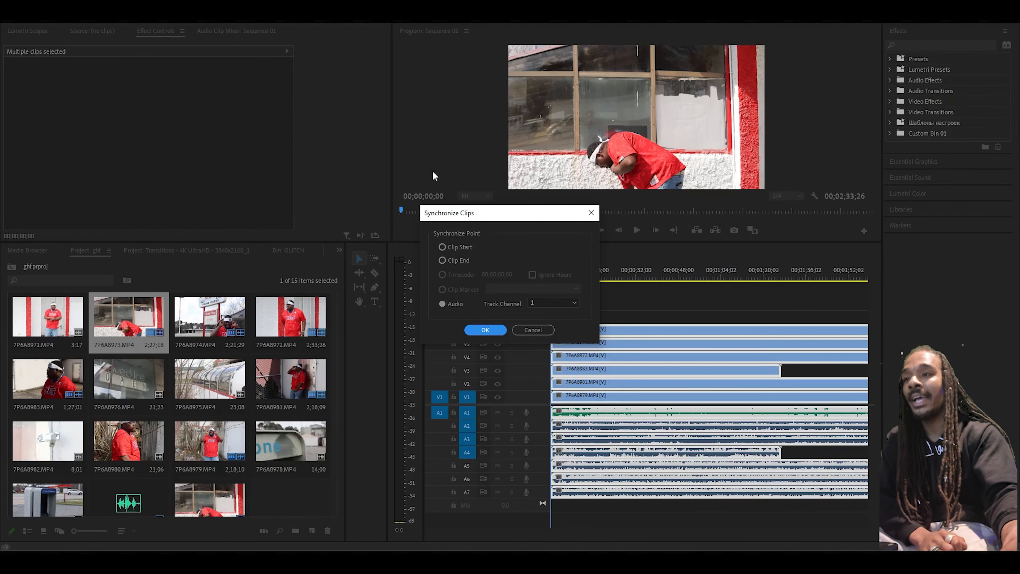
pyautogui.click(484, 330)
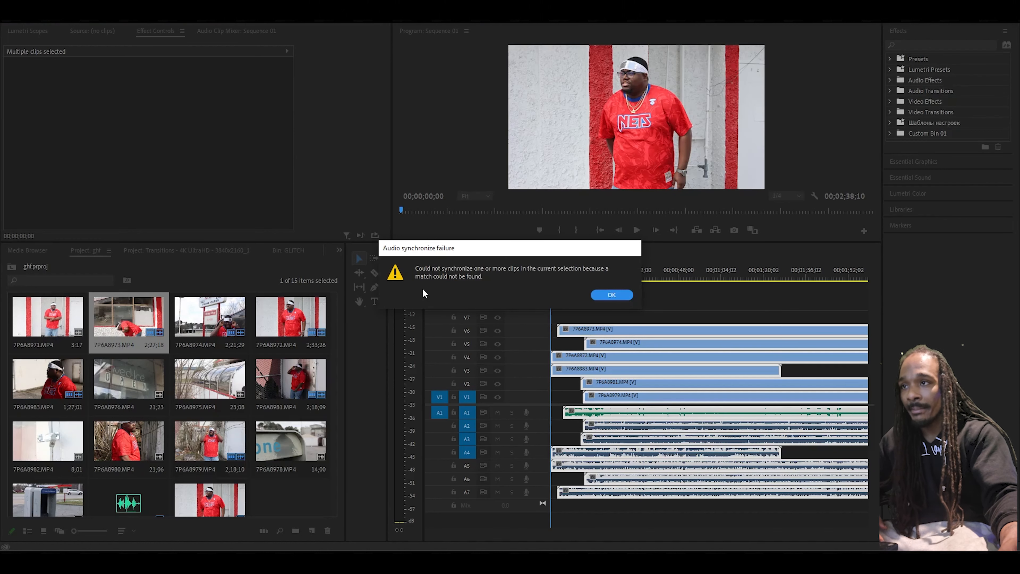
pyautogui.click(611, 295)
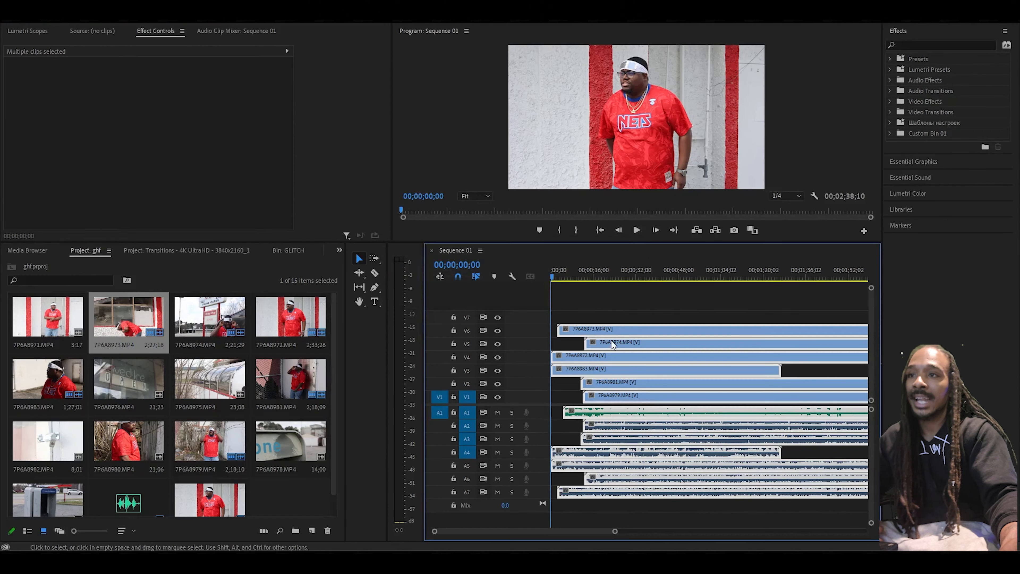
# Step: Review clip 7P6A8983 from V3 in the source monitor and delete it from the timeline
pyautogui.click(585, 313)
pyautogui.doubleClick(604, 370)
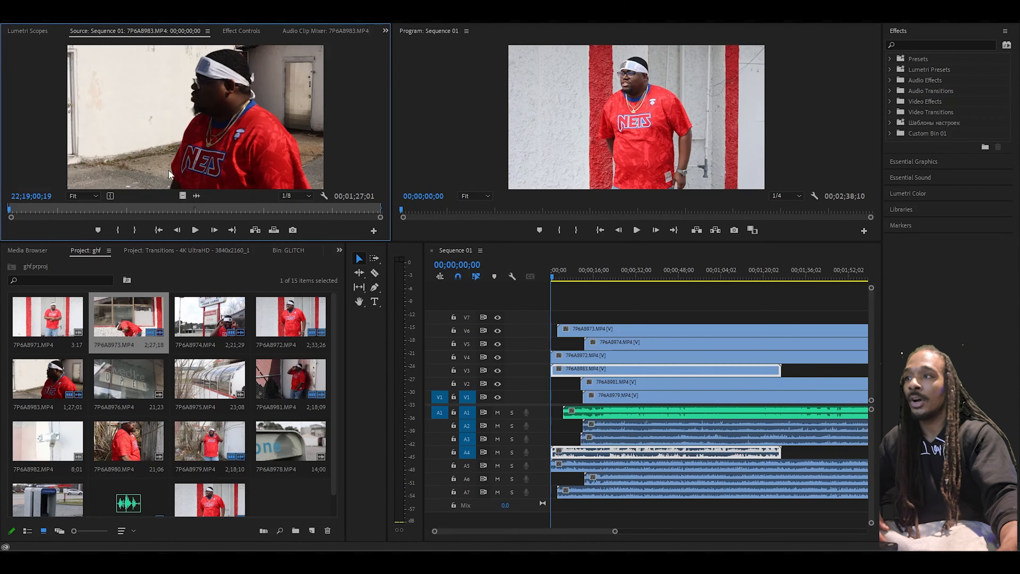
pyautogui.click(193, 231)
pyautogui.click(78, 209)
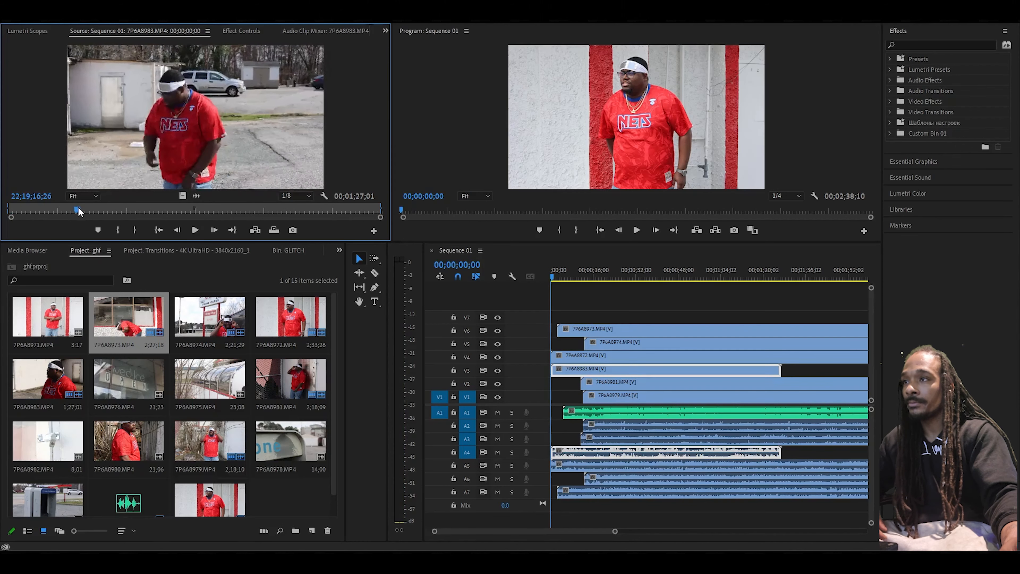
pyautogui.moveTo(79, 212); pyautogui.dragTo(134, 214)
pyautogui.click(713, 371)
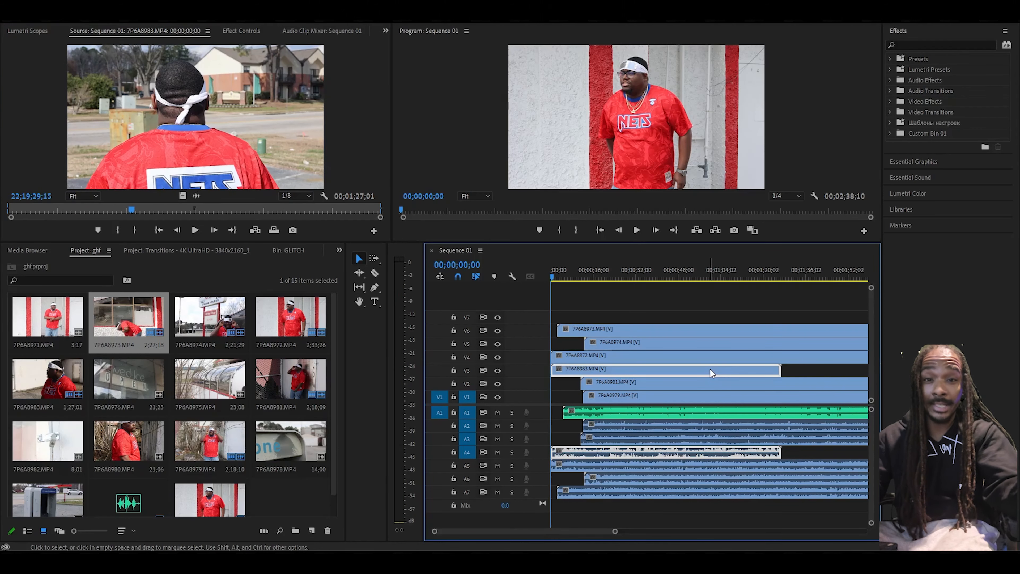
pyautogui.press('Delete')
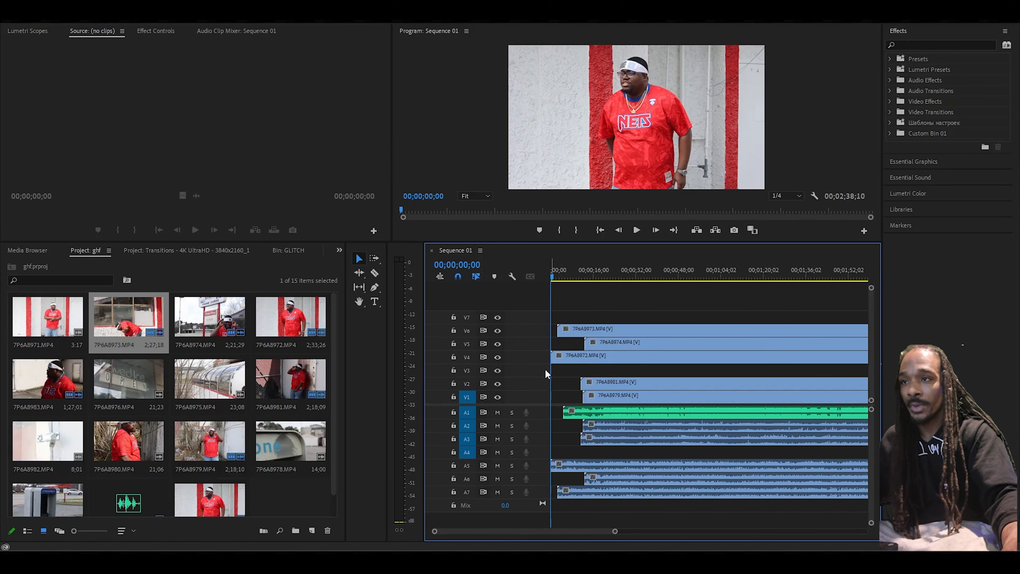
# Step: Trim the starts of clips 7P6A8973, 7P6A8974, 7P6A8981 and 7P6A8979 to about 30 seconds on the timeline
pyautogui.doubleClick(559, 355)
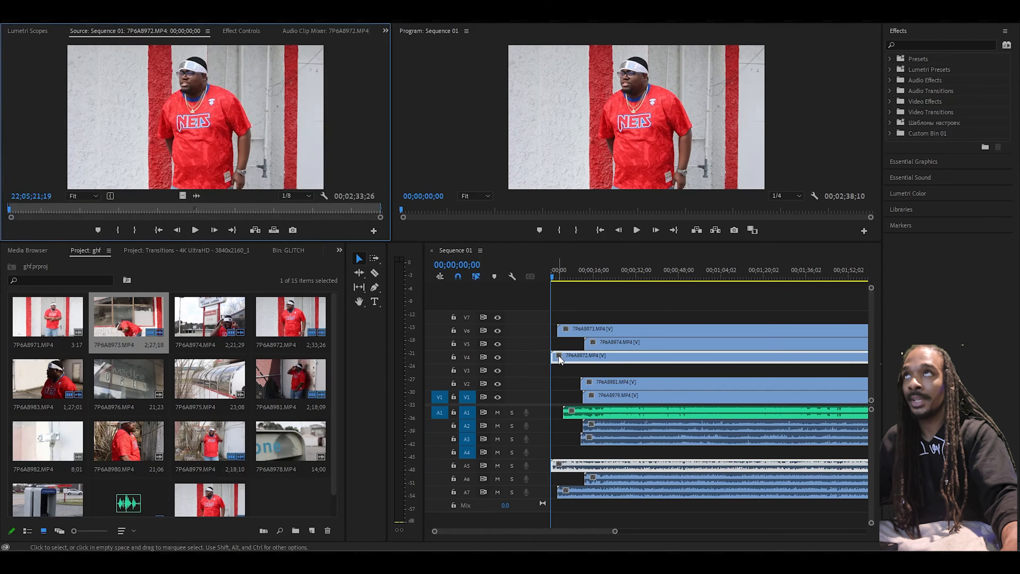
pyautogui.click(556, 329)
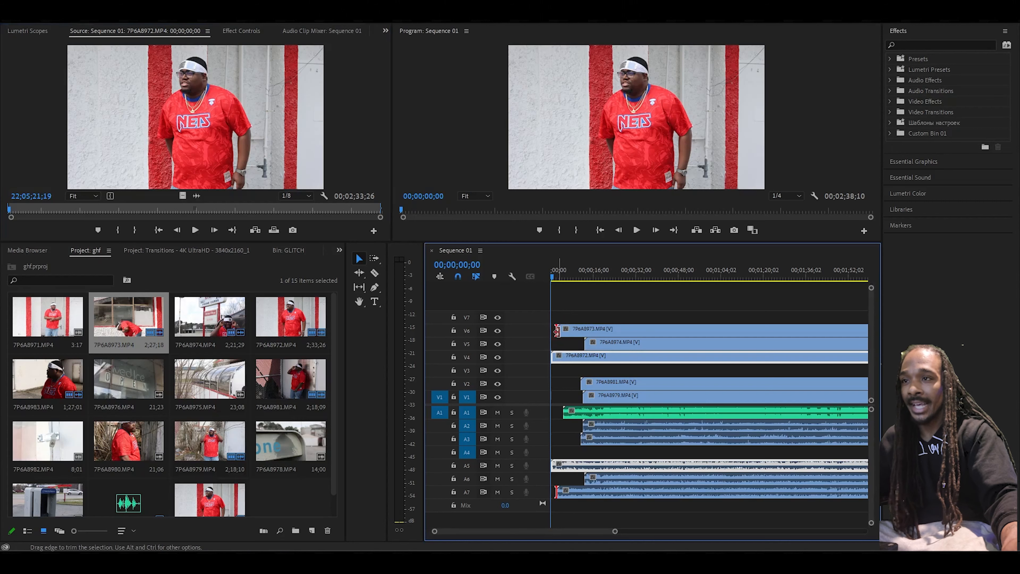
pyautogui.moveTo(557, 329); pyautogui.dragTo(630, 330)
pyautogui.click(583, 345)
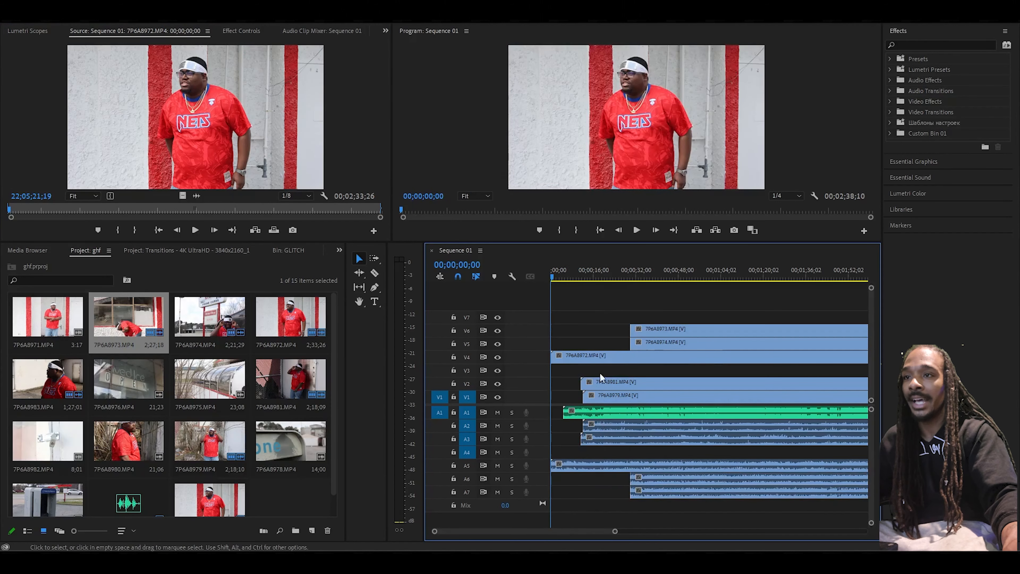
pyautogui.moveTo(581, 382); pyautogui.dragTo(630, 396)
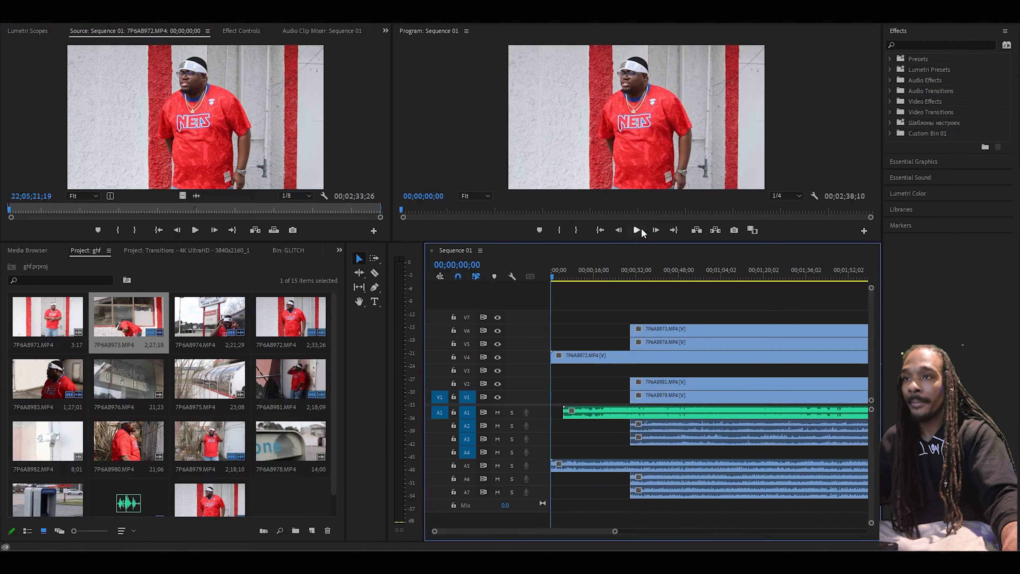
# Step: Trim the start of clip 7P6A8972 to where the song begins and play back the opening section
pyautogui.click(637, 230)
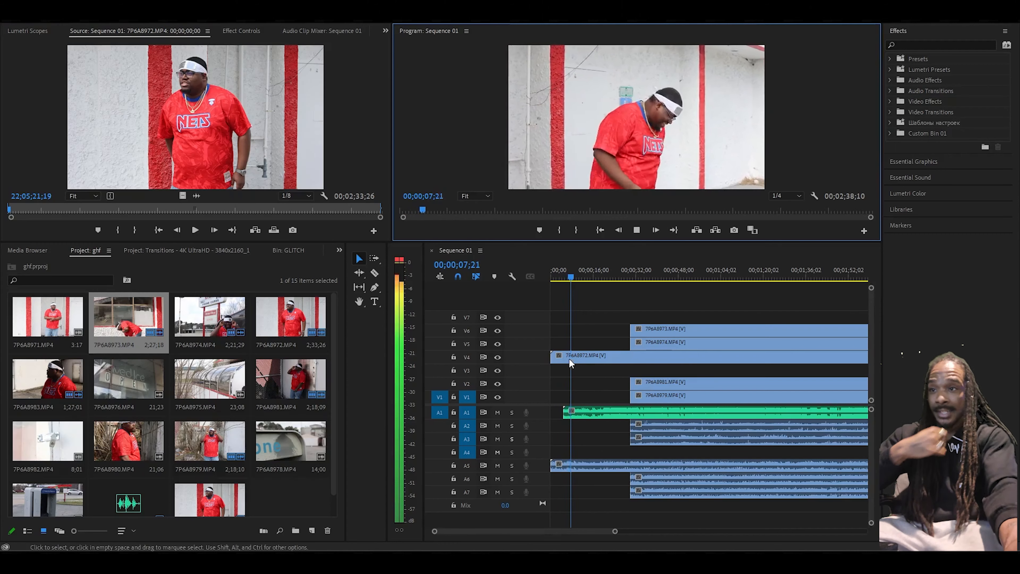
pyautogui.moveTo(550, 356); pyautogui.dragTo(563, 356)
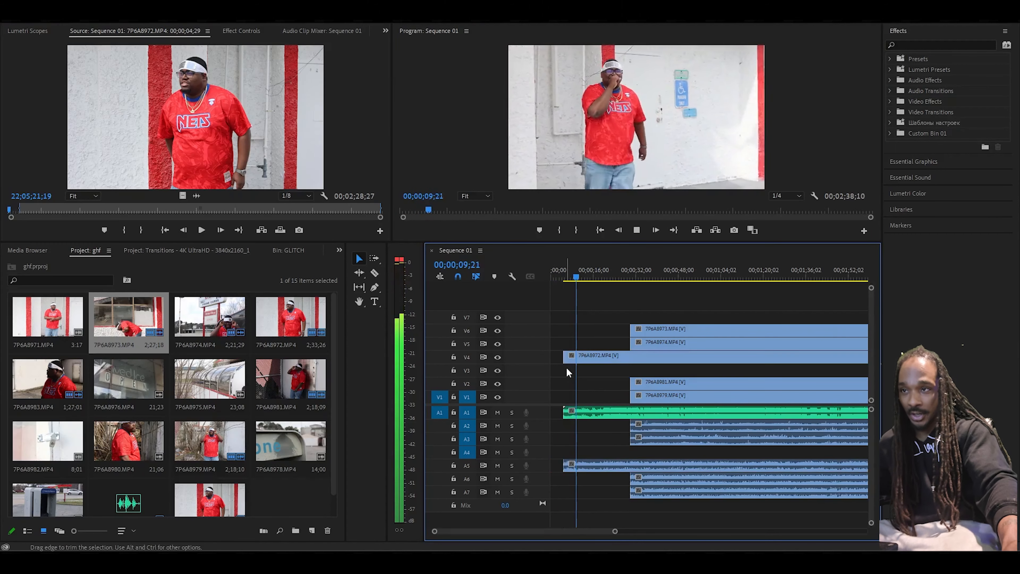
pyautogui.moveTo(626, 242); pyautogui.dragTo(632, 284)
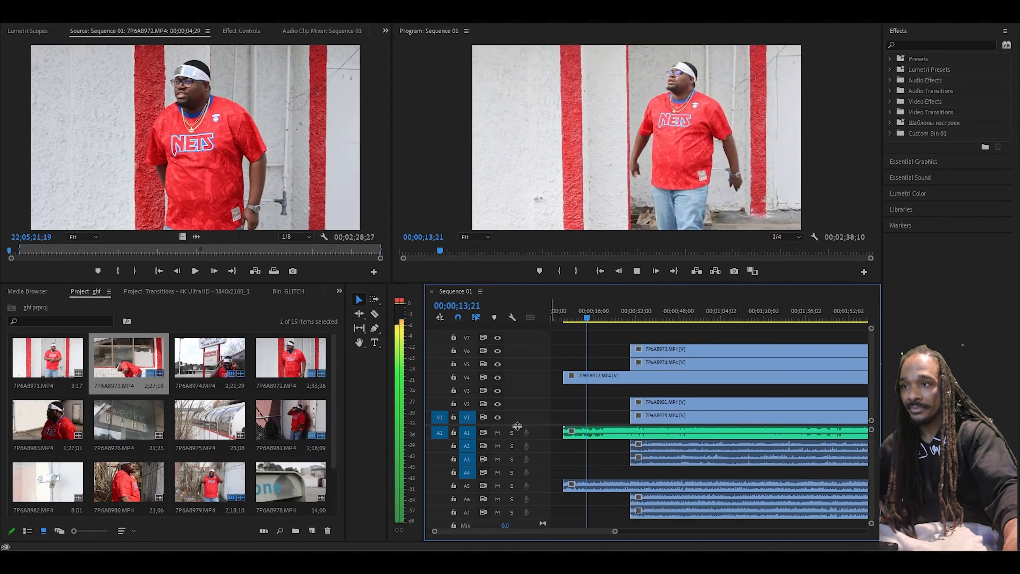
pyautogui.moveTo(517, 425); pyautogui.dragTo(517, 474)
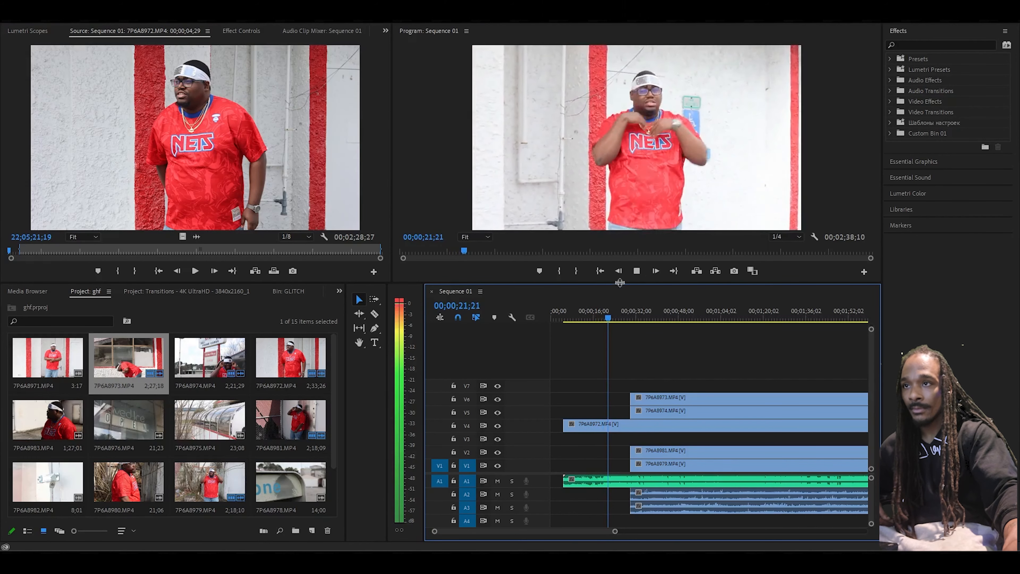
pyautogui.click(636, 271)
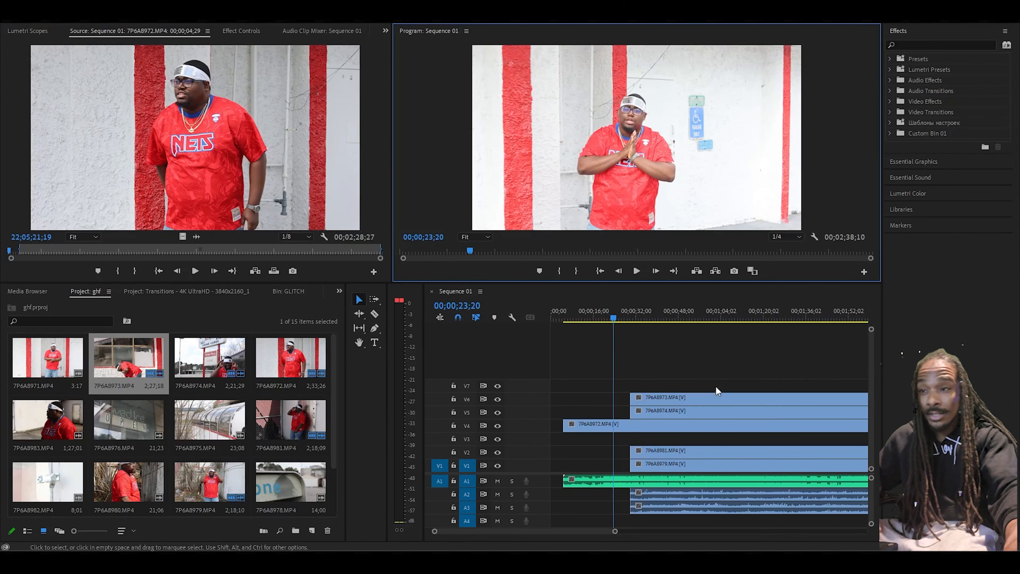
# Step: Shift the song and all video clips together so that the song begins at the start of the sequence
pyautogui.moveTo(716, 359); pyautogui.dragTo(609, 477)
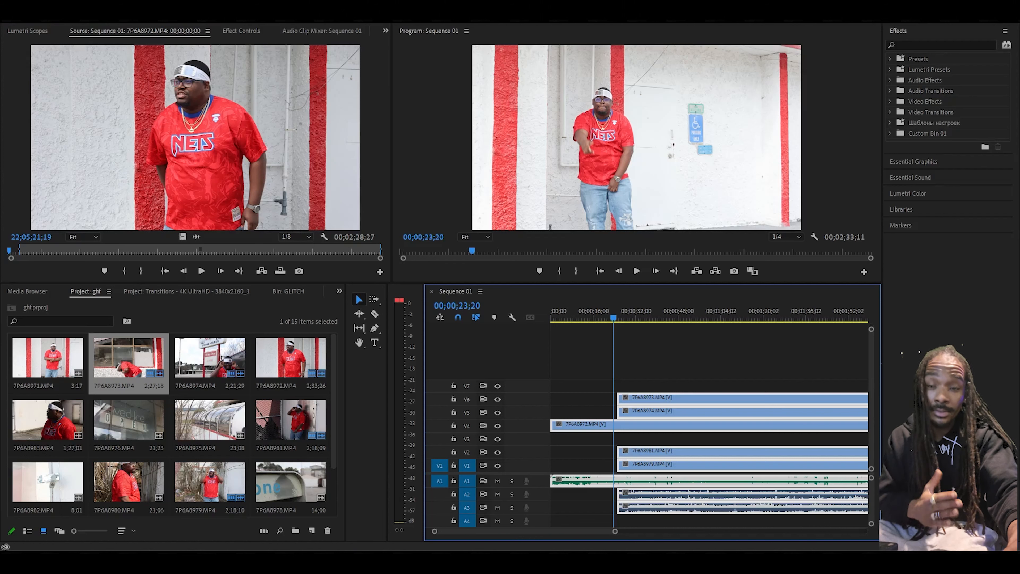
pyautogui.click(699, 354)
# Step: Apply an effect preset from Custom Bin 01 to all the video clips on the timeline
pyautogui.moveTo(736, 368); pyautogui.dragTo(683, 454)
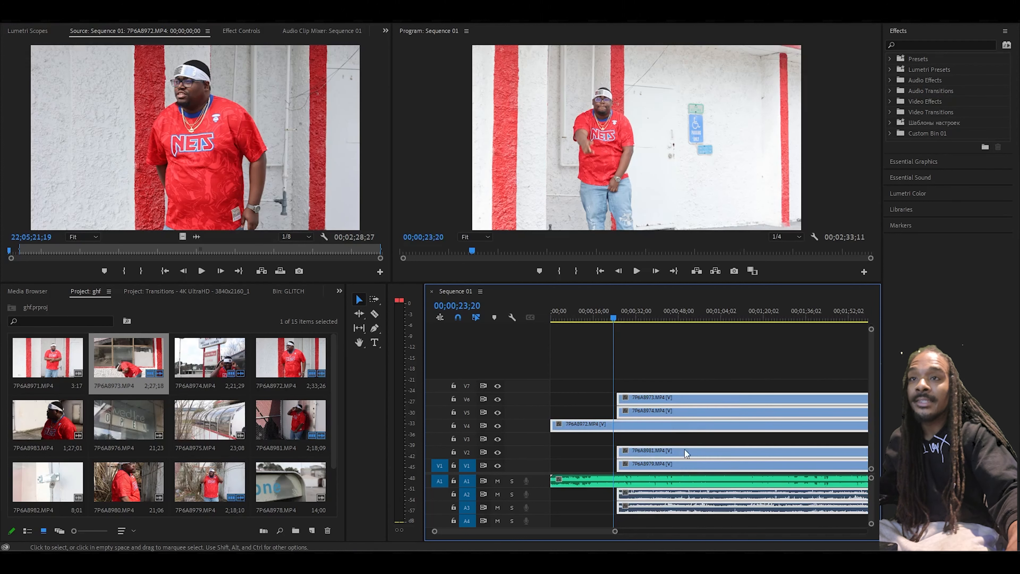
pyautogui.click(890, 134)
pyautogui.scroll(-2, 966, 362)
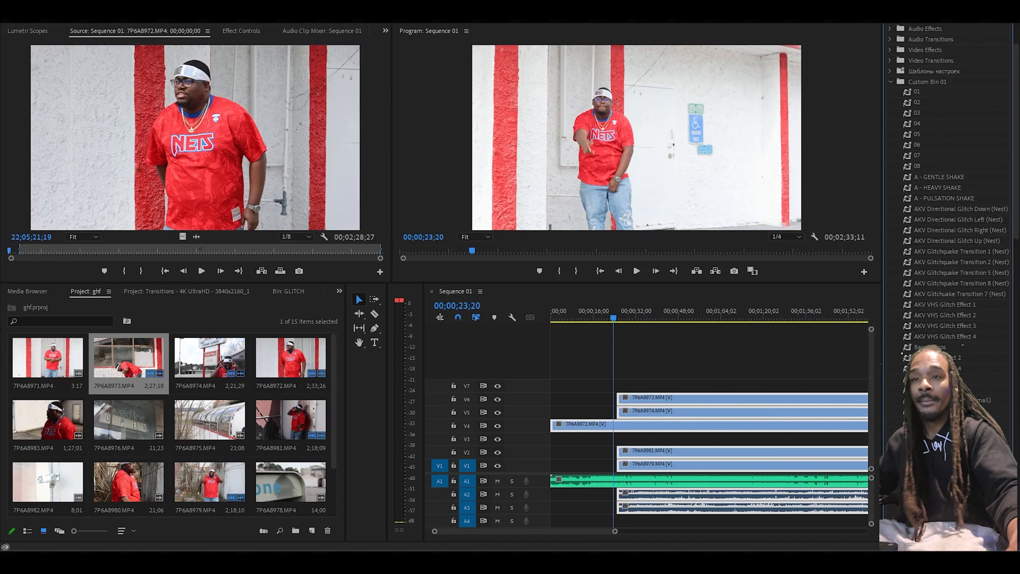
pyautogui.moveTo(924, 411); pyautogui.dragTo(642, 414)
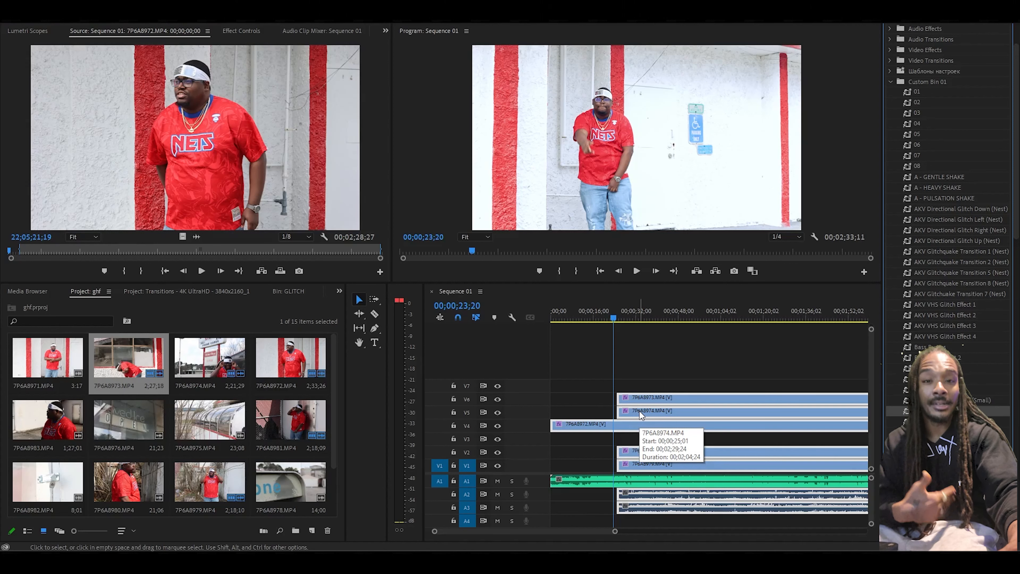
# Step: Play the sequence from the start and trim the beginning of clip 7P6A8972 on V4 to about 27 seconds
pyautogui.click(594, 274)
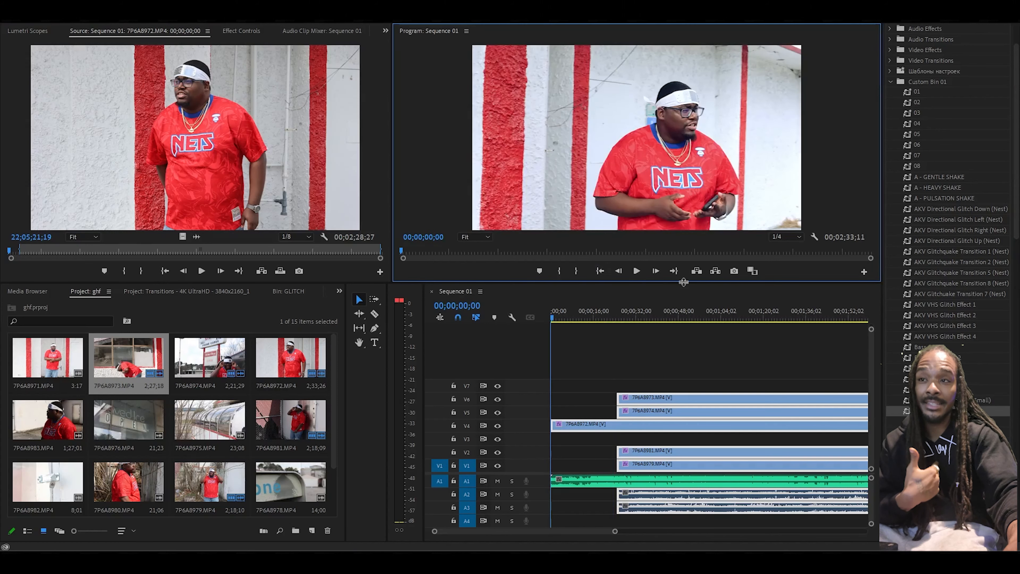
pyautogui.click(637, 272)
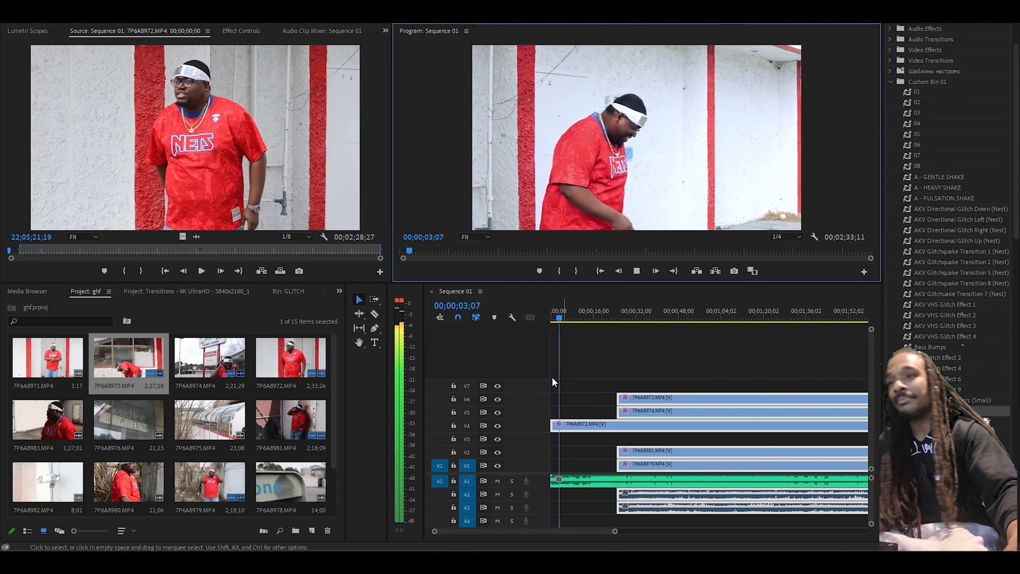
pyautogui.click(586, 413)
pyautogui.moveTo(554, 427); pyautogui.dragTo(622, 427)
pyautogui.click(589, 278)
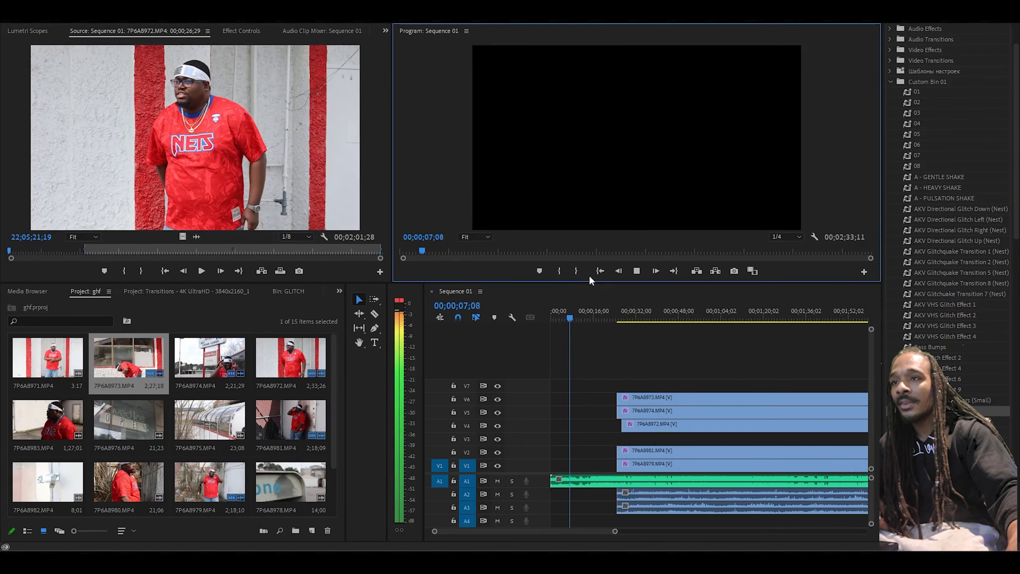
# Step: Mark a section of about 2 seconds showing the Phone sign in clip 7P6A8978 and place it at the start of V1
pyautogui.click(600, 272)
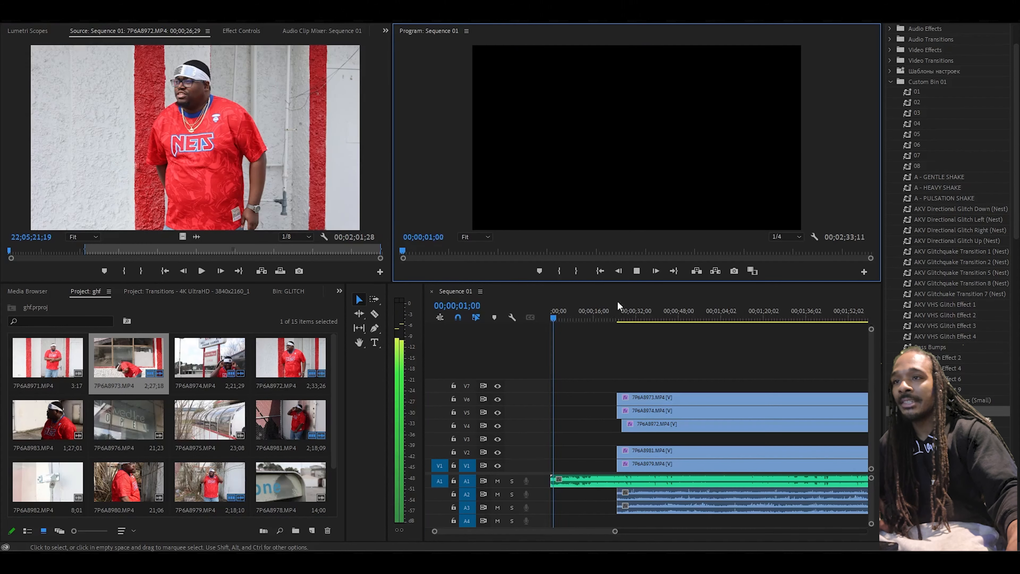
pyautogui.click(637, 271)
pyautogui.scroll(-2, 190, 450)
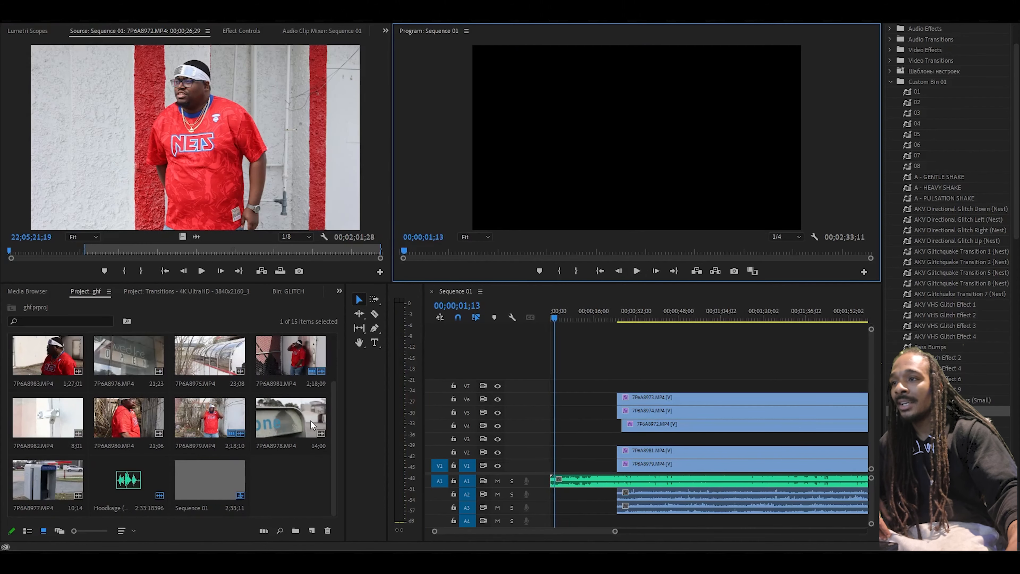
pyautogui.doubleClick(290, 418)
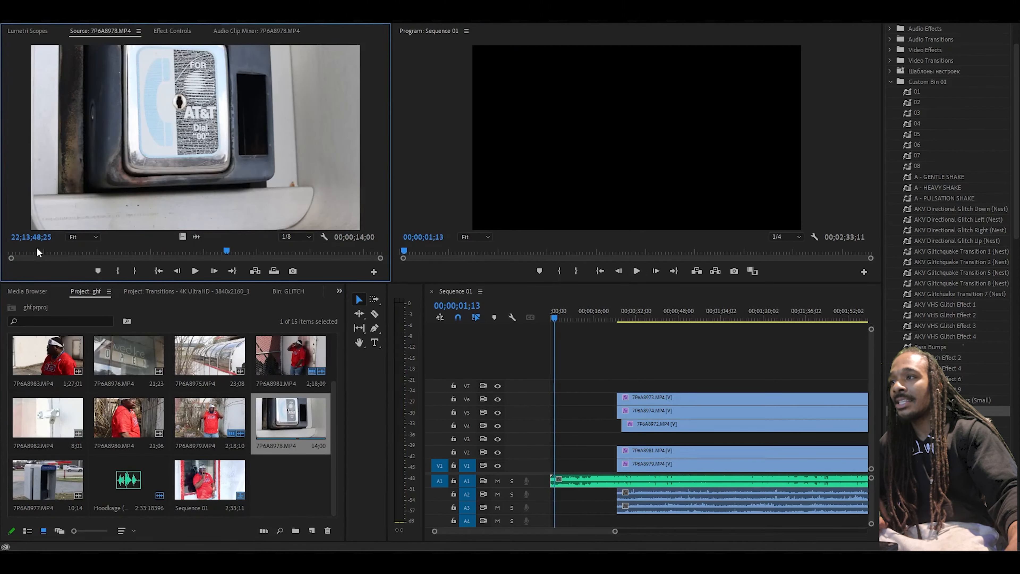
pyautogui.moveTo(24, 253); pyautogui.dragTo(106, 255)
pyautogui.click(117, 271)
pyautogui.press('o')
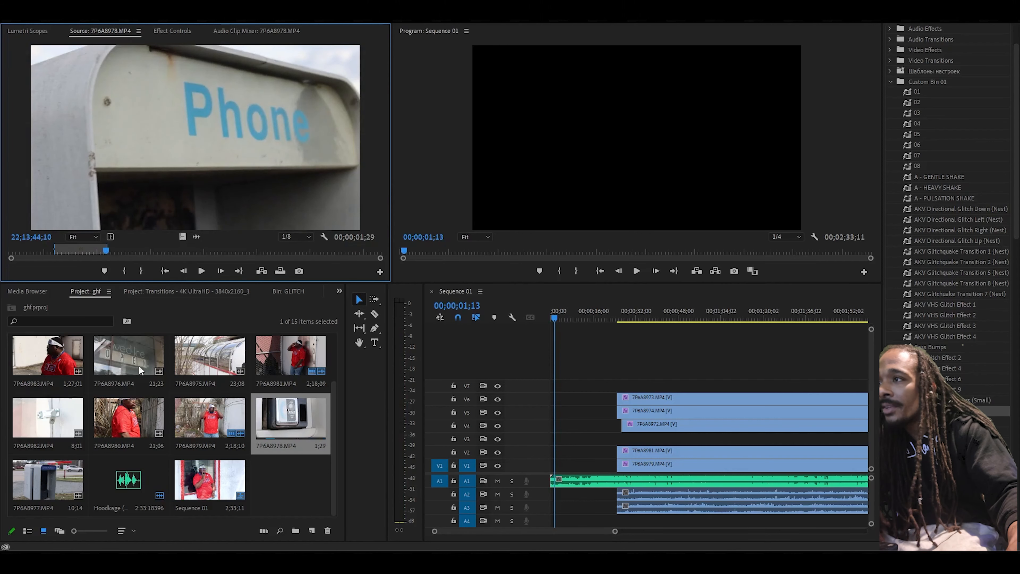
pyautogui.moveTo(285, 449); pyautogui.dragTo(557, 452)
# Step: Slow the 7P6A8978 clip on V1 to 50% speed with Optical Flow time interpolation
pyautogui.rightClick(552, 466)
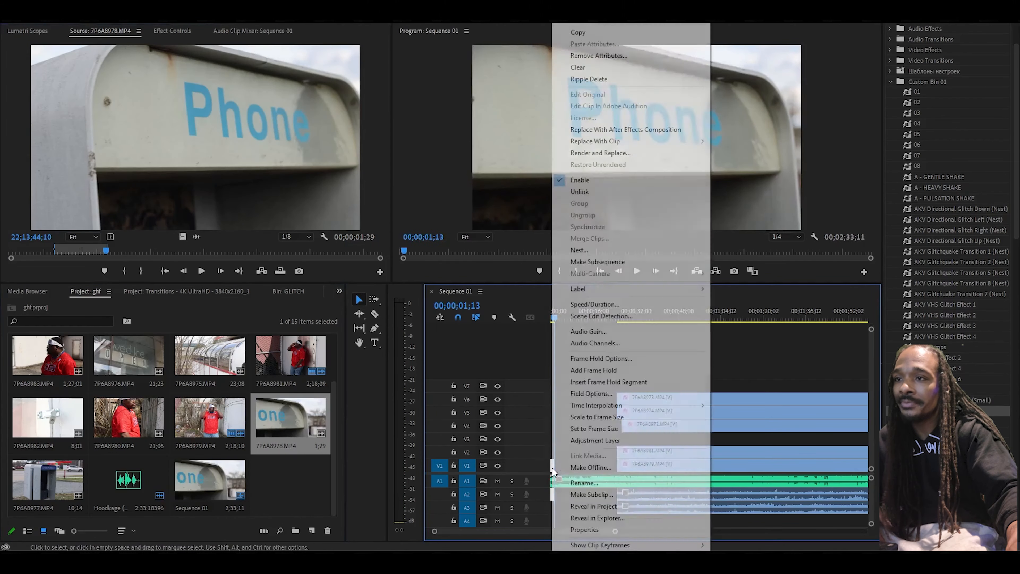
pyautogui.click(602, 305)
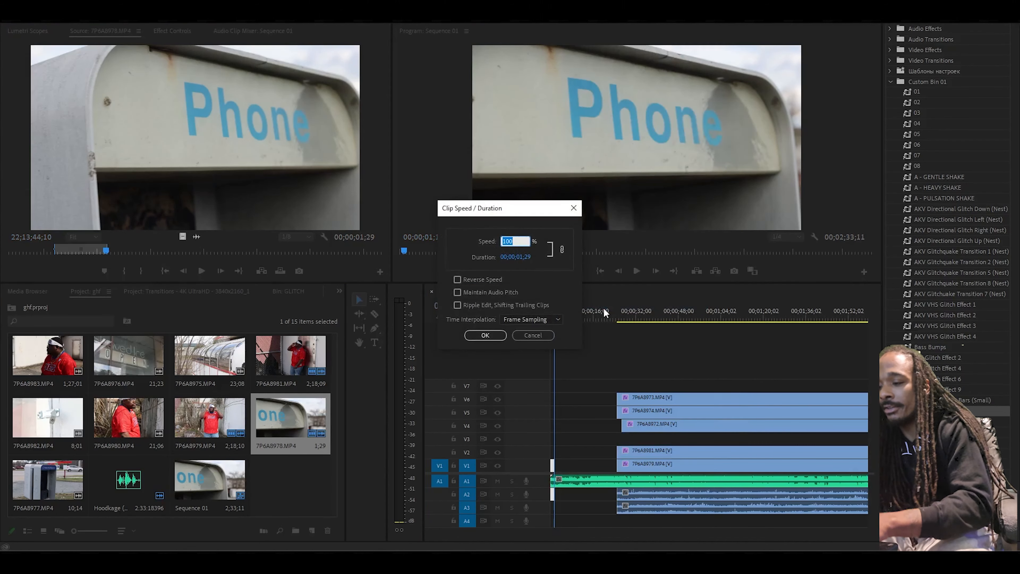
pyautogui.write('50')
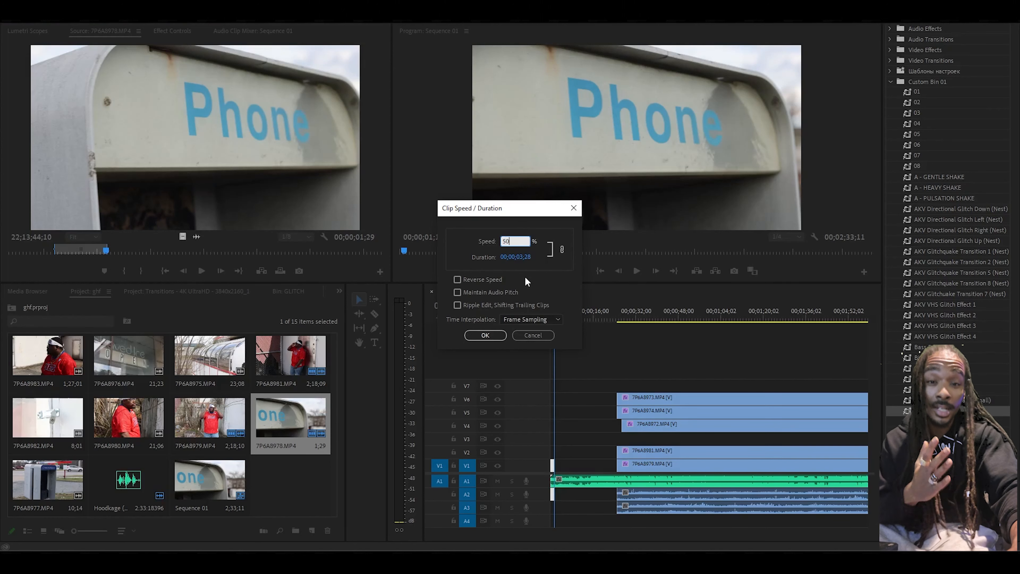
pyautogui.click(553, 319)
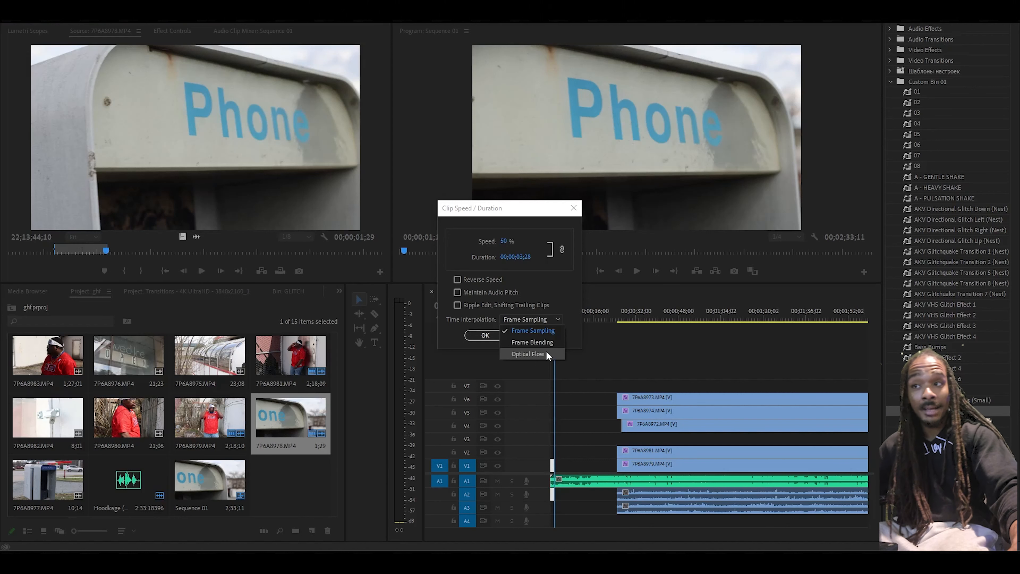
pyautogui.click(546, 353)
pyautogui.click(478, 334)
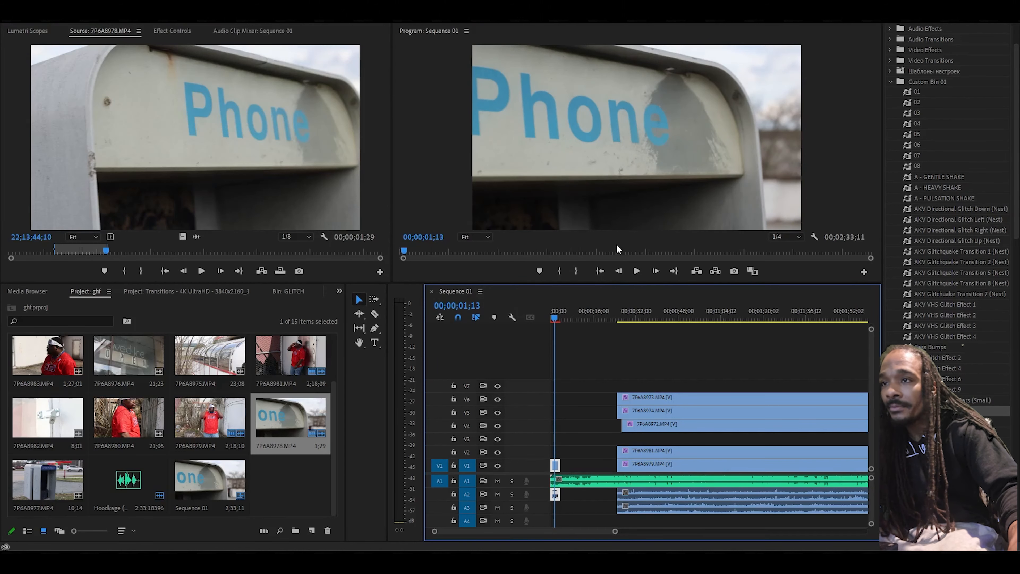
# Step: Play the sequence from the start and solo the song track A1
pyautogui.click(600, 271)
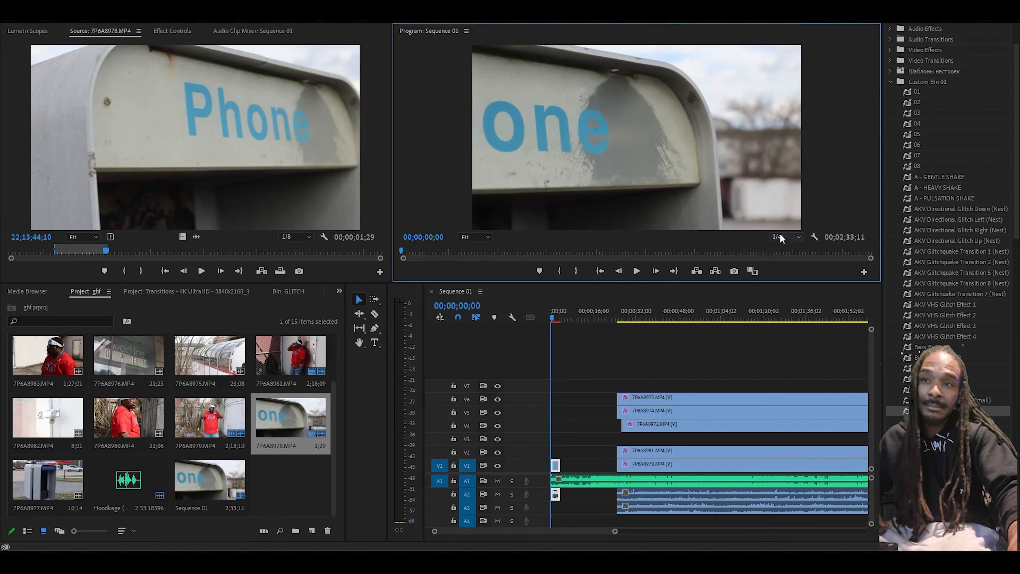
pyautogui.press('space')
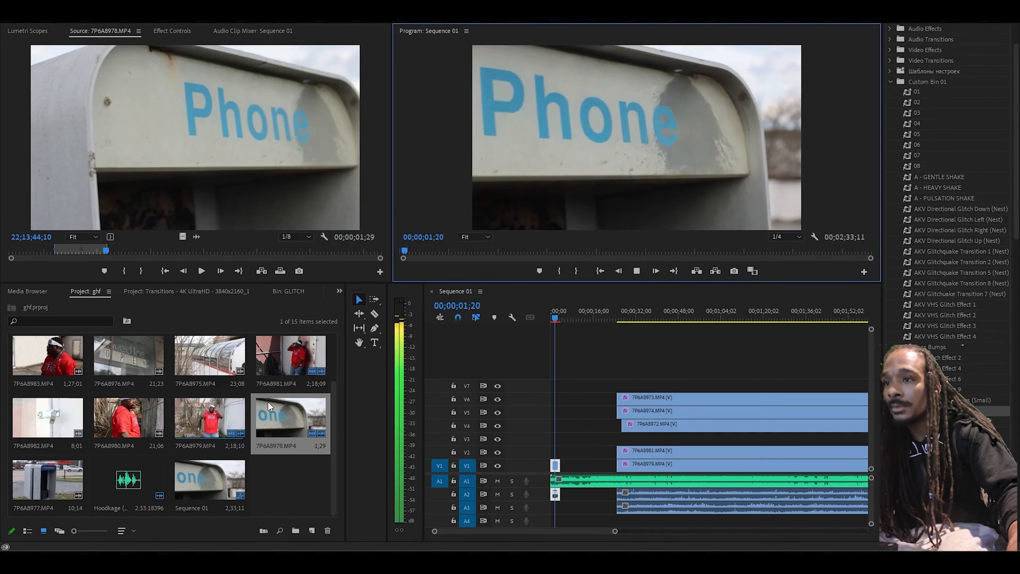
pyautogui.click(511, 481)
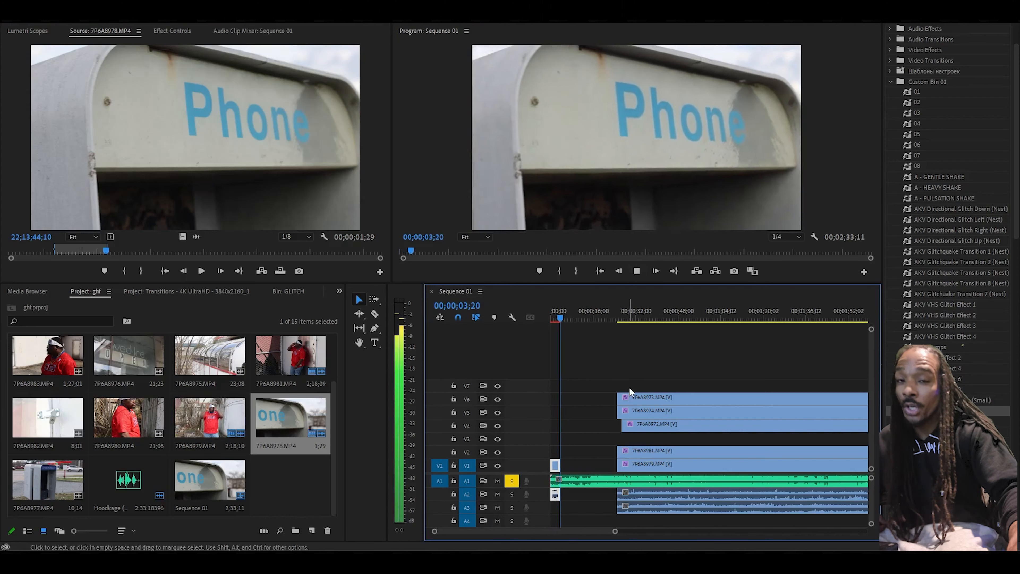
pyautogui.click(638, 272)
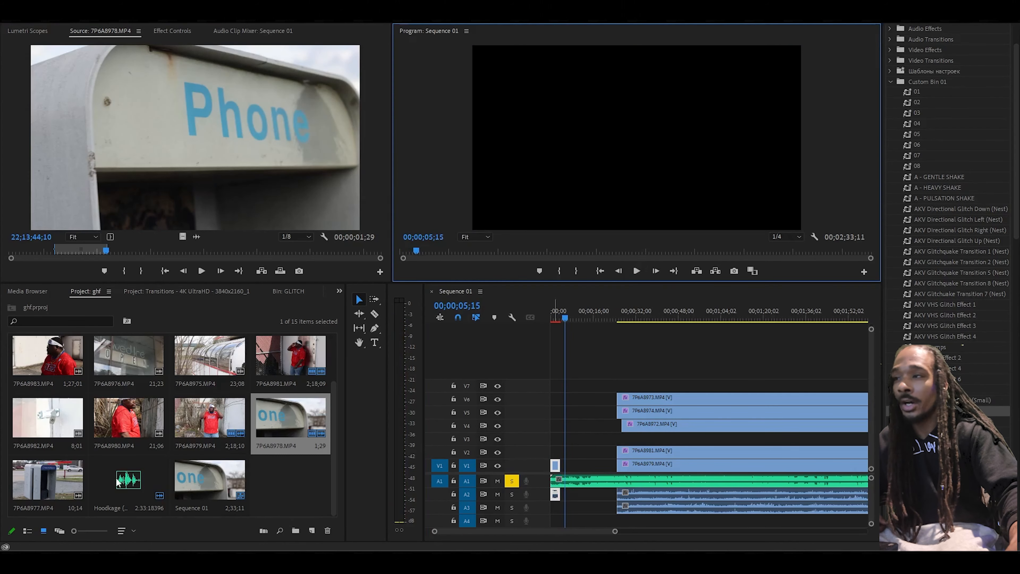
# Step: Mark a section of about 15 seconds in clip 7P6A8983 and place it on V2 right after the phone clip
pyautogui.doubleClick(40, 352)
pyautogui.click(20, 251)
pyautogui.moveTo(21, 251); pyautogui.dragTo(95, 253)
pyautogui.click(112, 271)
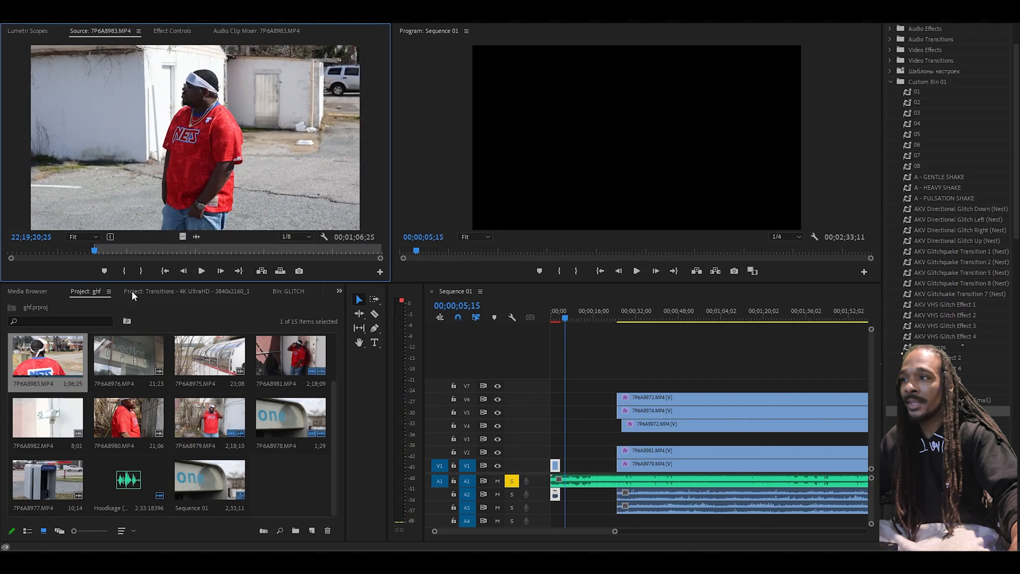
pyautogui.moveTo(119, 252); pyautogui.dragTo(146, 252)
pyautogui.press('space')
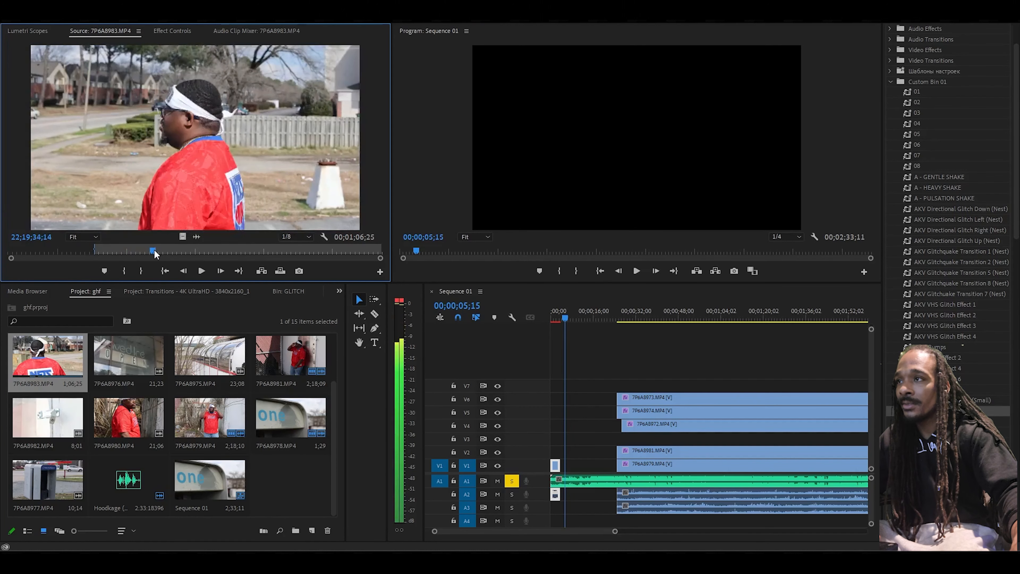
pyautogui.click(141, 270)
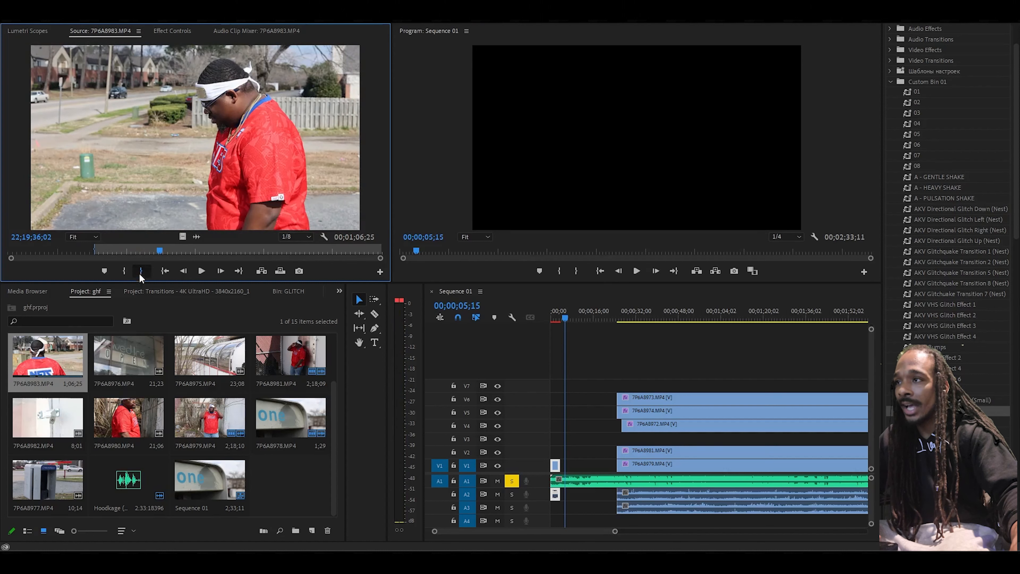
pyautogui.moveTo(48, 356); pyautogui.dragTo(567, 452)
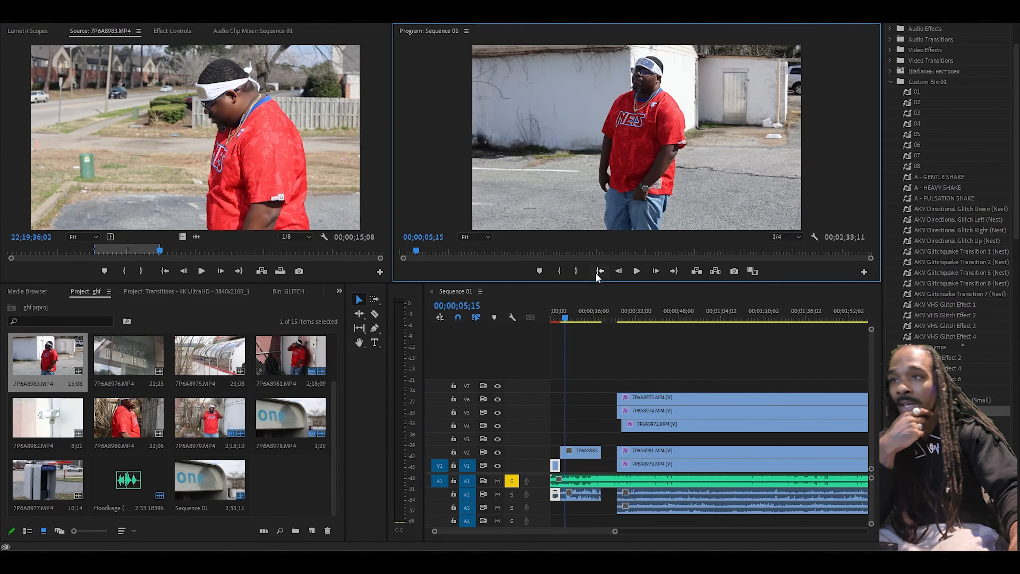
# Step: Play the intro from the start and split clip 7P6A8983 on V2 at 00;00;07;20 and 00;00;11;16
pyautogui.click(599, 271)
pyautogui.click(636, 270)
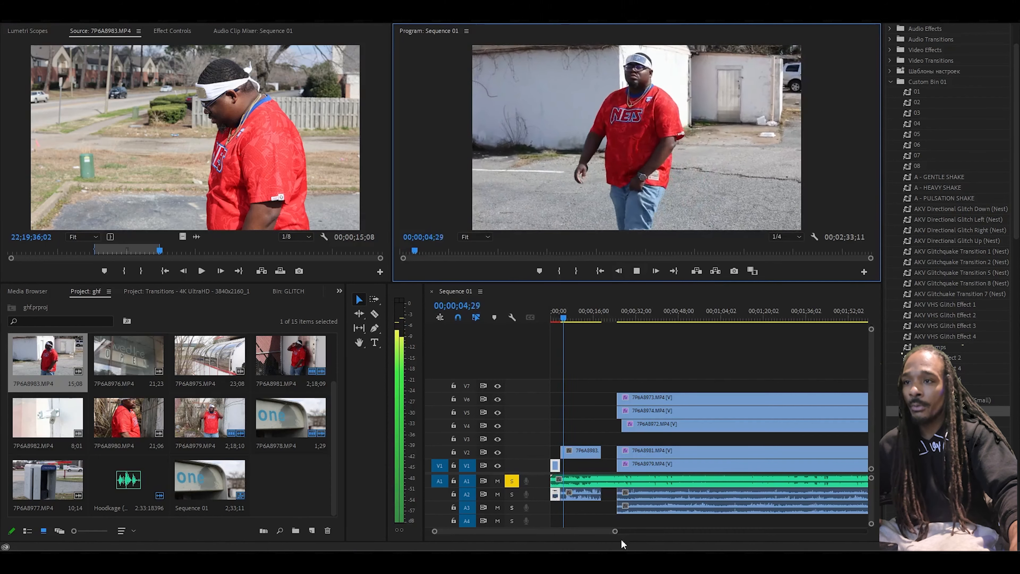
pyautogui.moveTo(614, 531); pyautogui.dragTo(529, 531)
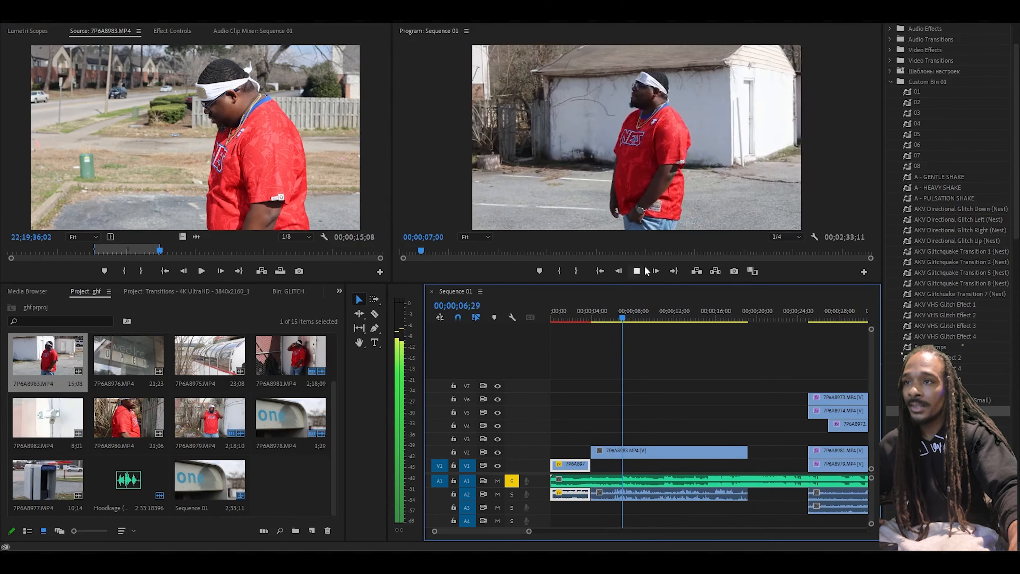
pyautogui.click(636, 271)
pyautogui.click(374, 314)
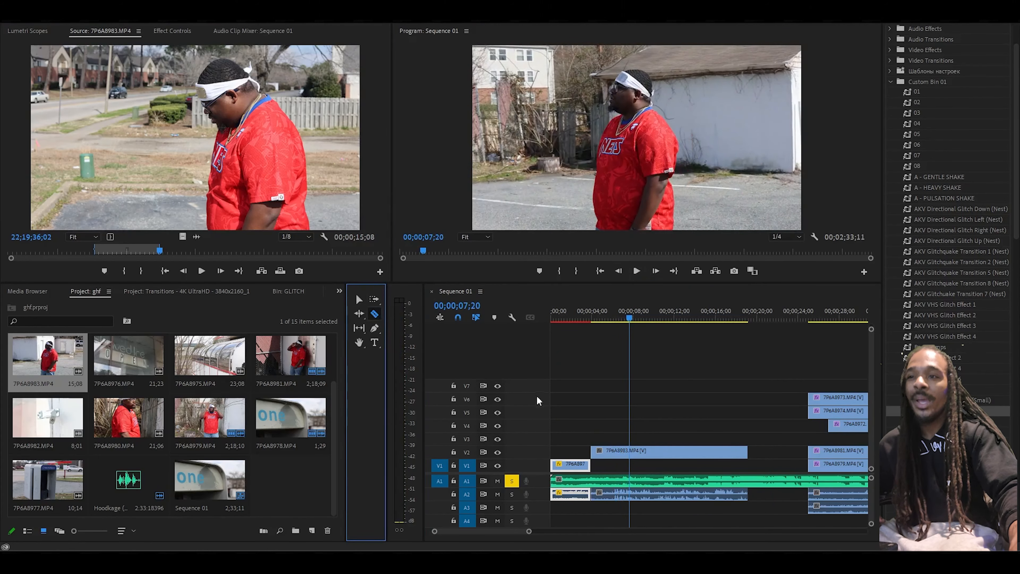
pyautogui.click(629, 451)
pyautogui.moveTo(628, 311); pyautogui.dragTo(672, 321)
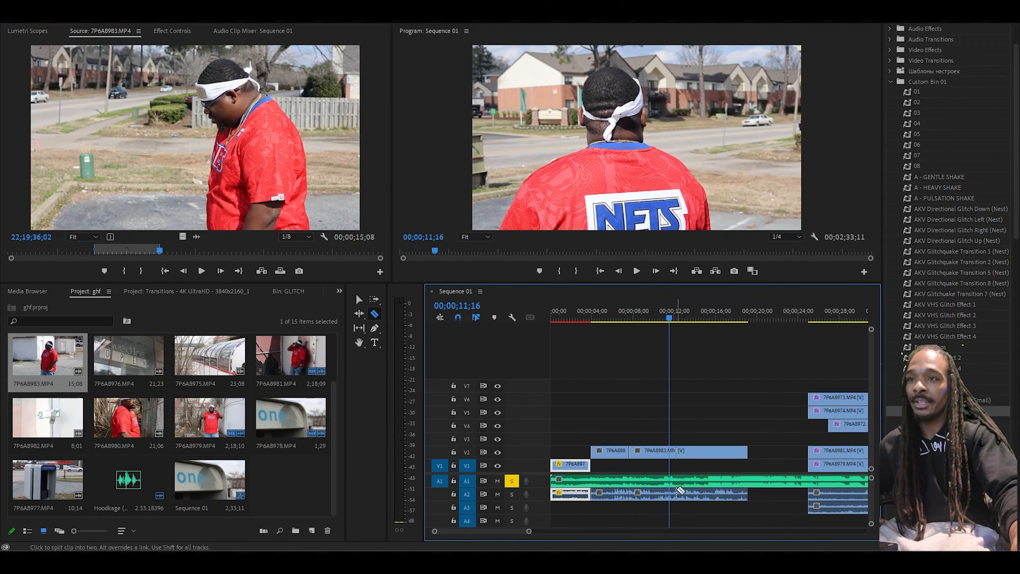
pyautogui.click(669, 453)
# Step: Speed up the middle section of 7P6A8983 to 1200% and move the last section against it to close the gap
pyautogui.rightClick(654, 451)
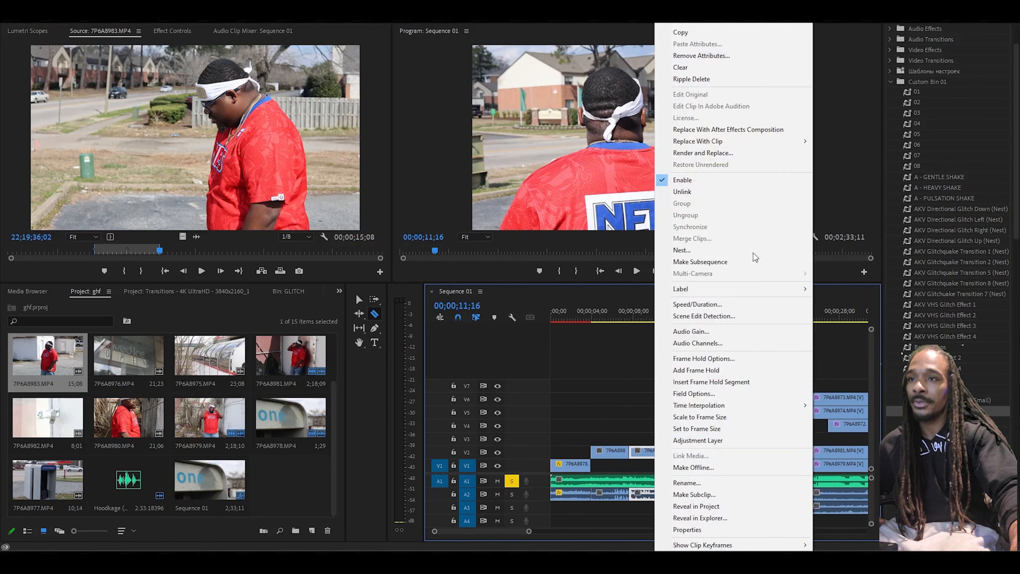
pyautogui.click(706, 304)
pyautogui.write('12')
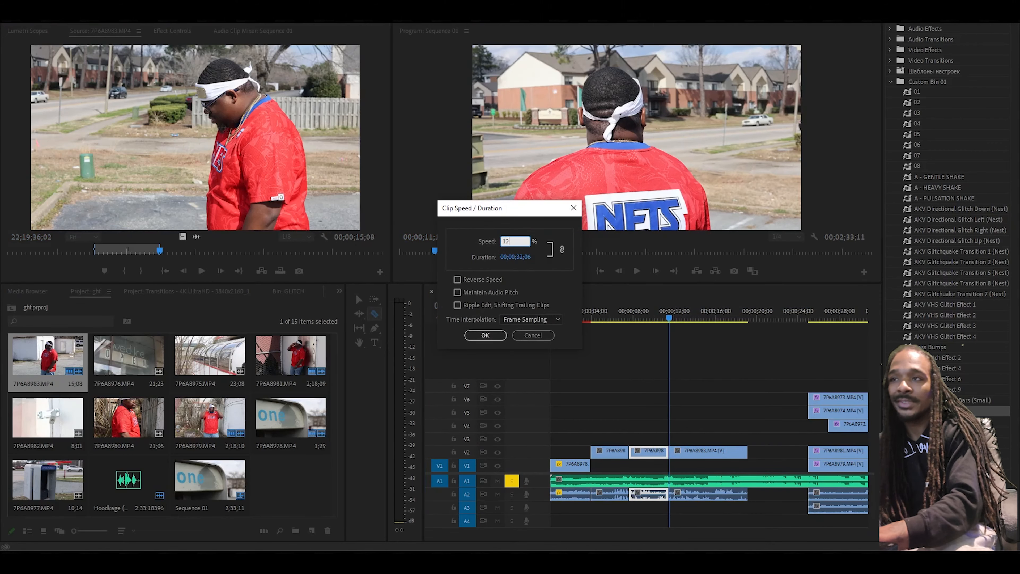
pyautogui.write('00')
pyautogui.press('Return')
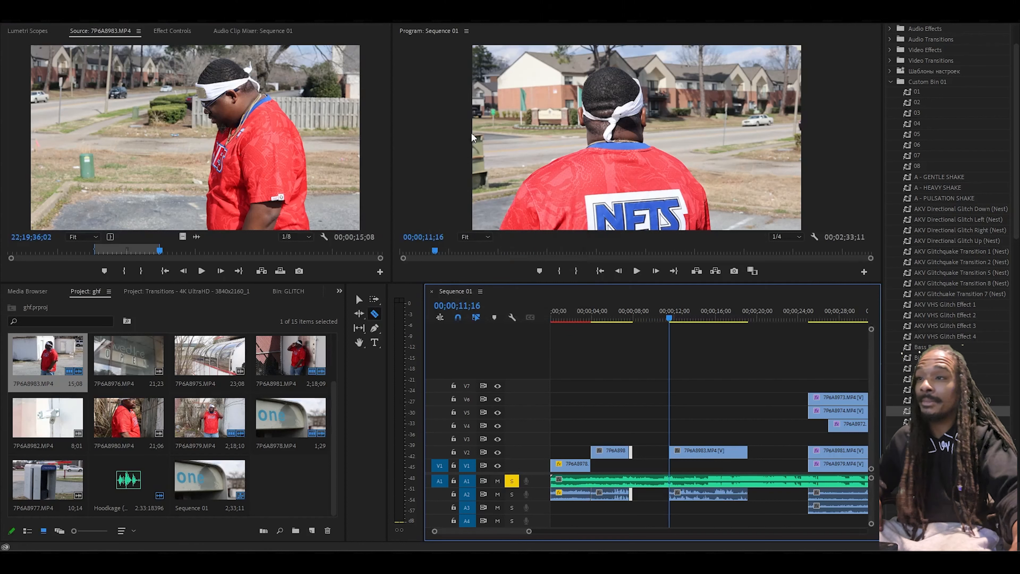
pyautogui.press('v')
pyautogui.moveTo(697, 453); pyautogui.dragTo(661, 453)
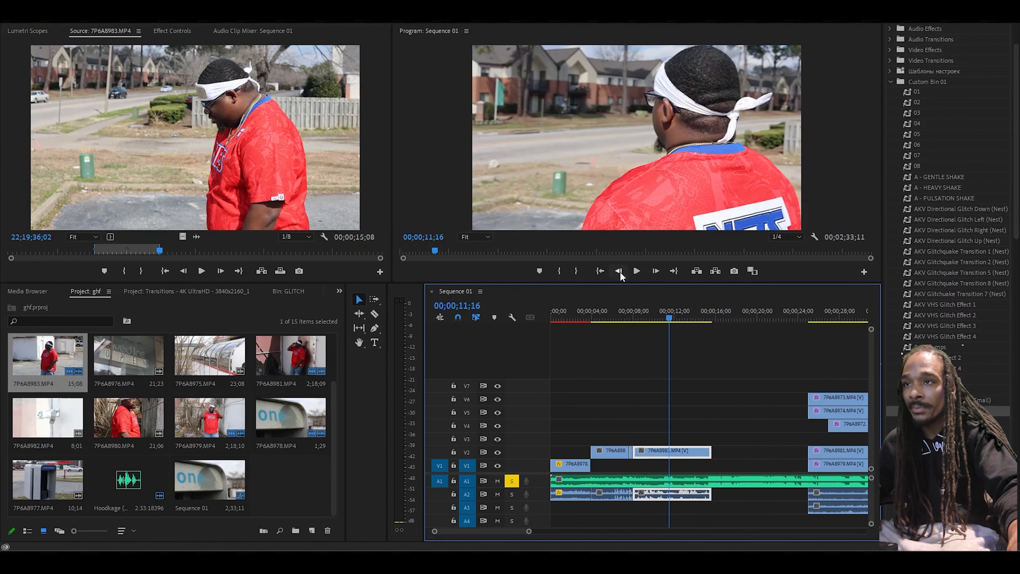
# Step: Place the Glitch TV Satellite Min - 1 transition from the GLITCH bin over the cut between 7P6A8978 and 7P6A8983
pyautogui.click(600, 271)
pyautogui.click(213, 291)
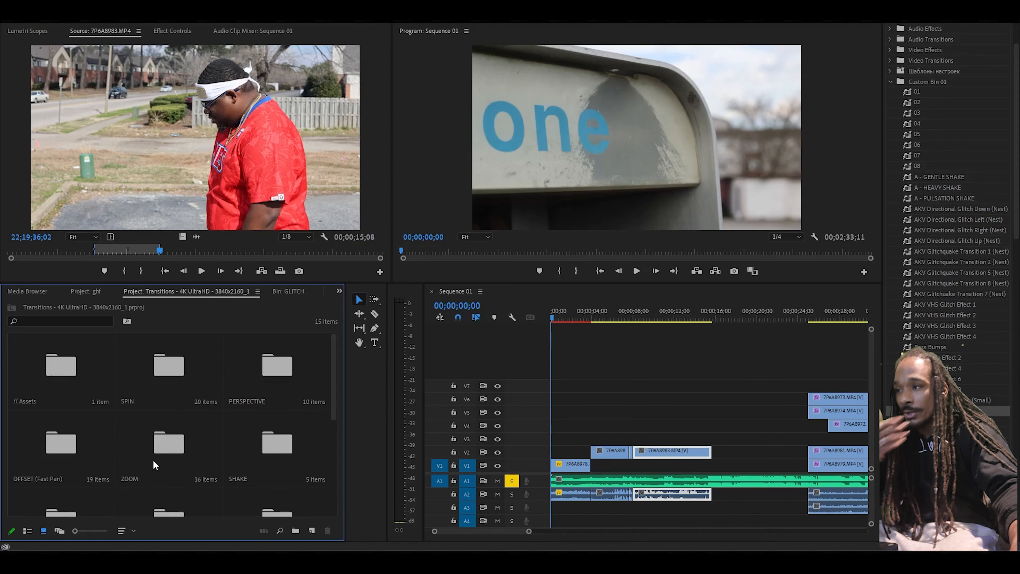
pyautogui.scroll(-1, 122, 434)
pyautogui.scroll(-1, 301, 450)
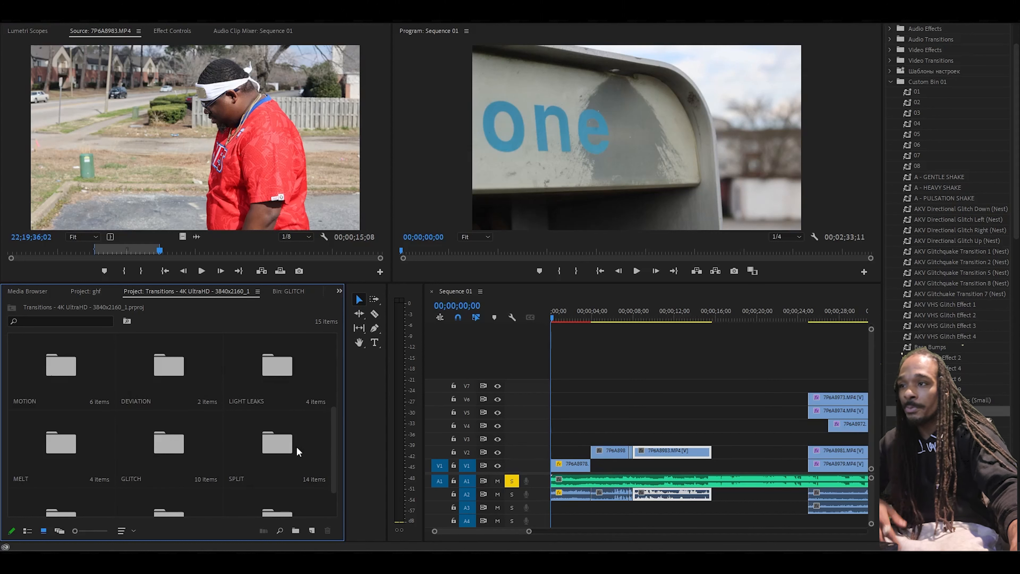
pyautogui.doubleClick(165, 443)
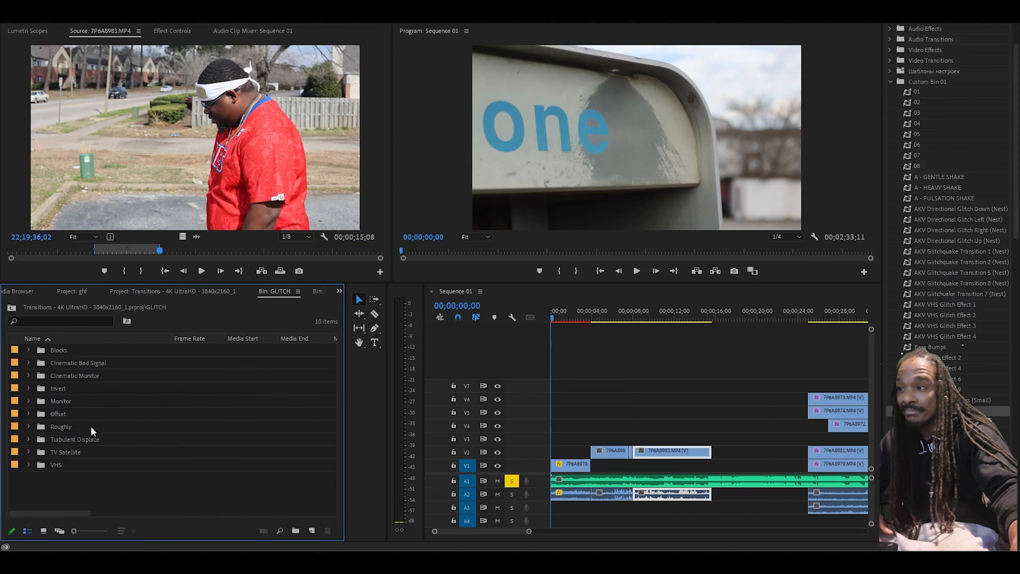
pyautogui.click(28, 450)
pyautogui.scroll(-2, 173, 422)
pyautogui.scroll(-1, 217, 446)
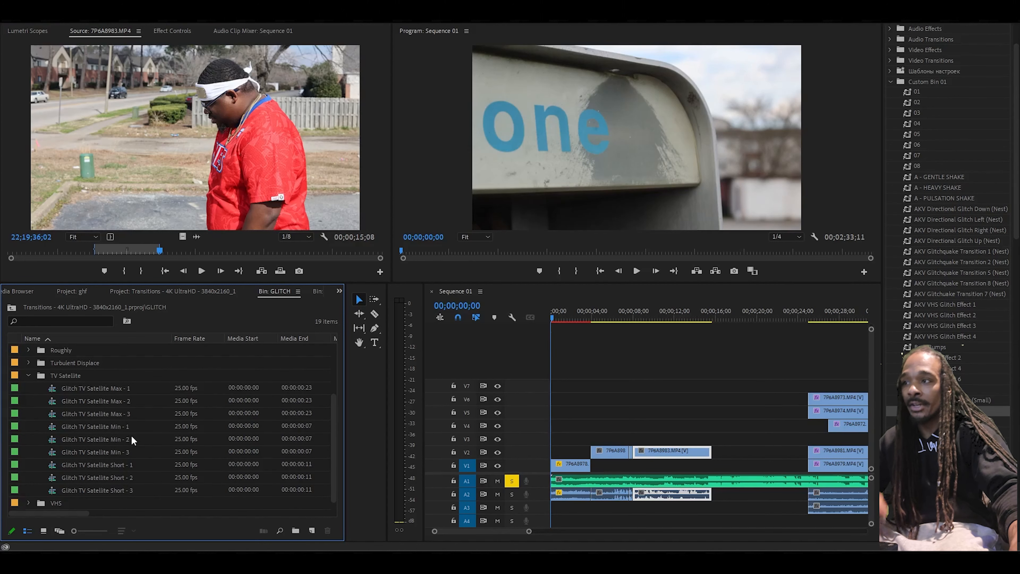
pyautogui.click(126, 428)
pyautogui.moveTo(126, 429); pyautogui.dragTo(593, 441)
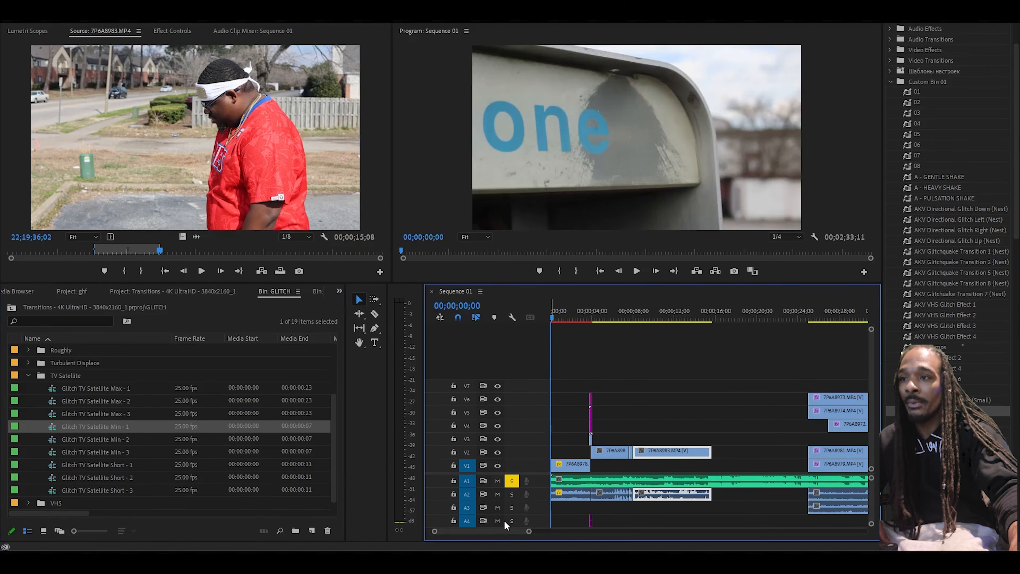
# Step: Preview the glitch transition at the cut and delete its placeholder street footage clip from V3
pyautogui.moveTo(528, 532); pyautogui.dragTo(474, 532)
pyautogui.moveTo(810, 382); pyautogui.dragTo(735, 446)
pyautogui.click(797, 428)
pyautogui.click(770, 442)
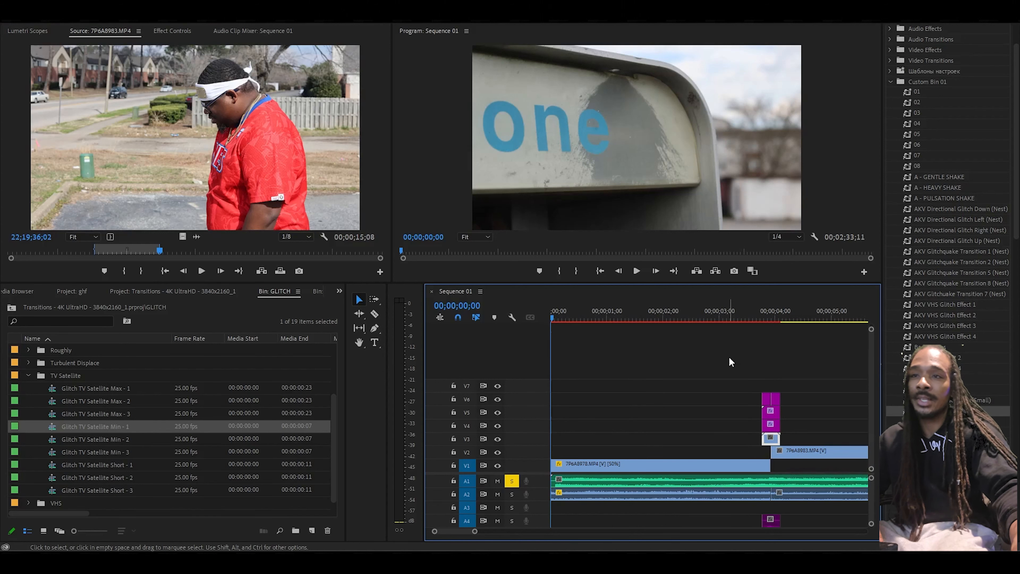
pyautogui.click(770, 318)
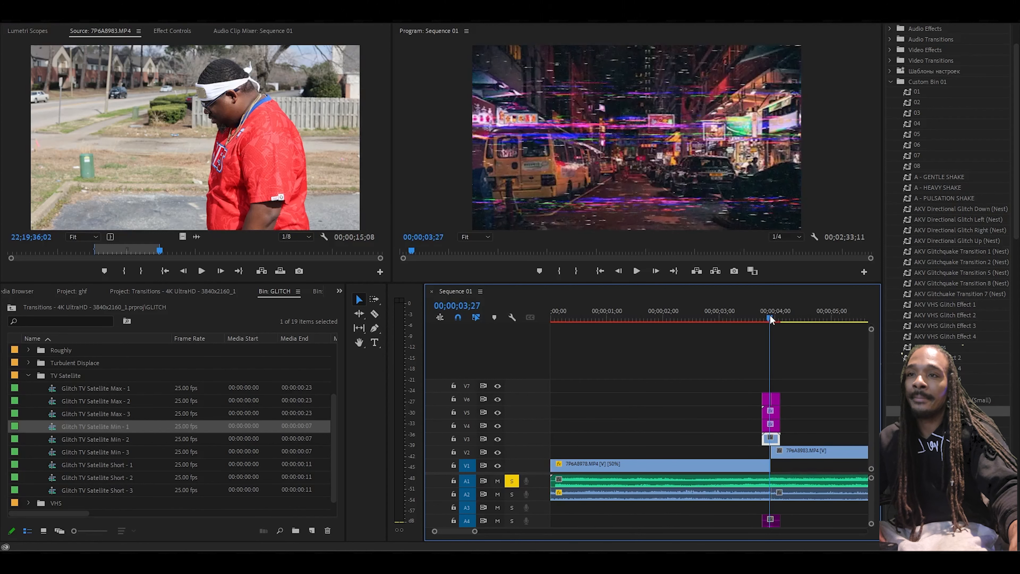
pyautogui.moveTo(770, 320)
pyautogui.mouseDown()
pyautogui.moveTo(780, 319)
pyautogui.moveTo(765, 319)
pyautogui.mouseUp()
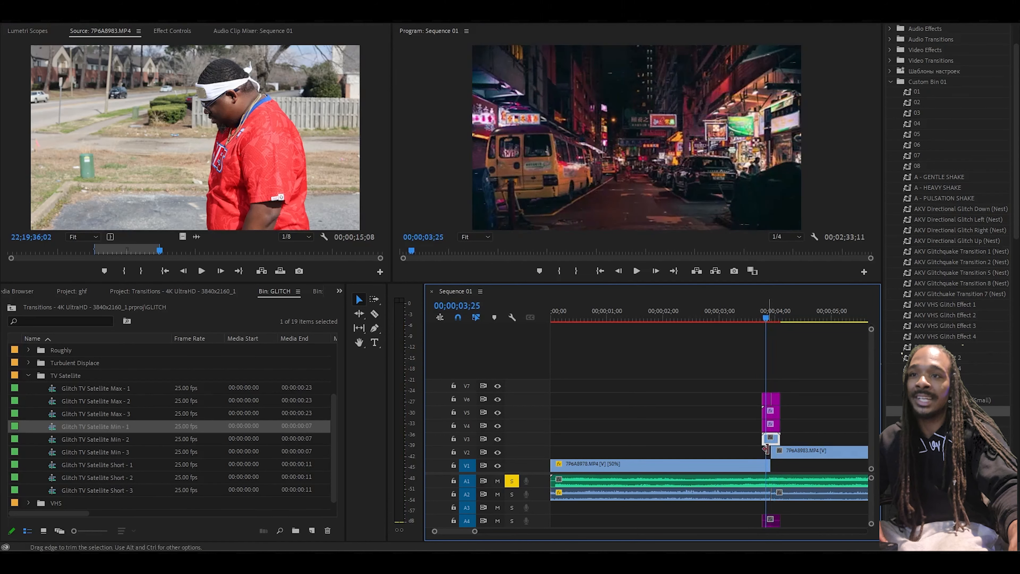
pyautogui.doubleClick(770, 439)
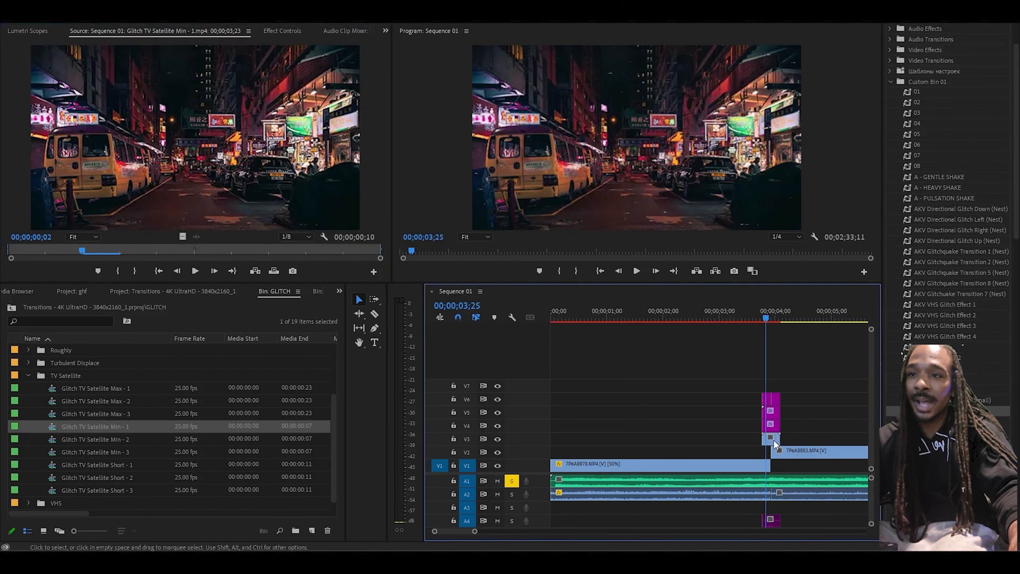
pyautogui.press('Delete')
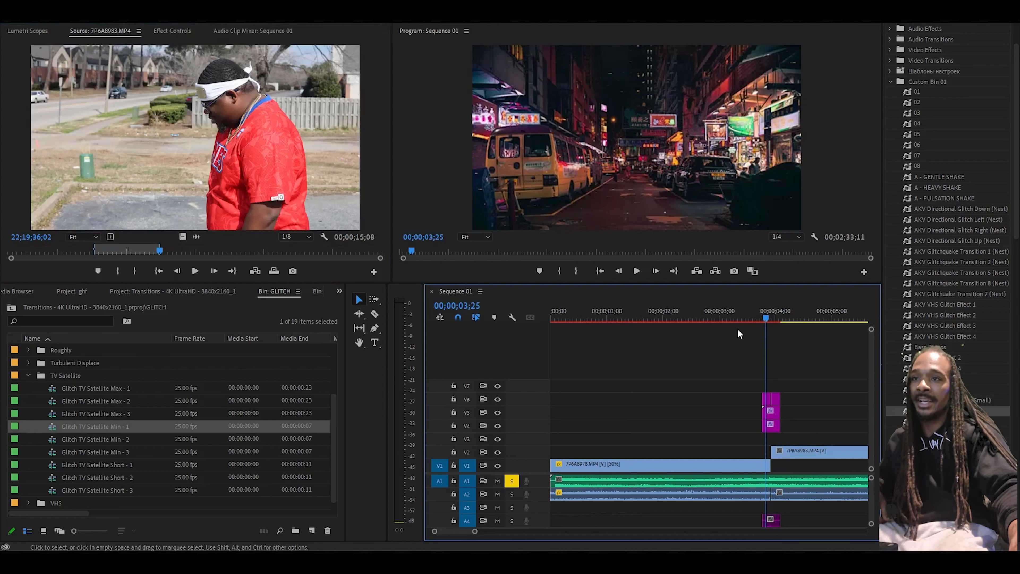
# Step: Play the intro from 00;00;03;04 past the first glitch transition to the speed change in 7P6A8983
pyautogui.click(727, 320)
pyautogui.scroll(-1, 726, 323)
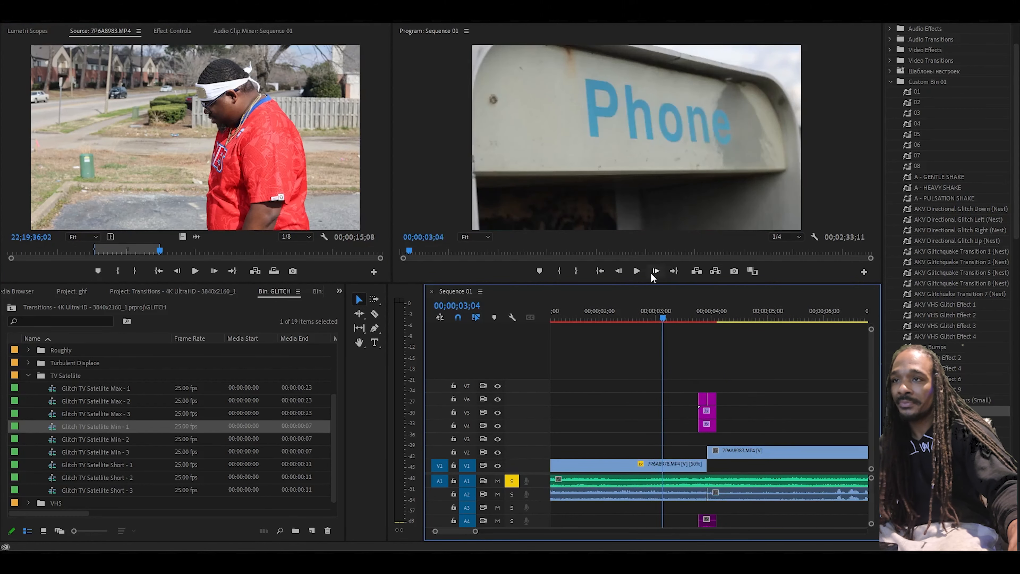
pyautogui.click(637, 272)
pyautogui.scroll(-2, 774, 351)
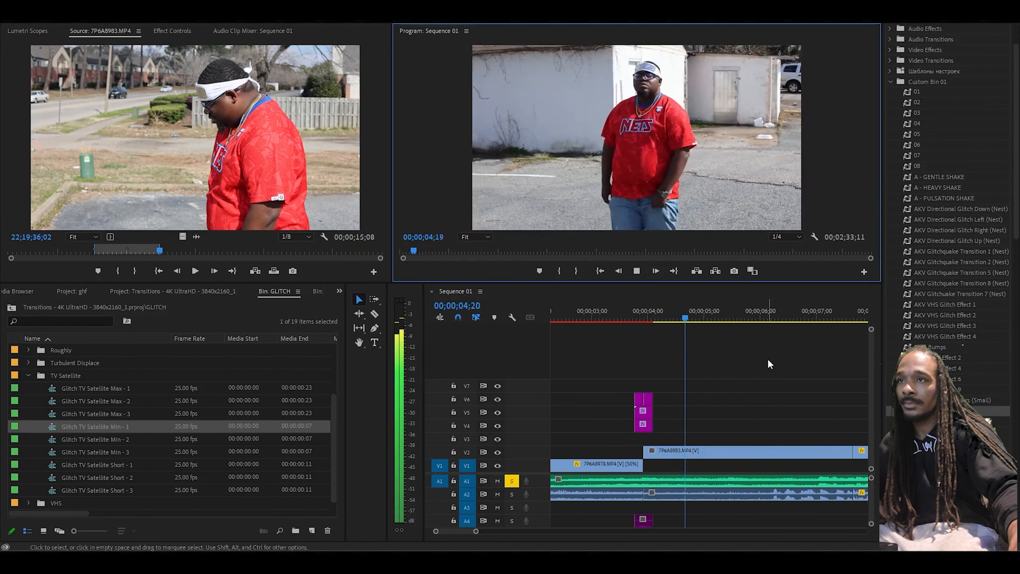
pyautogui.scroll(-1, 768, 359)
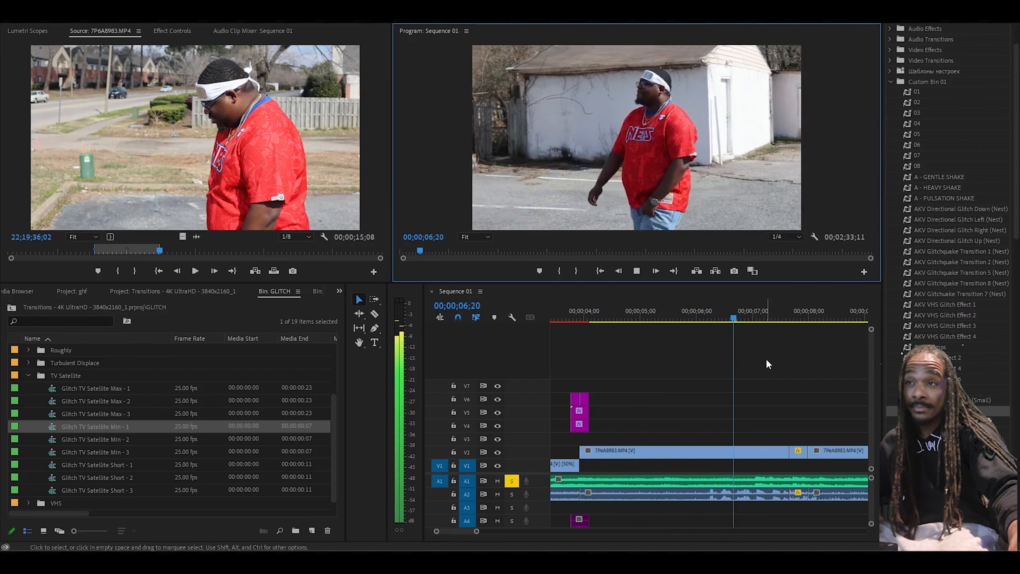
pyautogui.press('space')
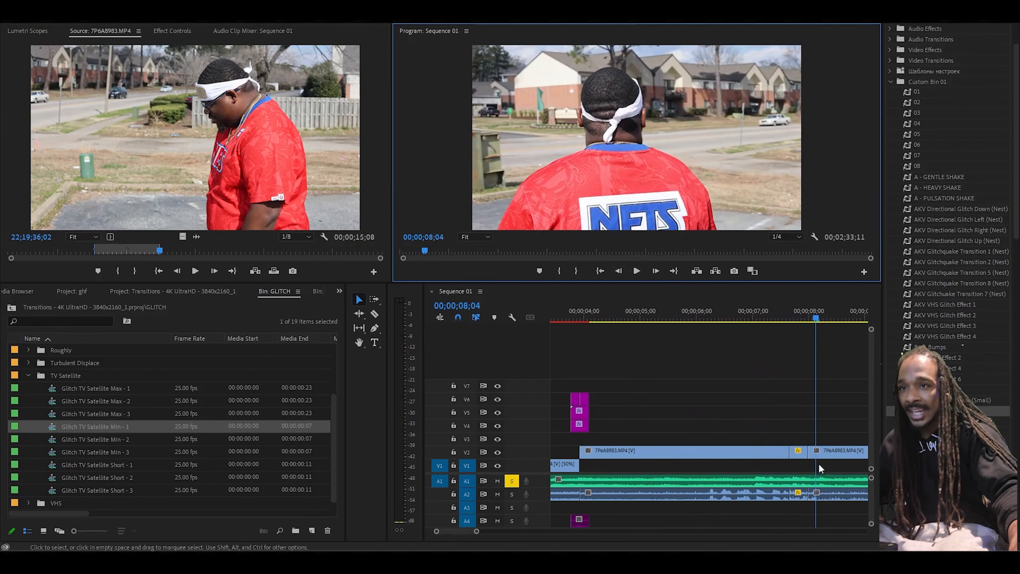
# Step: Place the Glitch TV Satellite Min - 3 transition over the first cut in 7P6A8983 and delete its placeholder clip from V3
pyautogui.scroll(-1, 819, 467)
pyautogui.moveTo(117, 455); pyautogui.dragTo(741, 442)
pyautogui.moveTo(762, 398); pyautogui.dragTo(716, 441)
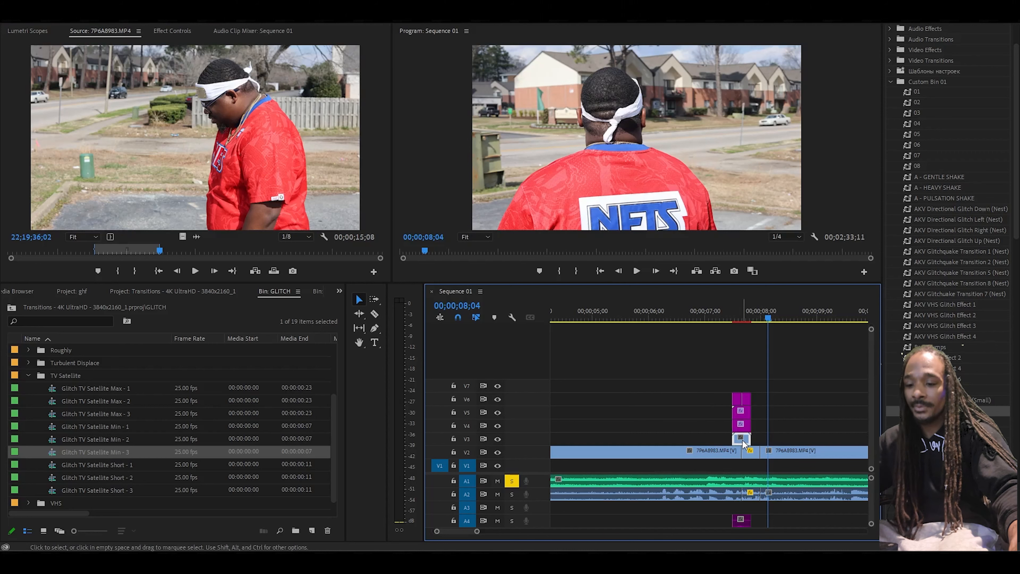
pyautogui.press('Delete')
# Step: Preview the second glitch transition and the rest of 7P6A8983 from 00;00;06;27 up to about 00;00;10;26
pyautogui.click(700, 316)
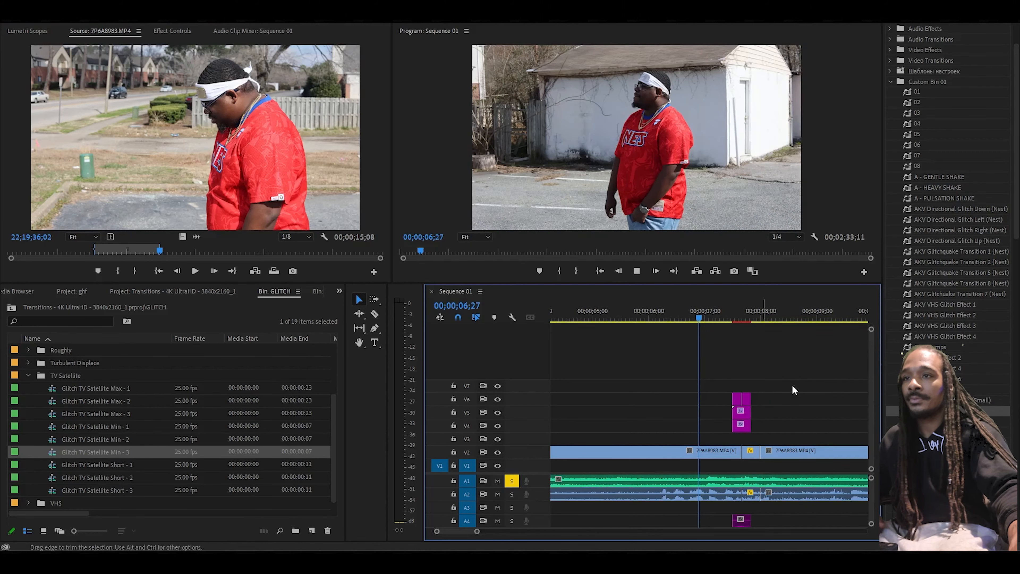
pyautogui.press('space')
pyautogui.scroll(-1, 813, 373)
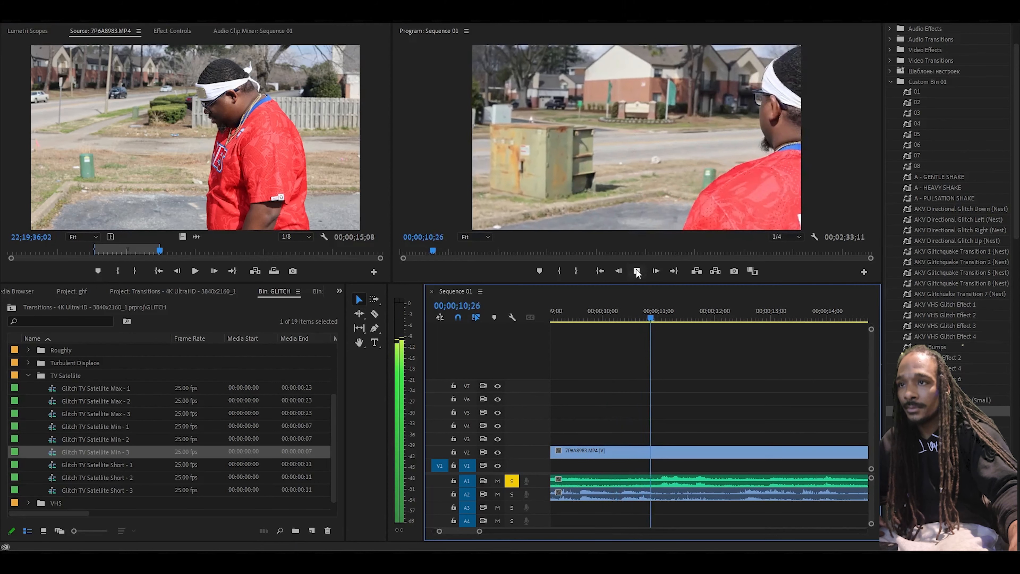
pyautogui.press('space')
# Step: Trim the end of the last 7P6A8983 section on V2 to 00;00;09;24
pyautogui.moveTo(479, 530); pyautogui.dragTo(502, 531)
pyautogui.moveTo(650, 317); pyautogui.dragTo(681, 318)
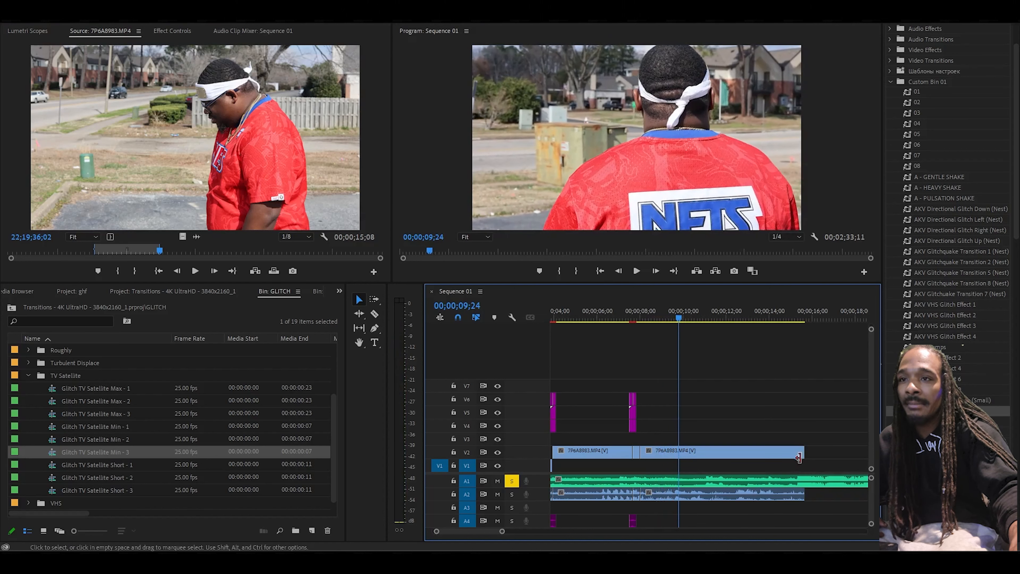
pyautogui.moveTo(804, 452); pyautogui.dragTo(683, 387)
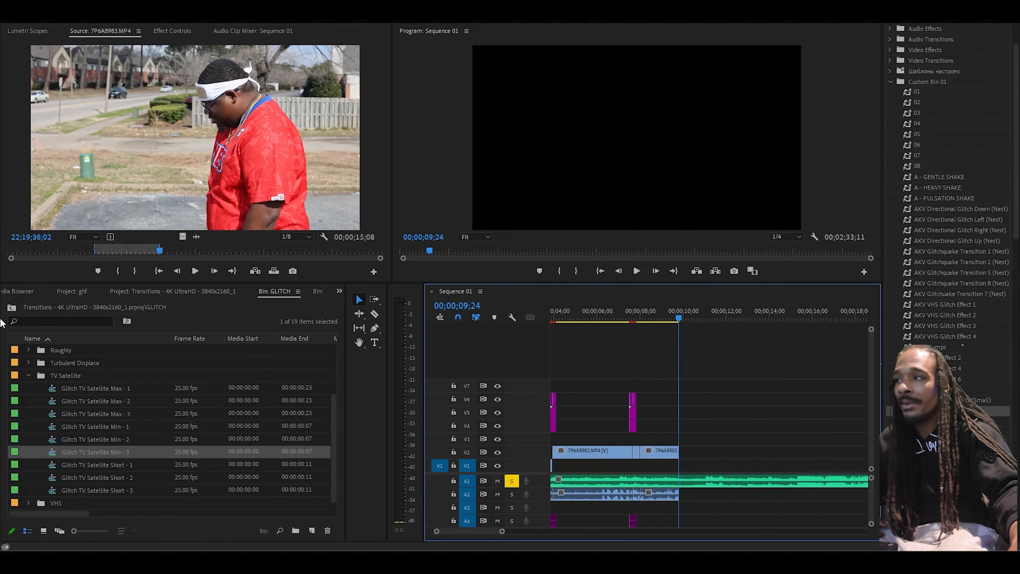
# Step: Mark 7P6A8976 from the white-shoe shot to 22;13;28;05 and place that range on V4 at 00;00;09;24
pyautogui.click(80, 291)
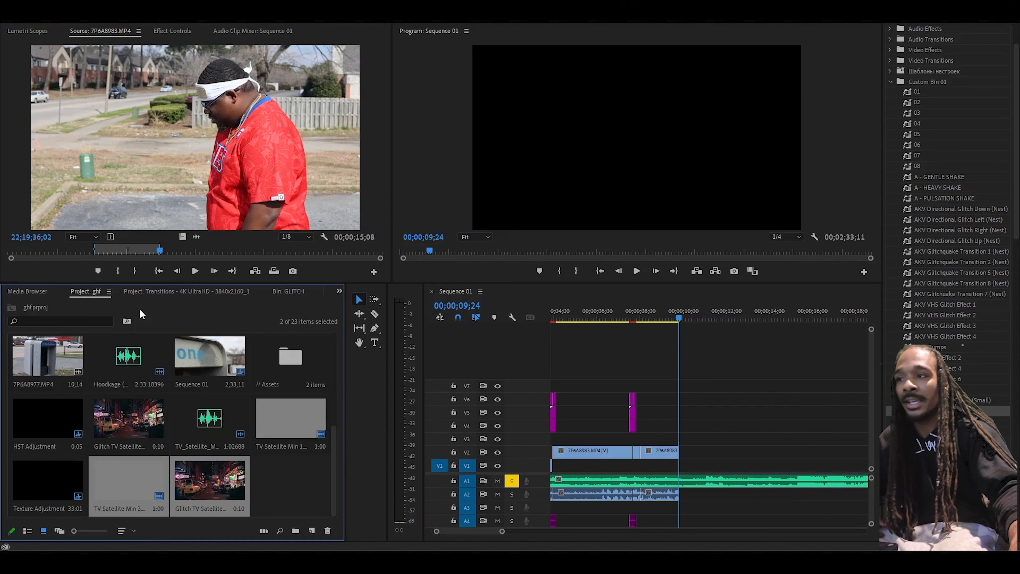
pyautogui.scroll(5, 223, 510)
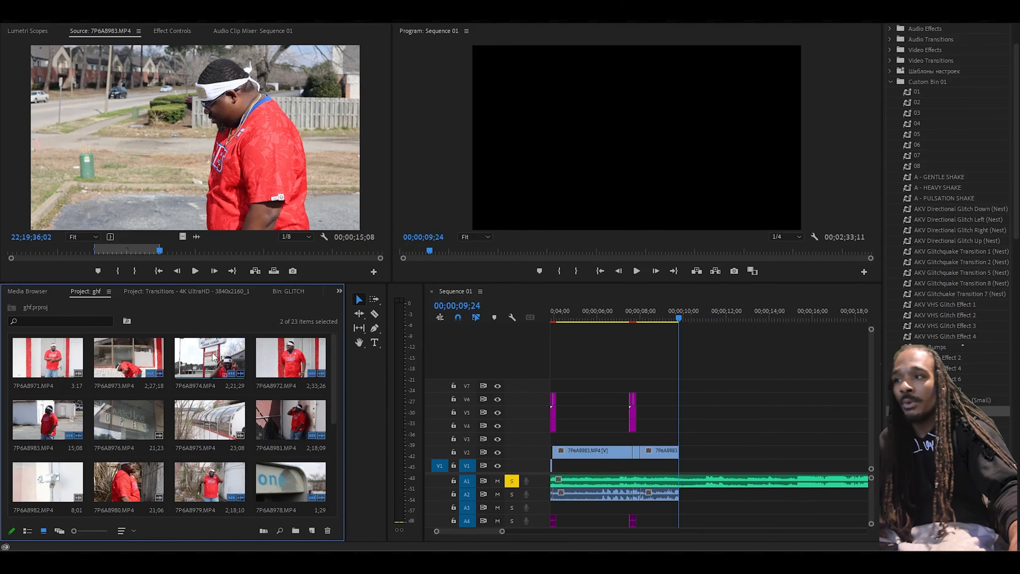
pyautogui.doubleClick(213, 357)
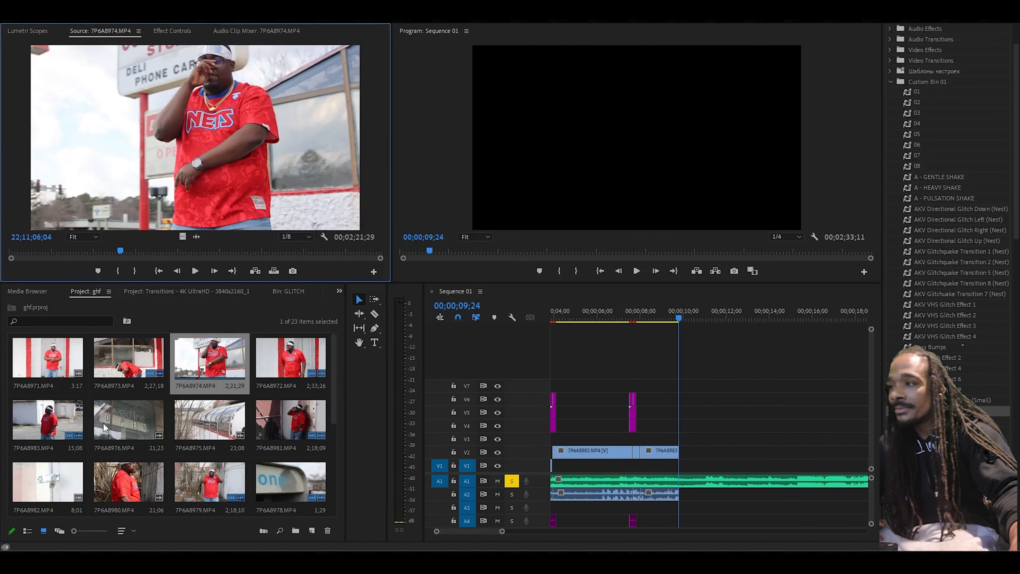
pyautogui.doubleClick(109, 418)
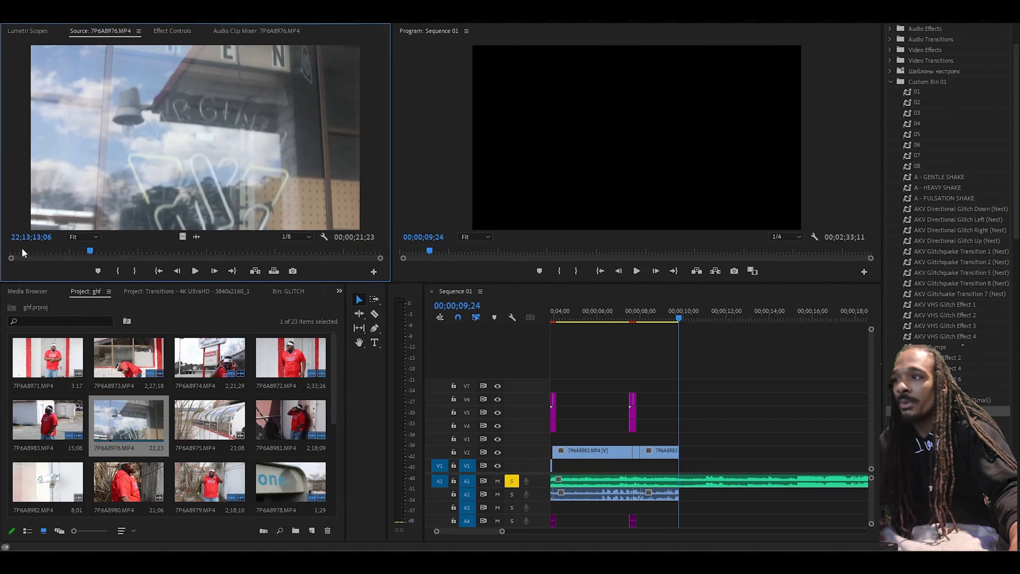
pyautogui.moveTo(19, 253); pyautogui.dragTo(211, 255)
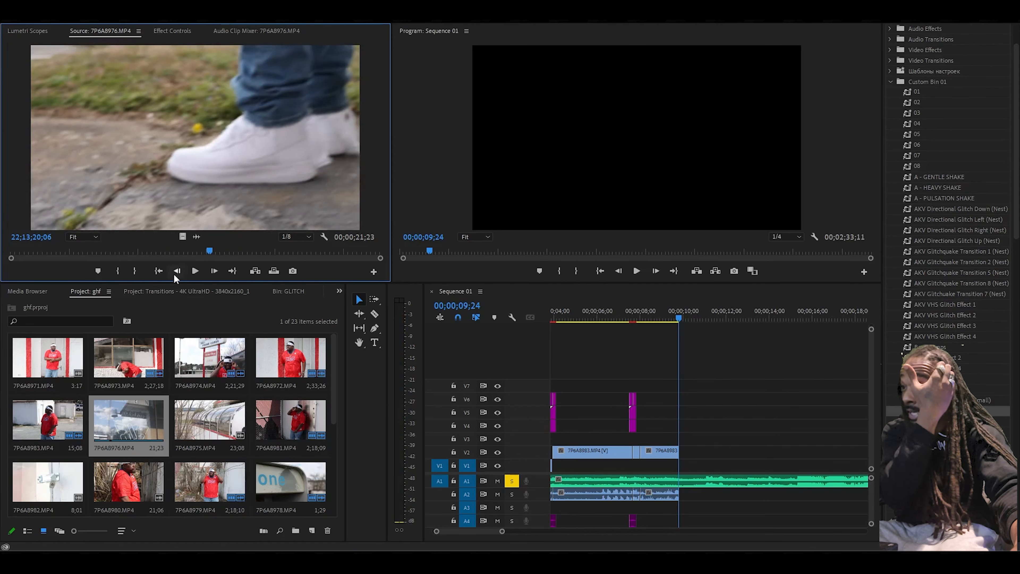
pyautogui.moveTo(210, 254); pyautogui.dragTo(346, 250)
pyautogui.click(114, 271)
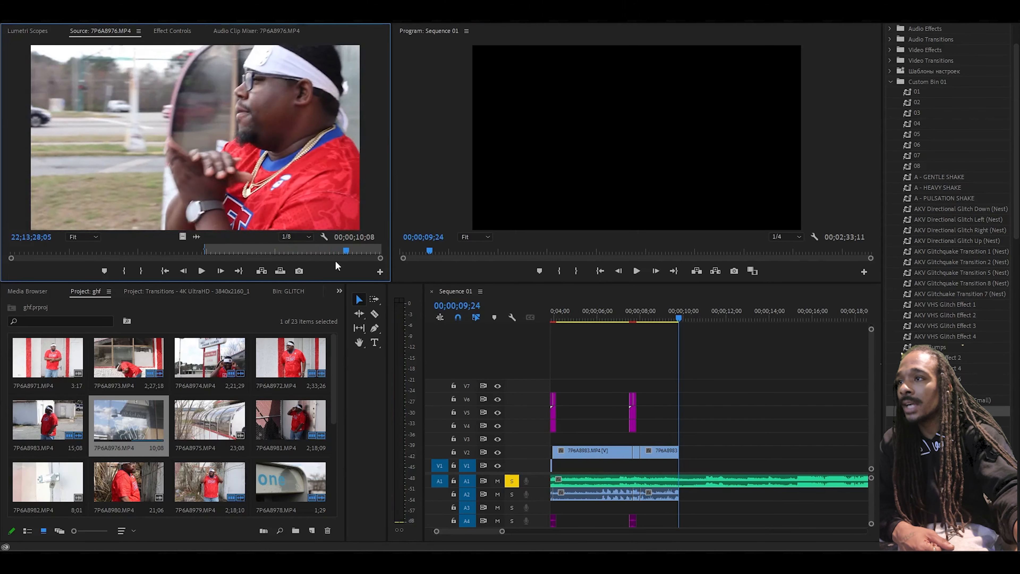
pyautogui.moveTo(154, 449); pyautogui.dragTo(683, 428)
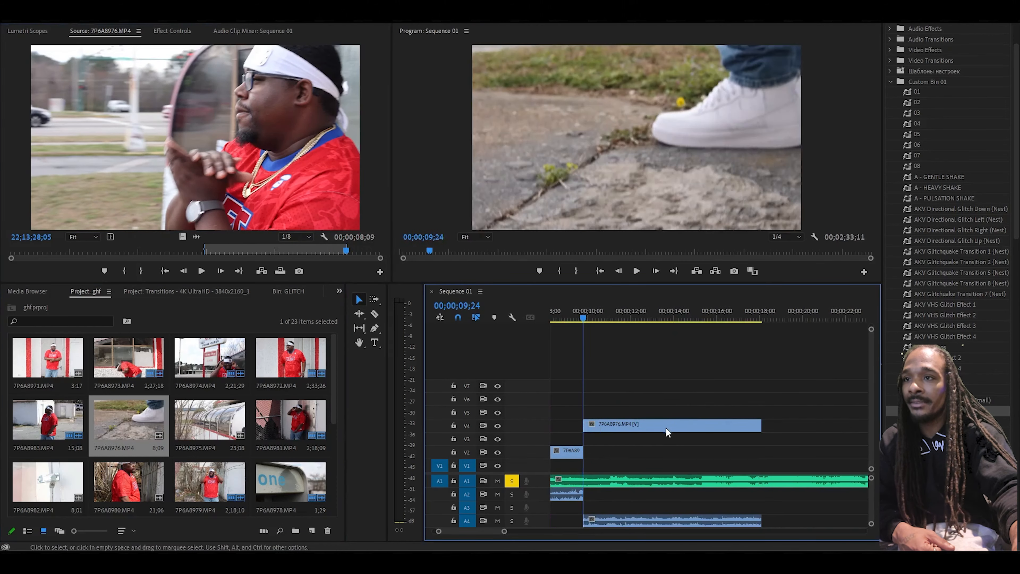
# Step: Play the new clip 7P6A8976 and split it on V4 at 00;00;12;10 and 00;00;15;25
pyautogui.click(667, 423)
pyautogui.click(634, 272)
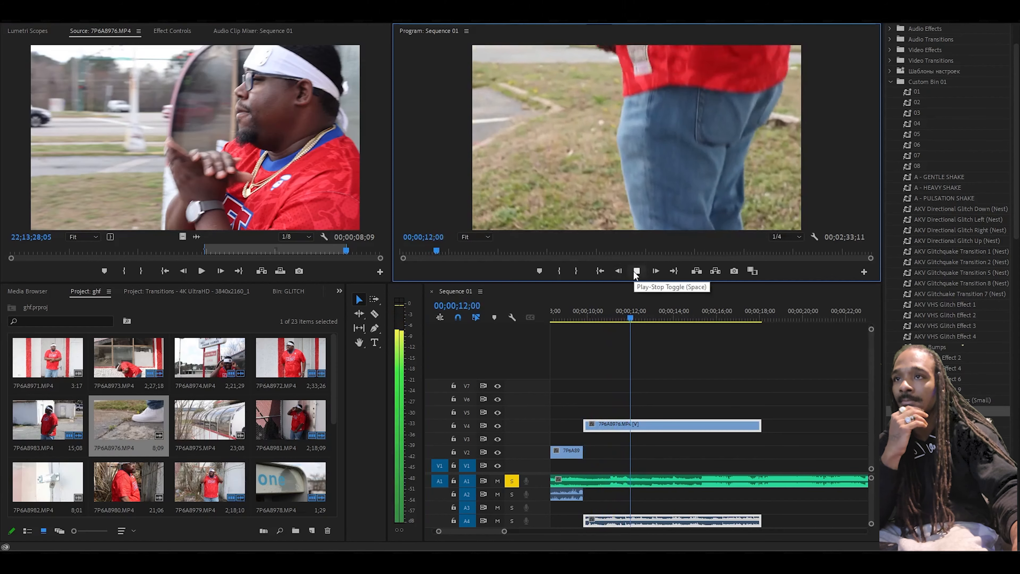
pyautogui.click(635, 272)
pyautogui.click(375, 313)
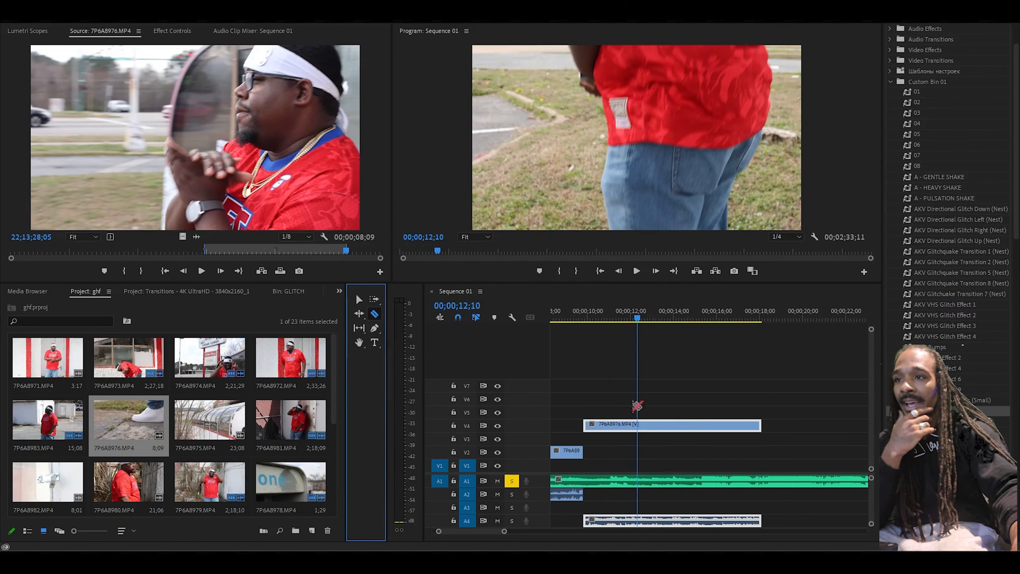
pyautogui.click(637, 425)
pyautogui.moveTo(640, 321); pyautogui.dragTo(712, 321)
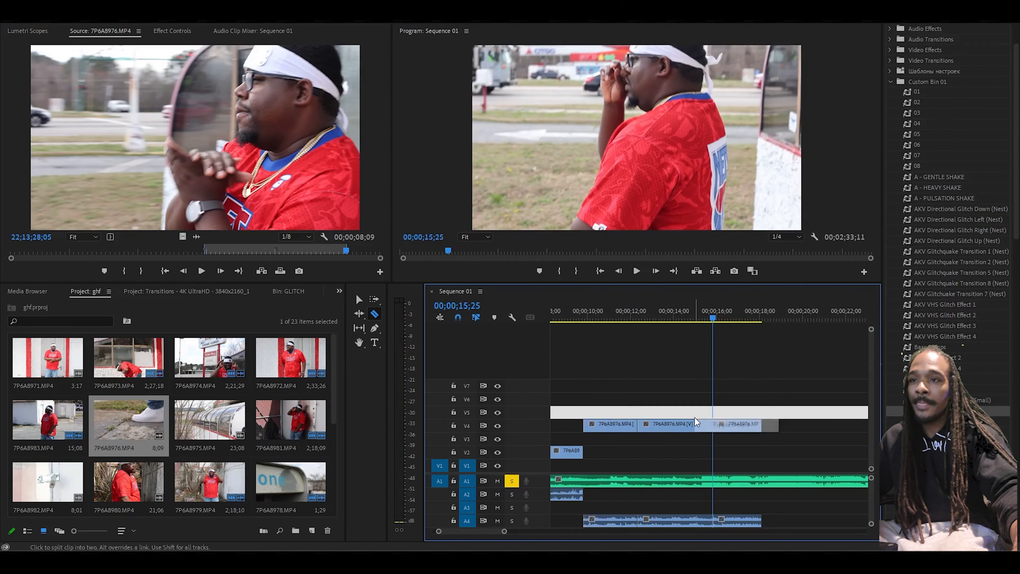
# Step: Speed up the middle section of 7P6A8976 to 1200% and move the last section against it to close the gap
pyautogui.rightClick(676, 426)
pyautogui.click(717, 305)
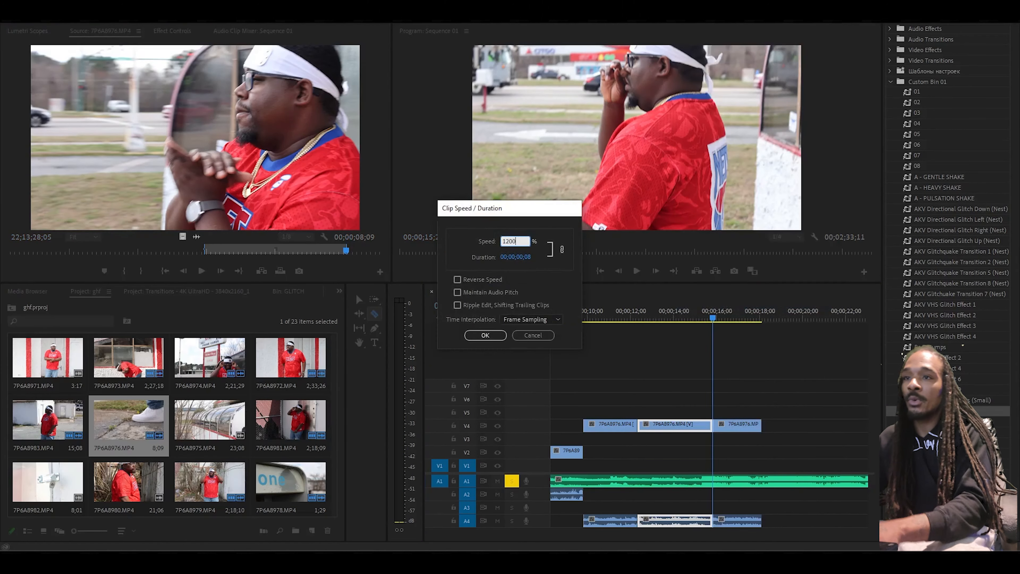
pyautogui.press('Return')
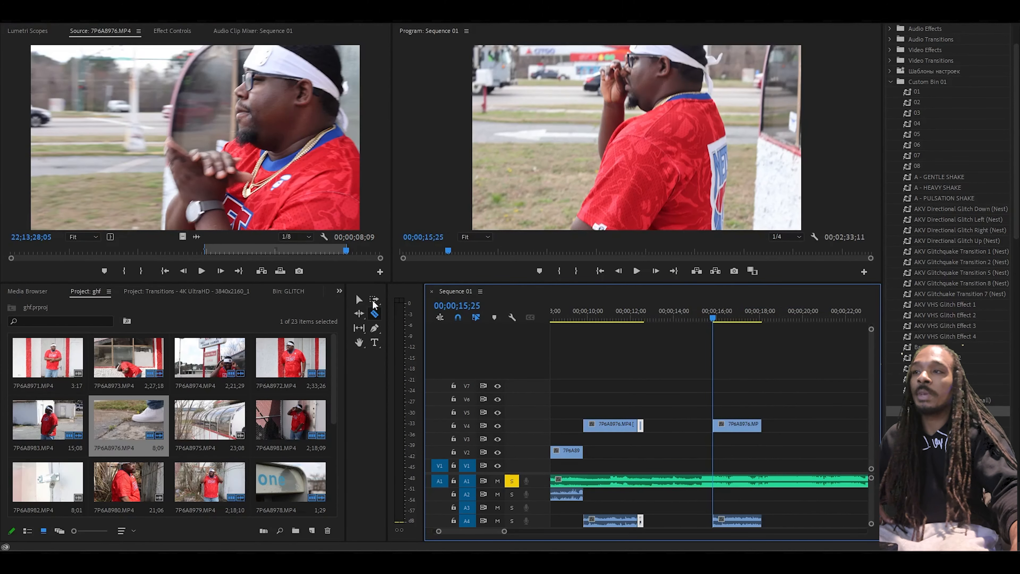
pyautogui.press('v')
pyautogui.moveTo(730, 426); pyautogui.dragTo(661, 428)
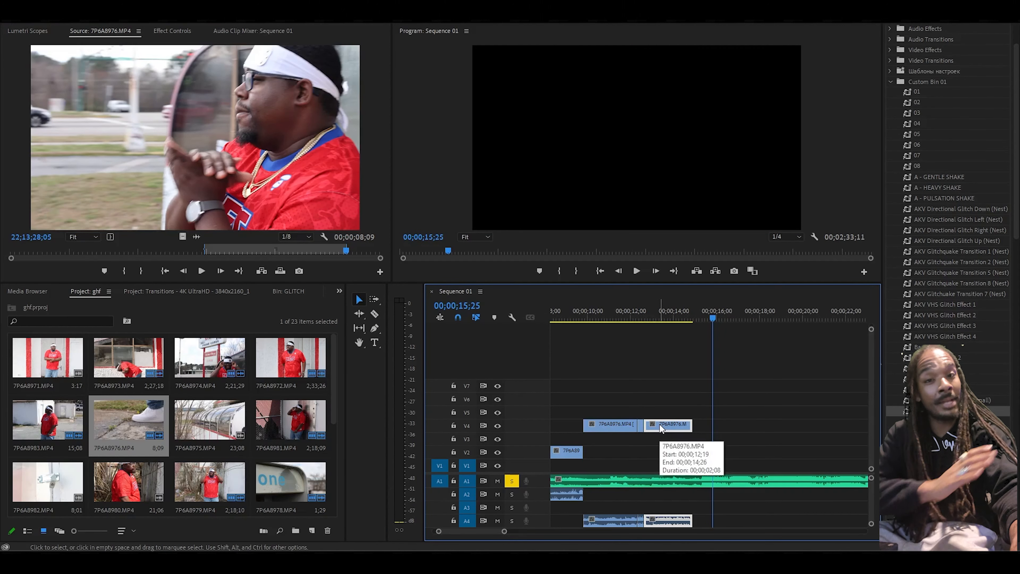
# Step: Play the sequence from the start and extend the beginning of 7P6A8979 on V1 back to the end of 7P6A8976
pyautogui.click(600, 272)
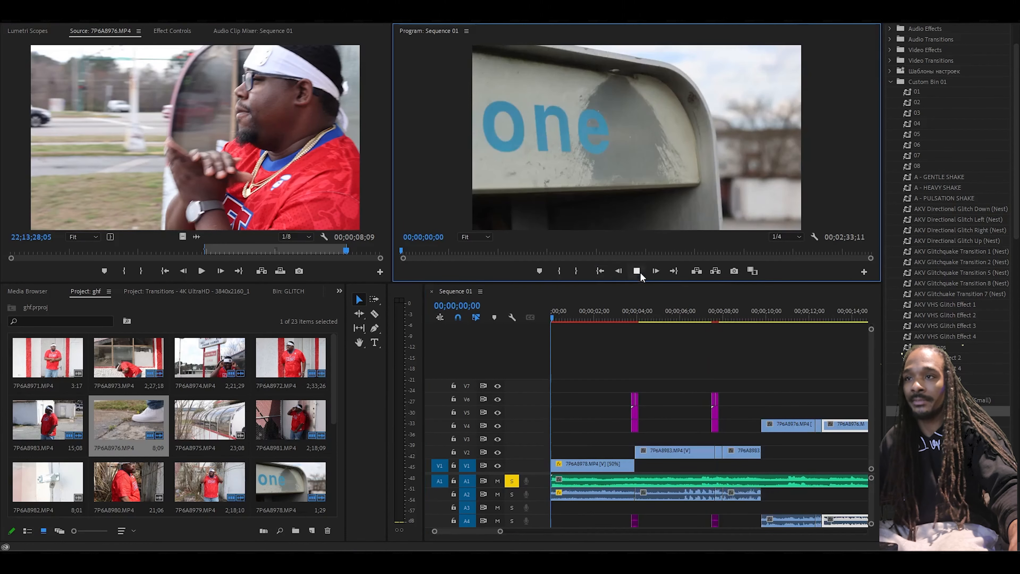
pyautogui.press('space')
pyautogui.click(502, 533)
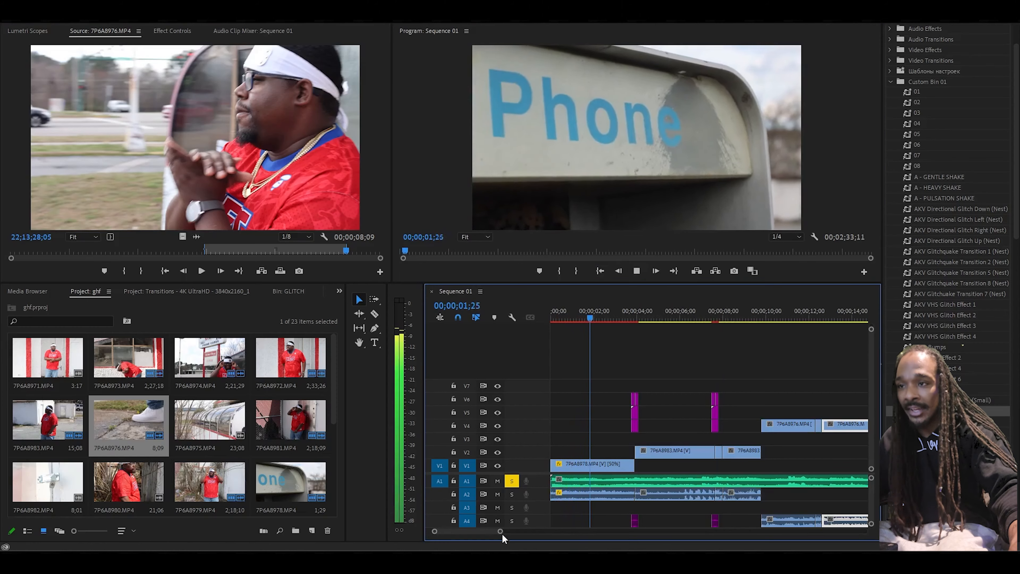
pyautogui.moveTo(500, 536); pyautogui.dragTo(546, 531)
pyautogui.click(732, 468)
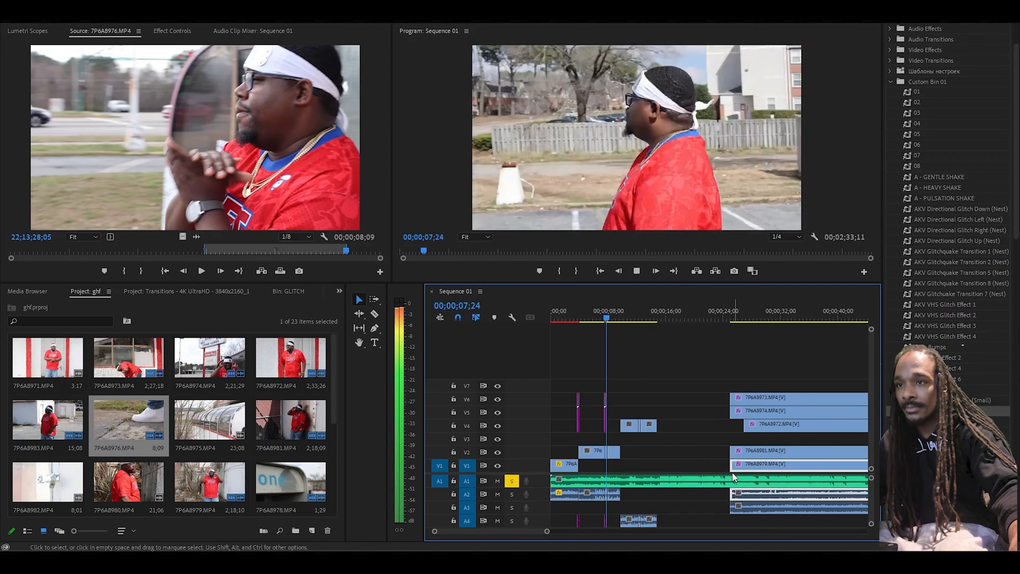
pyautogui.moveTo(732, 467); pyautogui.dragTo(657, 465)
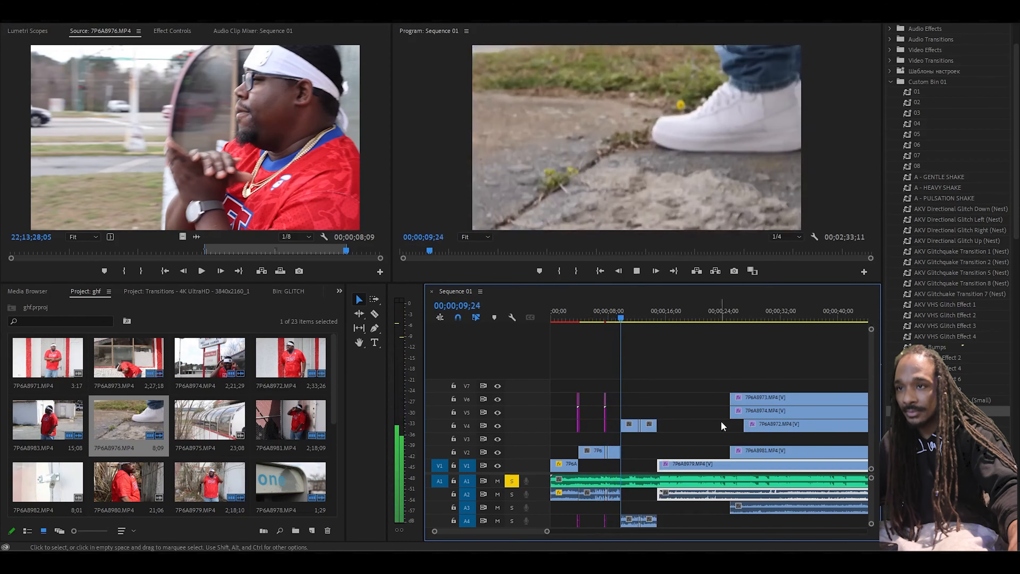
pyautogui.press('space')
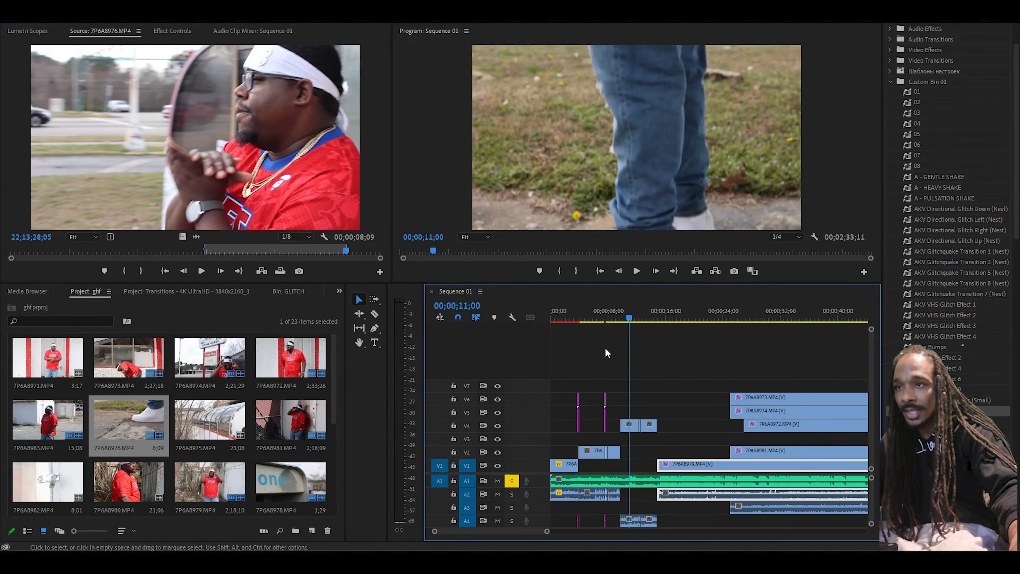
# Step: Replay the cut from 7P6A8983 to 7P6A8976, starting at 00;00;09;21
pyautogui.click(622, 317)
pyautogui.moveTo(623, 318); pyautogui.dragTo(620, 317)
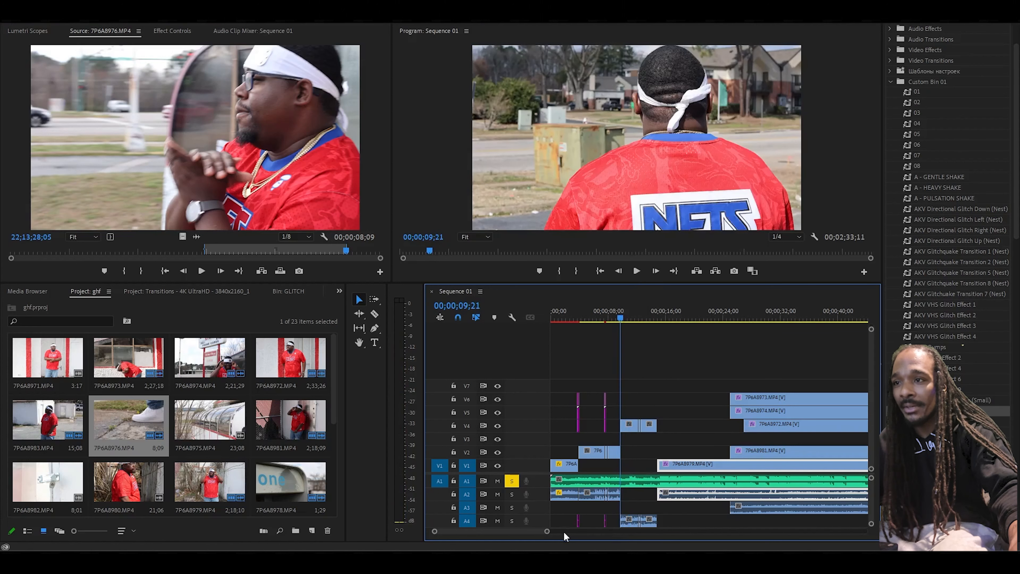
pyautogui.moveTo(547, 531); pyautogui.dragTo(518, 522)
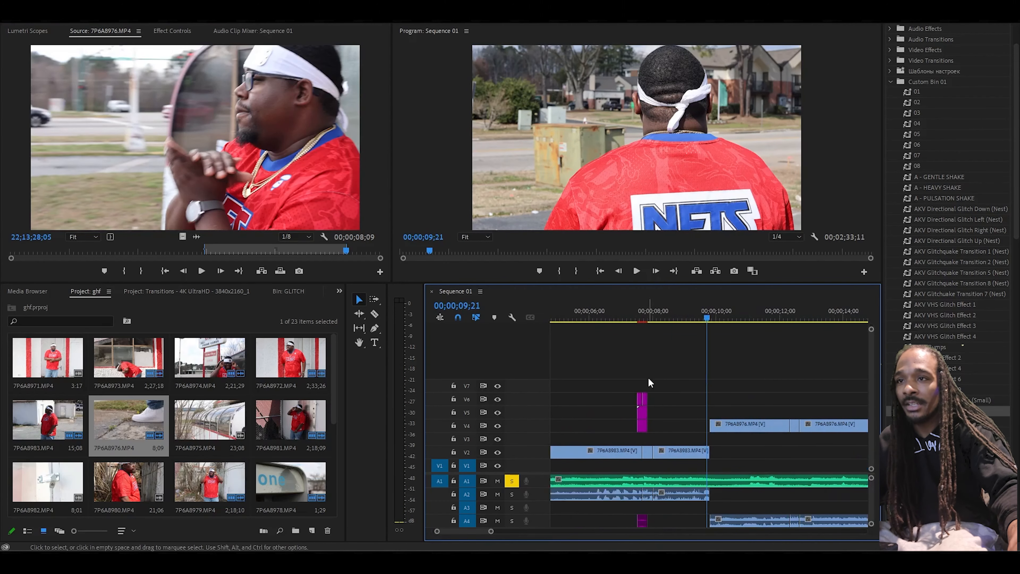
pyautogui.scroll(-1, 648, 380)
pyautogui.click(636, 271)
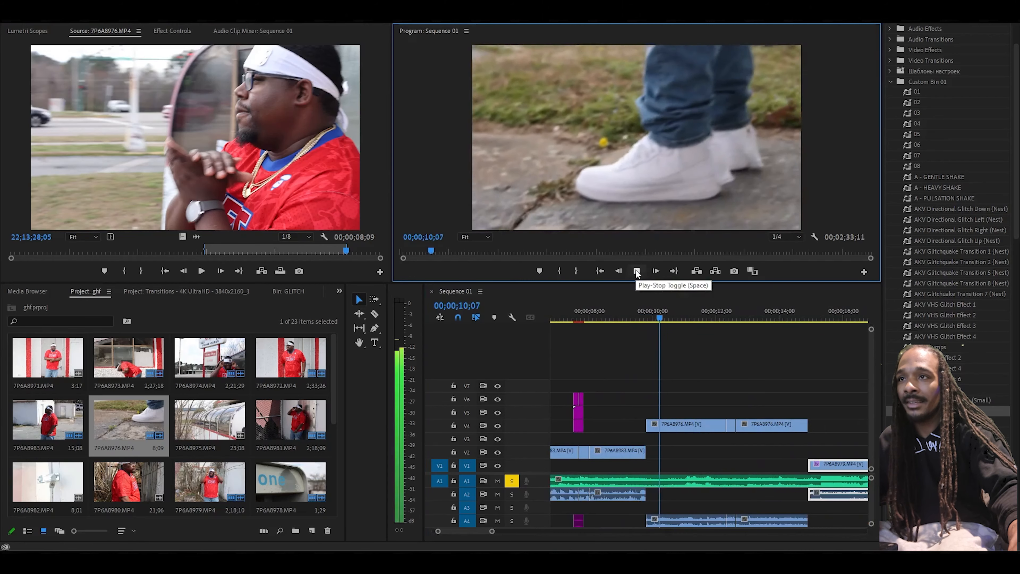
# Step: Trim the start of the first 7P6A8976 section to 00;00;10;10, close the gaps around it on V4, and preview the cut
pyautogui.click(662, 317)
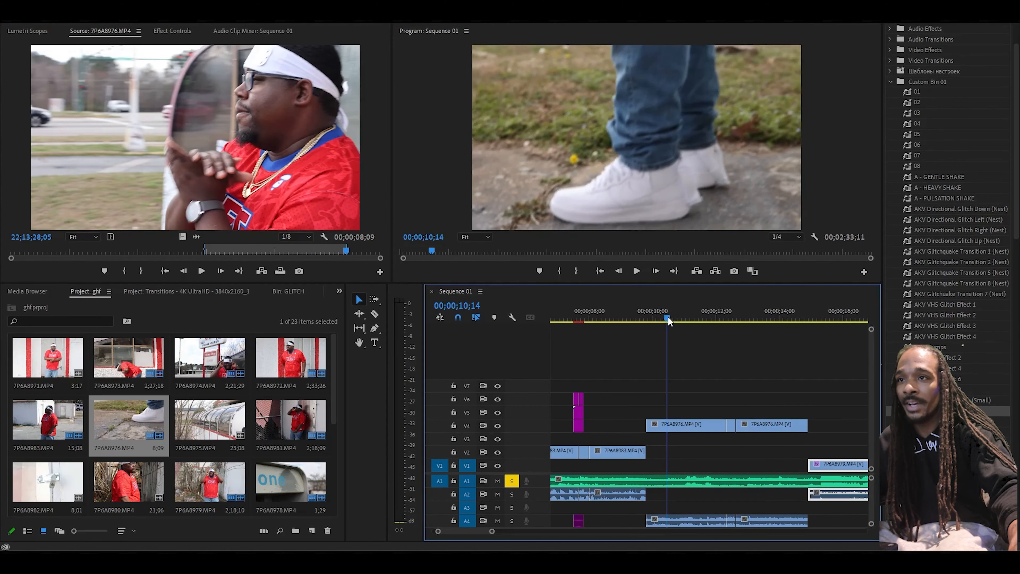
pyautogui.moveTo(654, 426)
pyautogui.mouseDown()
pyautogui.moveTo(655, 439)
pyautogui.moveTo(660, 427)
pyautogui.moveTo(678, 428)
pyautogui.moveTo(657, 425)
pyautogui.mouseUp()
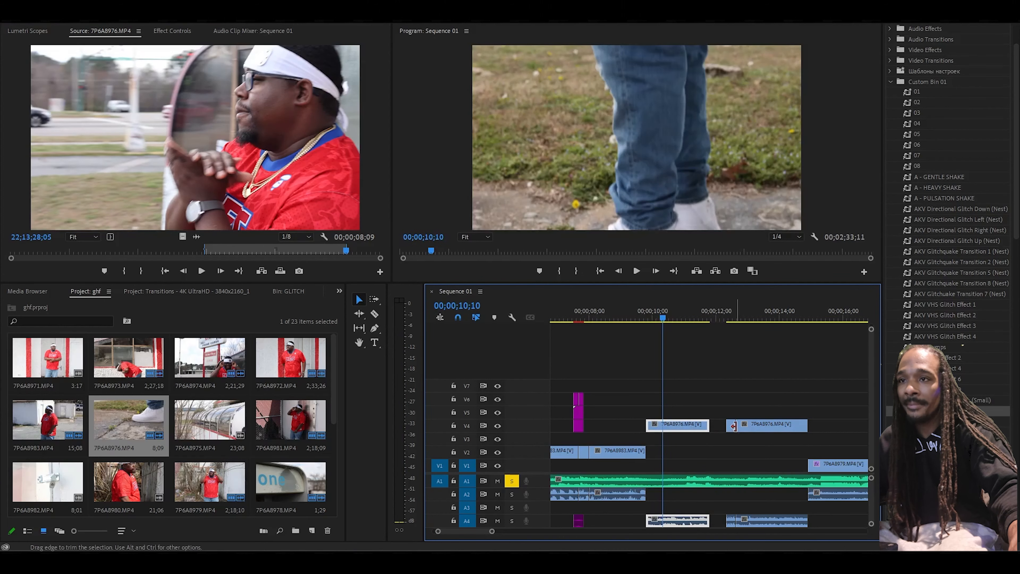
pyautogui.moveTo(772, 396); pyautogui.dragTo(747, 426)
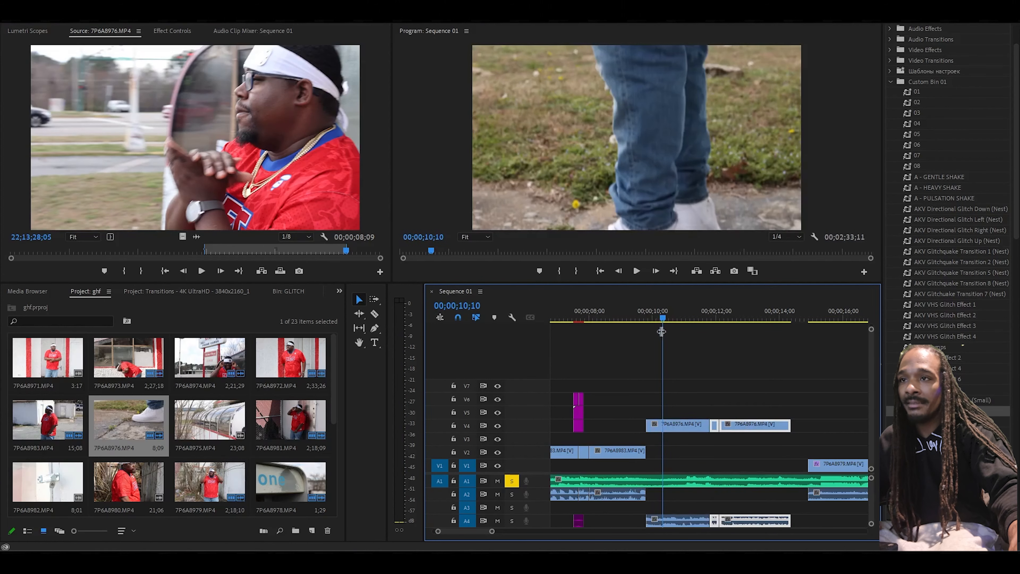
pyautogui.click(639, 312)
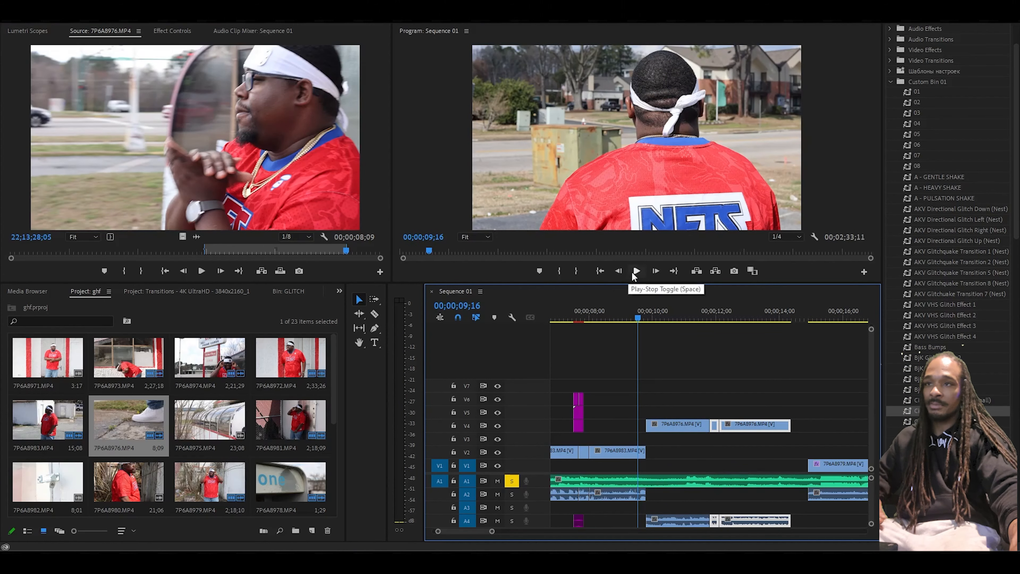
pyautogui.click(634, 272)
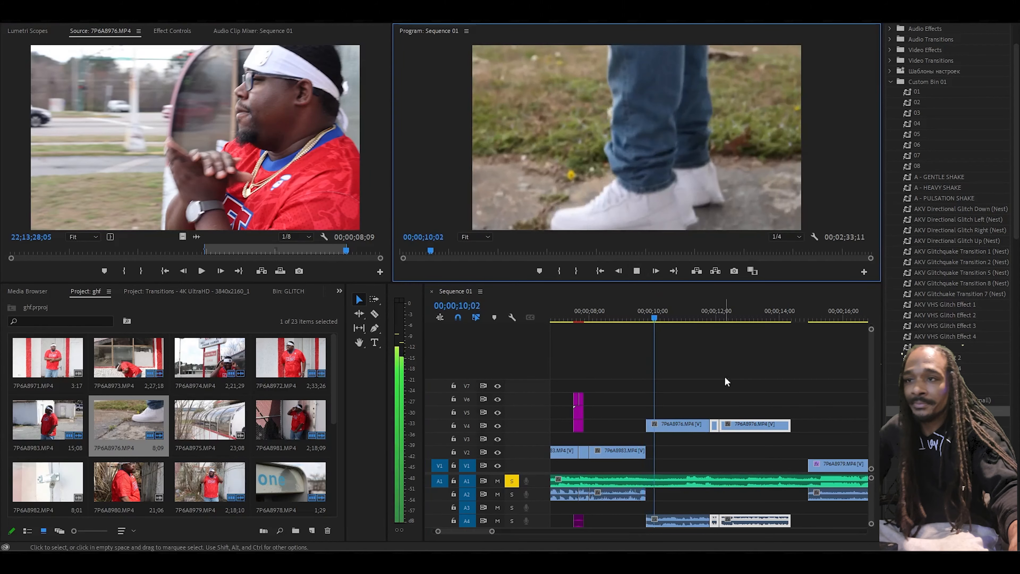
# Step: Stop playback and split the last 7P6A8976 section on V4 at 00;00;12;14
pyautogui.click(637, 272)
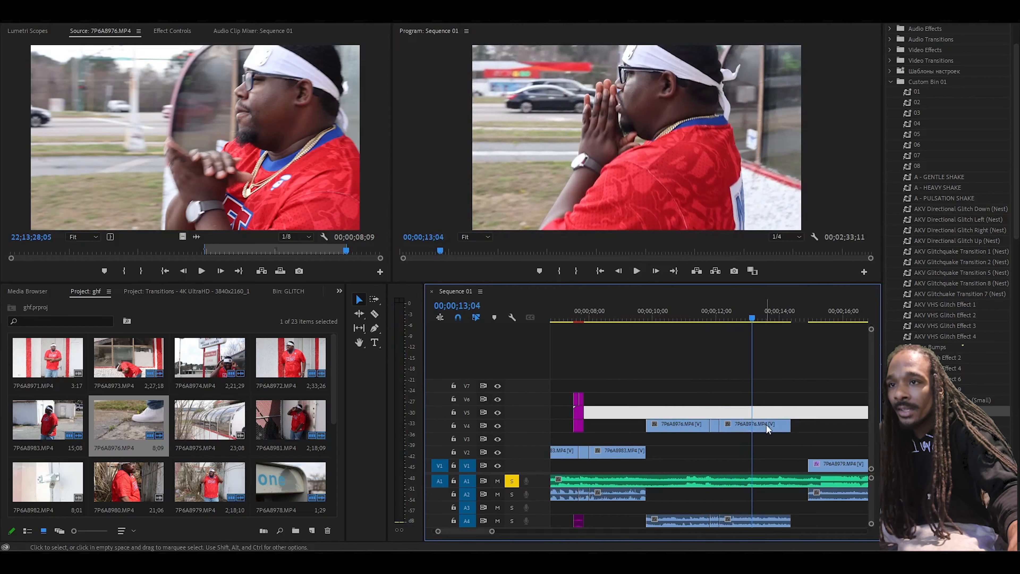
pyautogui.rightClick(766, 424)
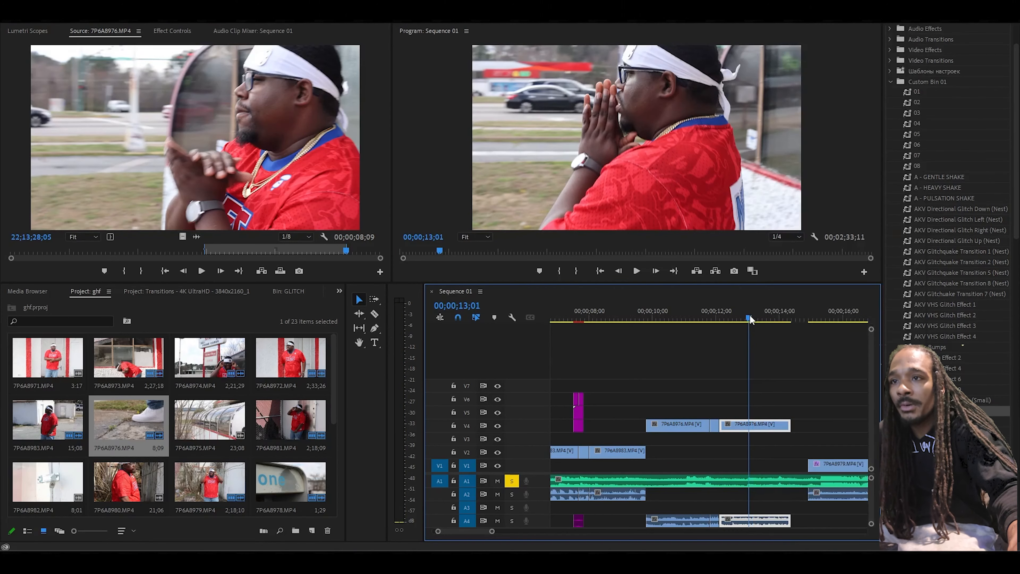
pyautogui.moveTo(754, 317); pyautogui.dragTo(732, 313)
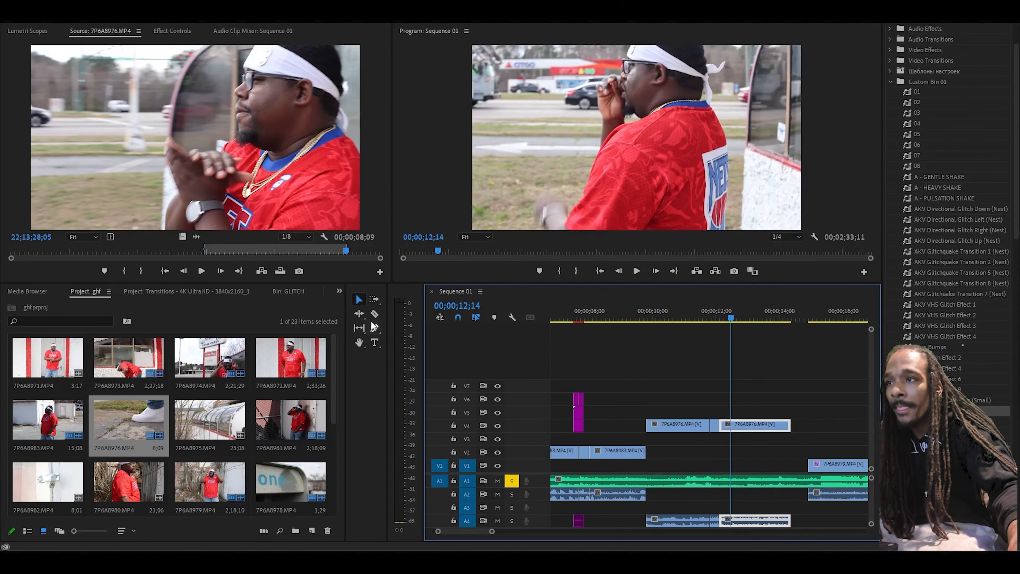
pyautogui.click(374, 313)
pyautogui.click(731, 424)
pyautogui.scroll(-1, 693, 440)
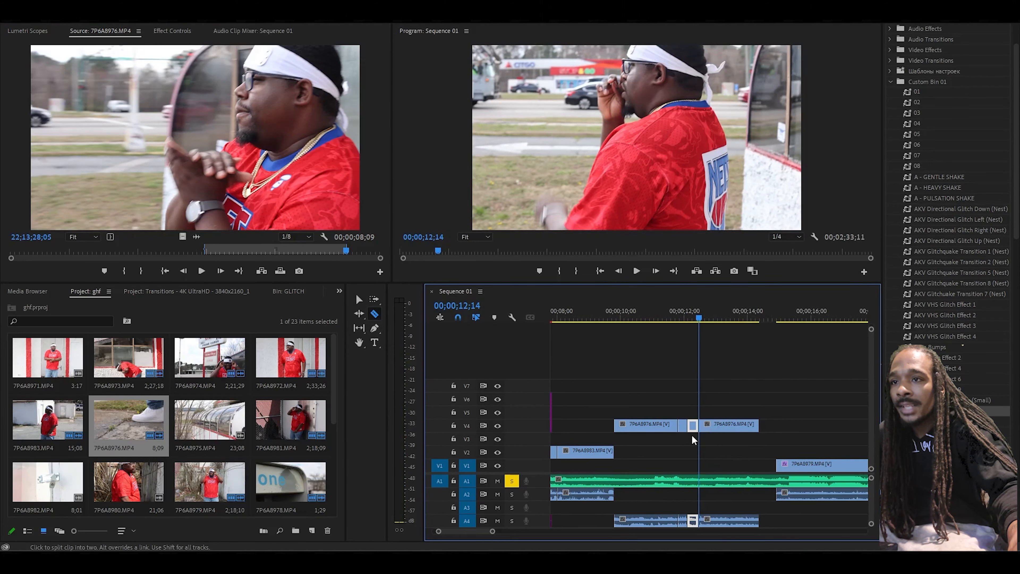
# Step: Slow the 7P6A8976 section after the new cut to 50% speed with Optical Flow time interpolation
pyautogui.rightClick(731, 431)
pyautogui.click(773, 313)
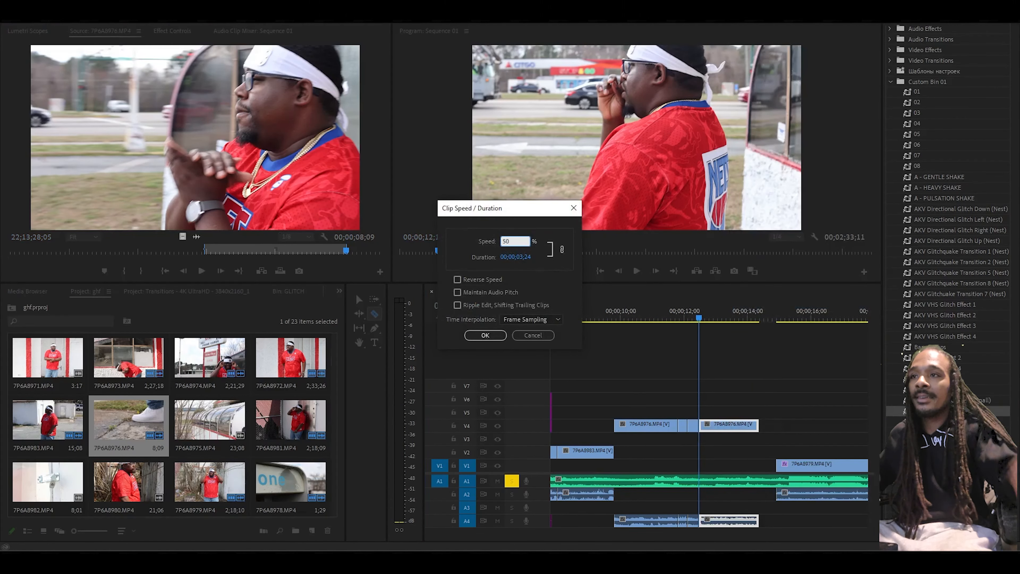
pyautogui.write('50')
pyautogui.click(530, 320)
pyautogui.click(526, 353)
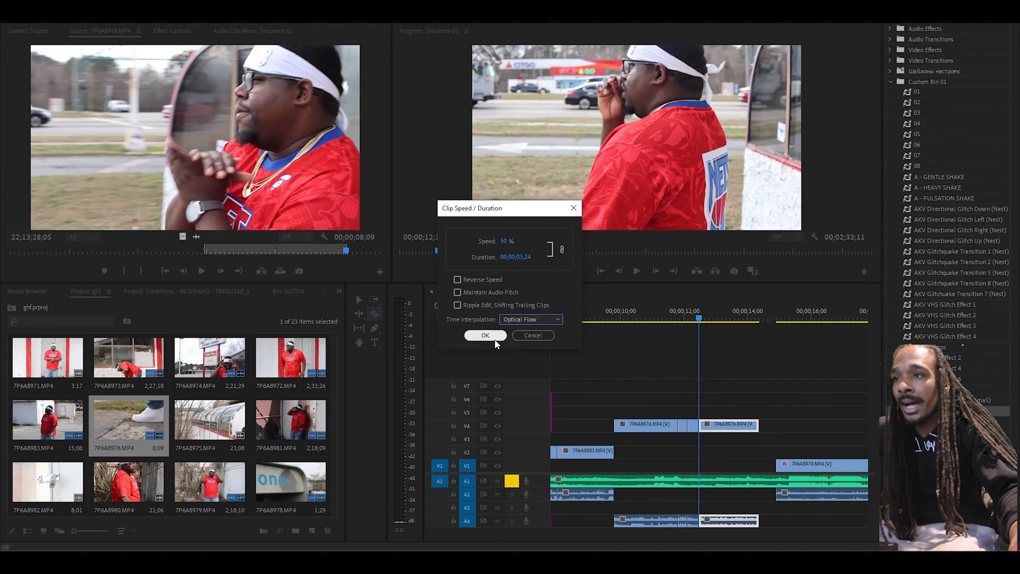
pyautogui.click(485, 335)
# Step: Play the slowed 7P6A8976 section, split it at the start of 7P6A8979 and at 00;00;15;10, and delete the remainder
pyautogui.scroll(-2, 489, 341)
pyautogui.click(637, 271)
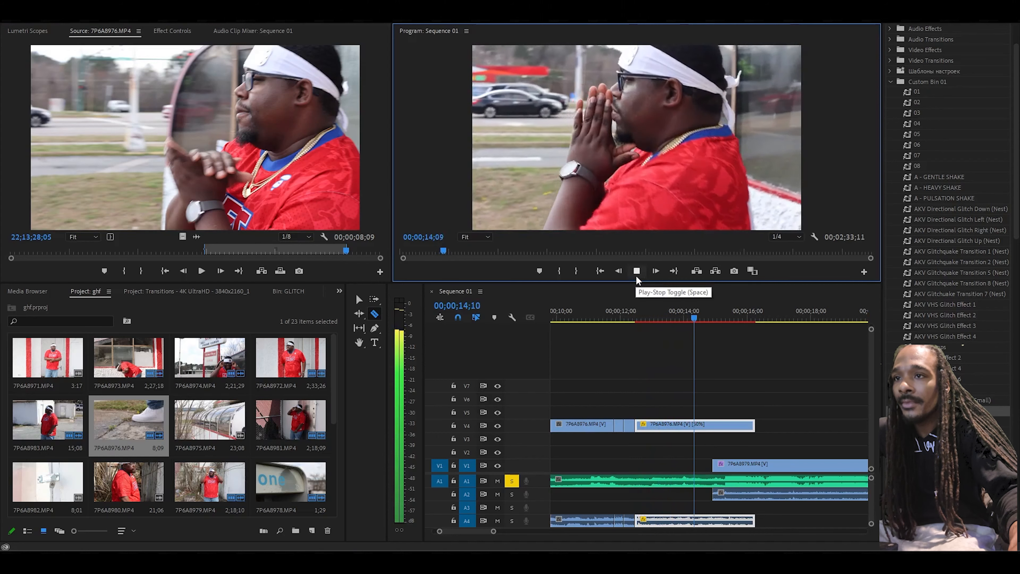
pyautogui.press('space')
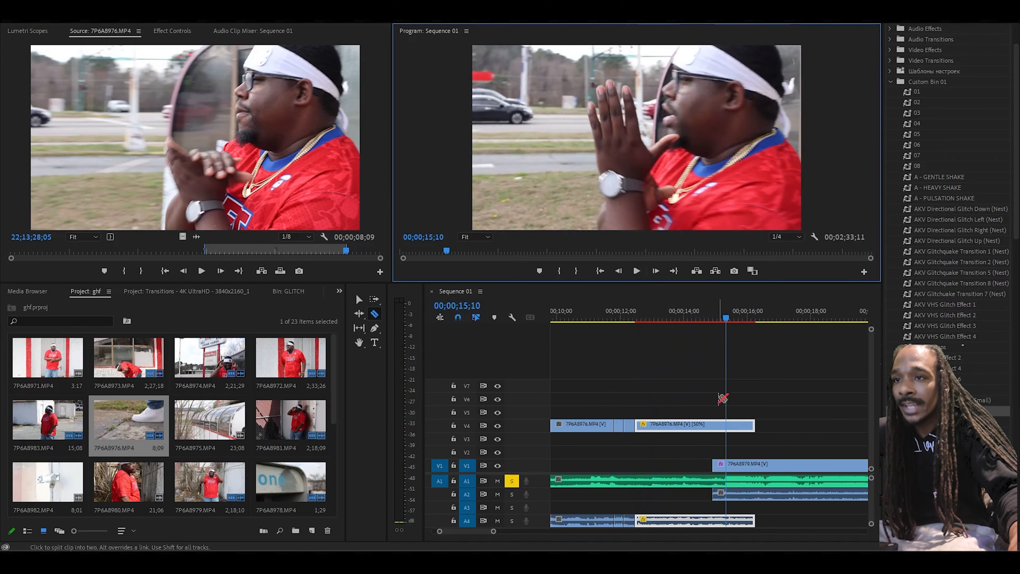
pyautogui.click(713, 426)
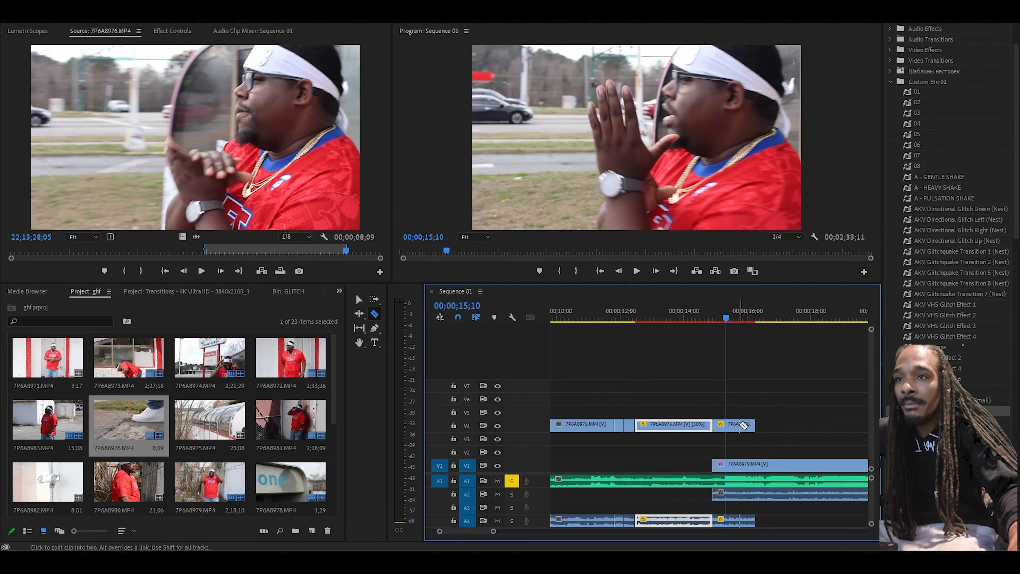
pyautogui.rightClick(754, 425)
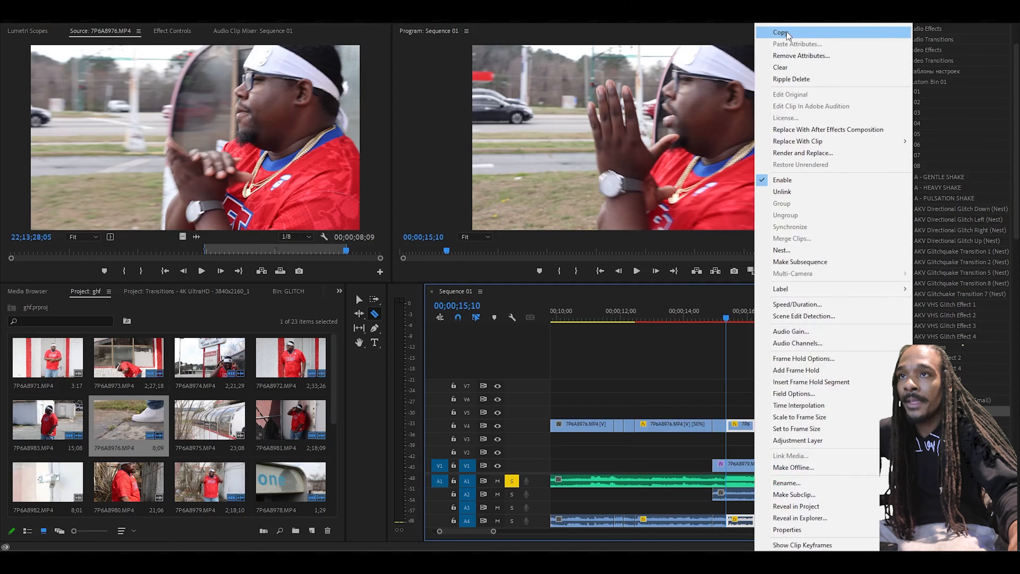
pyautogui.click(783, 24)
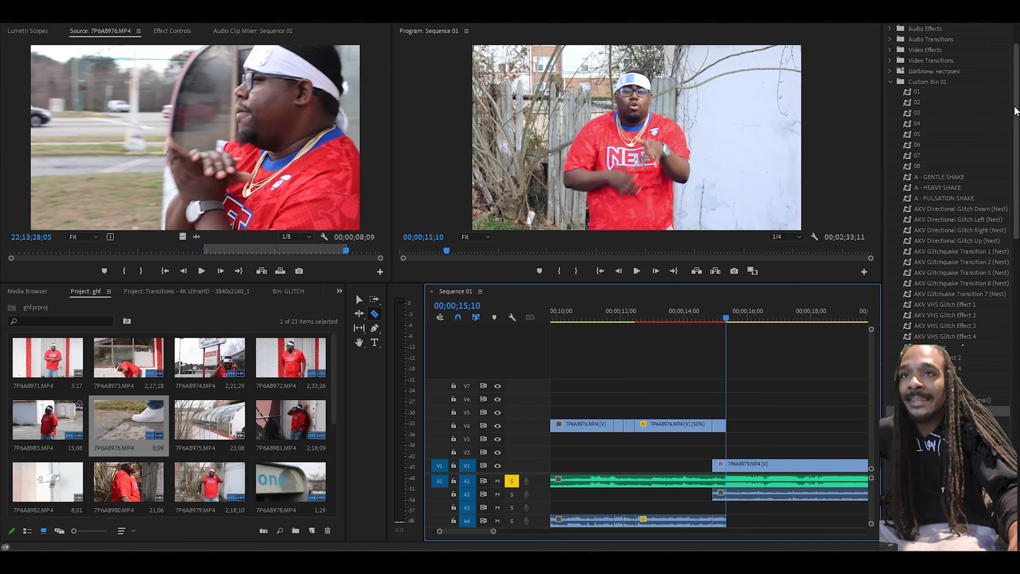
# Step: Apply the Luma Smoke preset to the short 7P6A8976 section overlapping 7P6A8979 and play the transition from 00;00;13;08
pyautogui.moveTo(1015, 109); pyautogui.dragTo(1007, 314)
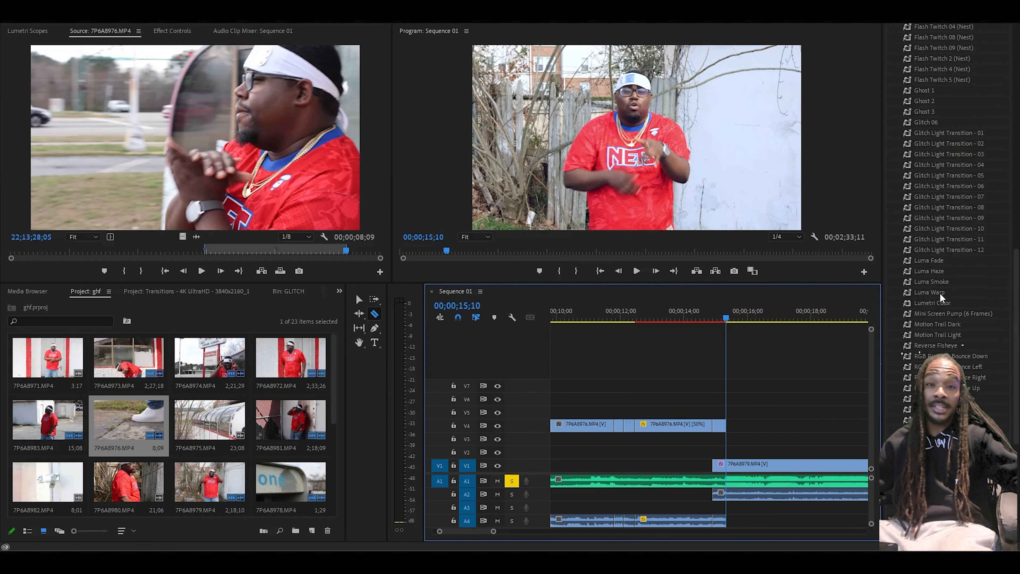
pyautogui.moveTo(950, 281); pyautogui.dragTo(718, 427)
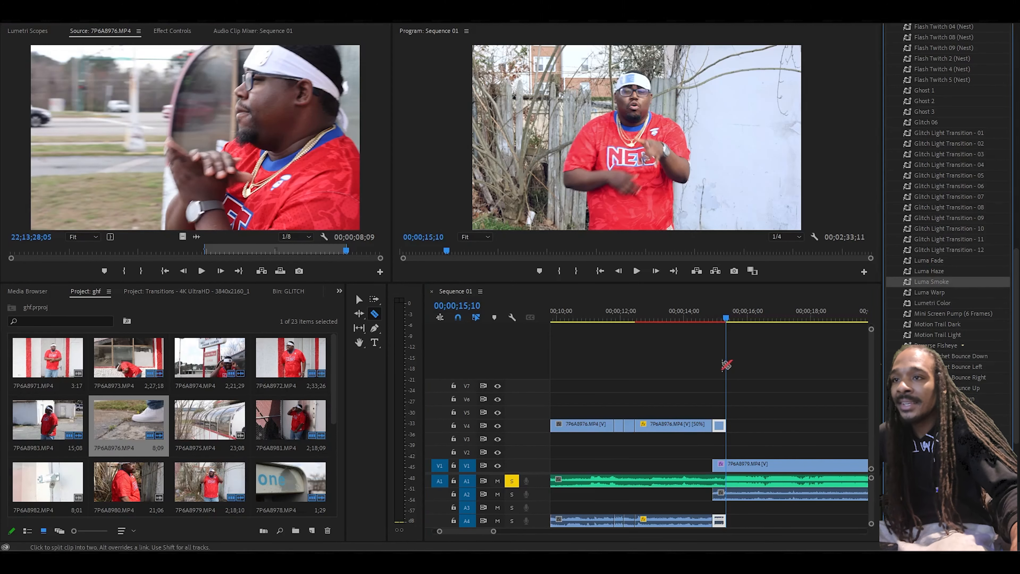
pyautogui.moveTo(689, 311); pyautogui.dragTo(661, 312)
pyautogui.scroll(-2, 763, 388)
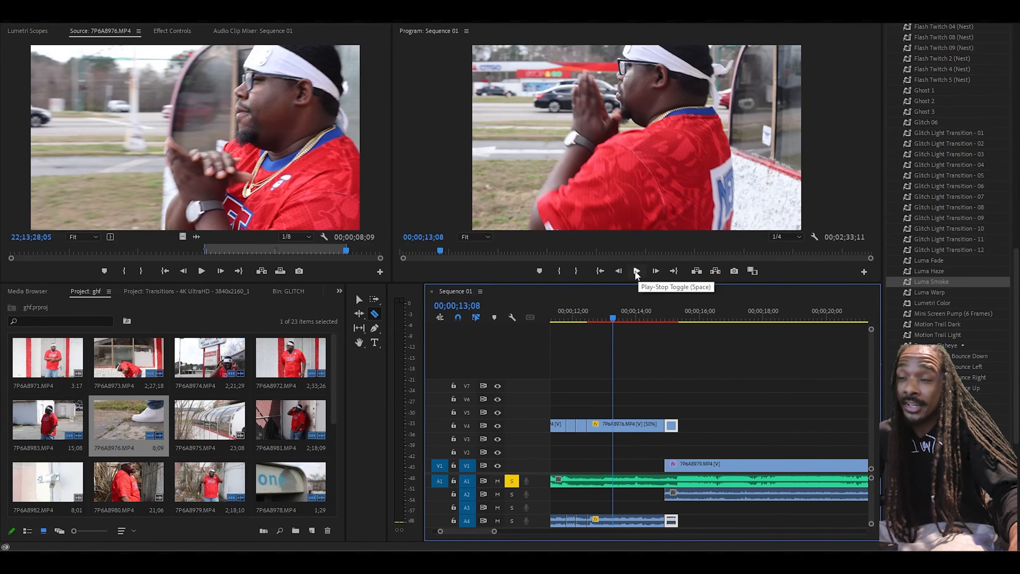
pyautogui.click(636, 272)
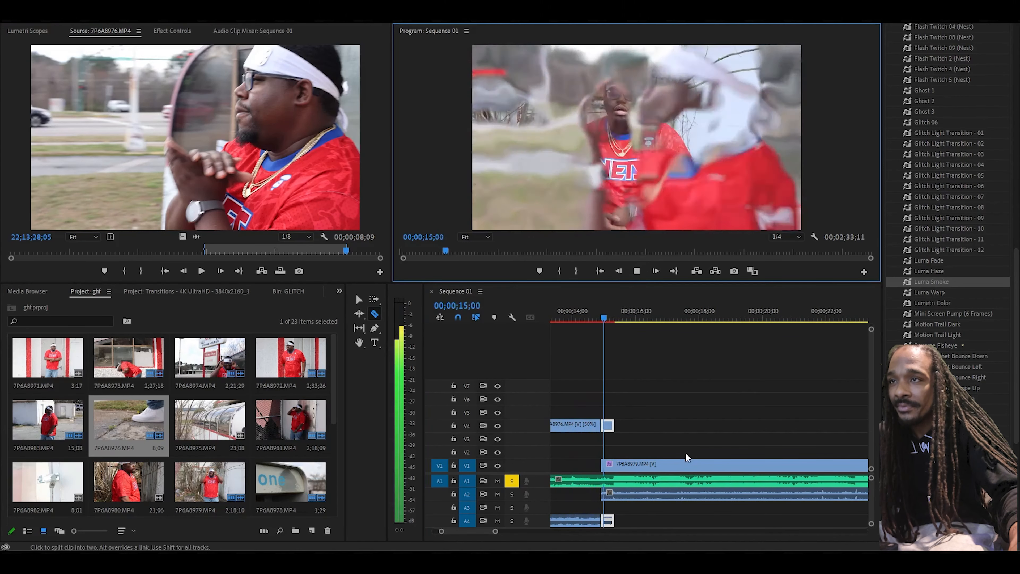
# Step: Continue playback, step back to 00;00;18;14, and split 7P6A8979 on V1 at that frame
pyautogui.click(495, 531)
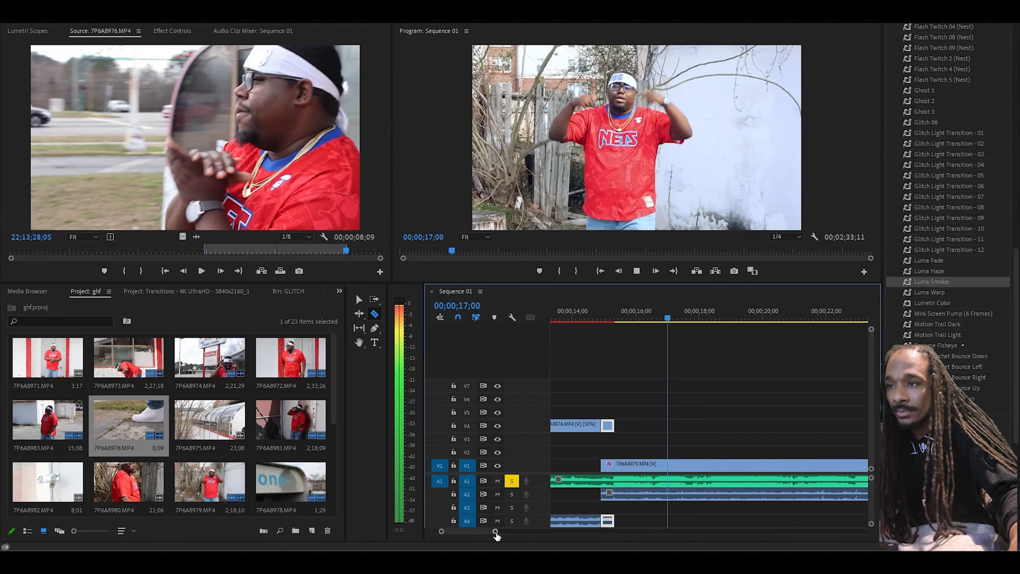
pyautogui.moveTo(495, 531); pyautogui.dragTo(533, 531)
pyautogui.click(635, 272)
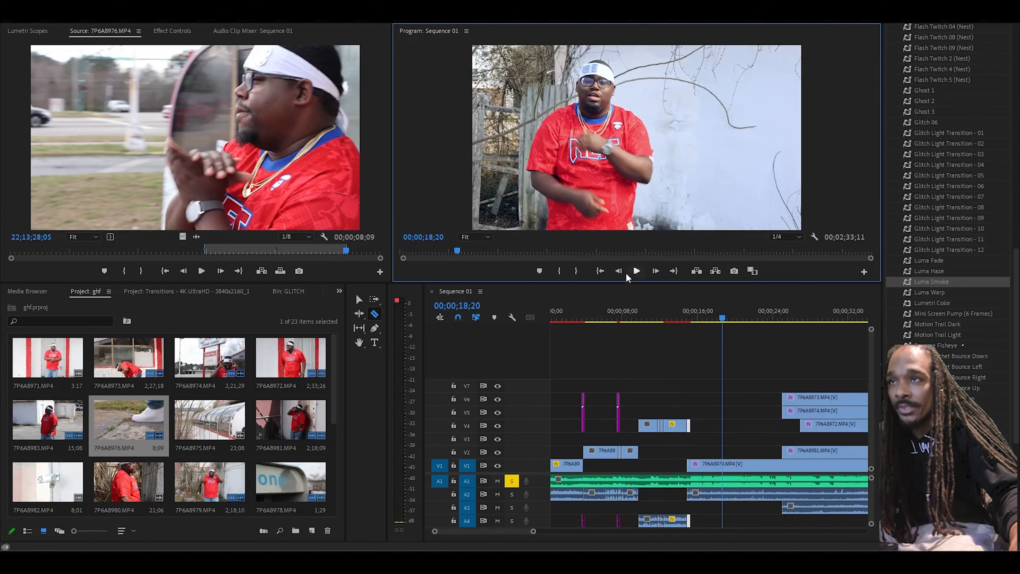
pyautogui.click(615, 270)
pyautogui.click(615, 270)
pyautogui.click(615, 270)
pyautogui.click(615, 271)
pyautogui.click(615, 270)
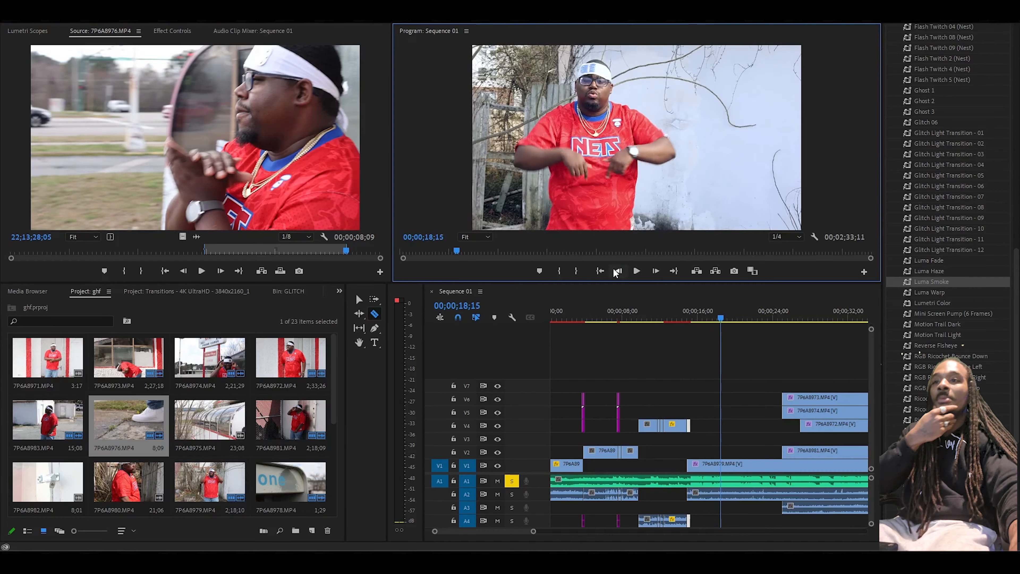
pyautogui.click(614, 269)
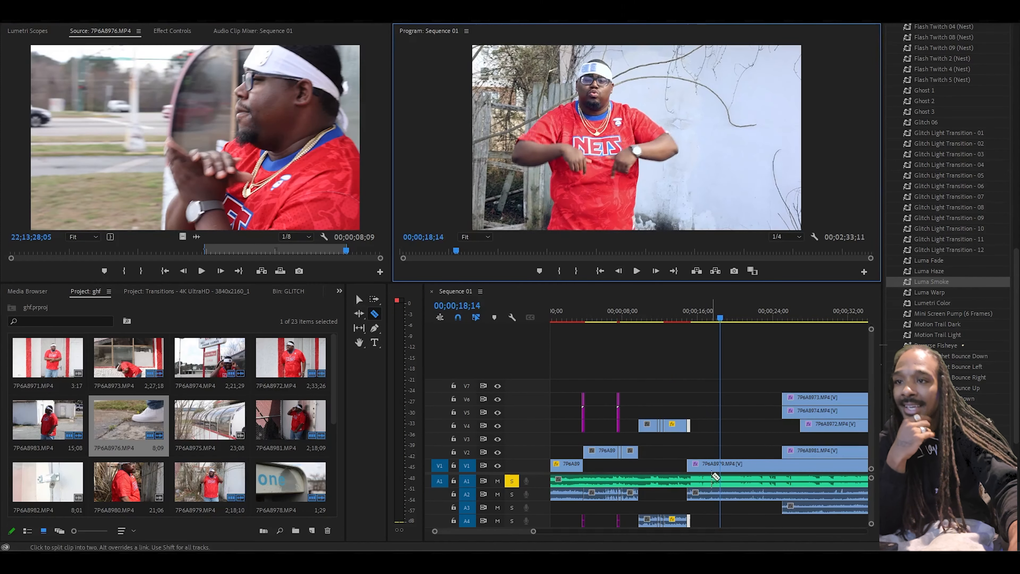
pyautogui.click(720, 465)
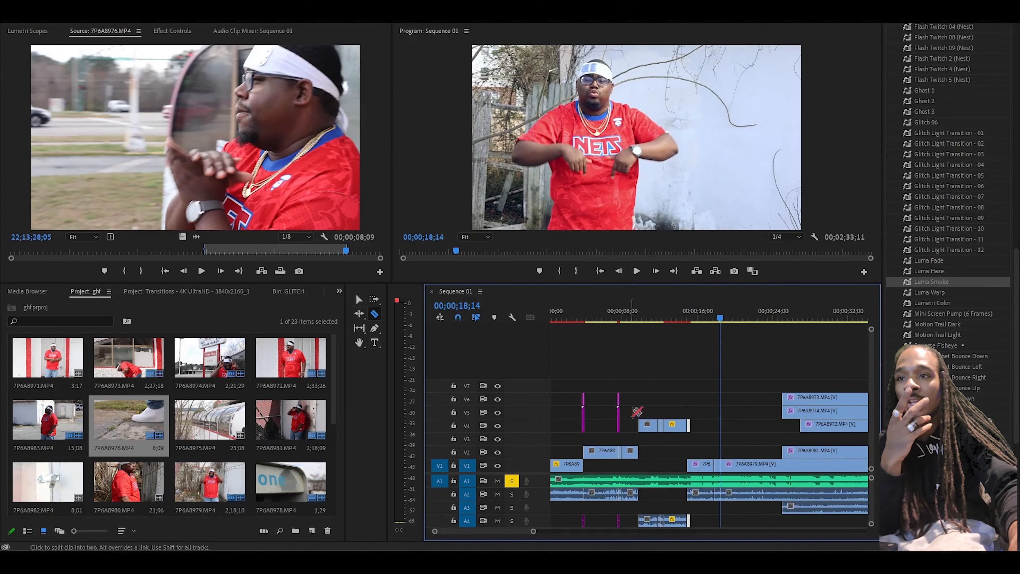
# Step: Extend the start of 7P6A8981 on V2 back to 00;00;18;14 and set its vertical position to 1211
pyautogui.click(359, 298)
pyautogui.moveTo(723, 467); pyautogui.dragTo(722, 439)
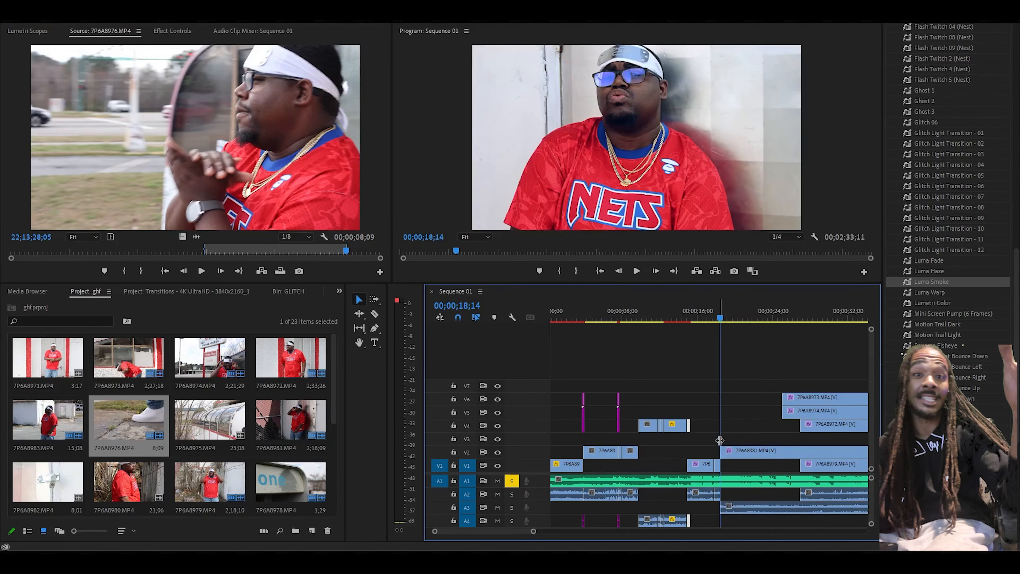
pyautogui.click(740, 450)
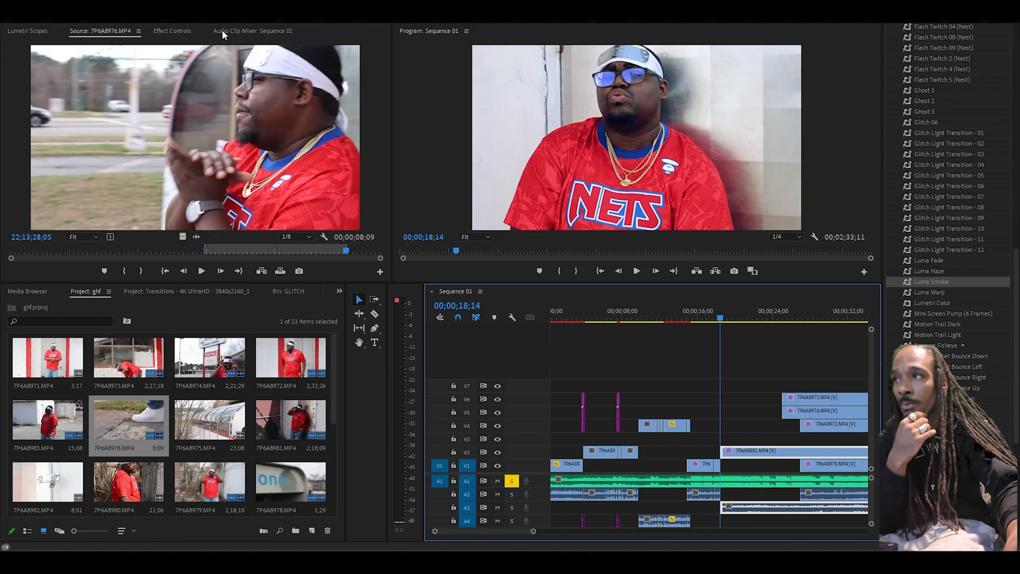
pyautogui.click(172, 31)
pyautogui.moveTo(180, 84); pyautogui.dragTo(213, 85)
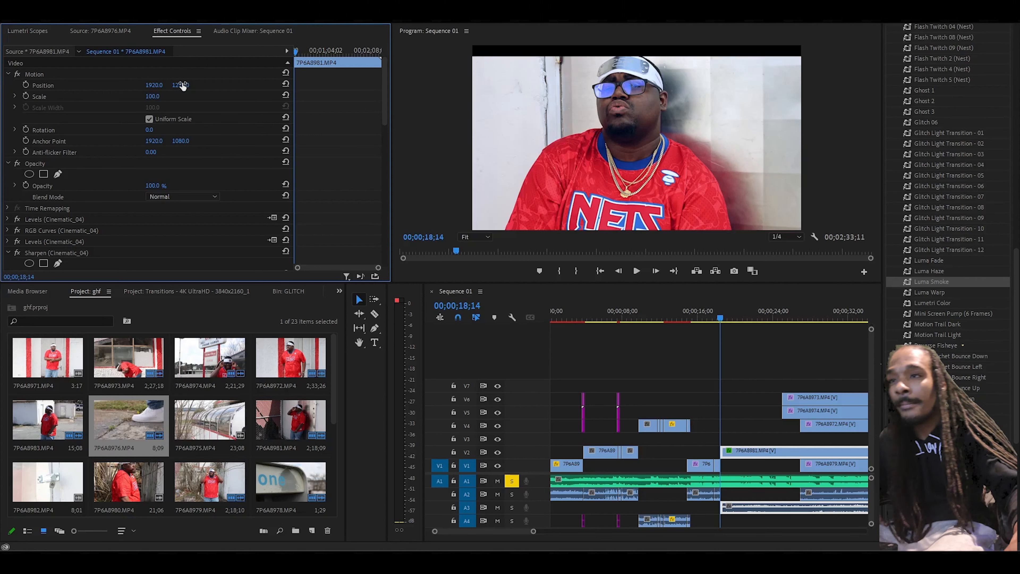
# Step: Replay the cuts up to 00;00;17;10, extend the start of 7P6A8981 back to that frame, and remove the overlapped end of 7P6A8979
pyautogui.click(623, 316)
pyautogui.click(636, 271)
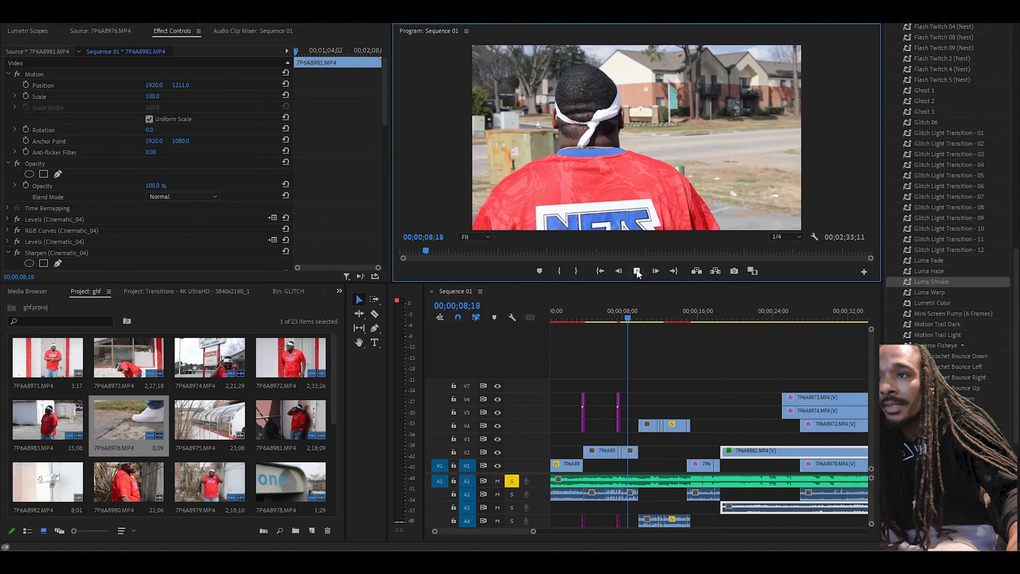
pyautogui.hscroll(2, 683, 414)
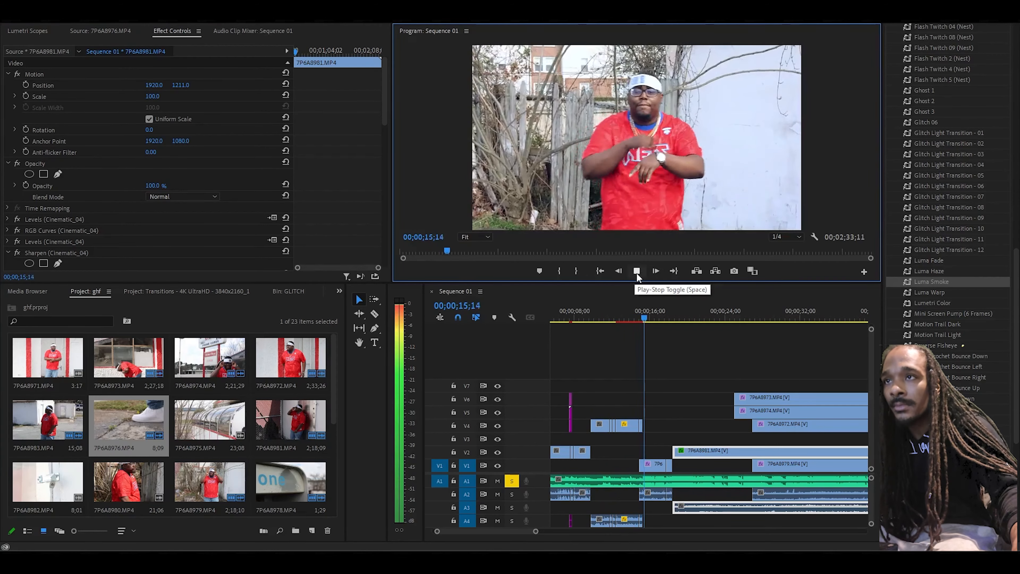
pyautogui.click(637, 273)
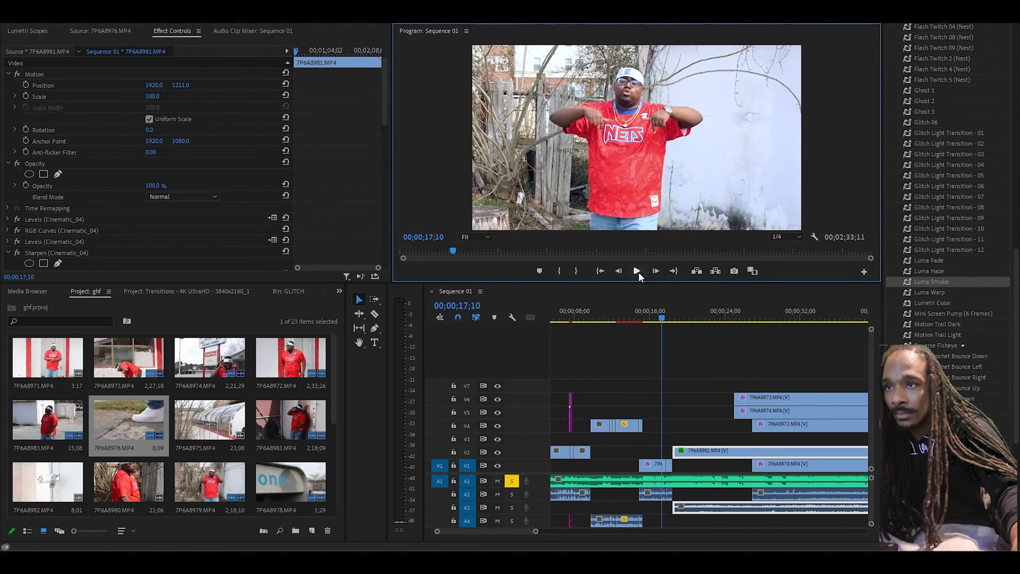
pyautogui.moveTo(665, 465)
pyautogui.mouseDown()
pyautogui.moveTo(662, 454)
pyautogui.moveTo(668, 462)
pyautogui.mouseUp()
pyautogui.click(669, 462)
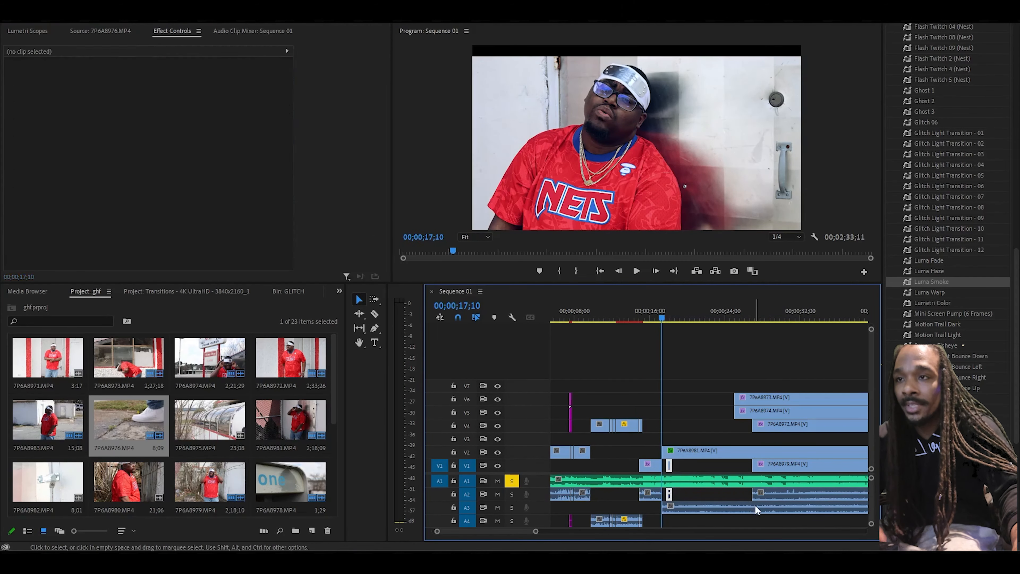
# Step: Extend the start of 7P6A8981 over 7P6A8979 back to about 00;00;16;15 and split 7P6A8981 at 00;00;17;10
pyautogui.moveTo(537, 531); pyautogui.dragTo(563, 533)
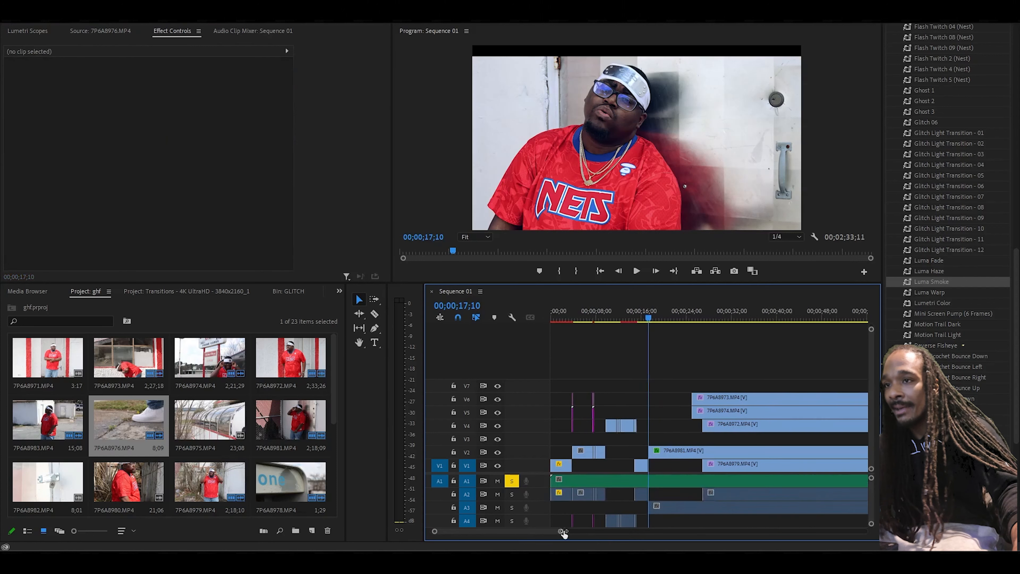
pyautogui.press('=')
pyautogui.press('=')
pyautogui.press('=')
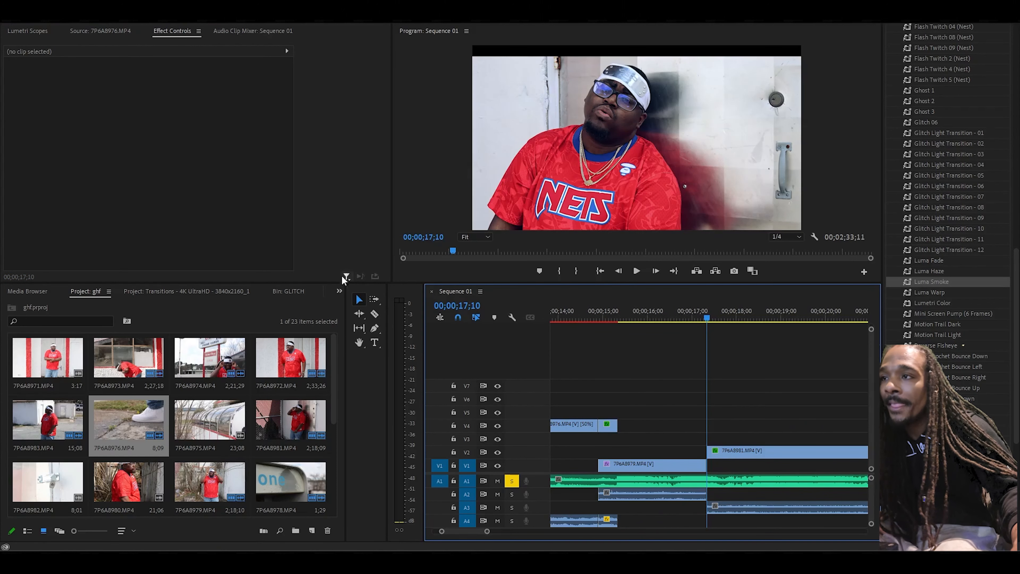
pyautogui.moveTo(707, 451); pyautogui.dragTo(669, 450)
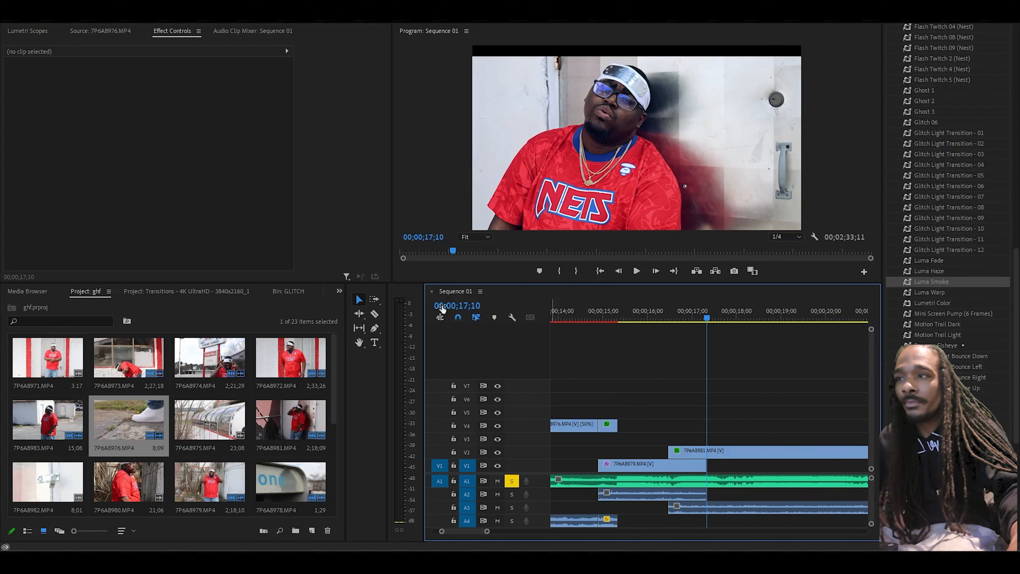
pyautogui.press('c')
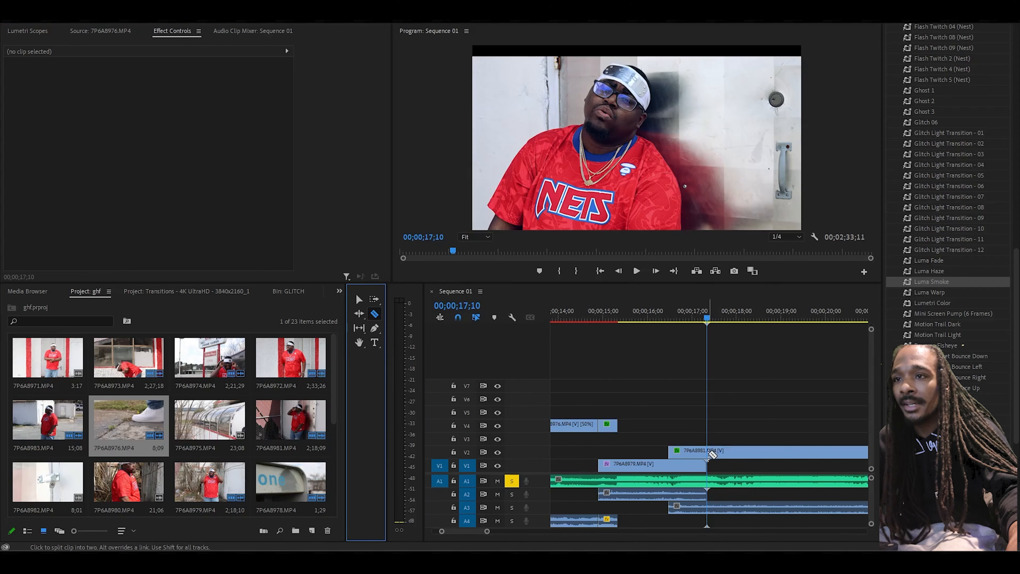
pyautogui.click(708, 452)
pyautogui.press('v')
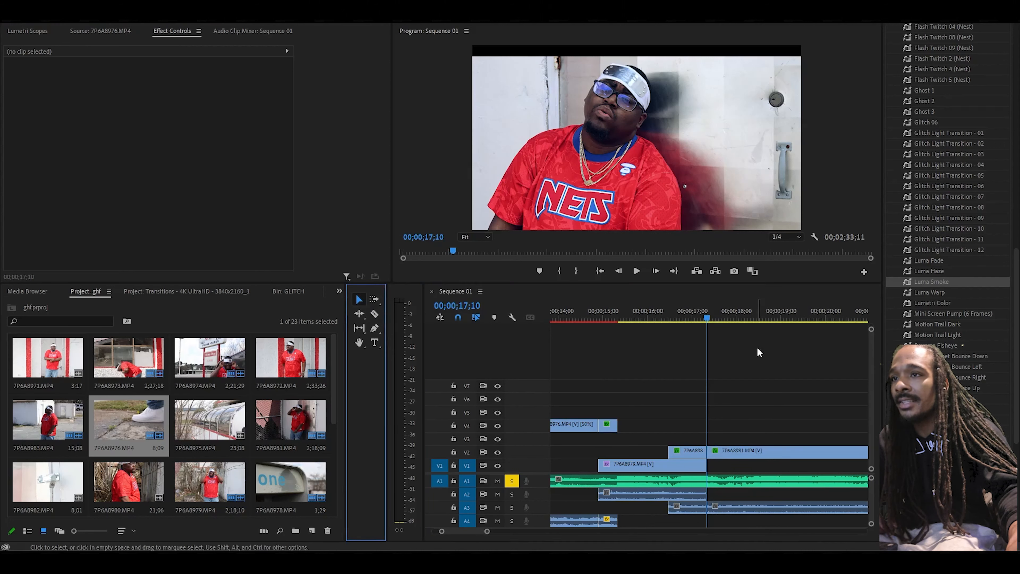
# Step: Replay the sequence from about 00;00;16;11 across the short 7P6A8981 segment on V2
pyautogui.click(665, 318)
pyautogui.click(619, 270)
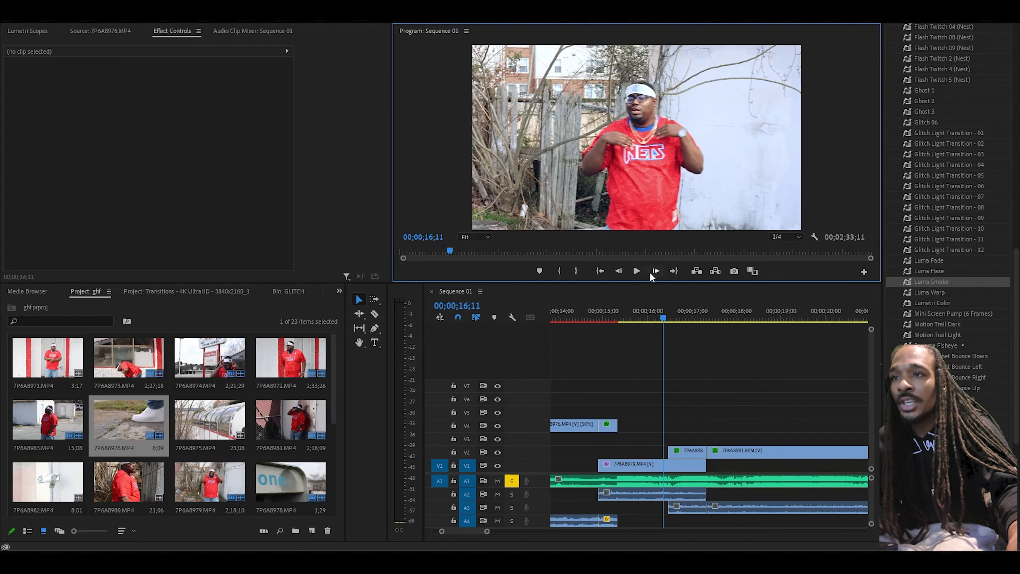
pyautogui.click(637, 271)
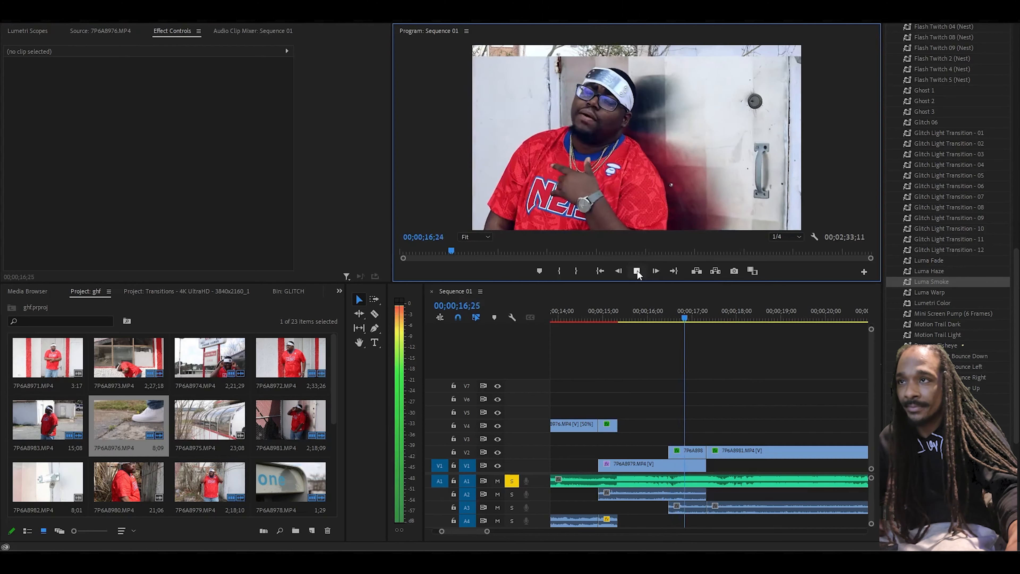
pyautogui.press('space')
# Step: Apply a frame hold based on Source Timecode to the short 7P6A8981 segment on V2 before 00;00;17;10
pyautogui.click(682, 452)
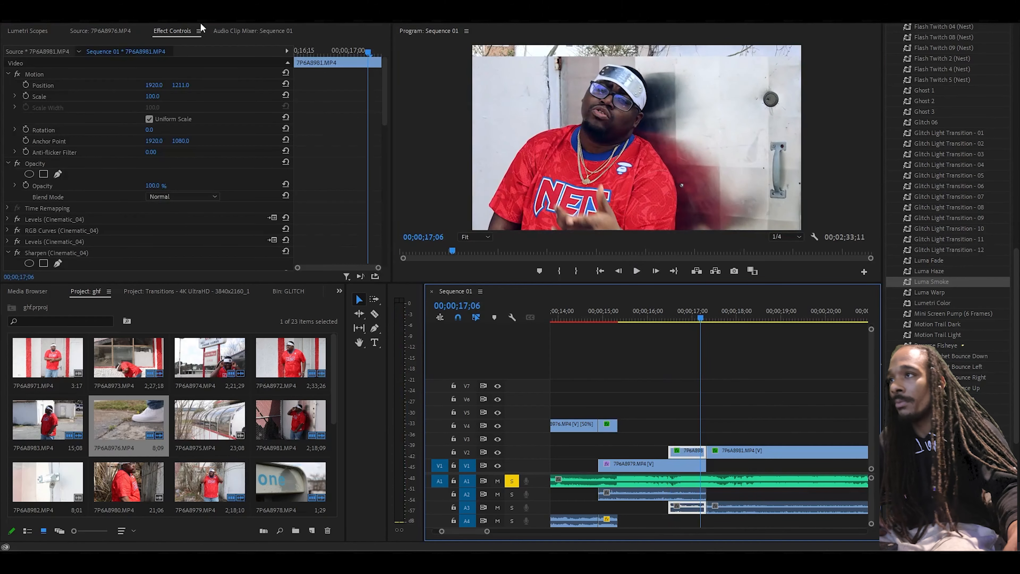
pyautogui.moveTo(332, 50); pyautogui.dragTo(292, 50)
pyautogui.press('space')
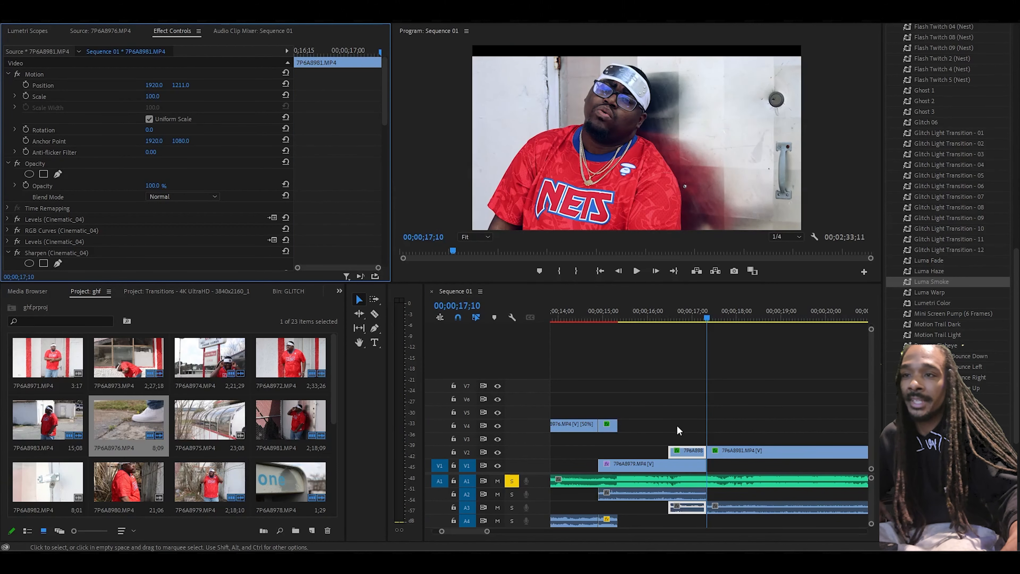
pyautogui.rightClick(696, 454)
pyautogui.click(778, 358)
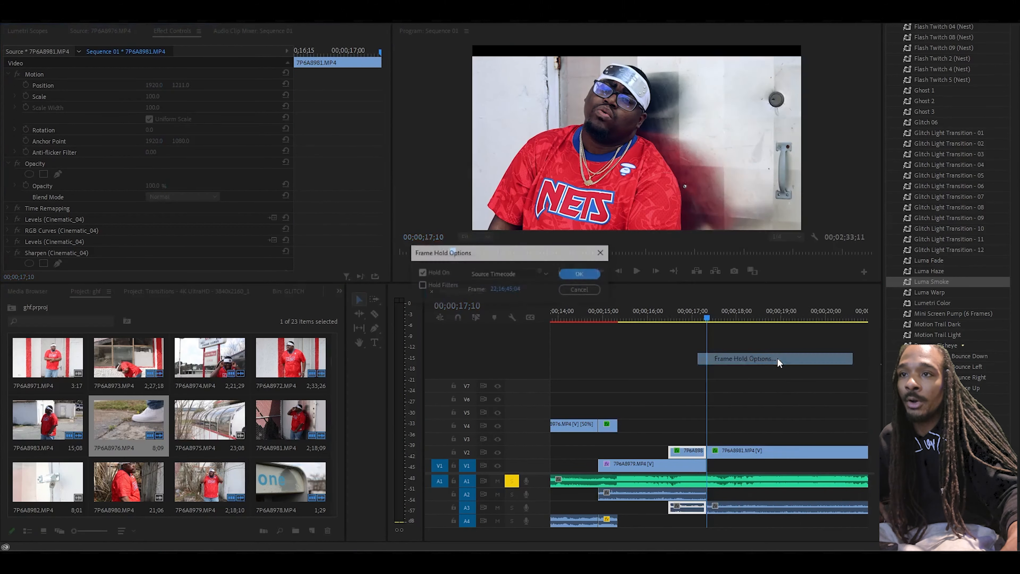
pyautogui.click(582, 274)
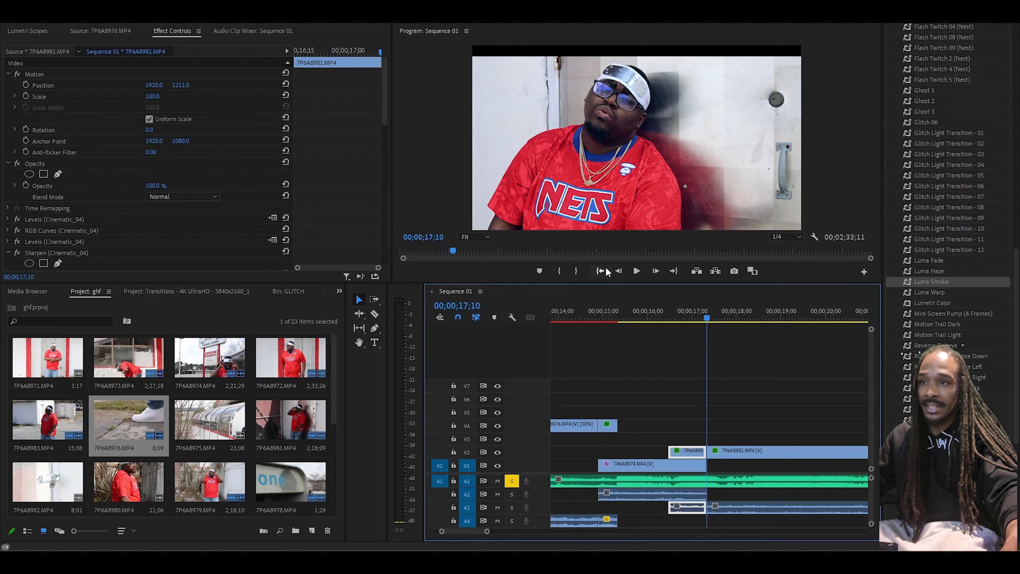
# Step: Check the held segment backward frame by frame and place the playhead at its first frame, 00;00;16;14
pyautogui.click(619, 276)
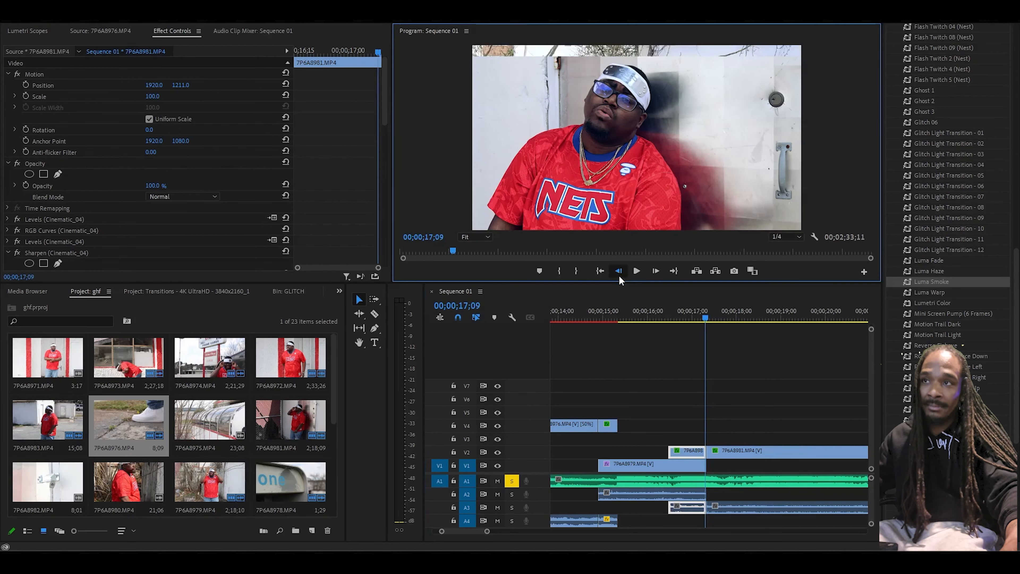
pyautogui.click(619, 277)
pyautogui.click(619, 276)
pyautogui.click(619, 276)
pyautogui.click(618, 275)
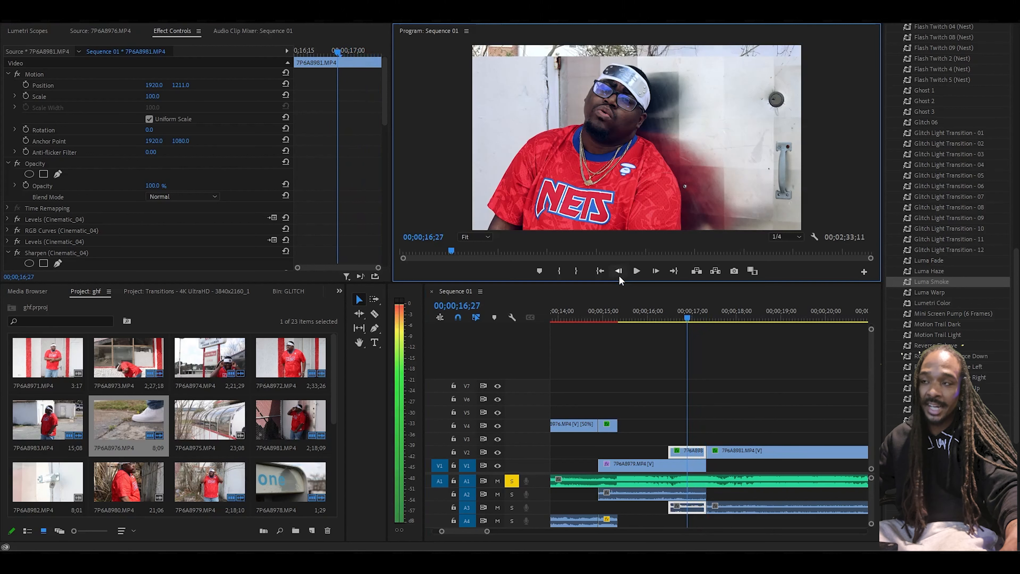
pyautogui.moveTo(312, 53); pyautogui.dragTo(309, 53)
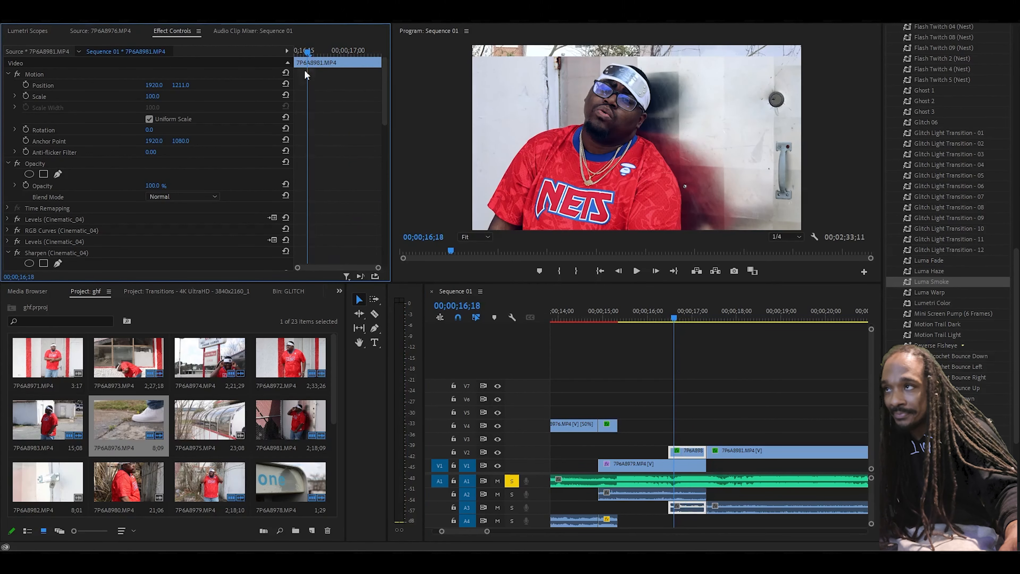
pyautogui.moveTo(308, 59); pyautogui.dragTo(213, 67)
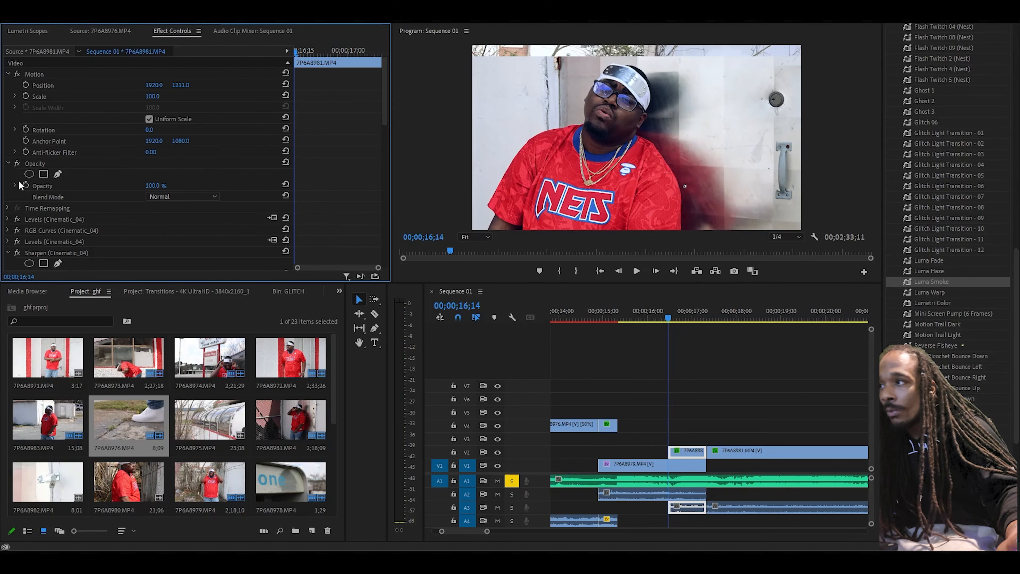
# Step: Draw a closed freehand opacity mask around the performer's arms, shoulders and head on the held 7P6A8981 segment
pyautogui.click(58, 174)
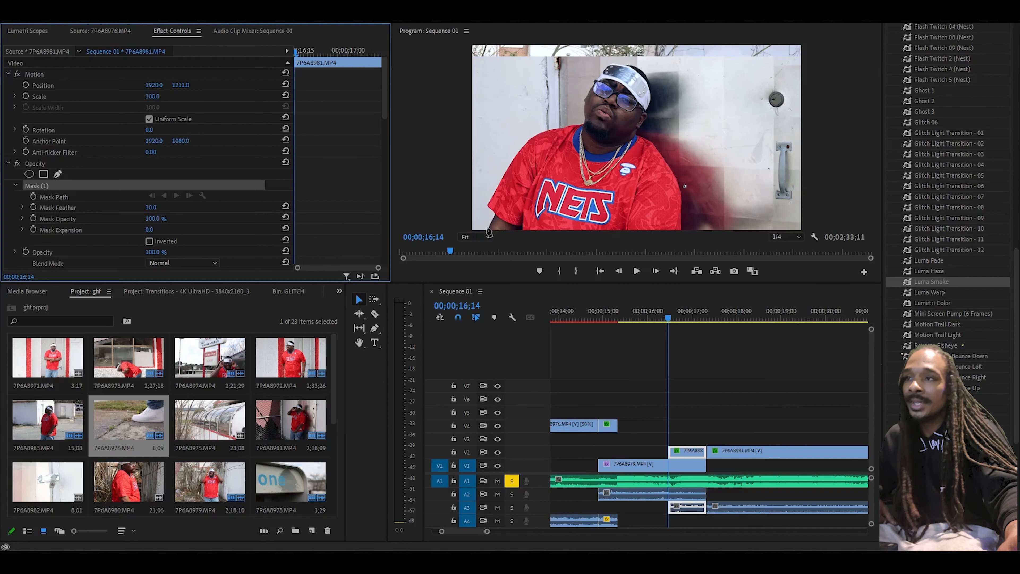
pyautogui.click(487, 230)
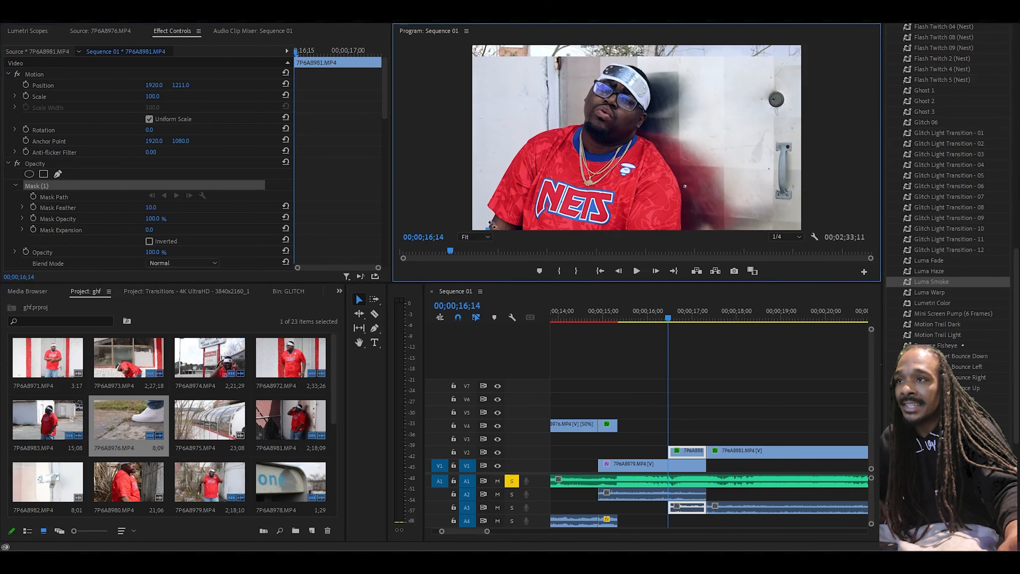
pyautogui.click(494, 215)
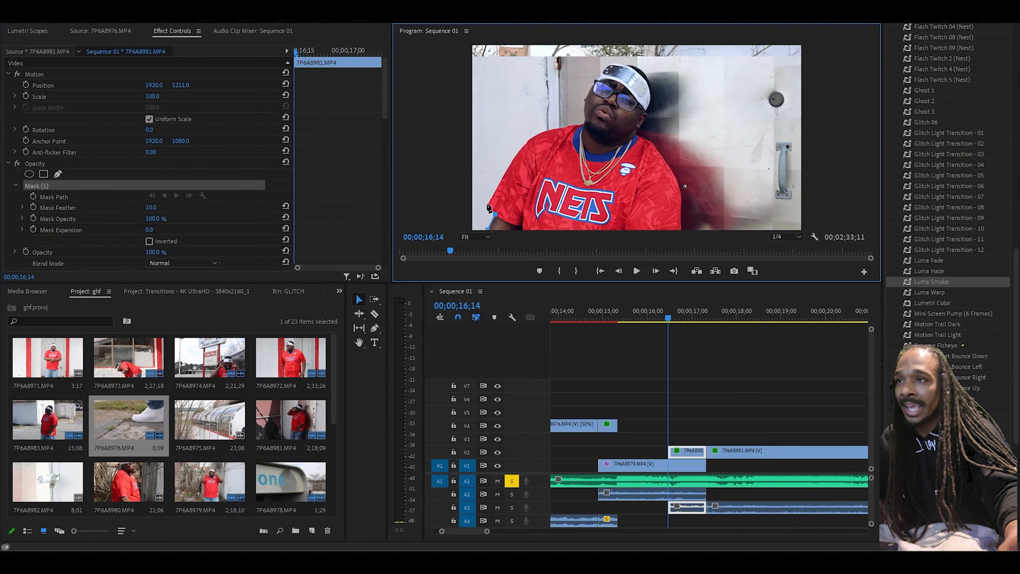
pyautogui.click(487, 204)
pyautogui.click(501, 177)
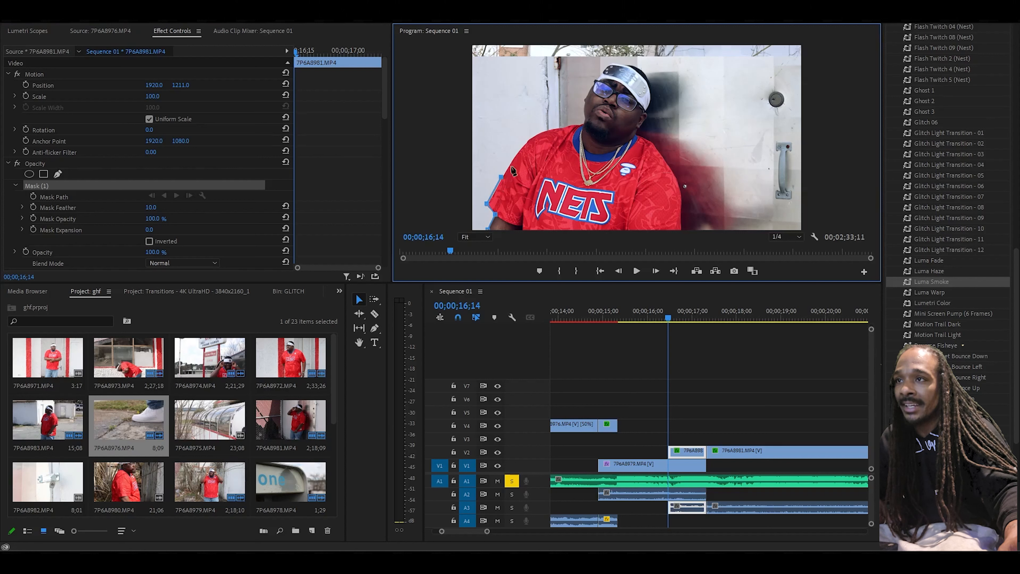
pyautogui.click(518, 150)
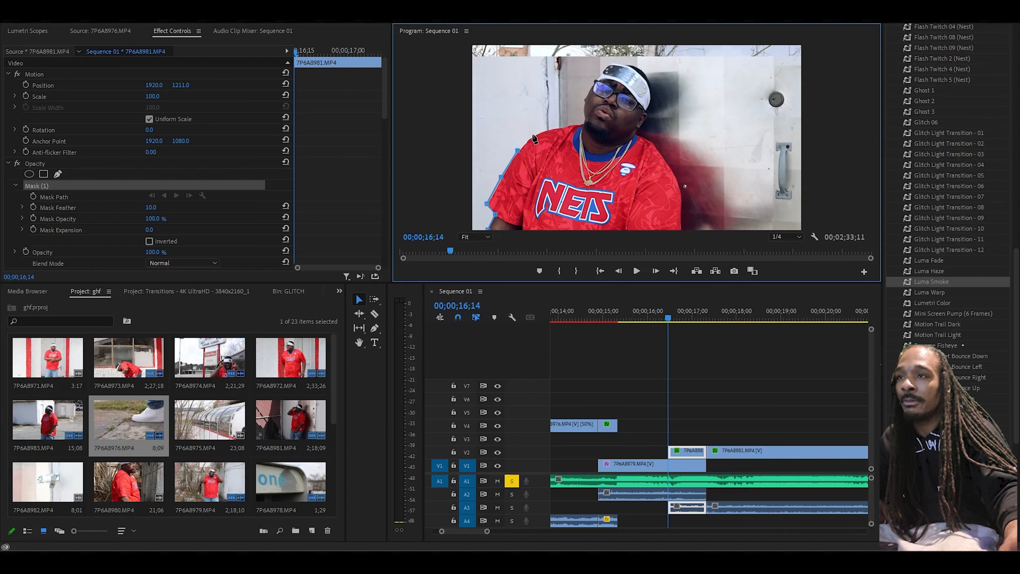
pyautogui.click(532, 134)
pyautogui.click(552, 129)
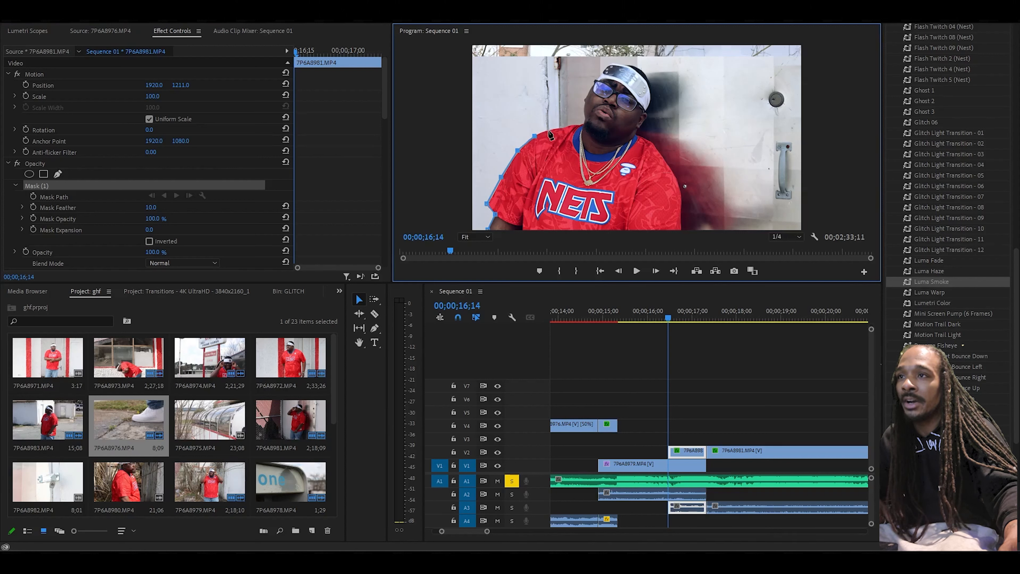
pyautogui.click(581, 127)
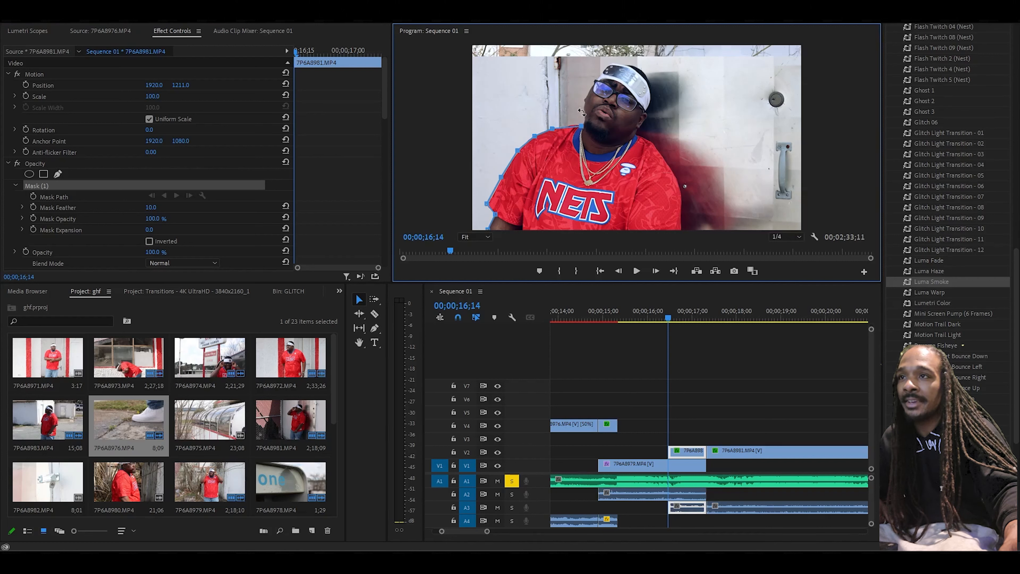
pyautogui.click(578, 89)
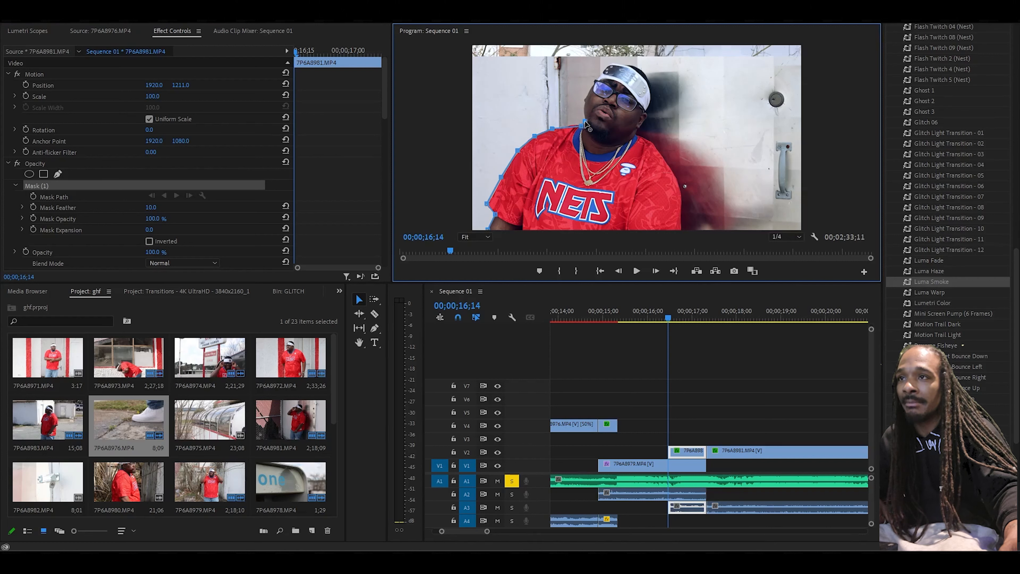
pyautogui.moveTo(581, 95); pyautogui.dragTo(583, 106)
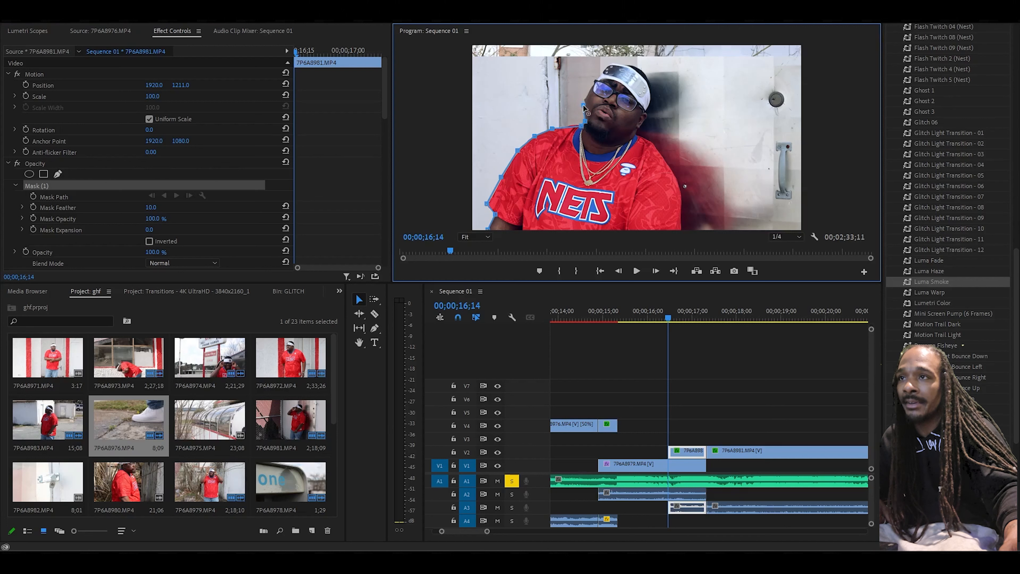
pyautogui.click(593, 80)
pyautogui.click(609, 64)
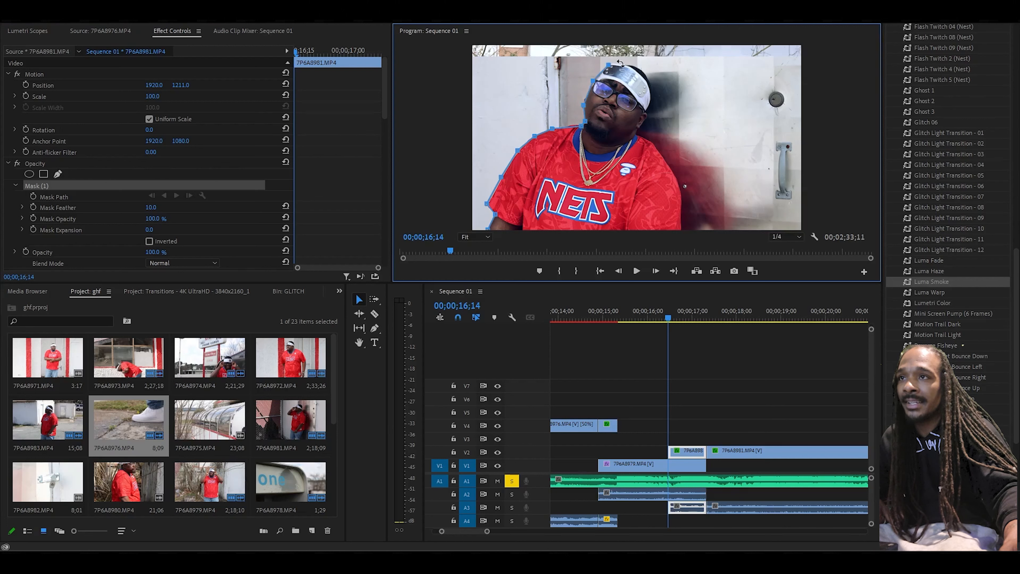
pyautogui.click(633, 64)
pyautogui.click(648, 77)
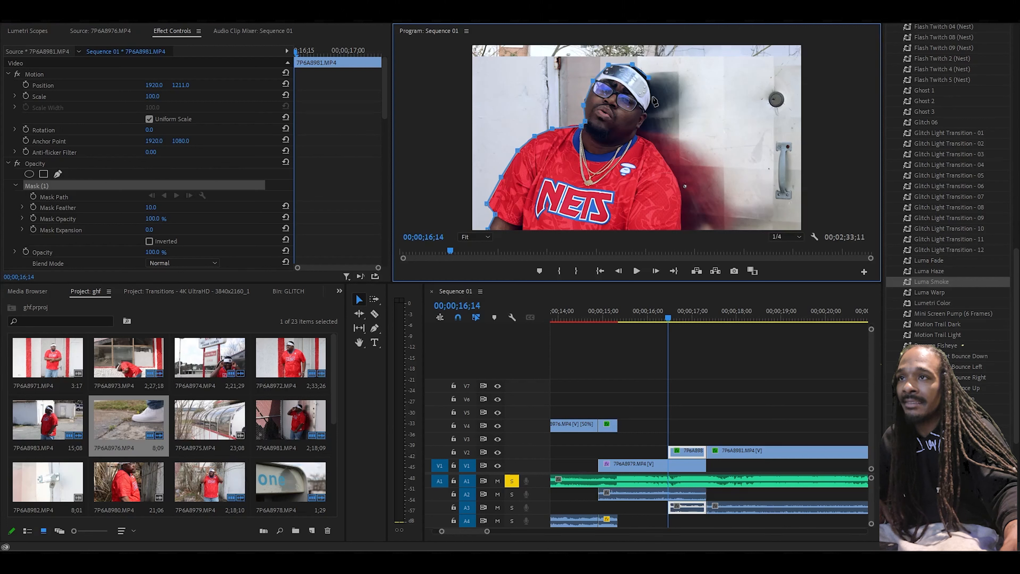
pyautogui.click(653, 97)
pyautogui.click(639, 137)
pyautogui.click(654, 146)
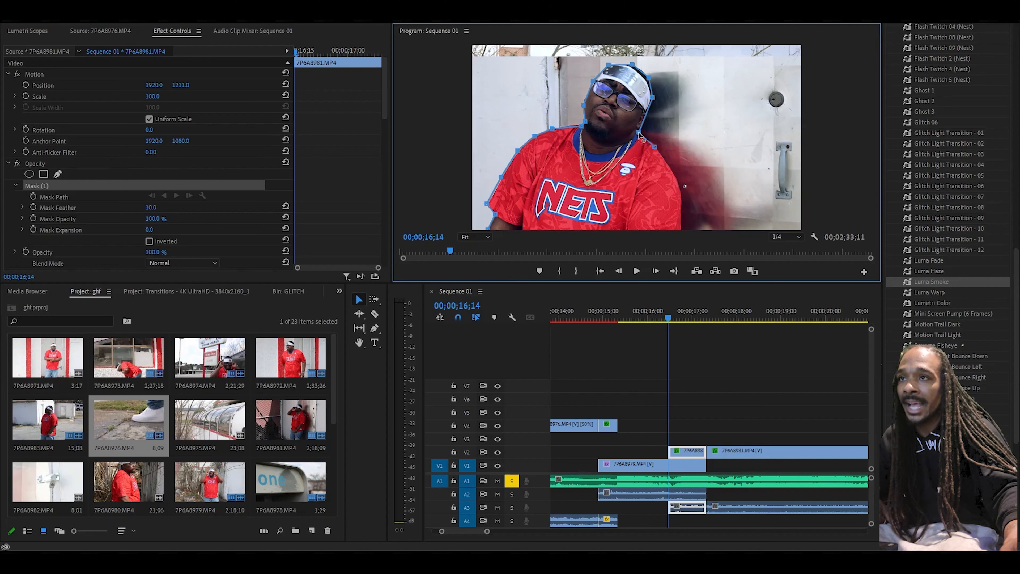
pyautogui.click(670, 166)
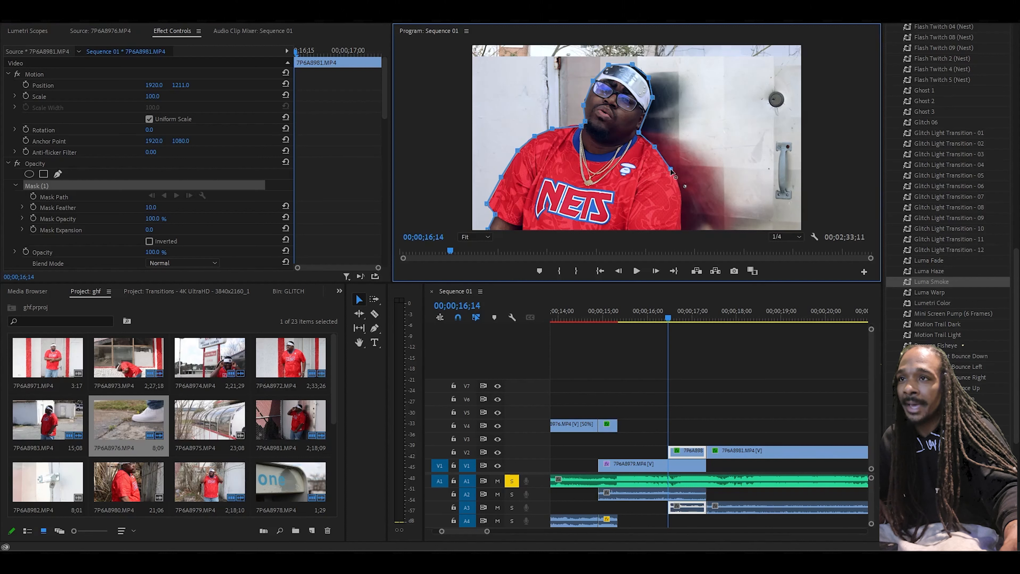
pyautogui.click(683, 187)
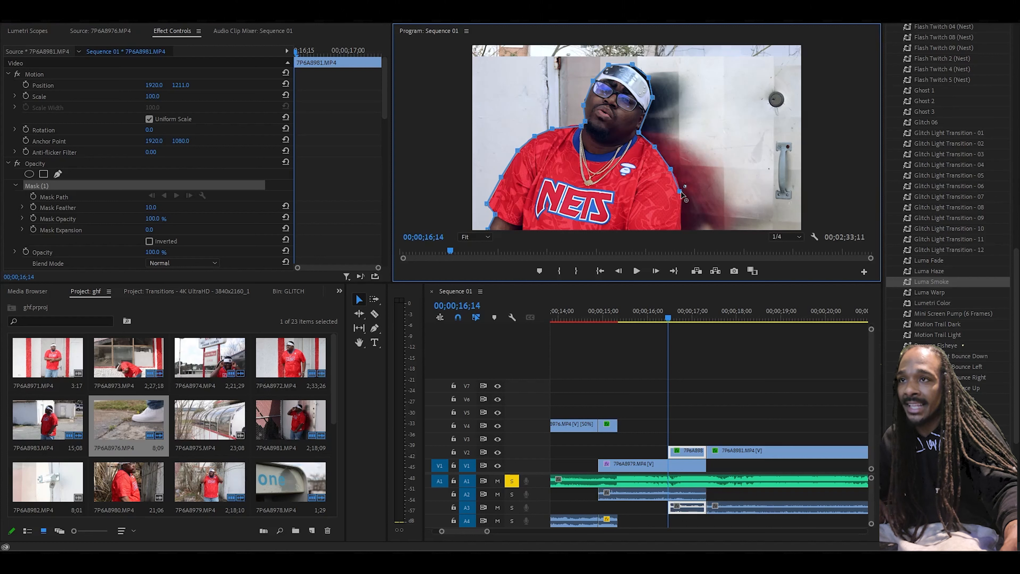
pyautogui.click(681, 212)
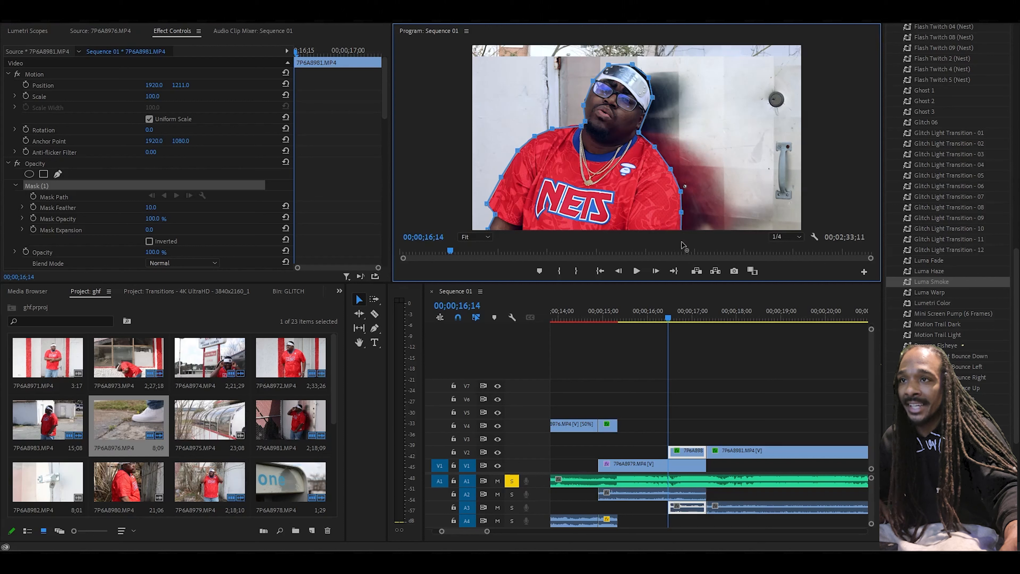
pyautogui.click(489, 230)
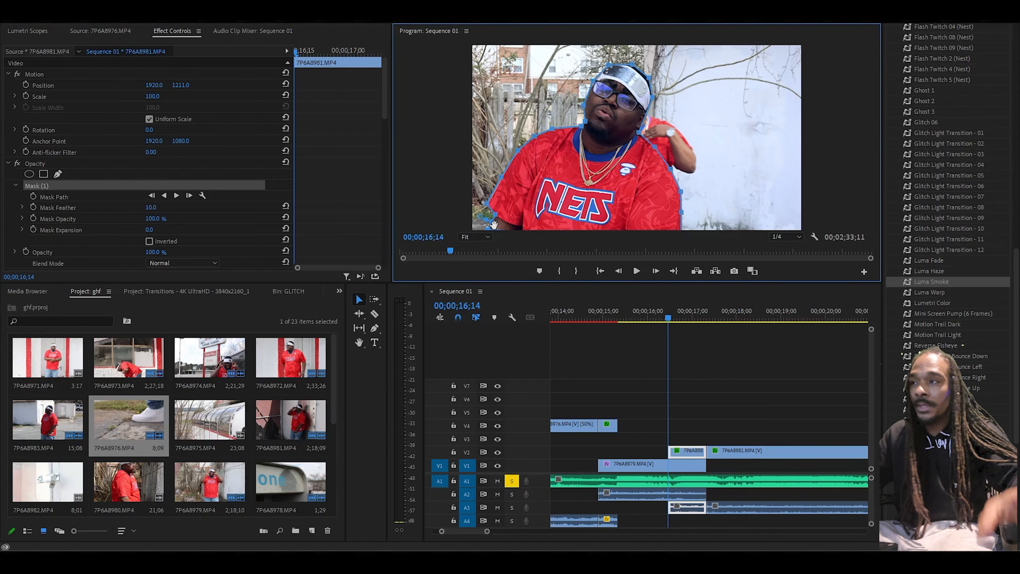
# Step: Turn on Position and Scale keyframing at 00;00;16;14, keeping Scale at 100, and set the vertical position to 2707
pyautogui.click(26, 96)
pyautogui.click(25, 85)
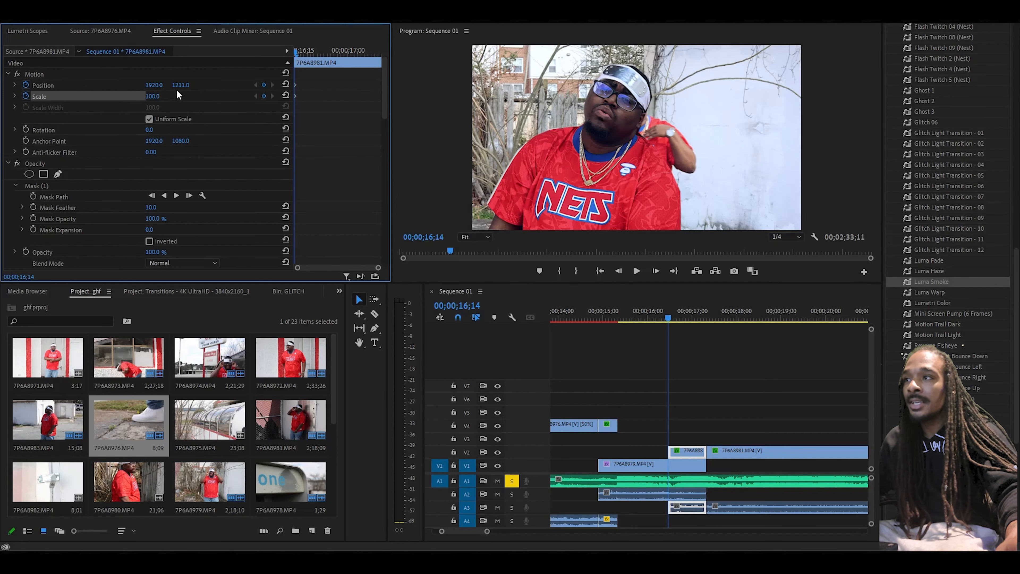
pyautogui.moveTo(180, 85); pyautogui.dragTo(260, 85)
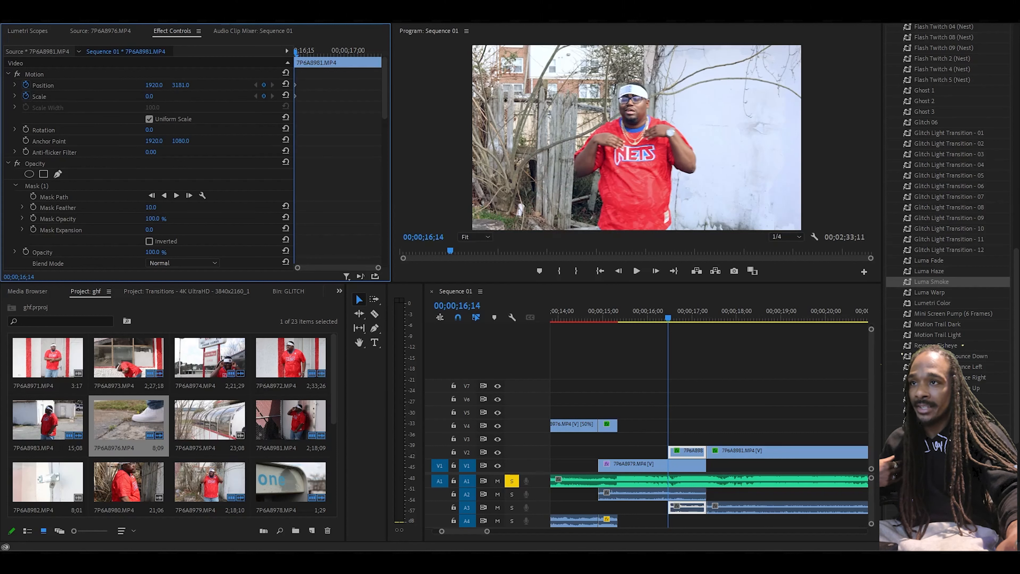
pyautogui.click(285, 95)
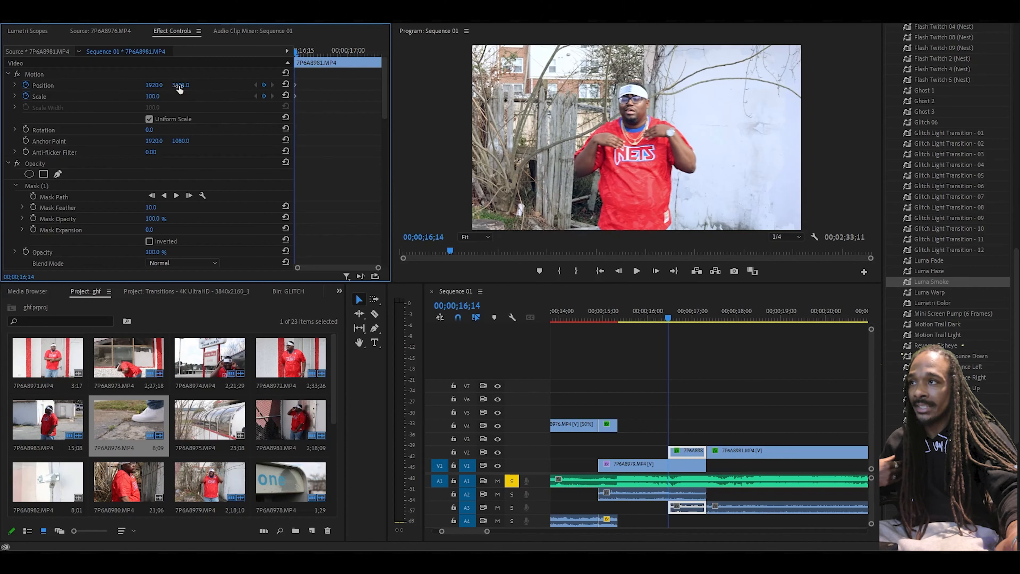
pyautogui.moveTo(180, 86); pyautogui.dragTo(161, 85)
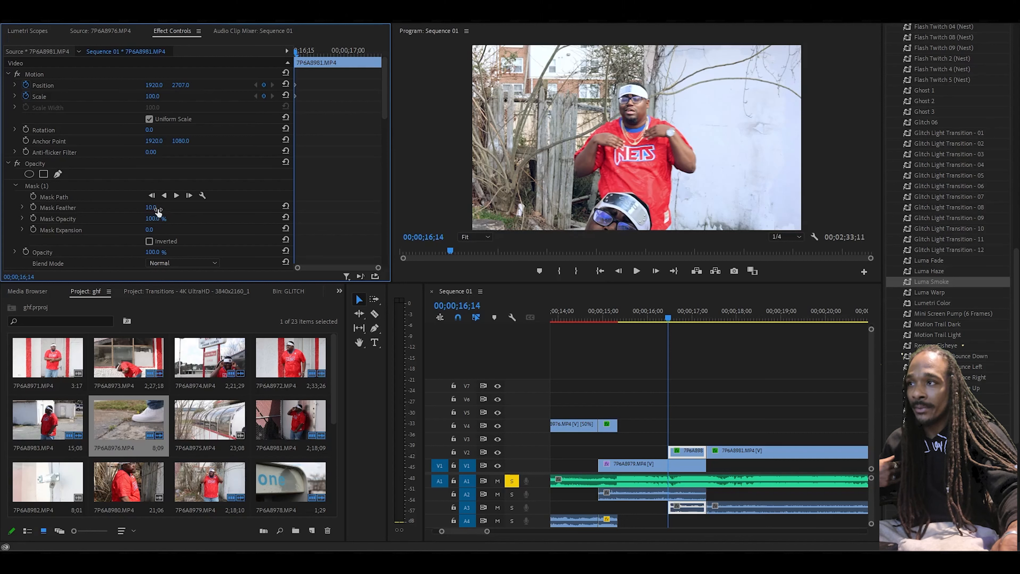
# Step: Set the mask feather to 52 and move the cutout below the frame with a vertical position of 3321
pyautogui.moveTo(152, 208); pyautogui.dragTo(177, 207)
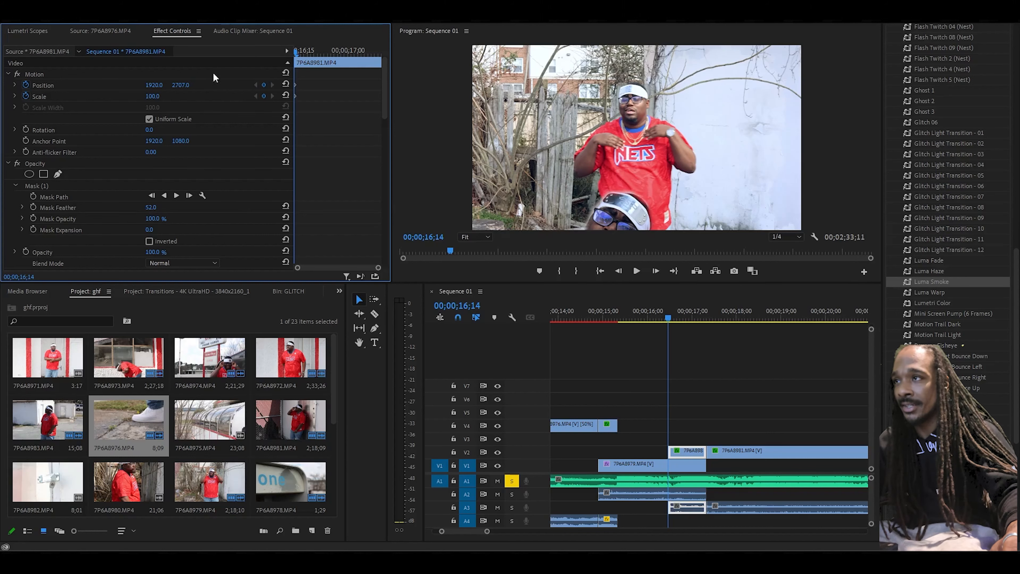
pyautogui.moveTo(176, 85); pyautogui.dragTo(325, 85)
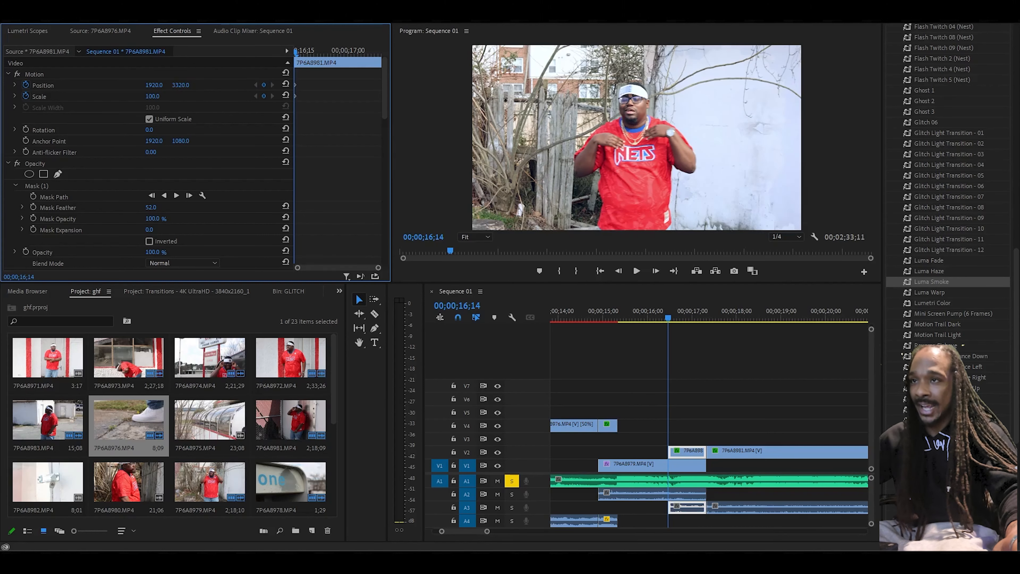
# Step: Add a Position keyframe at 00;00;17;10 and reset it to the default 1920, 1080
pyautogui.moveTo(298, 50); pyautogui.dragTo(389, 45)
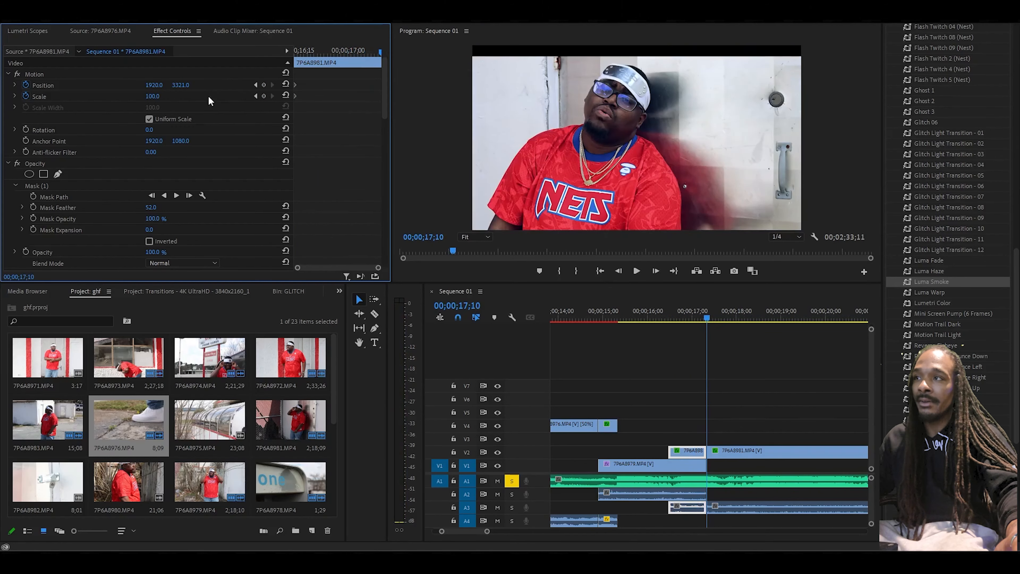
pyautogui.moveTo(185, 85); pyautogui.dragTo(8, 86)
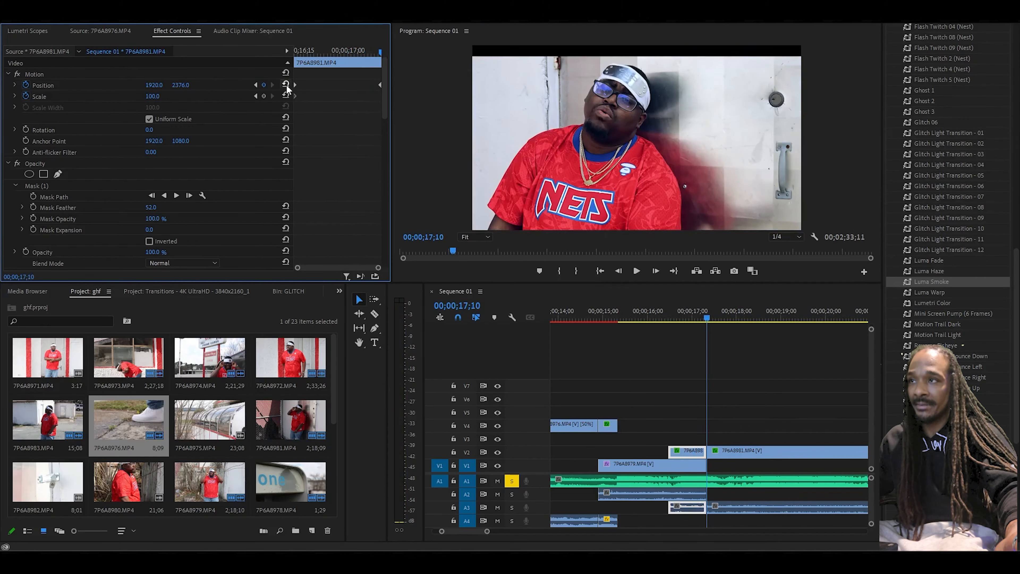
pyautogui.click(286, 84)
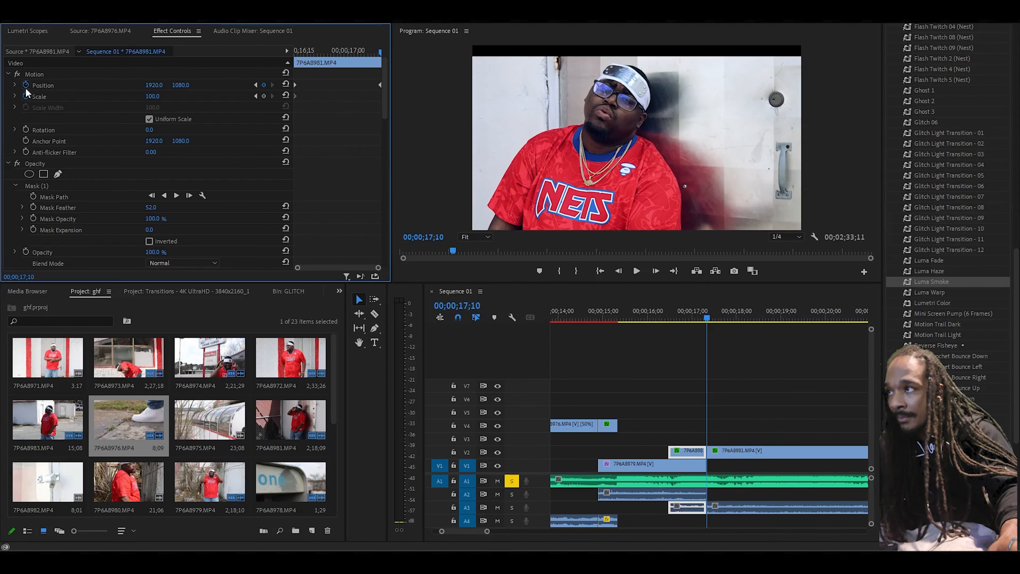
# Step: Remove both Levels (Cinematic_04) effects from the masked 7P6A8981 cutout segment
pyautogui.moveTo(350, 54); pyautogui.dragTo(296, 51)
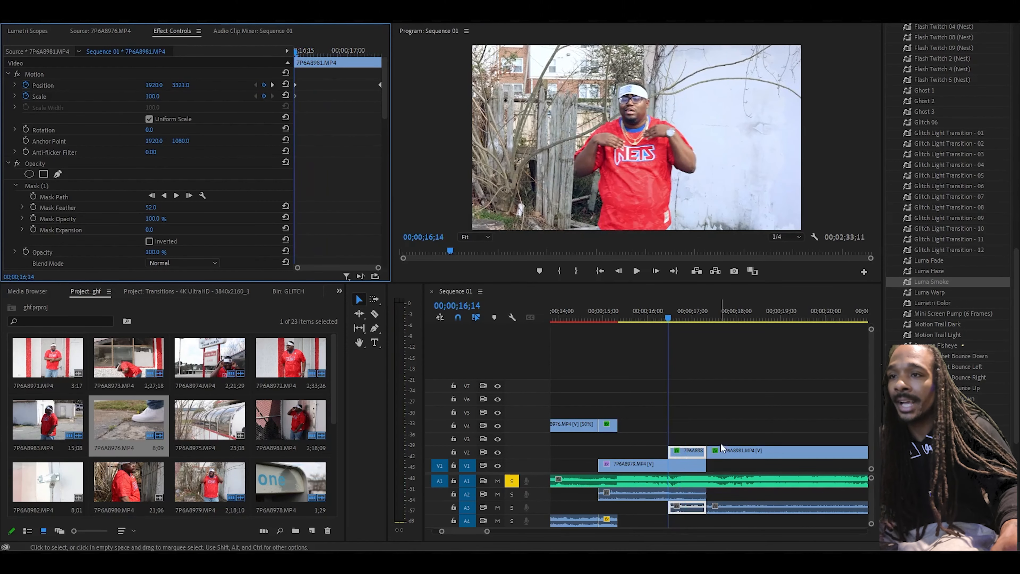
pyautogui.moveTo(384, 106); pyautogui.dragTo(372, 153)
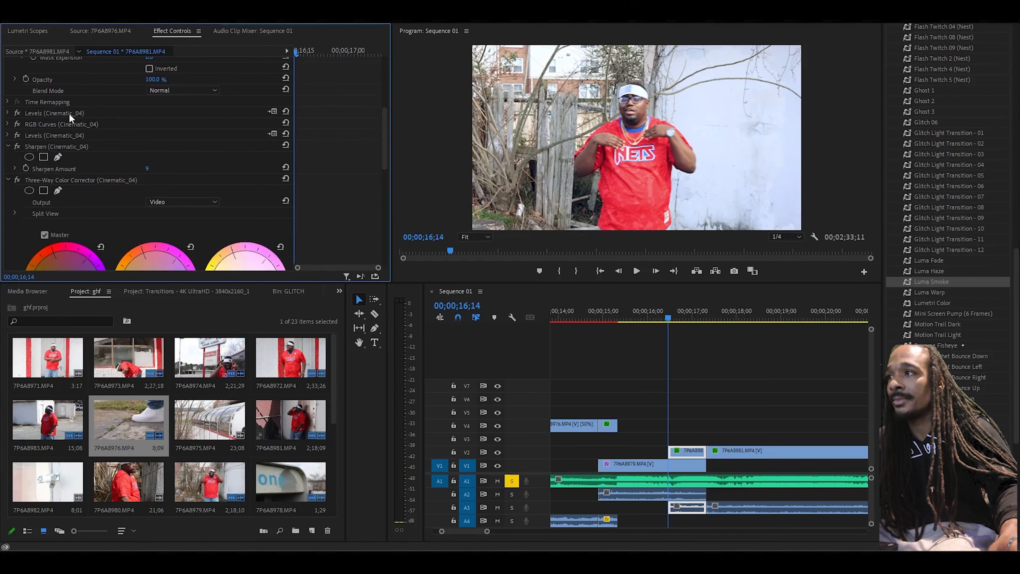
pyautogui.click(68, 114)
pyautogui.press('Delete')
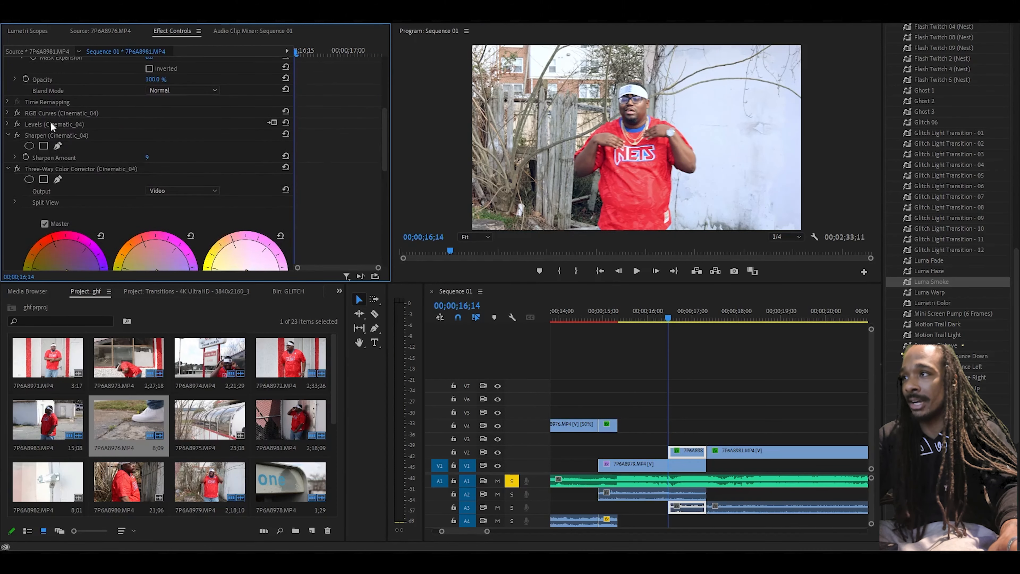
pyautogui.click(50, 123)
pyautogui.press('Delete')
pyautogui.scroll(5, 384, 143)
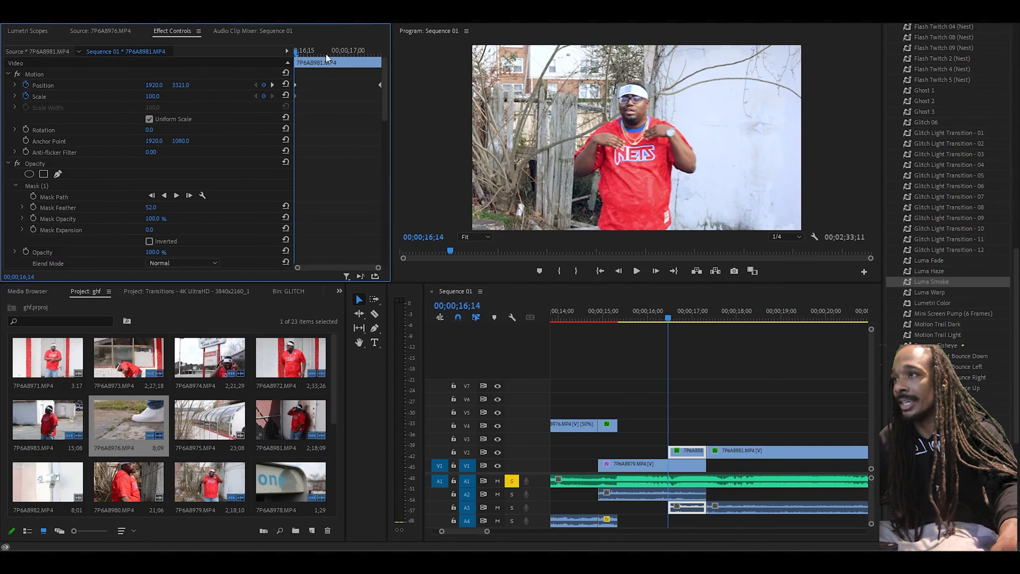
# Step: Delay the cutout's starting Position and Scale keyframes to about a third of the way into the segment and play back the motion
pyautogui.moveTo(297, 57); pyautogui.dragTo(212, 61)
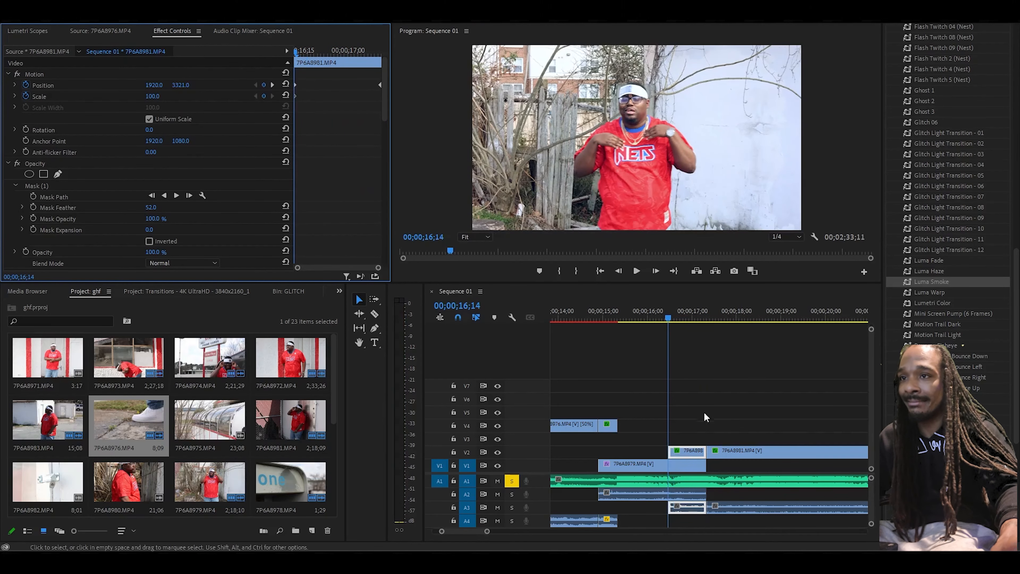
pyautogui.click(635, 309)
pyautogui.click(636, 272)
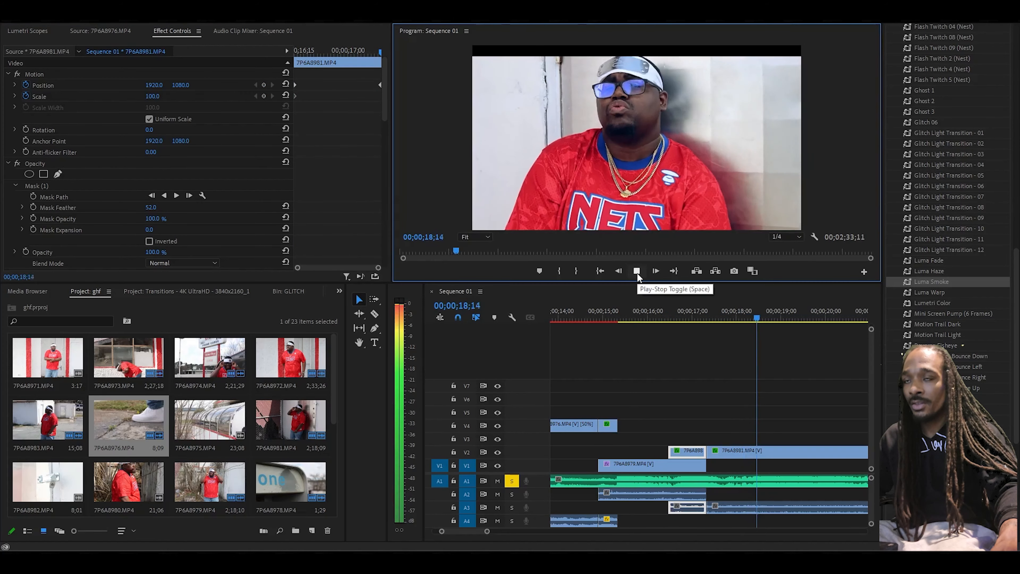
pyautogui.click(636, 270)
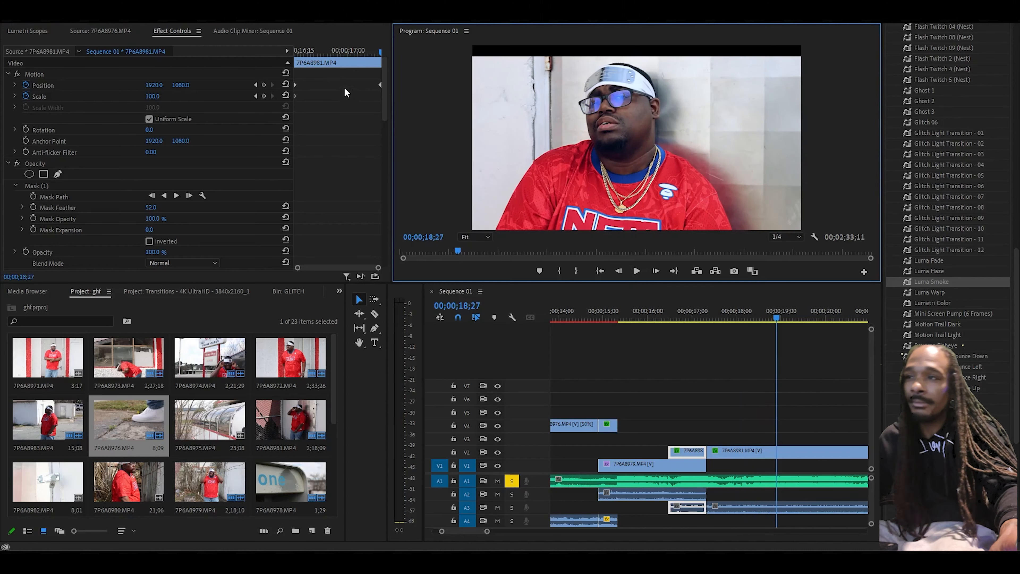
pyautogui.click(305, 81)
pyautogui.moveTo(295, 86); pyautogui.dragTo(321, 88)
pyautogui.moveTo(321, 51); pyautogui.dragTo(243, 50)
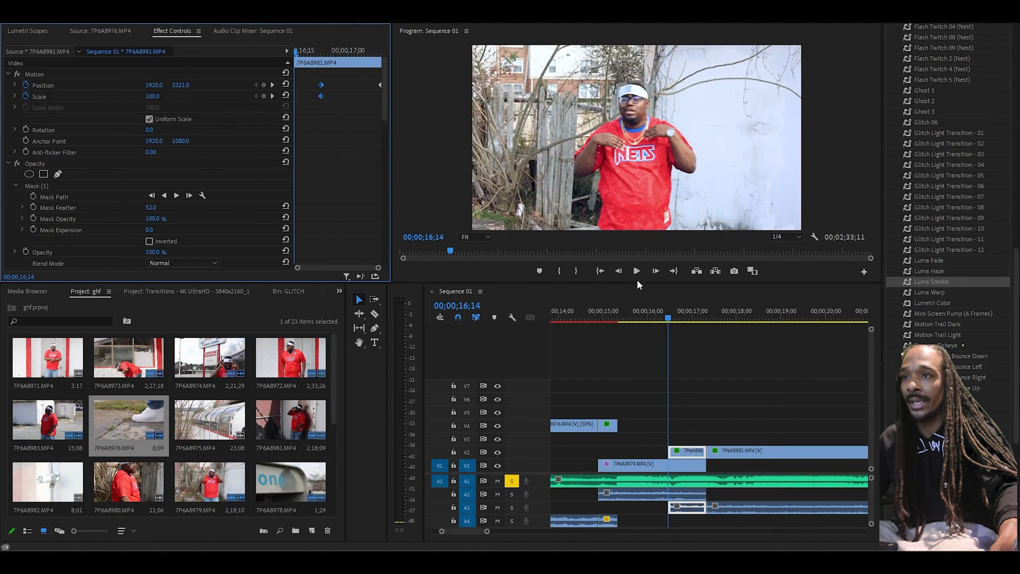
pyautogui.click(637, 271)
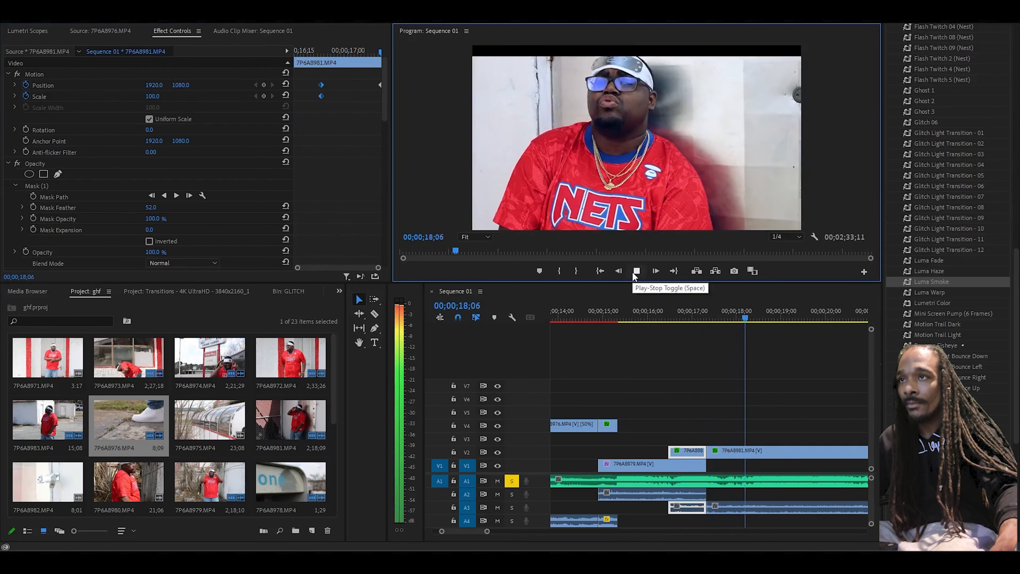
pyautogui.click(636, 271)
# Step: Split the long 7P6A8981 clip on V2 at 00;00;18;25
pyautogui.scroll(-2, 762, 426)
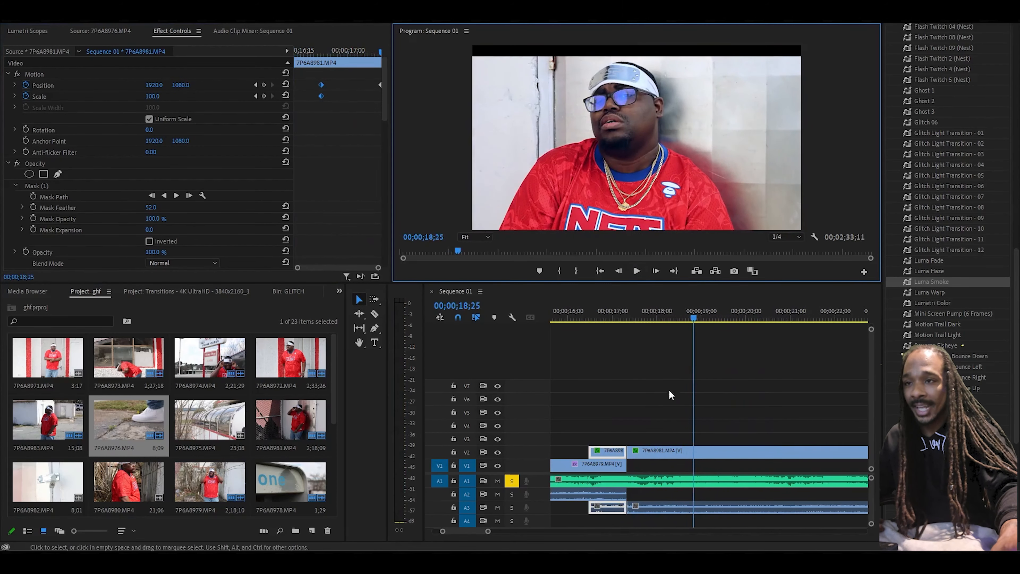
pyautogui.click(374, 313)
pyautogui.click(708, 453)
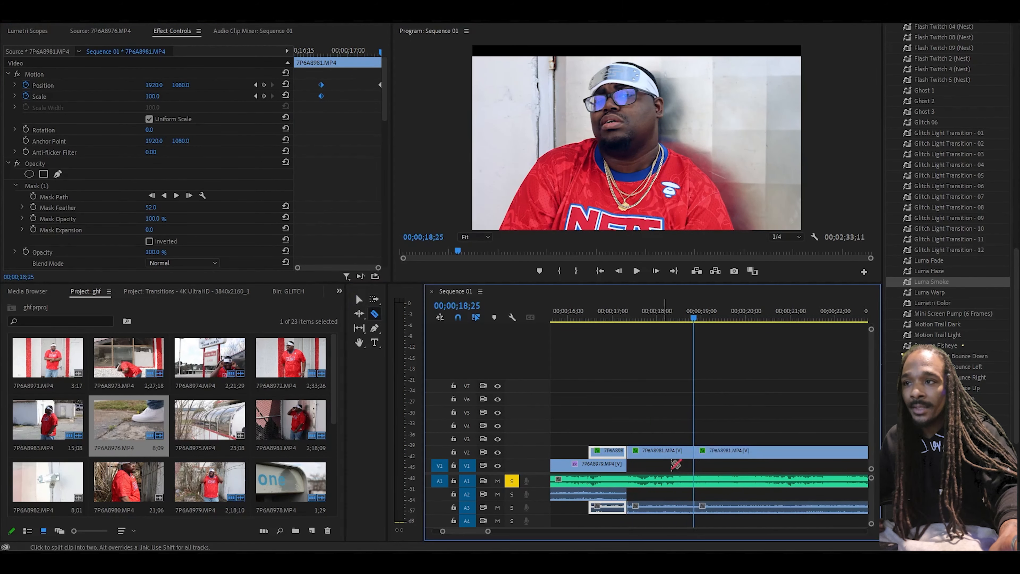
pyautogui.moveTo(487, 531); pyautogui.dragTo(504, 530)
pyautogui.click(361, 310)
pyautogui.click(359, 299)
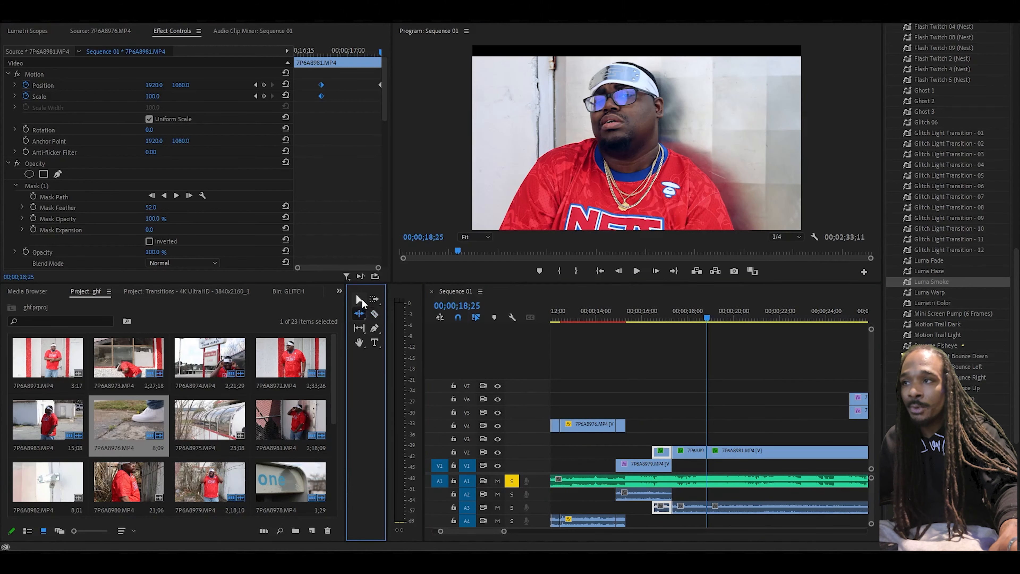
# Step: Clear the 7P6A8981 footage directly after the cut and start the 7P6A8972 clip on V4 at 00;00;18;25
pyautogui.click(712, 454)
pyautogui.moveTo(711, 454); pyautogui.dragTo(659, 417)
pyautogui.scroll(-1, 809, 442)
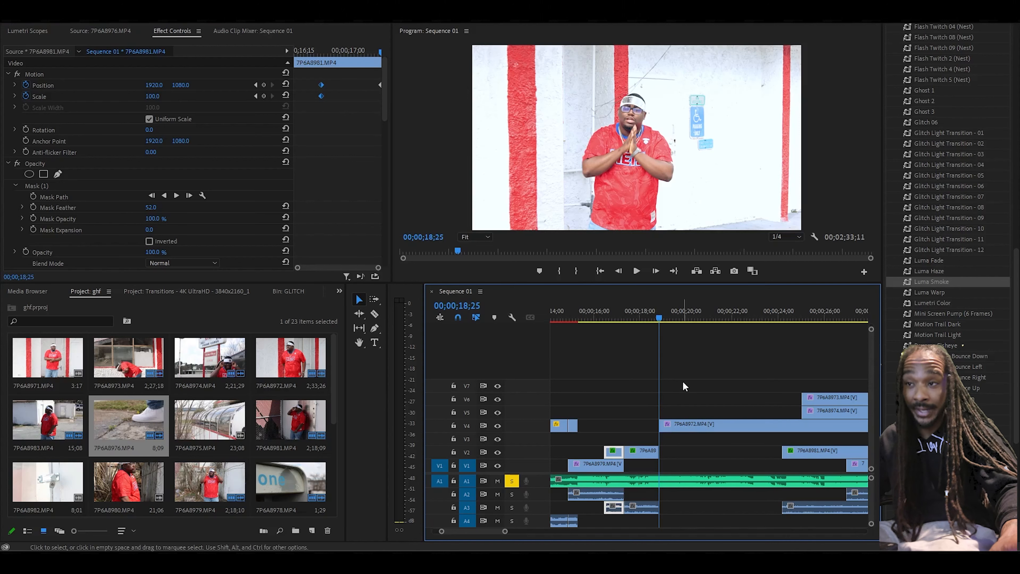
# Step: Place Glitch TV Satellite Min - 1 above the cut at 00;00;18;25 and play back the transition
pyautogui.click(275, 292)
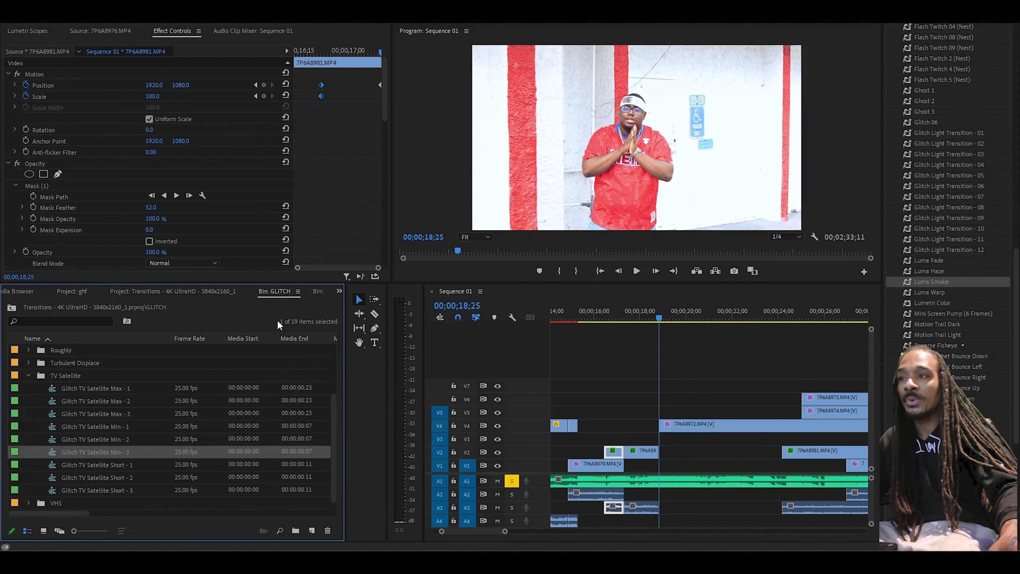
pyautogui.moveTo(106, 431); pyautogui.dragTo(659, 412)
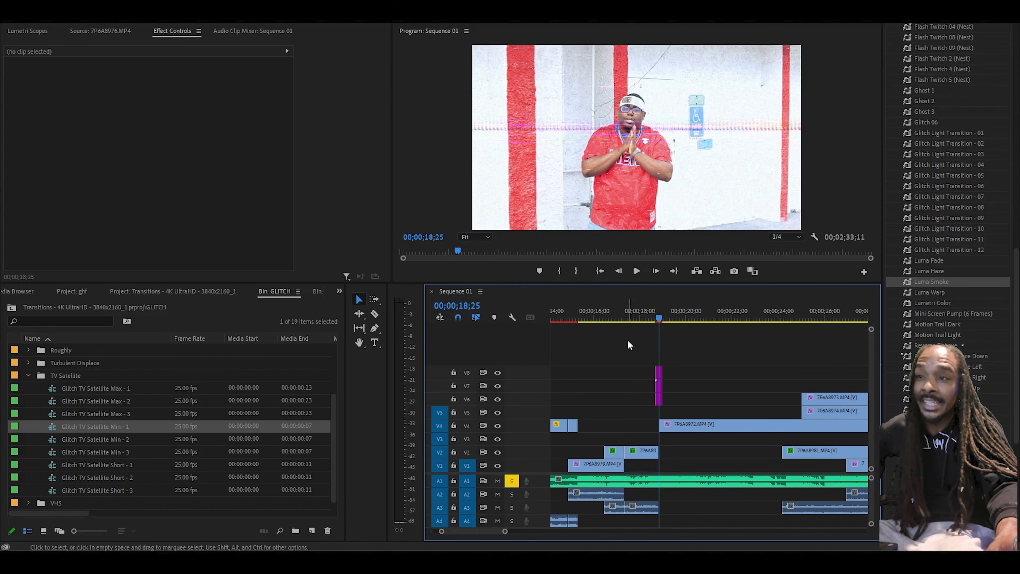
pyautogui.click(632, 317)
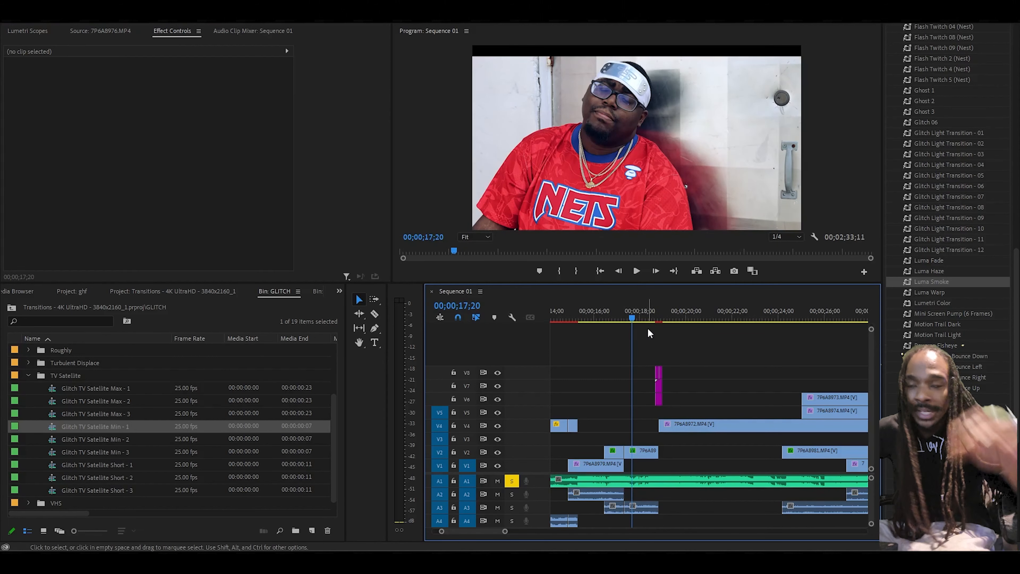
pyautogui.click(639, 269)
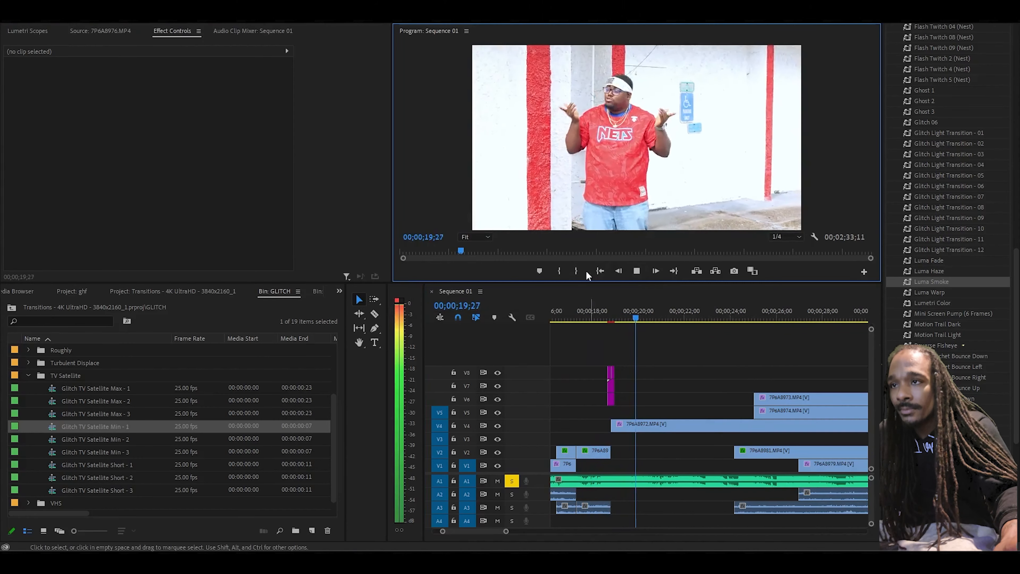
pyautogui.press('space')
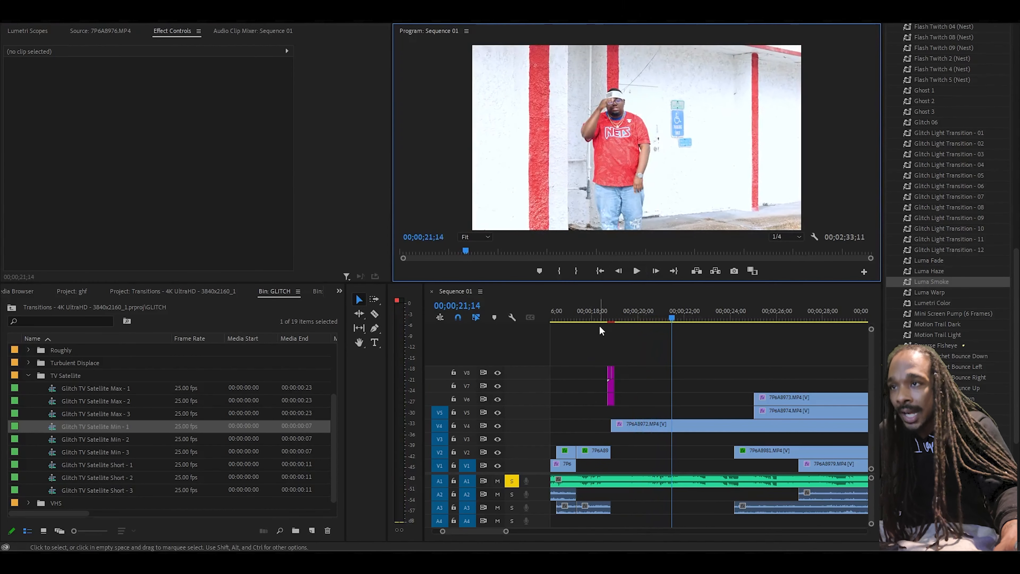
# Step: Play through the 7P6A8972 clip on V4 and split it at 00;00;20;18
pyautogui.click(592, 320)
pyautogui.press('space')
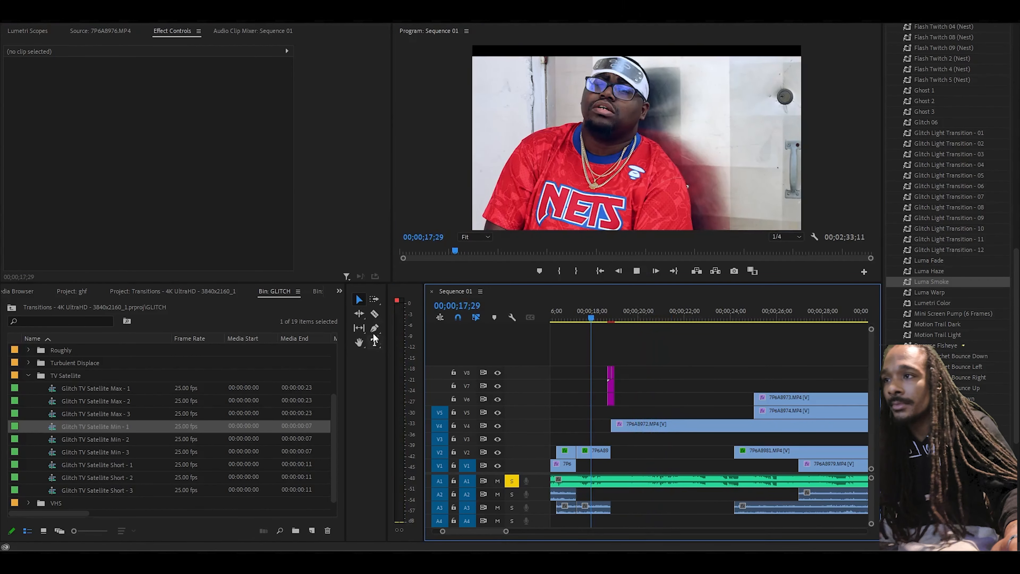
pyautogui.click(375, 314)
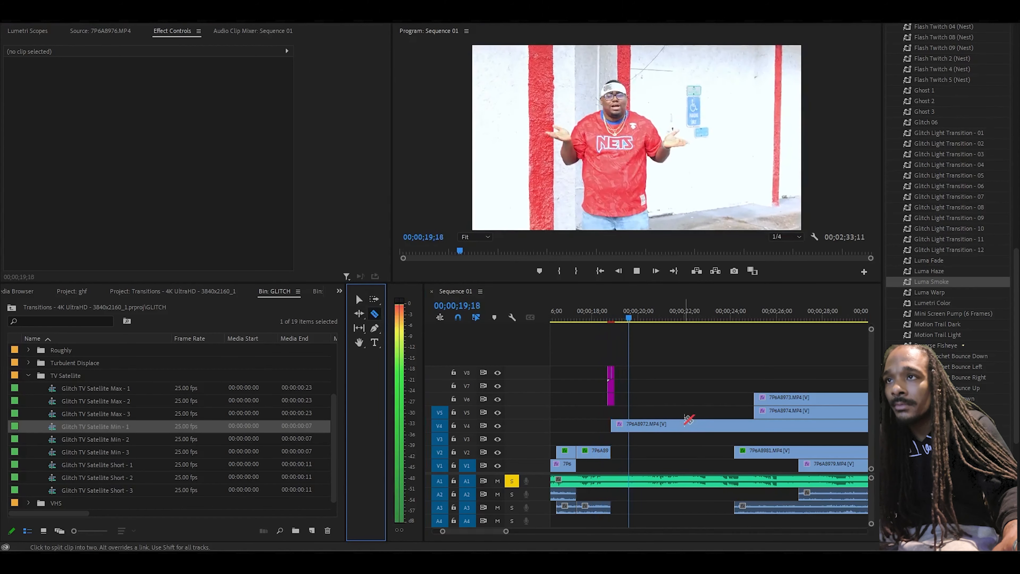
pyautogui.press('space')
pyautogui.moveTo(642, 318); pyautogui.dragTo(649, 321)
pyautogui.rightClick(641, 424)
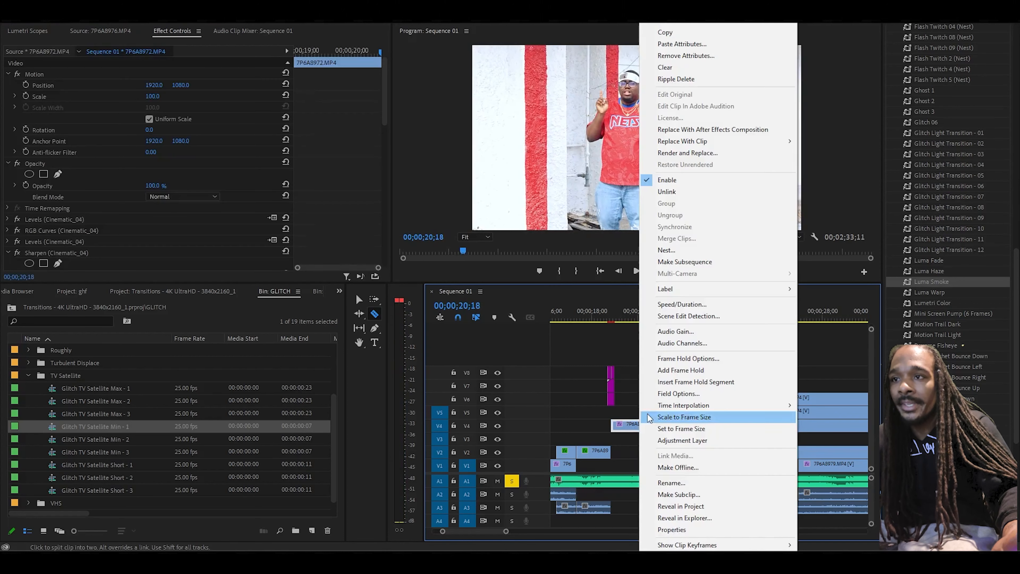
# Step: Keyframe Position and Scale on the first 7P6A8972 segment at 00;00;18;25, with Scale 237 and a vertical position of 1399
pyautogui.moveTo(333, 51); pyautogui.dragTo(40, 86)
pyautogui.click(26, 84)
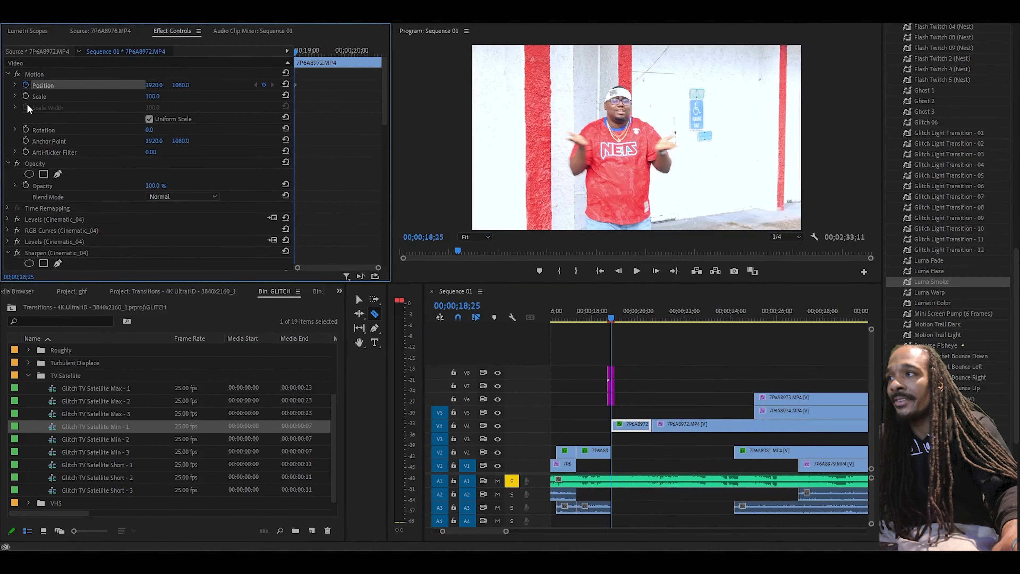
pyautogui.click(25, 96)
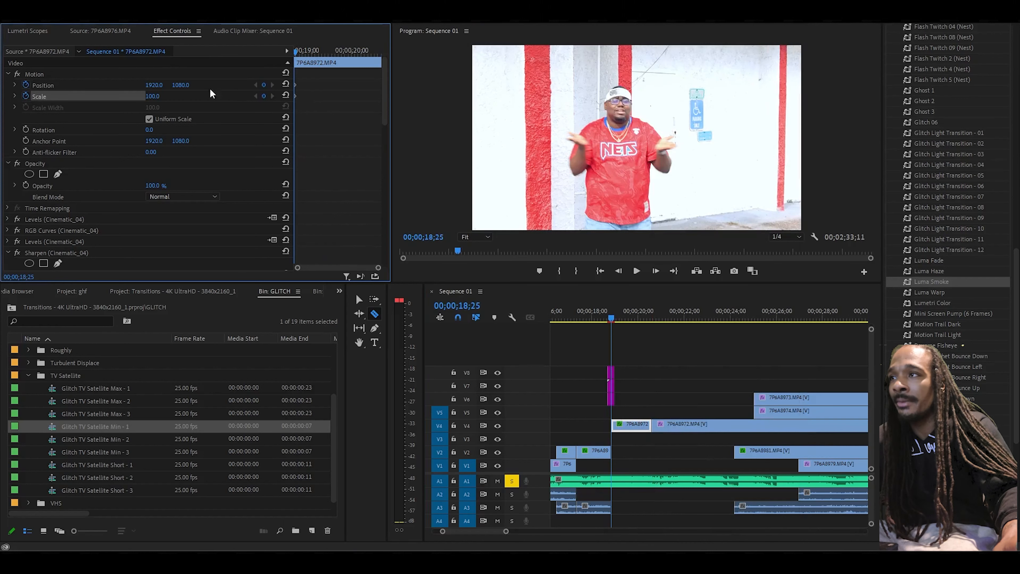
pyautogui.moveTo(152, 96); pyautogui.dragTo(182, 88)
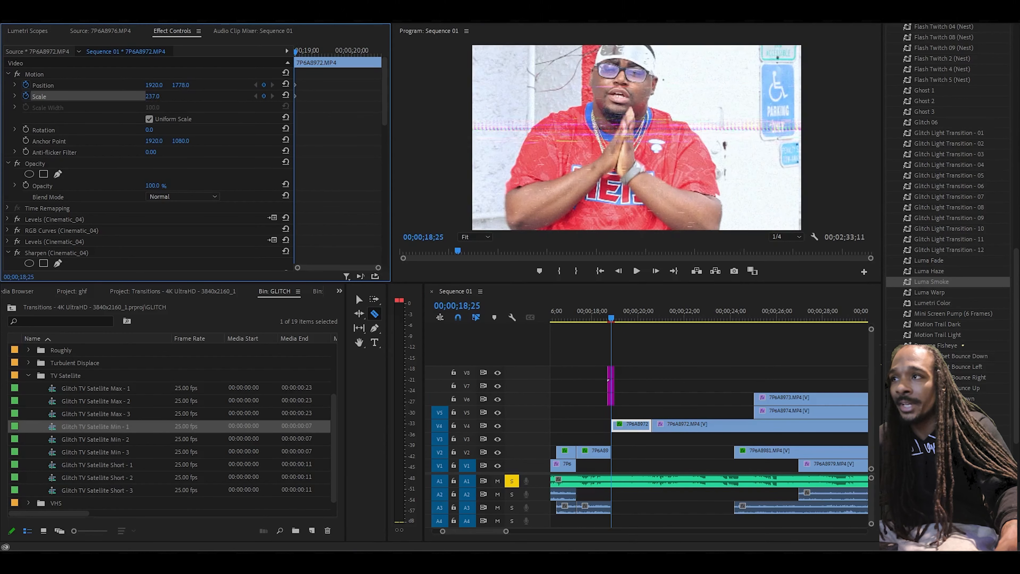
pyautogui.moveTo(185, 86); pyautogui.dragTo(124, 85)
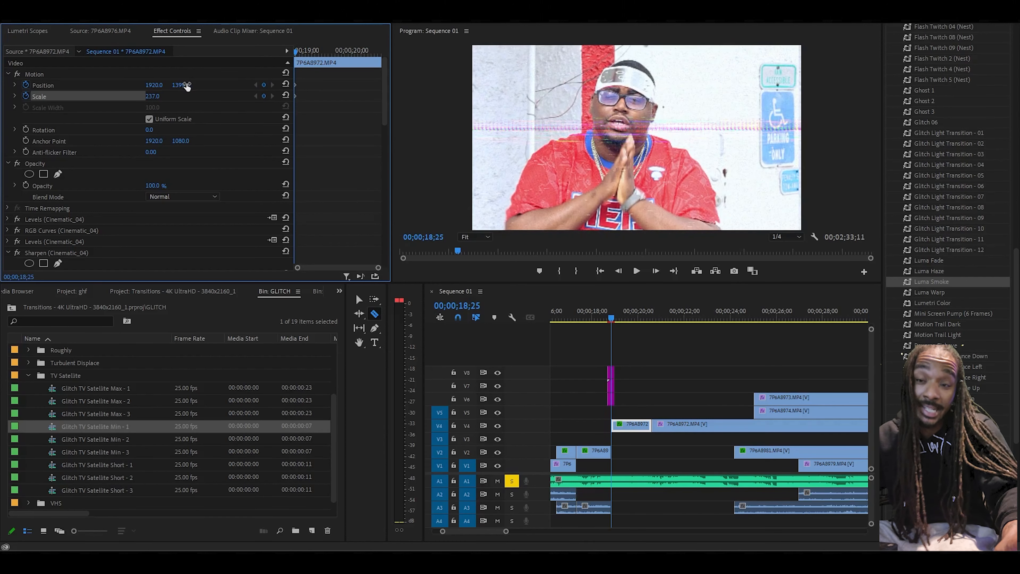
# Step: Add keyframes at 00;00;19;28 resetting Position to 1920, 1080 and Scale to 100, and play back the zoom-out
pyautogui.moveTo(304, 56); pyautogui.dragTo(347, 52)
pyautogui.click(286, 85)
pyautogui.click(286, 95)
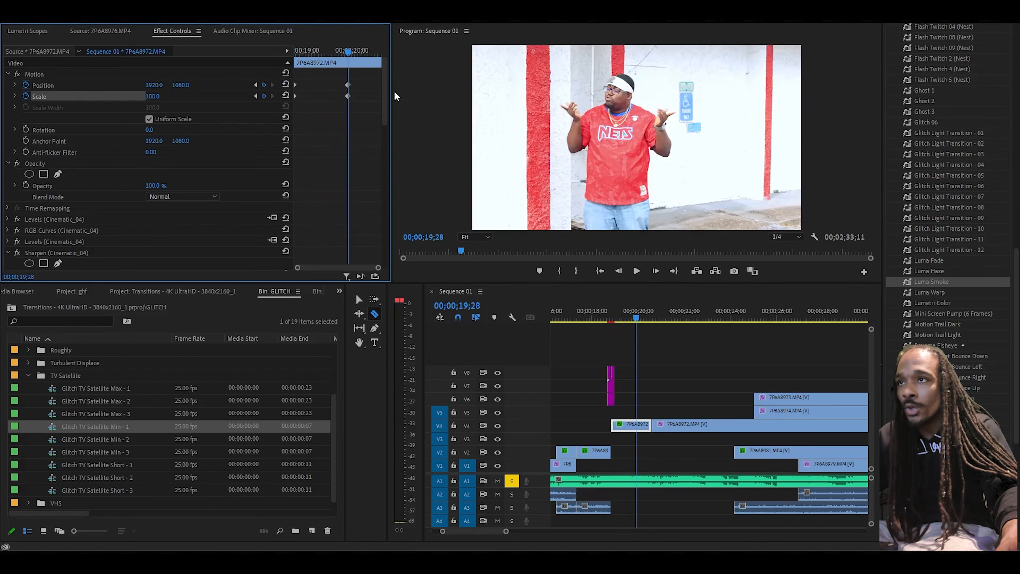
pyautogui.click(598, 317)
pyautogui.press('space')
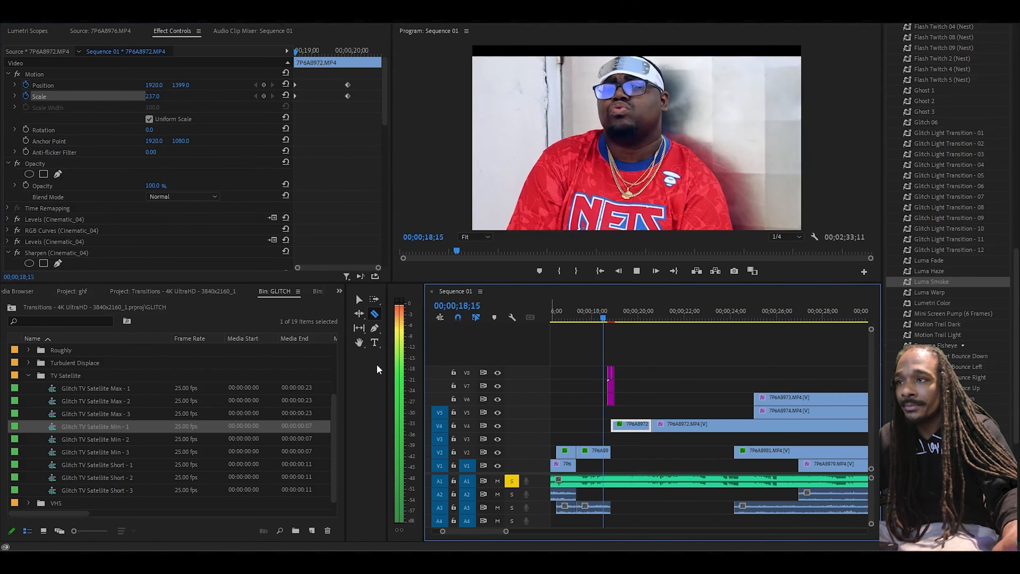
pyautogui.press('space')
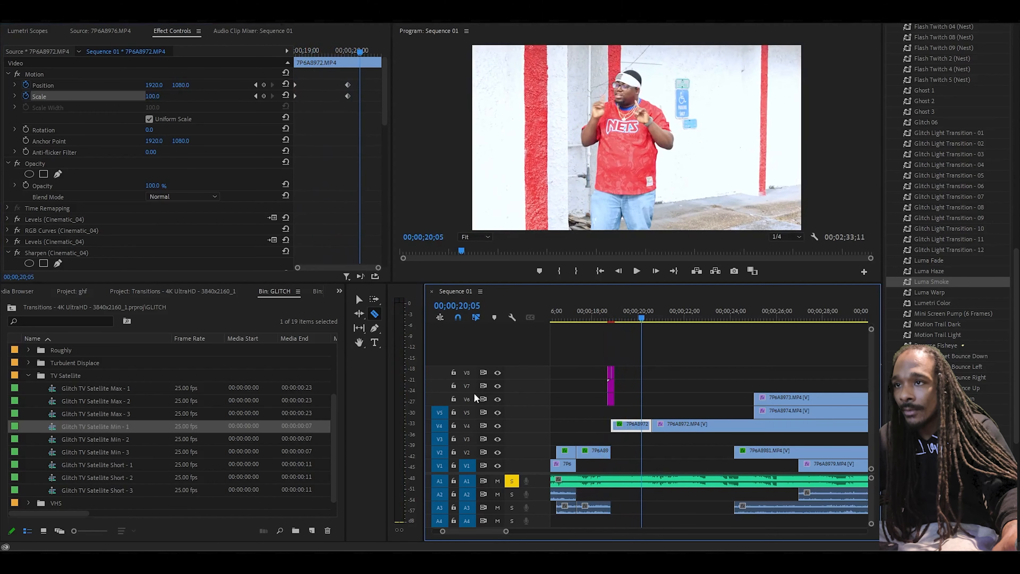
# Step: Split the first 7P6A8972 segment at 00;00;19;25 and again a few frames after it to isolate a short piece
pyautogui.click(619, 311)
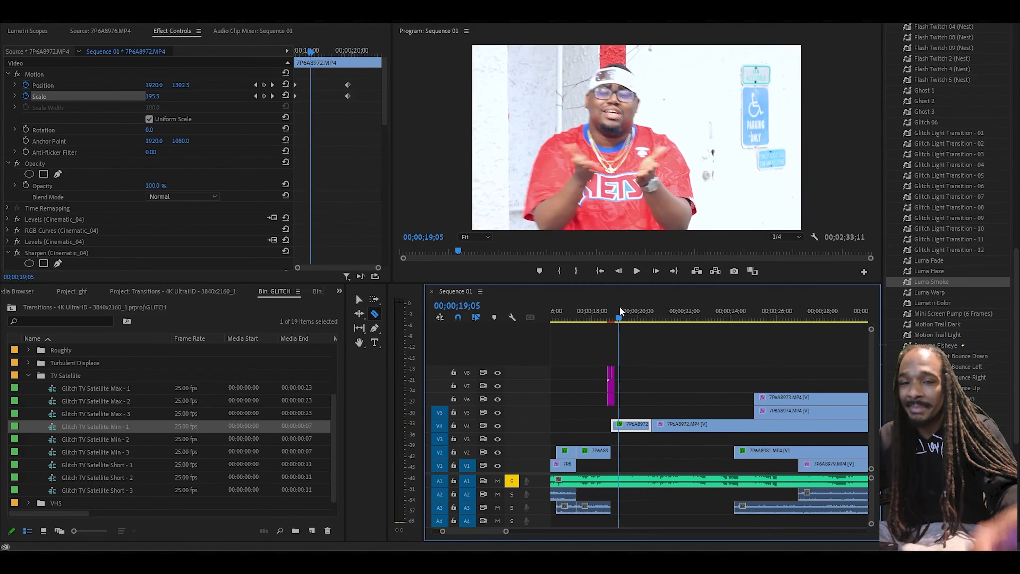
pyautogui.press('space')
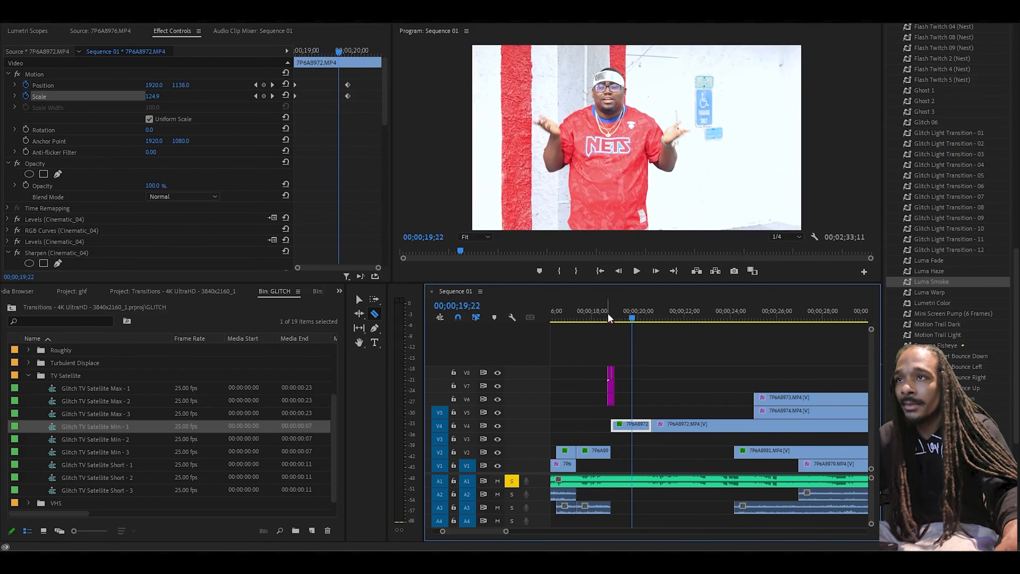
pyautogui.press('space')
pyautogui.click(624, 270)
pyautogui.click(624, 269)
pyautogui.click(624, 270)
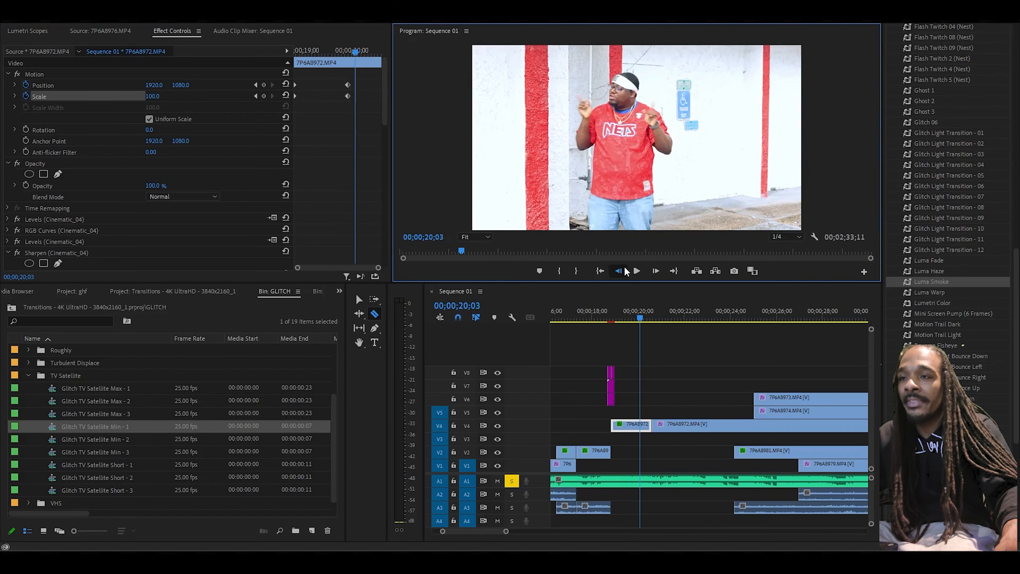
pyautogui.click(623, 269)
pyautogui.click(624, 269)
pyautogui.click(623, 269)
pyautogui.click(624, 269)
pyautogui.click(624, 270)
pyautogui.click(624, 270)
pyautogui.click(623, 269)
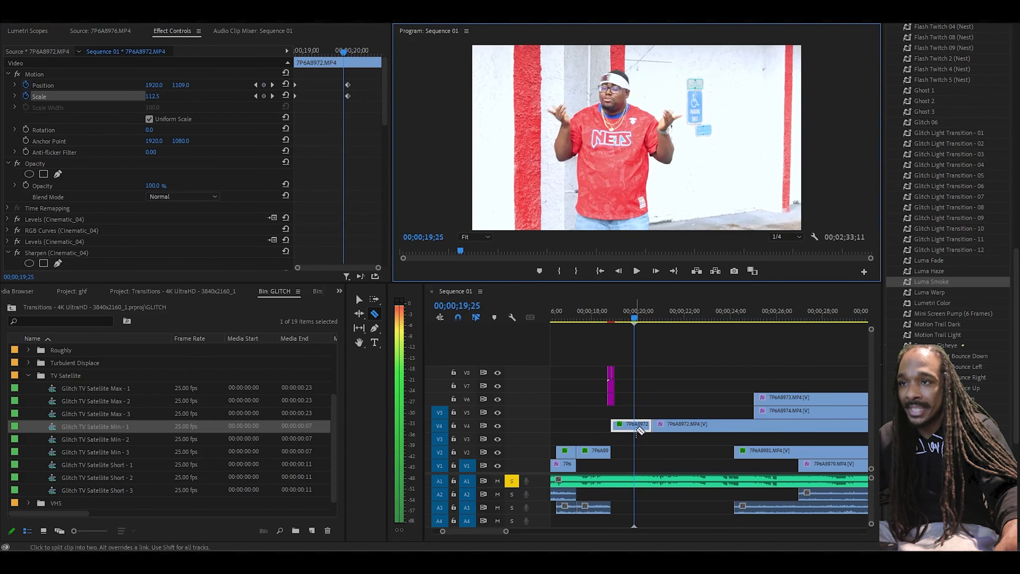
pyautogui.click(634, 425)
pyautogui.click(640, 426)
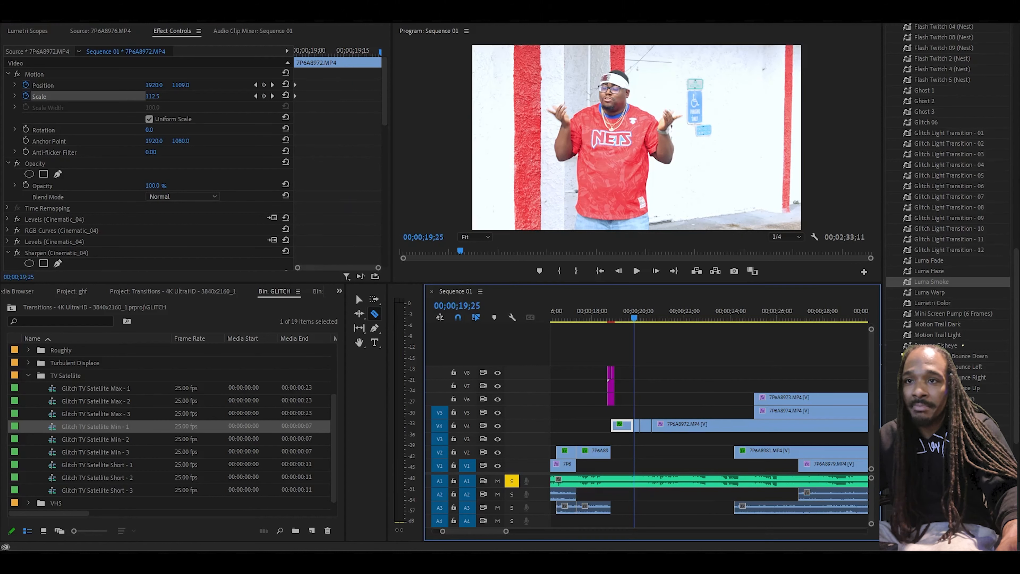
# Step: Apply a transition preset to the short 7P6A8972 piece starting at 00;00;19;25 and play back the result
pyautogui.moveTo(931, 282); pyautogui.dragTo(639, 431)
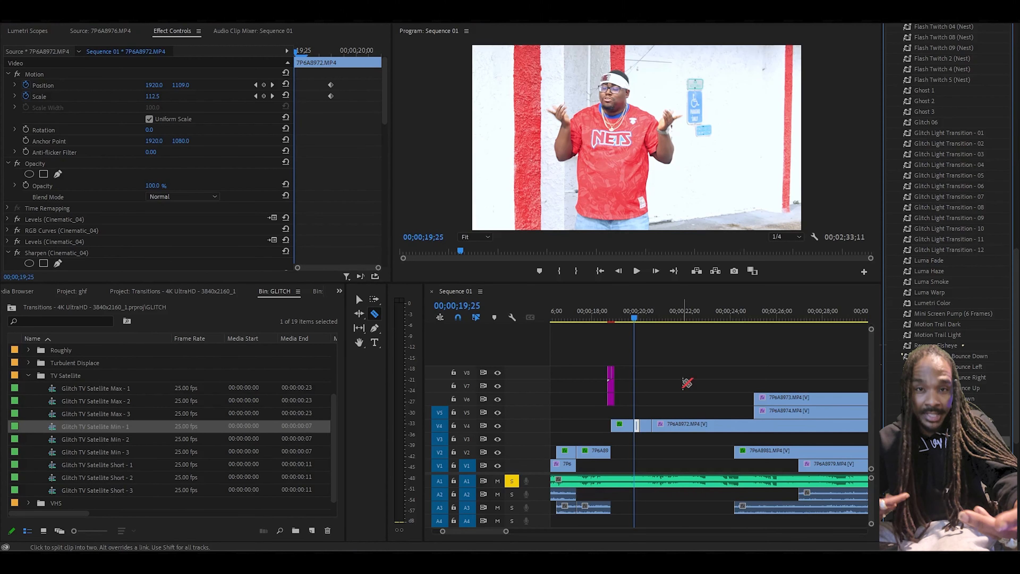
pyautogui.click(602, 313)
pyautogui.press('space')
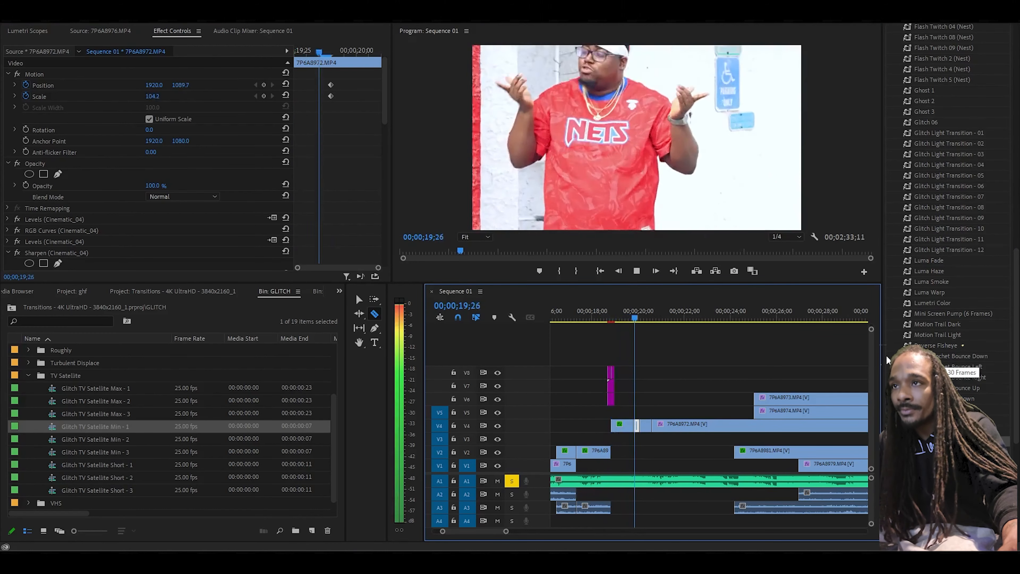
pyautogui.press('space')
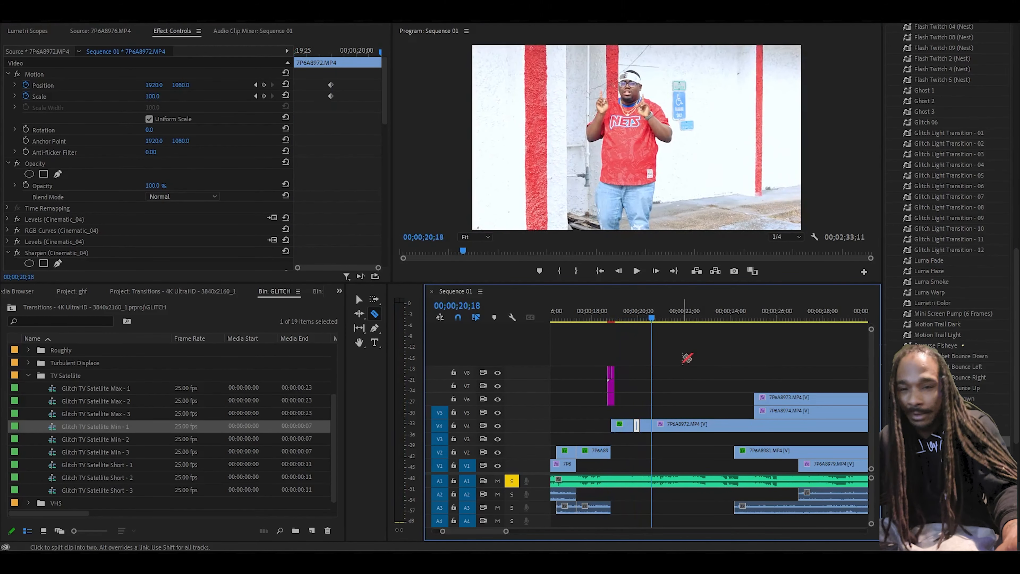
# Step: Play through the 7P6A8972 clip on V4 and split it at 00;00;21;03 and again about one second later
pyautogui.press('space')
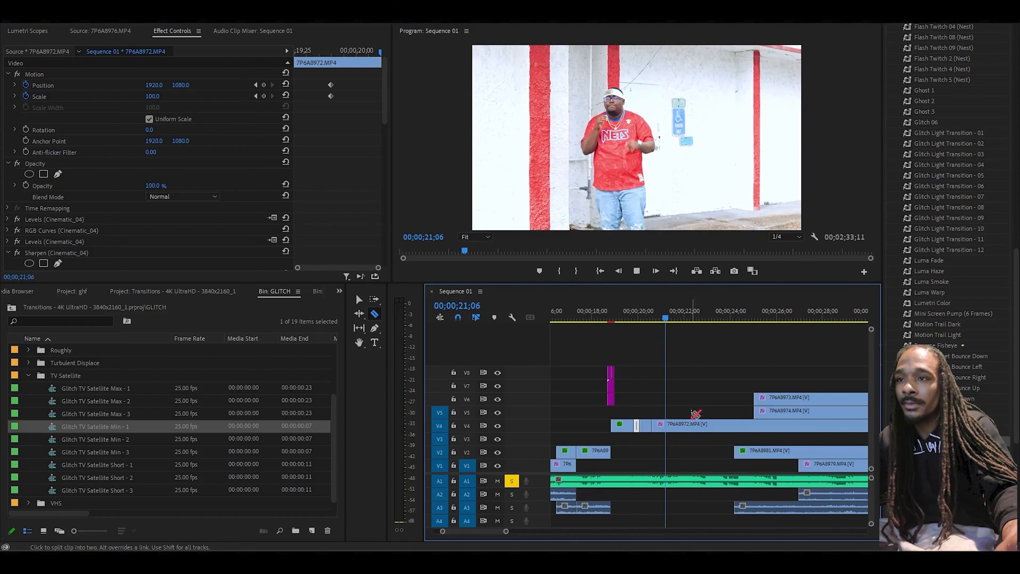
pyautogui.press('space')
pyautogui.click(647, 310)
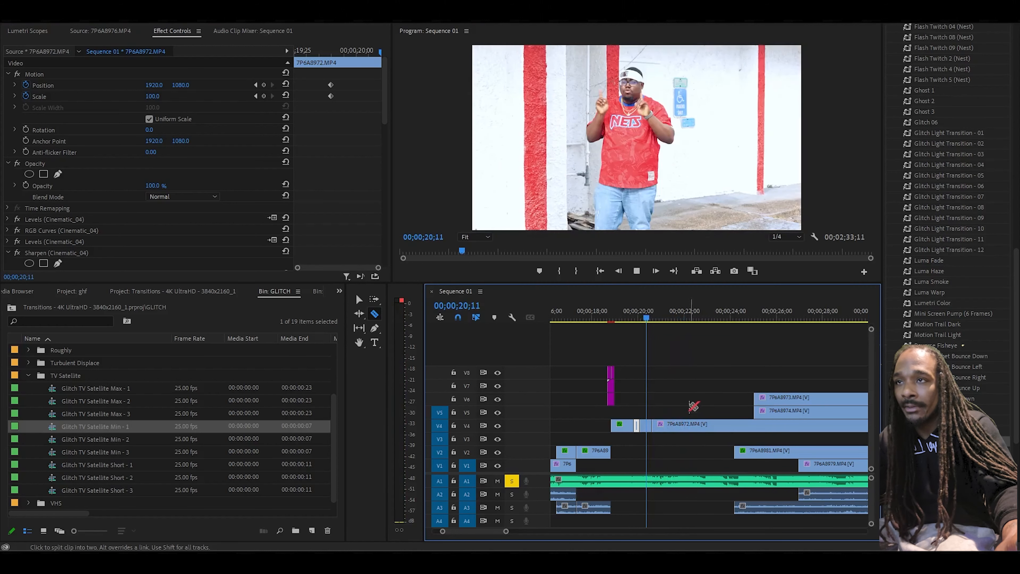
pyautogui.press('space')
pyautogui.press('space')
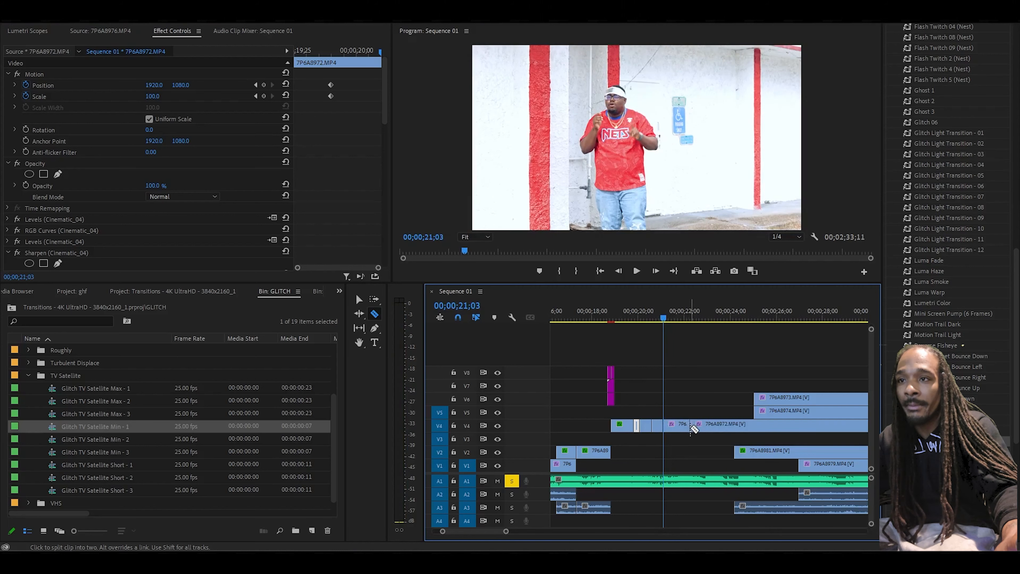
# Step: Freeze the short 7P6A8972 segment starting at 00;00;21;03 on V4 using the frame hold options
pyautogui.rightClick(679, 427)
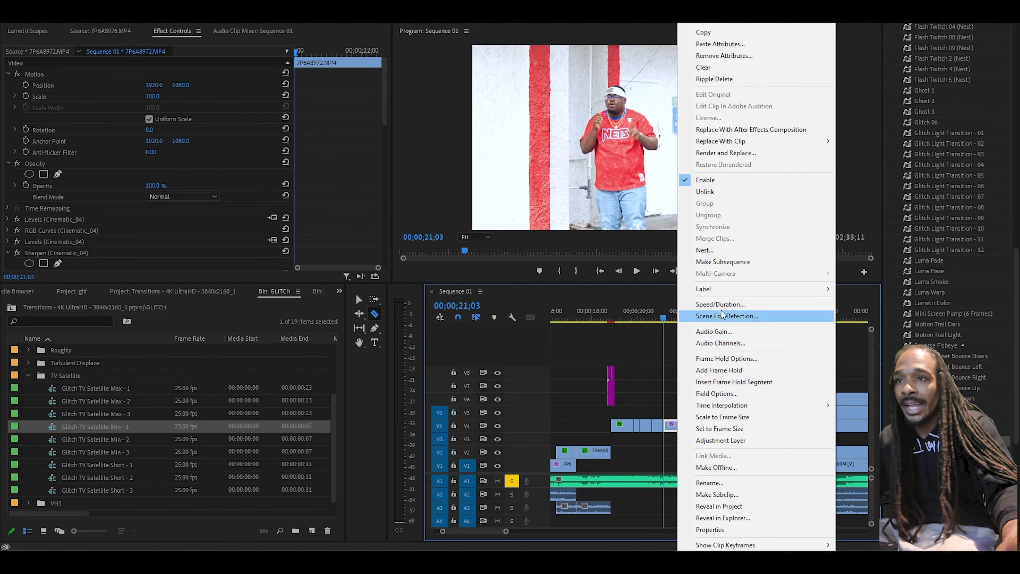
pyautogui.click(727, 359)
pyautogui.click(581, 273)
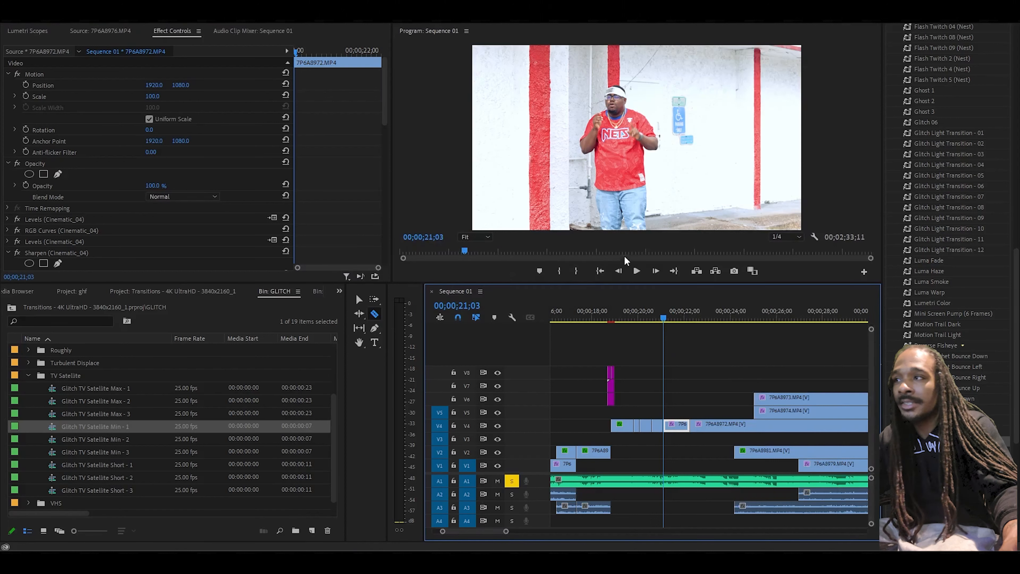
# Step: Remove both Levels (Cinematic_04) effects from the frozen 7P6A8972 segment
pyautogui.click(51, 220)
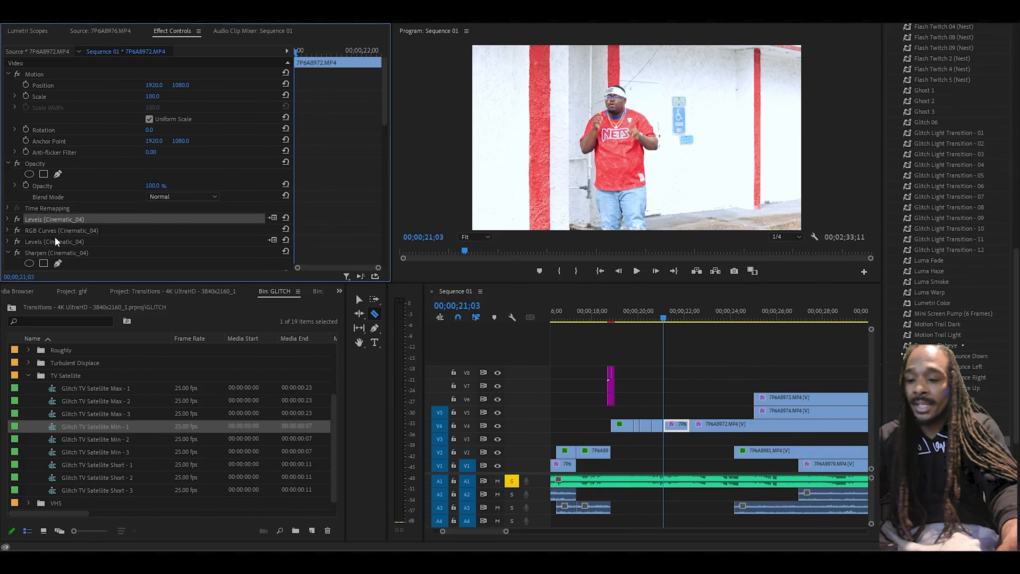
pyautogui.press('Delete')
pyautogui.click(43, 232)
pyautogui.press('Delete')
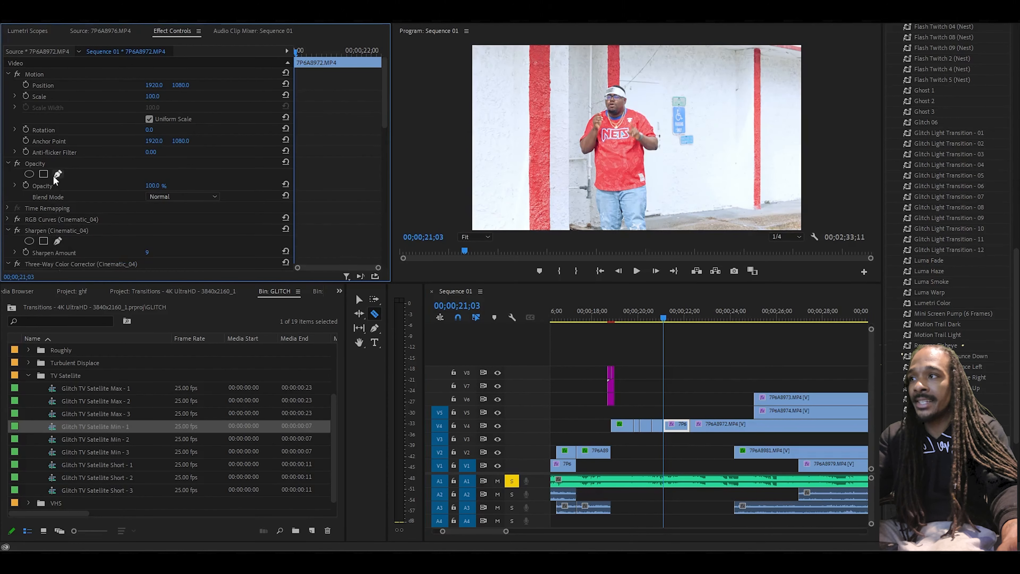
# Step: Begin a free-draw opacity mask on the frozen segment, tracing from the frame's upper edge down past the man's head, shoulder and arm
pyautogui.click(57, 174)
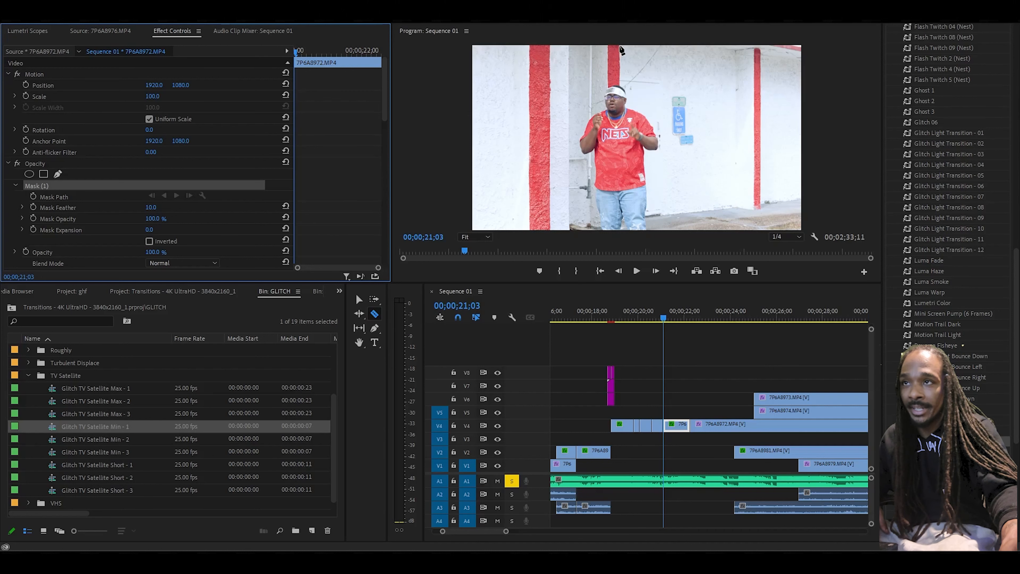
pyautogui.click(619, 47)
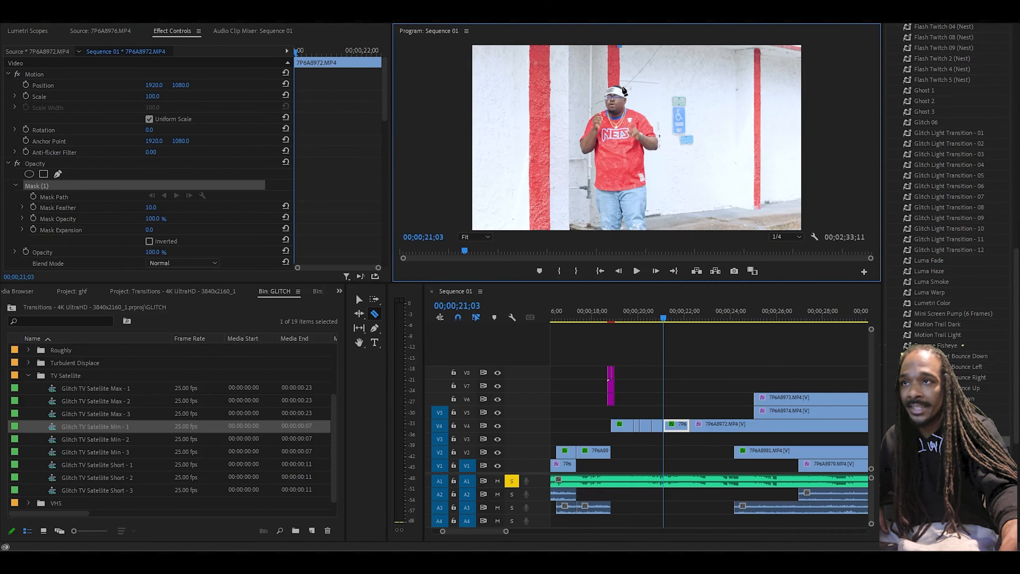
pyautogui.click(620, 86)
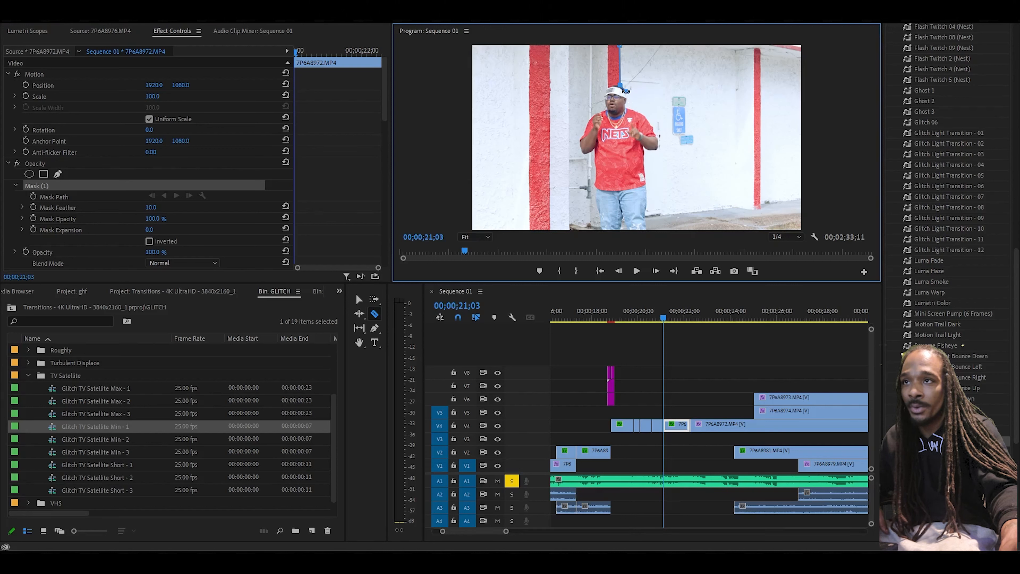
pyautogui.click(637, 106)
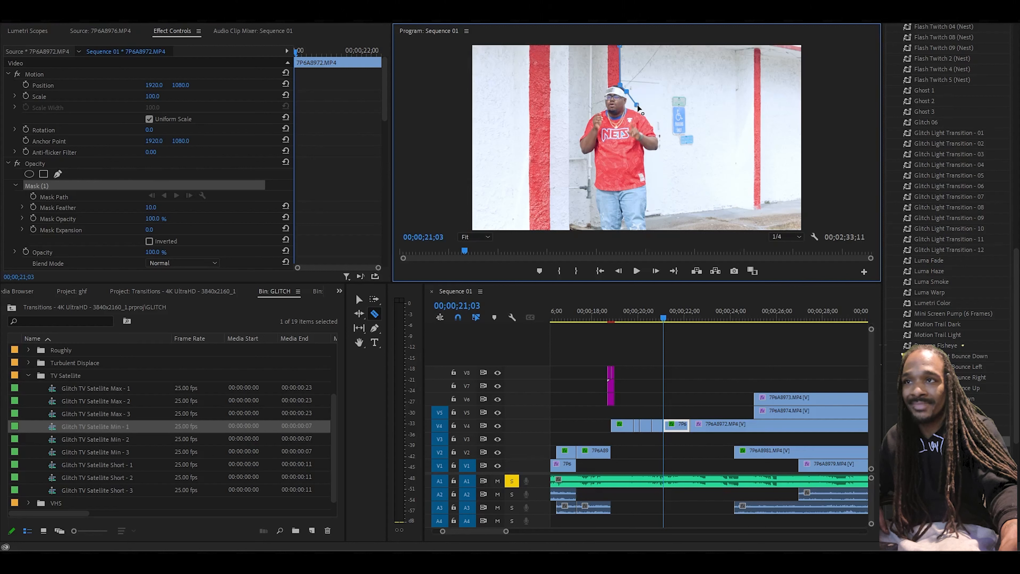
pyautogui.moveTo(638, 106); pyautogui.dragTo(628, 107)
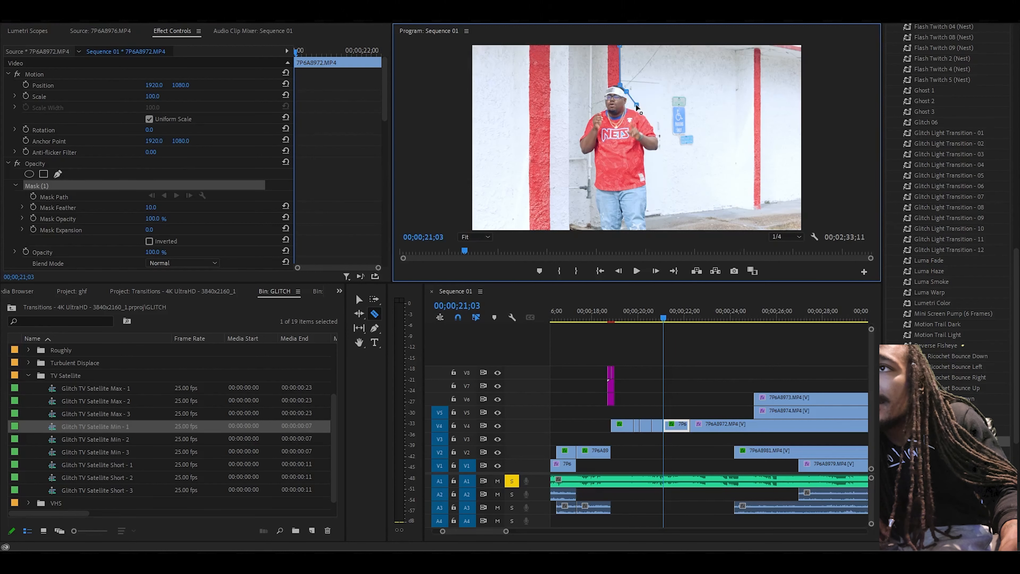
pyautogui.hotkey('ctrl', 'z')
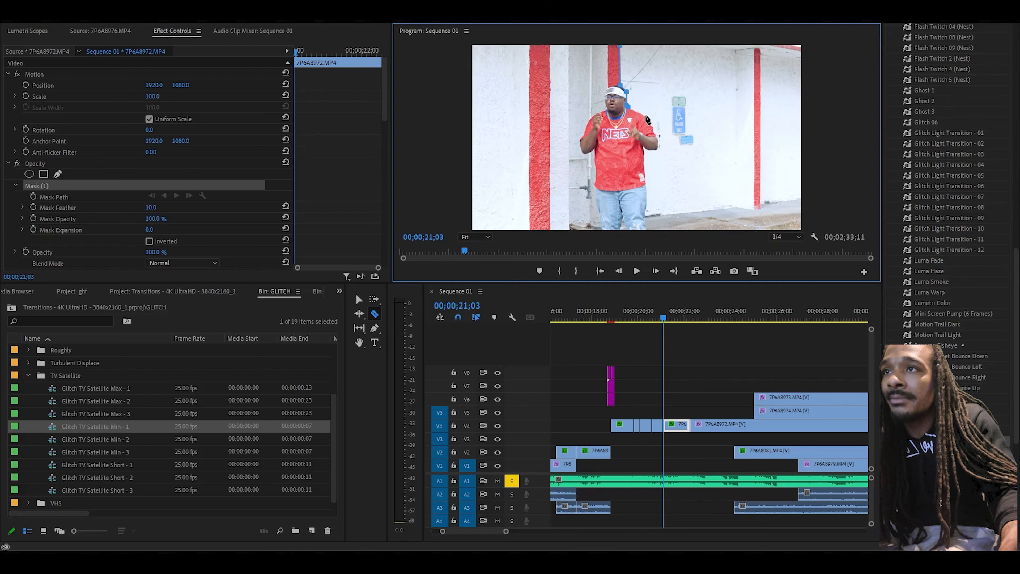
pyautogui.click(646, 116)
pyautogui.click(655, 131)
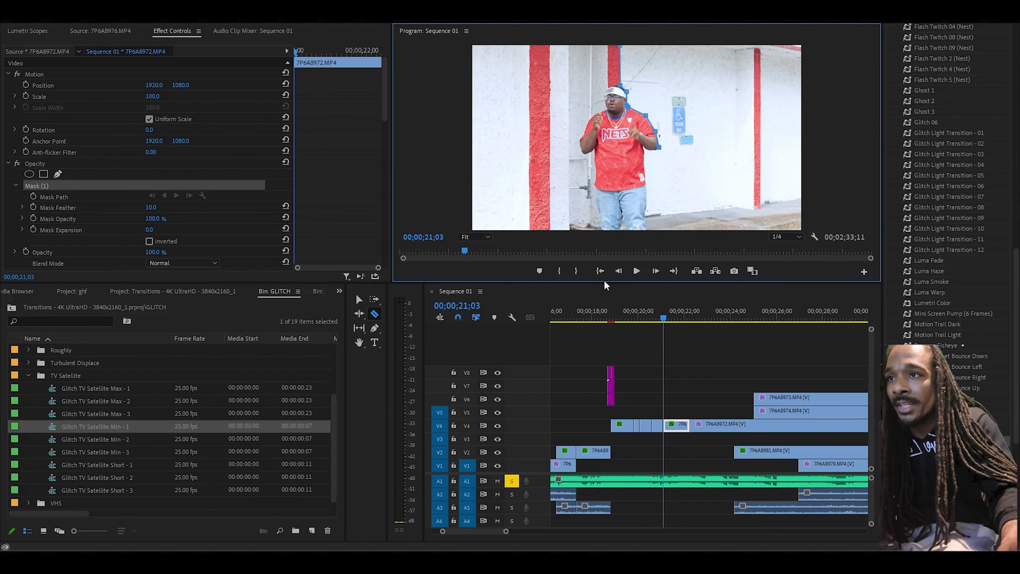
# Step: Continue the mask down the man's side, along the wall's base and up the far red stripe, close it, and invert it
pyautogui.moveTo(604, 282); pyautogui.dragTo(597, 326)
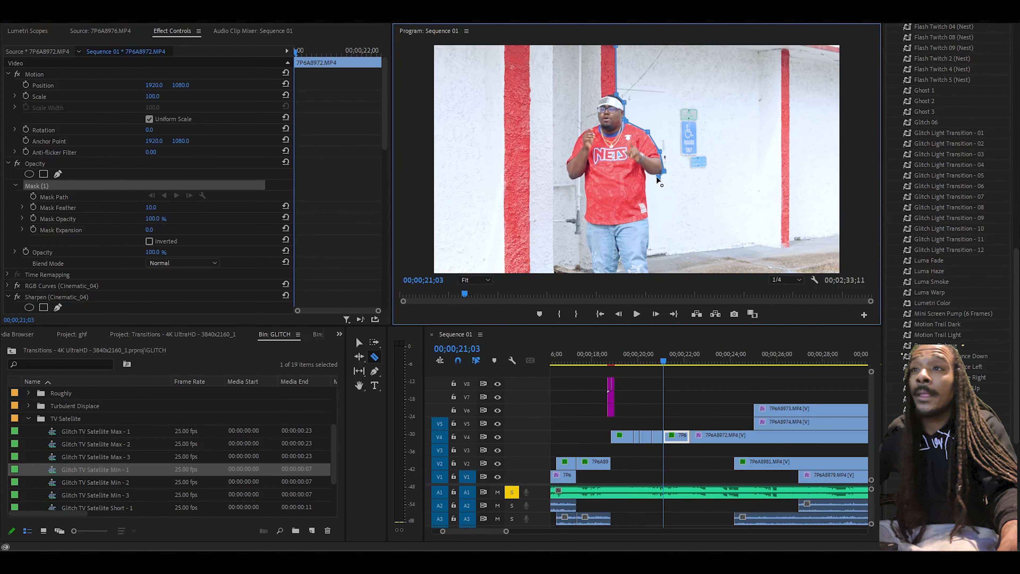
pyautogui.click(648, 211)
pyautogui.click(650, 237)
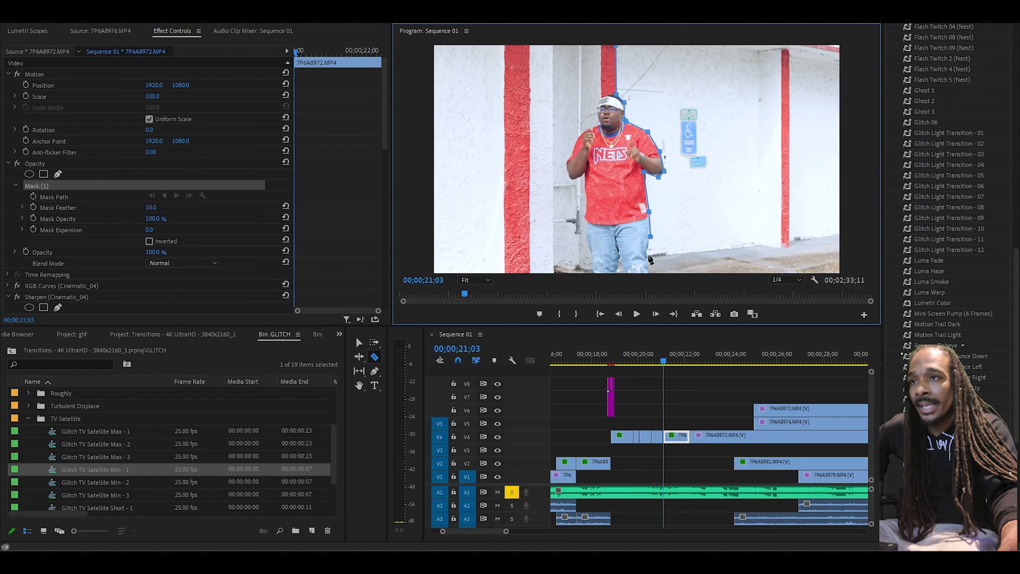
pyautogui.click(759, 245)
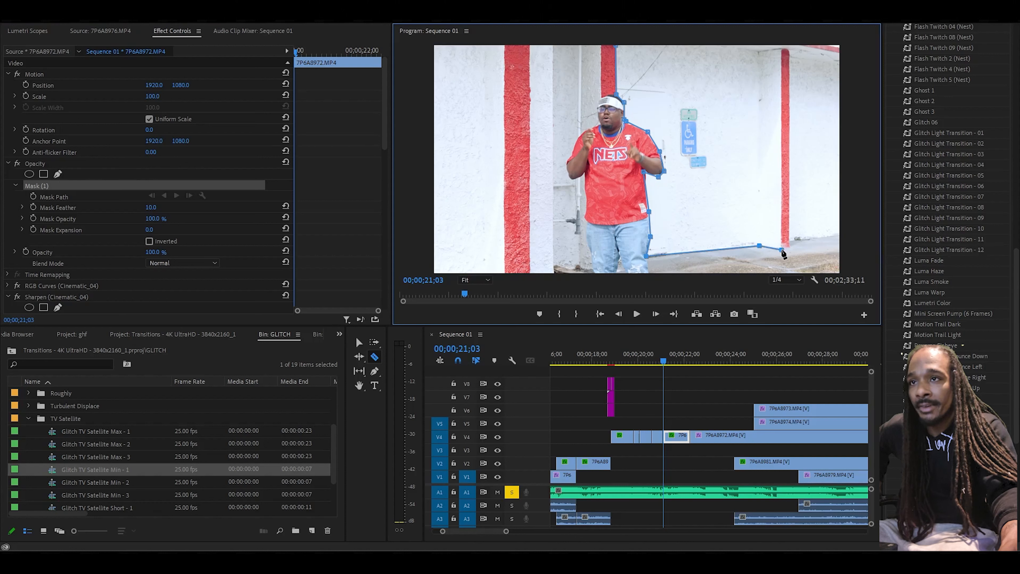
pyautogui.click(782, 51)
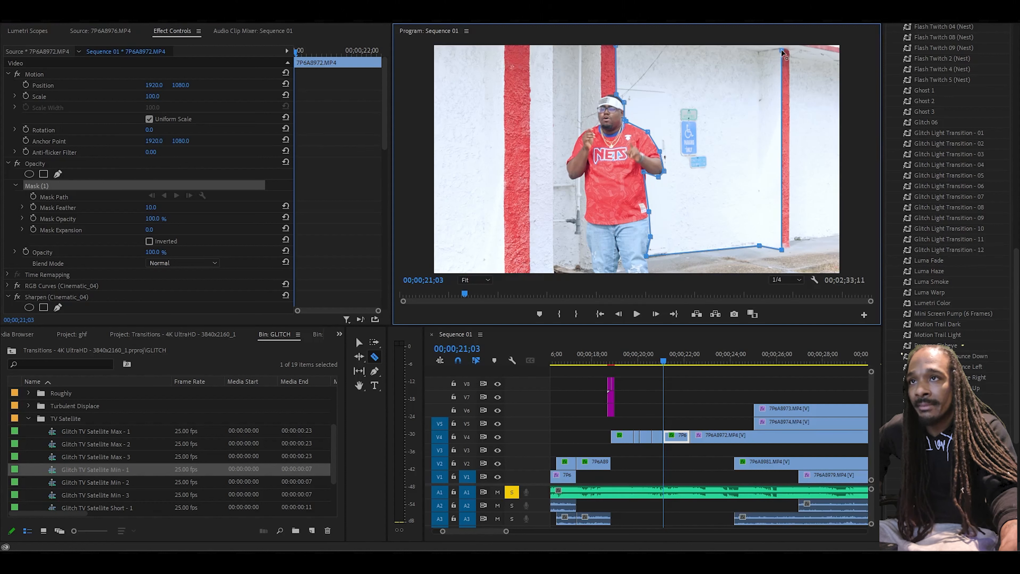
pyautogui.click(616, 48)
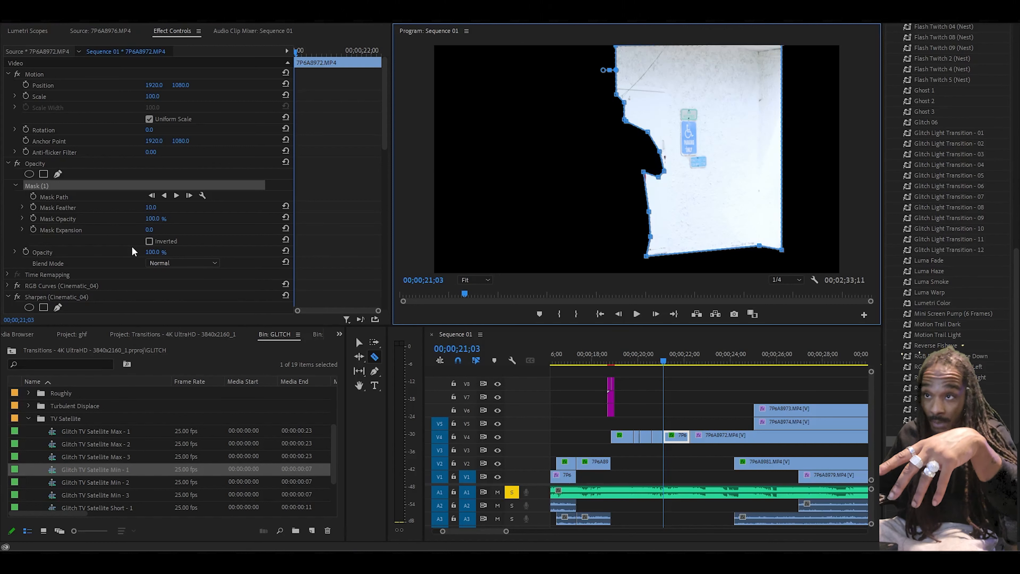
pyautogui.click(150, 237)
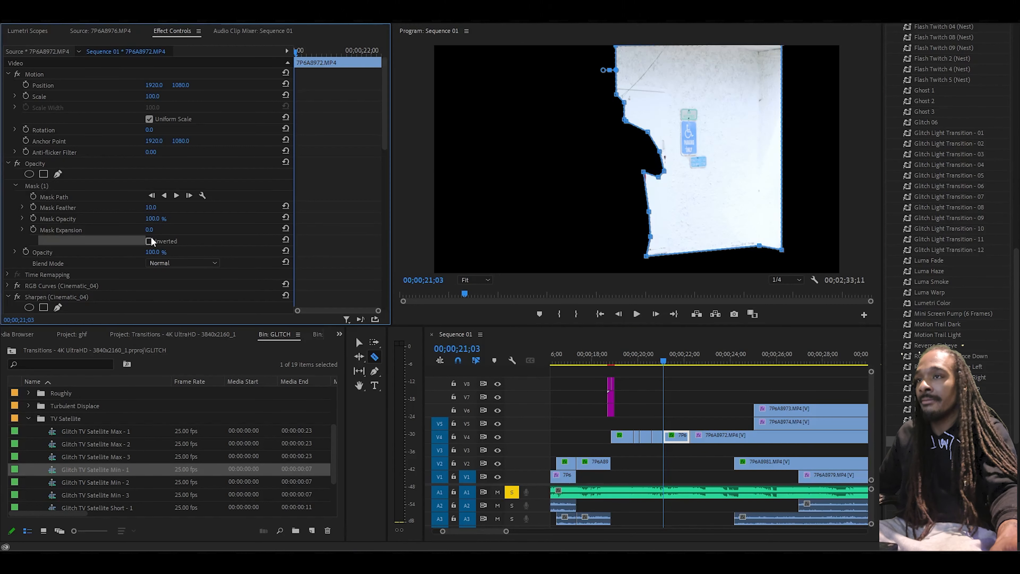
pyautogui.click(149, 242)
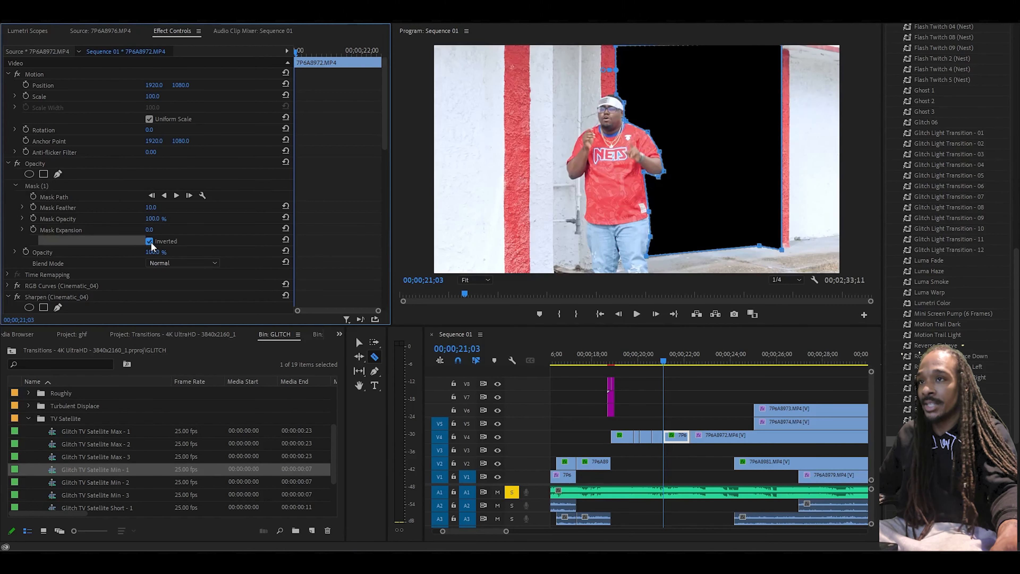
# Step: Move the masked frozen segment up to V7 and shift the 7P6A8973 clip to V6 so it starts directly beneath it
pyautogui.click(358, 341)
pyautogui.moveTo(679, 435); pyautogui.dragTo(679, 396)
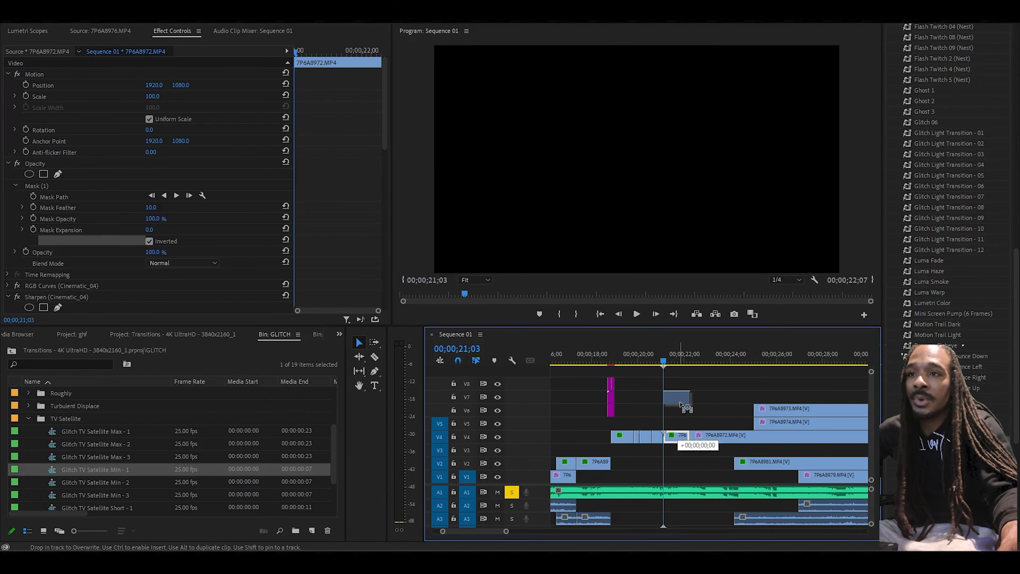
pyautogui.moveTo(755, 410); pyautogui.dragTo(663, 414)
# Step: Add starting Position and Scale keyframes to the masked V7 segment at its first frame, 00;00;21;03
pyautogui.doubleClick(681, 399)
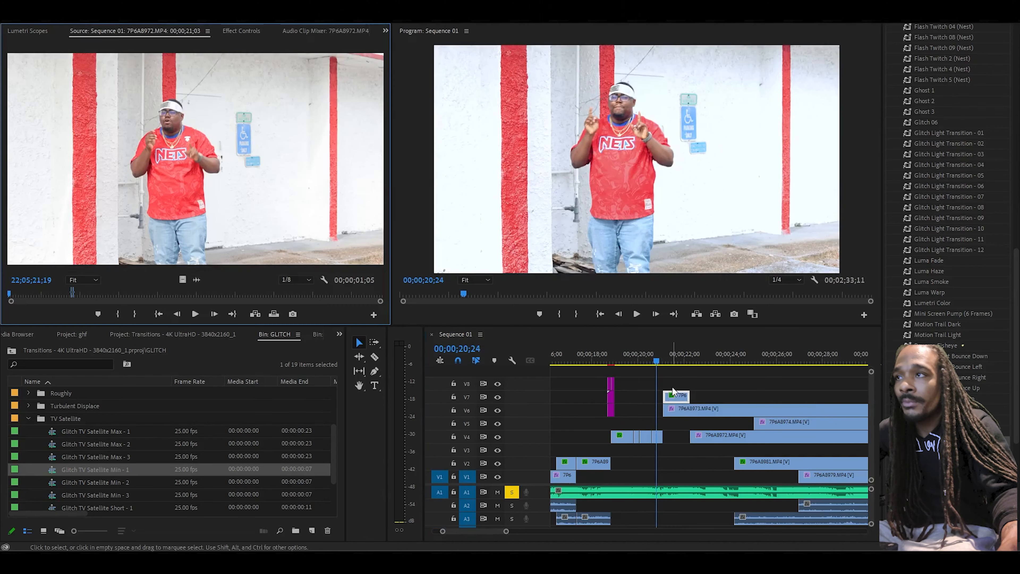
pyautogui.click(241, 31)
pyautogui.click(314, 53)
pyautogui.moveTo(315, 55); pyautogui.dragTo(222, 57)
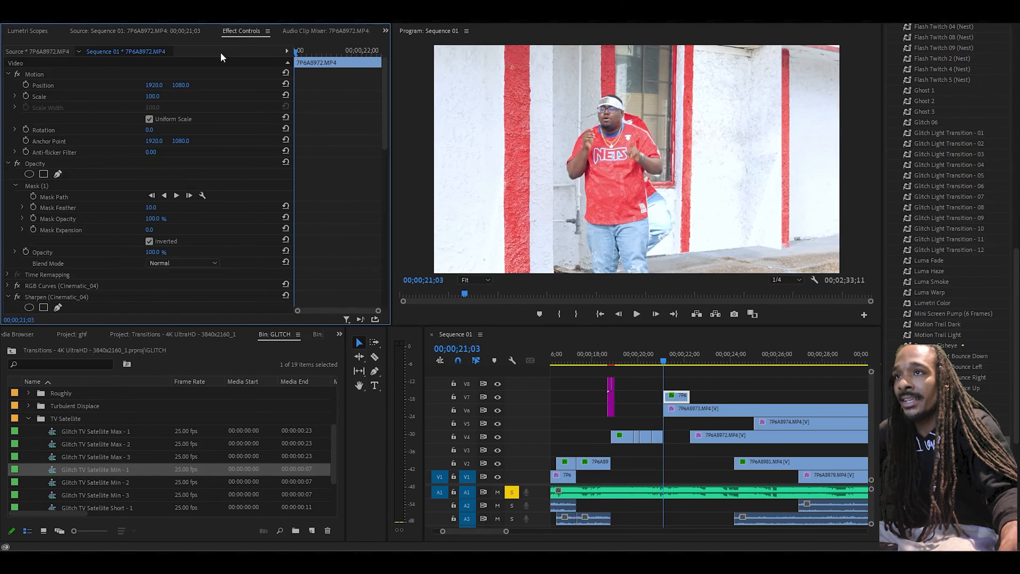
pyautogui.click(26, 85)
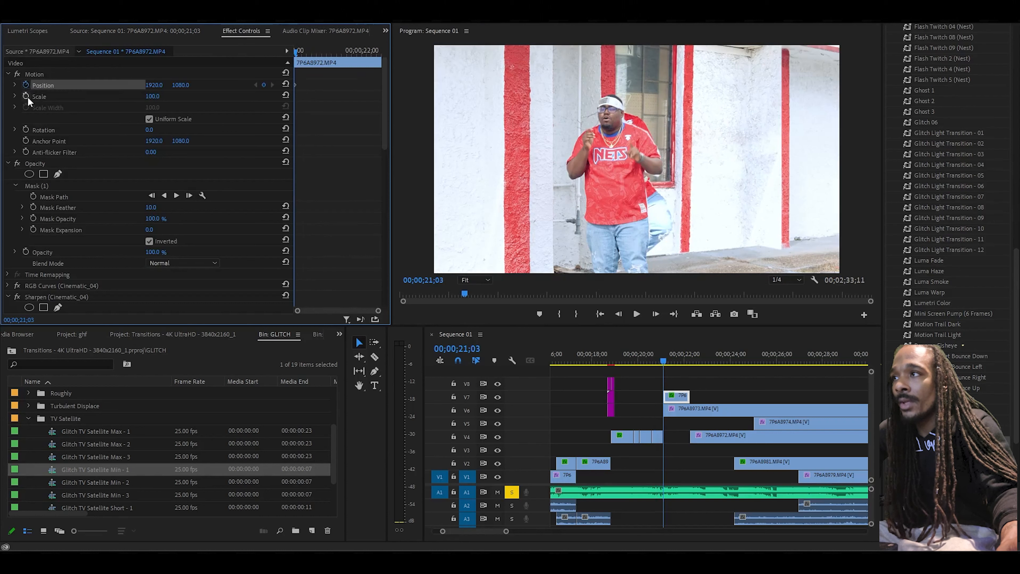
pyautogui.click(26, 96)
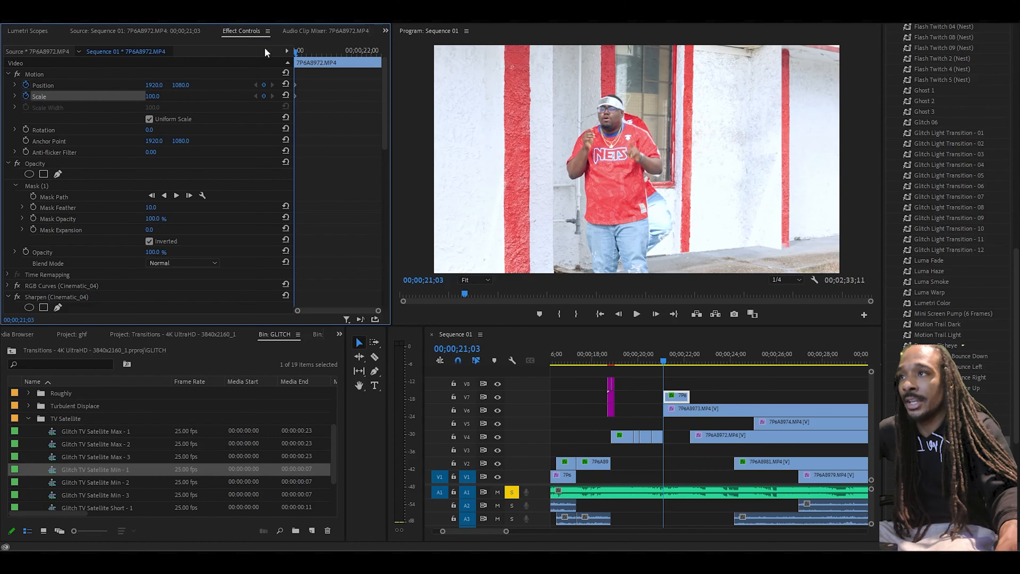
# Step: At 00;00;21;20, keyframe the V7 segment's Scale to 734 and its horizontal Position to -2119 for a zoom through the cutout
pyautogui.moveTo(299, 54); pyautogui.dragTo(339, 56)
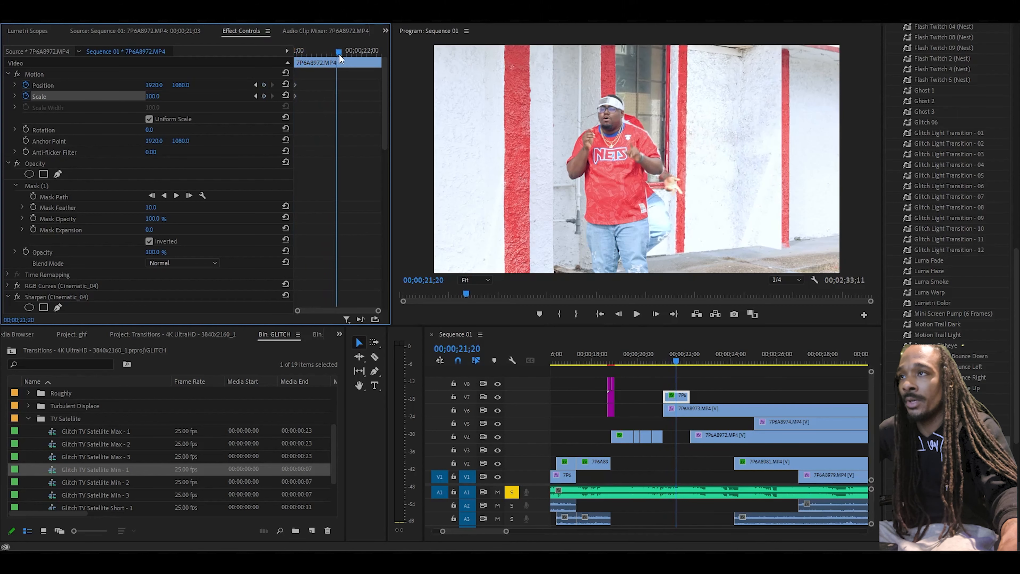
pyautogui.moveTo(169, 101); pyautogui.dragTo(611, 86)
pyautogui.moveTo(338, 52); pyautogui.dragTo(189, 75)
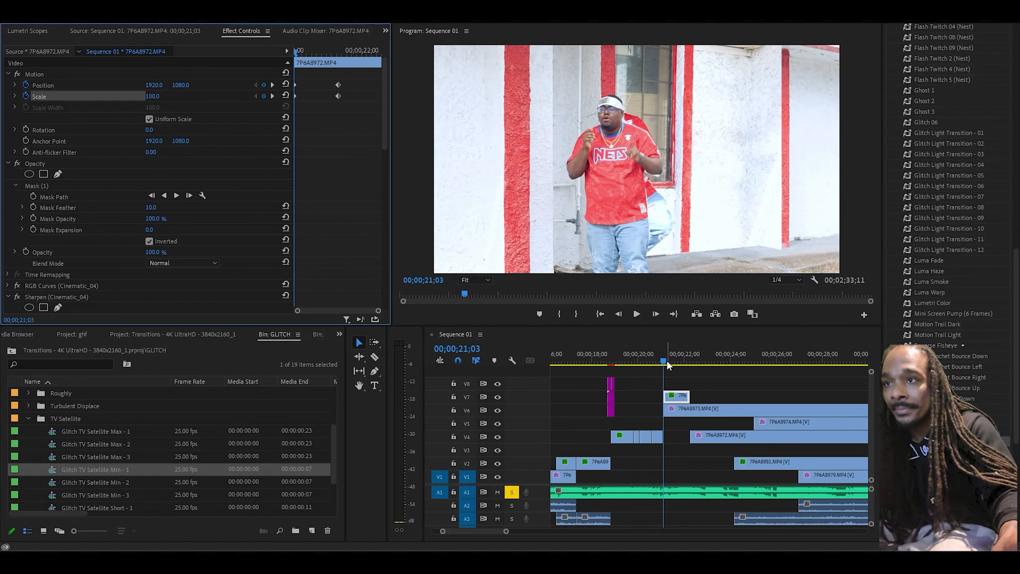
# Step: Preview the zoom, and move the ending Position and Scale keyframes slightly later to slow it down
pyautogui.click(656, 355)
pyautogui.press('space')
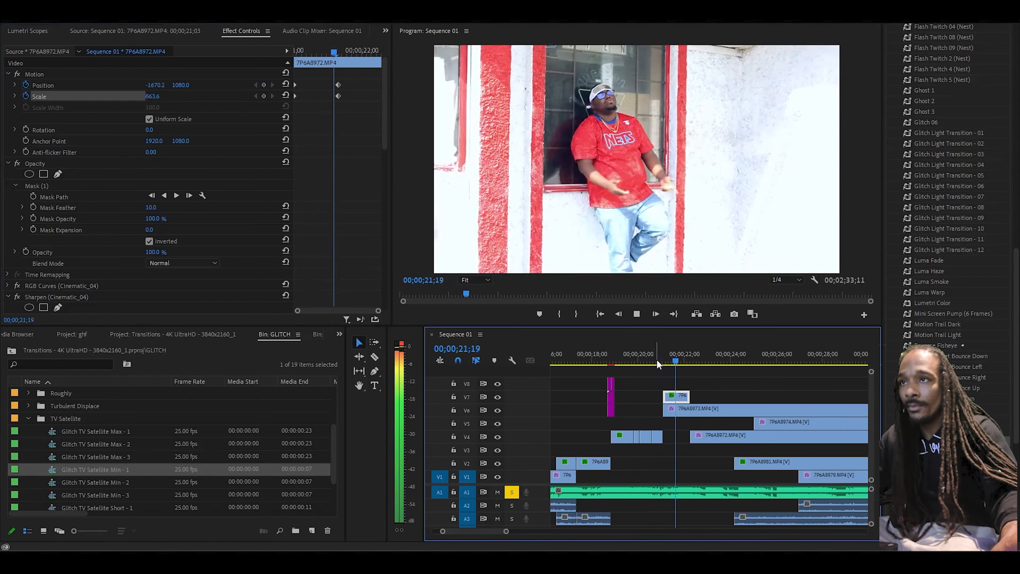
pyautogui.press('space')
pyautogui.moveTo(350, 82)
pyautogui.mouseDown()
pyautogui.moveTo(333, 98)
pyautogui.moveTo(353, 87)
pyautogui.mouseUp()
pyautogui.press('Up')
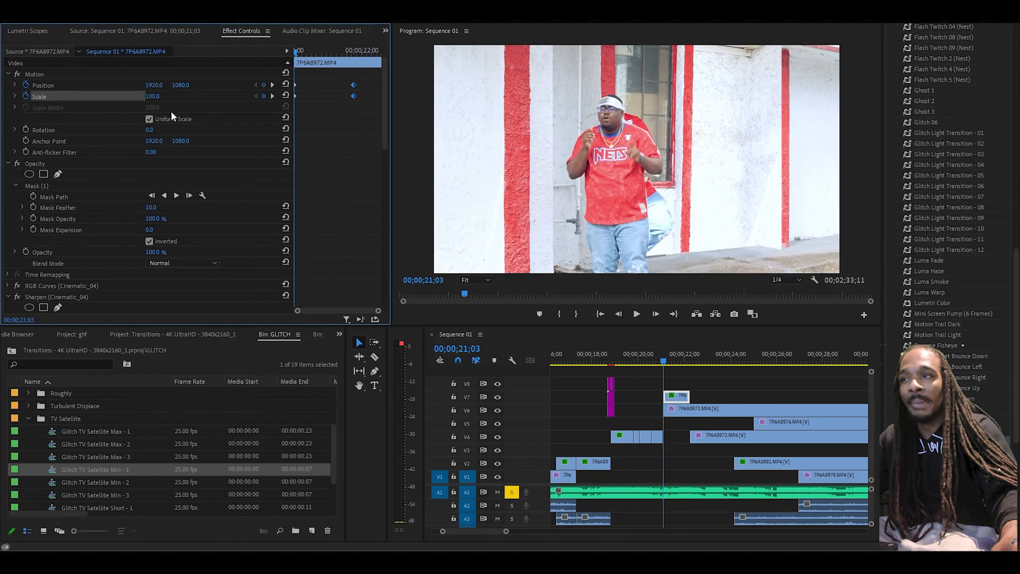
# Step: Play the zoom and split the 7P6A8973 clip on V6 twice in quick succession to isolate a short piece beneath the masked segment
pyautogui.click(375, 357)
pyautogui.press('space')
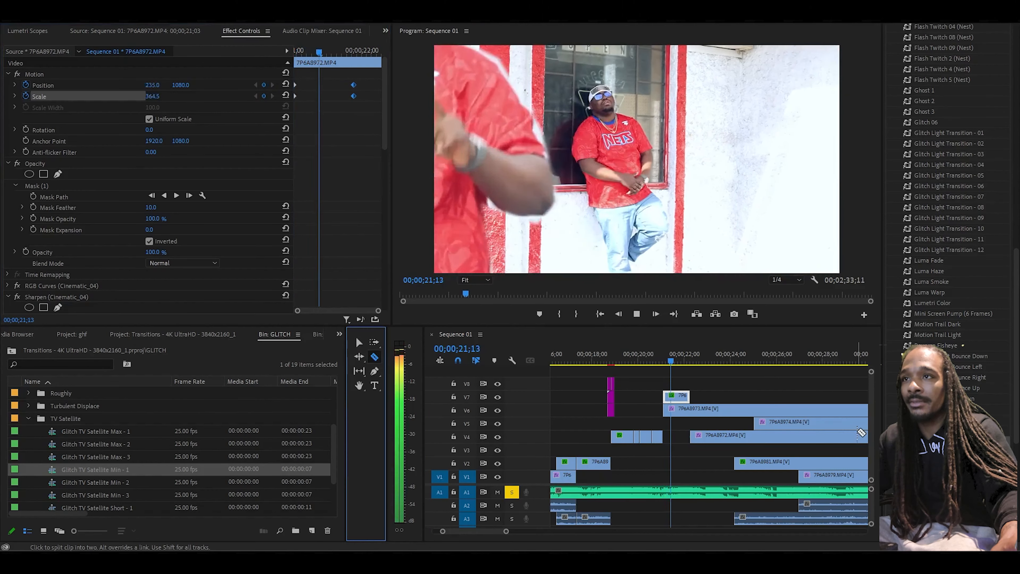
pyautogui.press('space')
pyautogui.click(677, 410)
pyautogui.press('space')
pyautogui.click(683, 410)
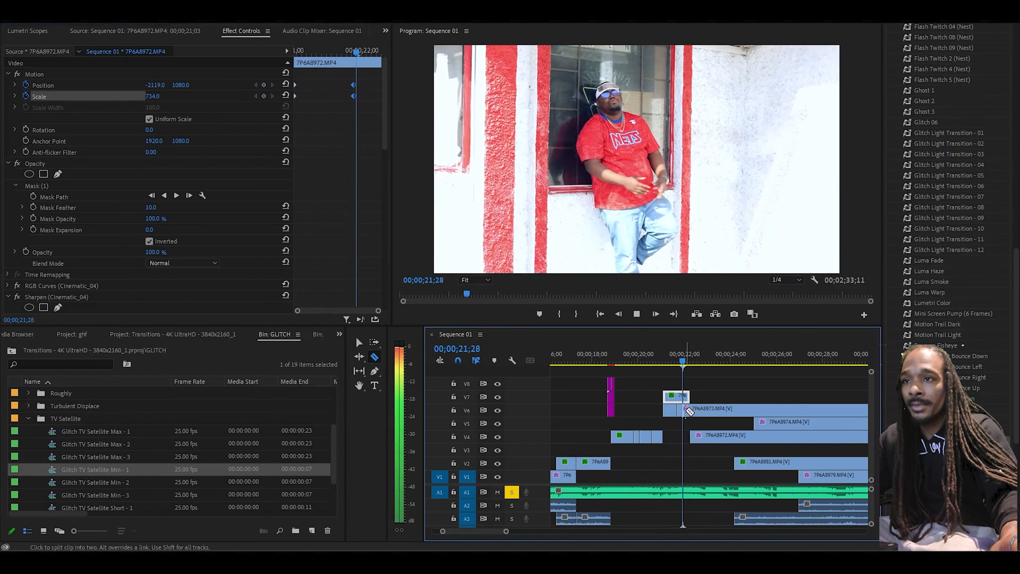
pyautogui.press('space')
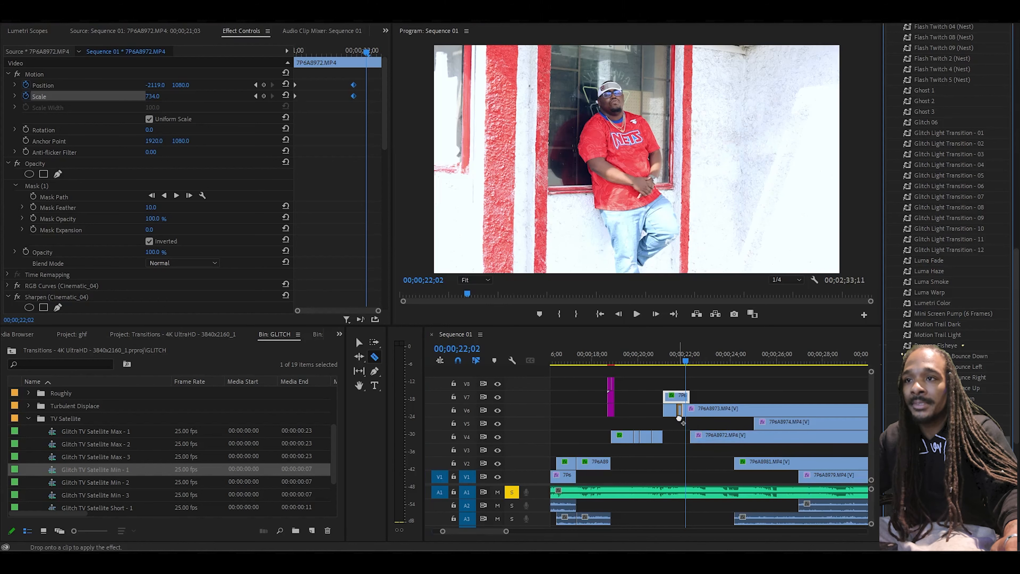
# Step: Play on to 00;00;23;05 and split the 7P6A8973 clip on V6 twice around that point to isolate another short piece
pyautogui.press('space')
pyautogui.press('space')
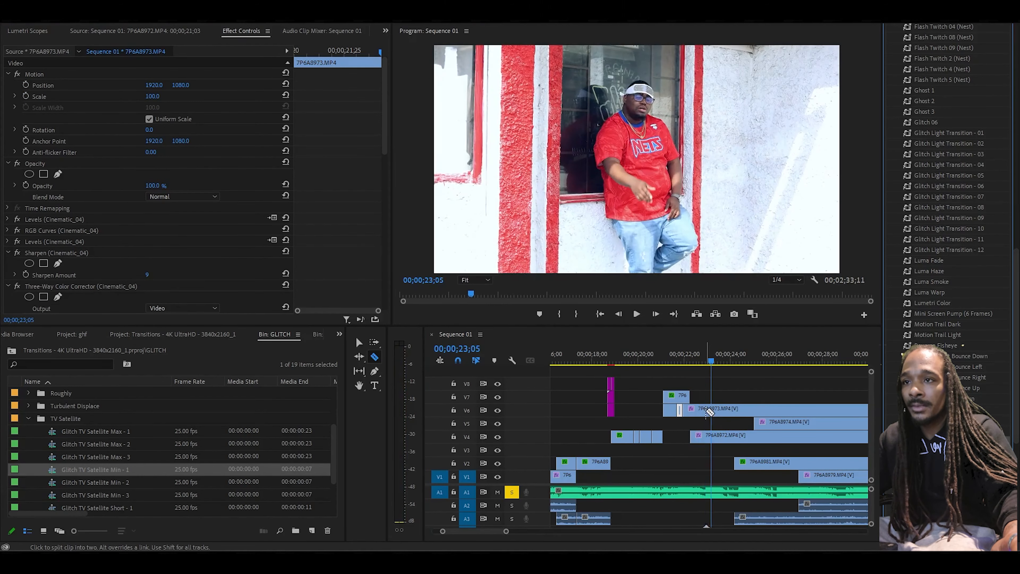
pyautogui.click(711, 409)
pyautogui.click(712, 409)
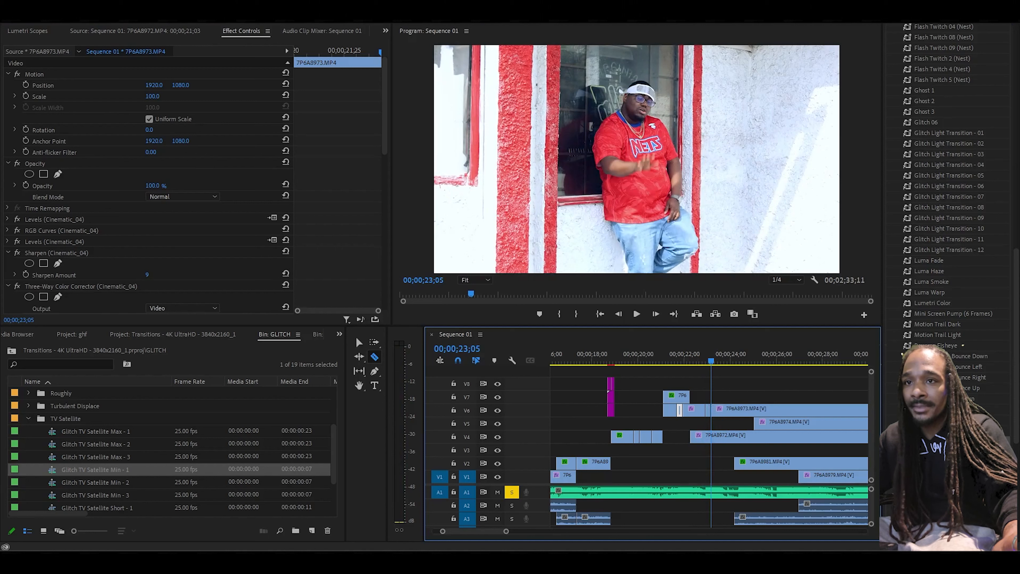
# Step: Apply a transition preset to the V6 piece ending at 00;00;23;05, split off another short piece after it, and apply Luma Fade to that piece
pyautogui.moveTo(923, 441); pyautogui.dragTo(708, 411)
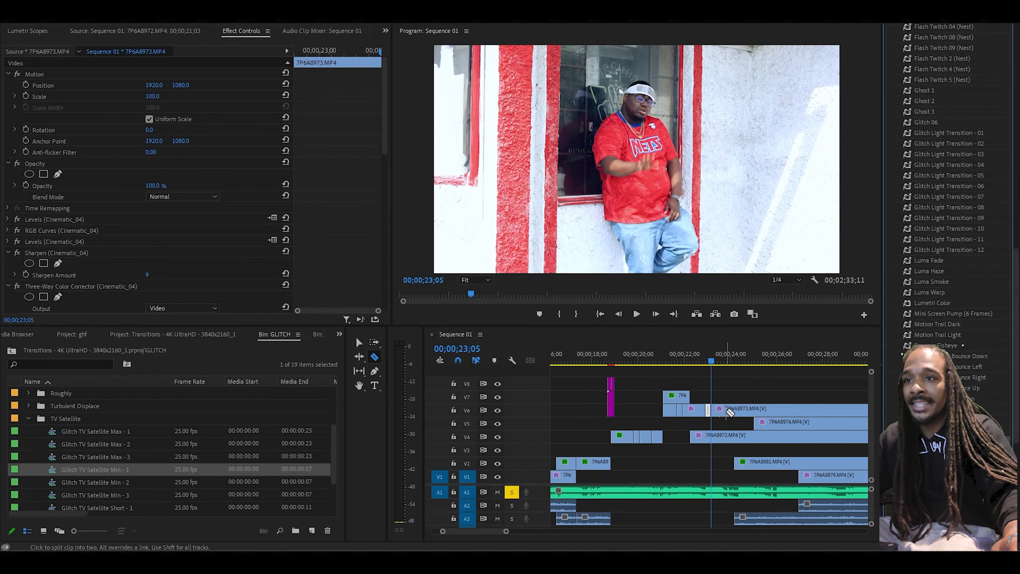
pyautogui.click(726, 409)
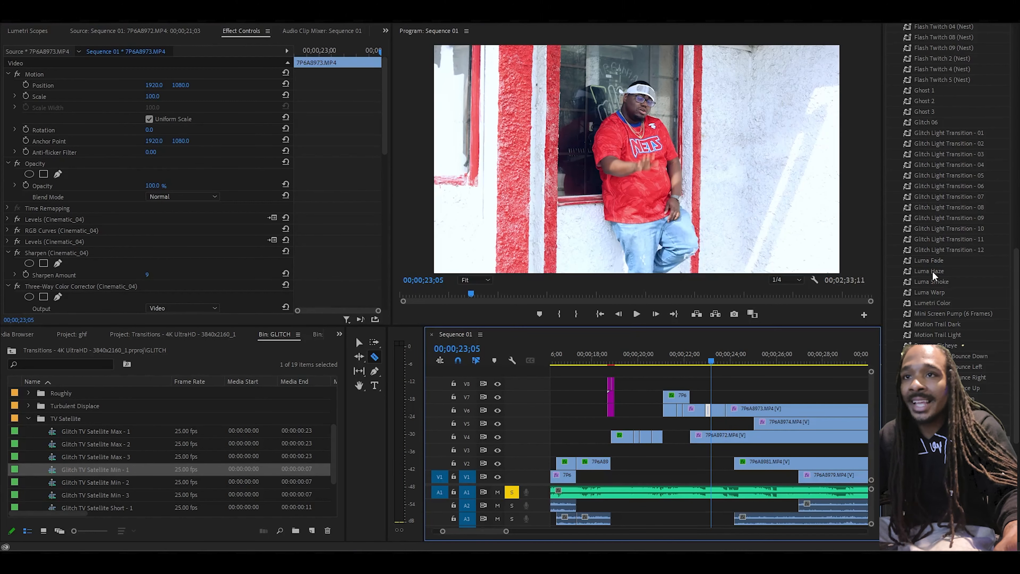
pyautogui.moveTo(941, 261); pyautogui.dragTo(506, 384)
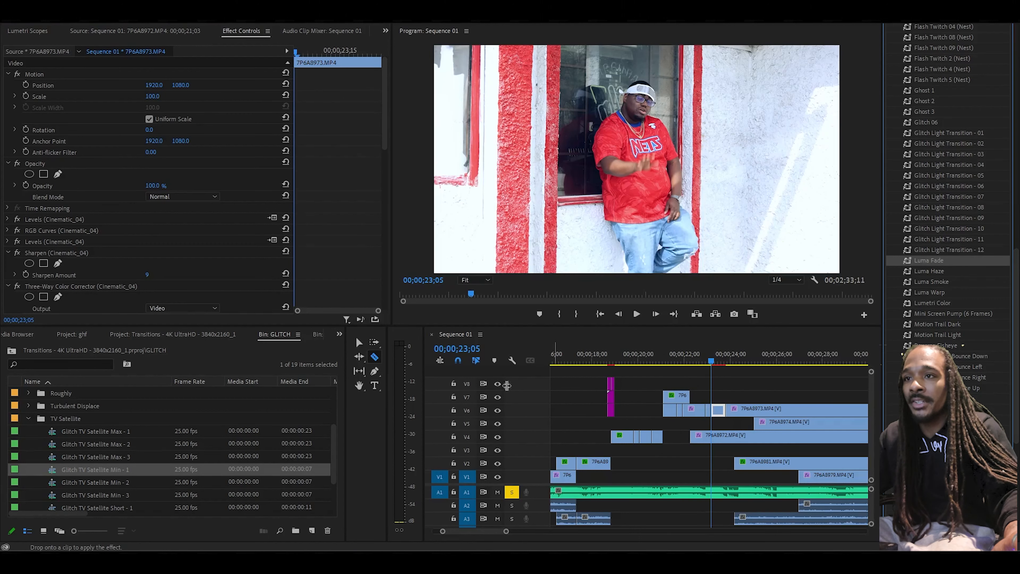
# Step: Trim the clip starts after 00;00;23;05 so 7P6A8974 on V5 starts there and the clips on V6, V4 and V2 start near 00;00;27;15
pyautogui.click(359, 341)
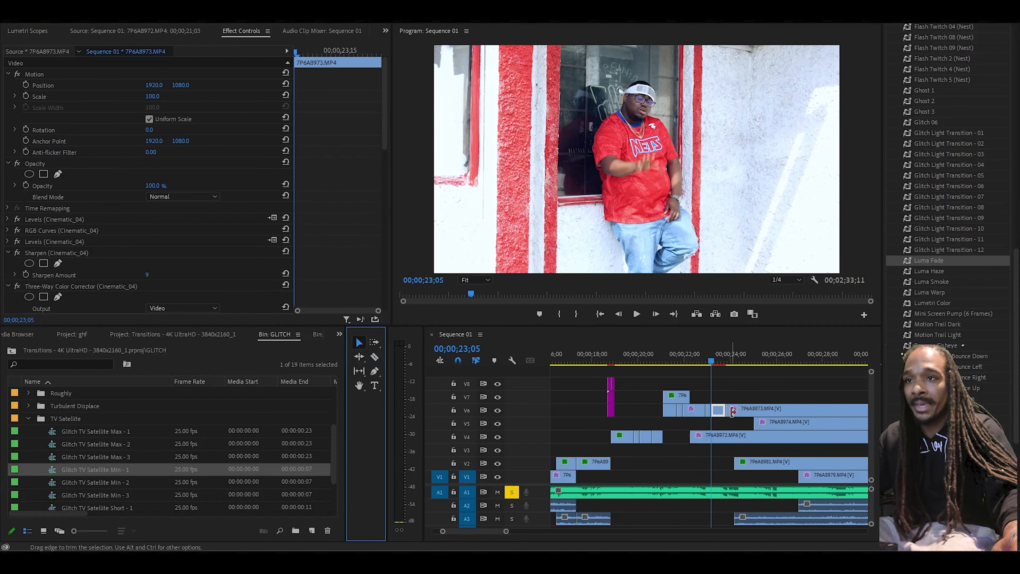
pyautogui.moveTo(732, 412); pyautogui.dragTo(820, 449)
pyautogui.moveTo(736, 463); pyautogui.dragTo(815, 465)
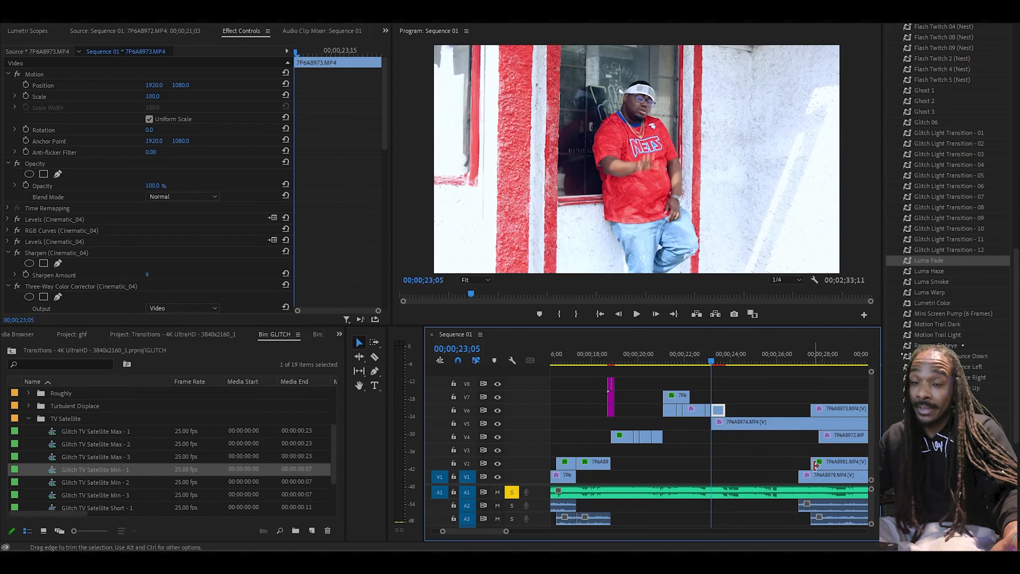
# Step: Play on to 00;00;25;13 and split the 7P6A8974 clip on V5 twice around that point to isolate a short piece
pyautogui.press('space')
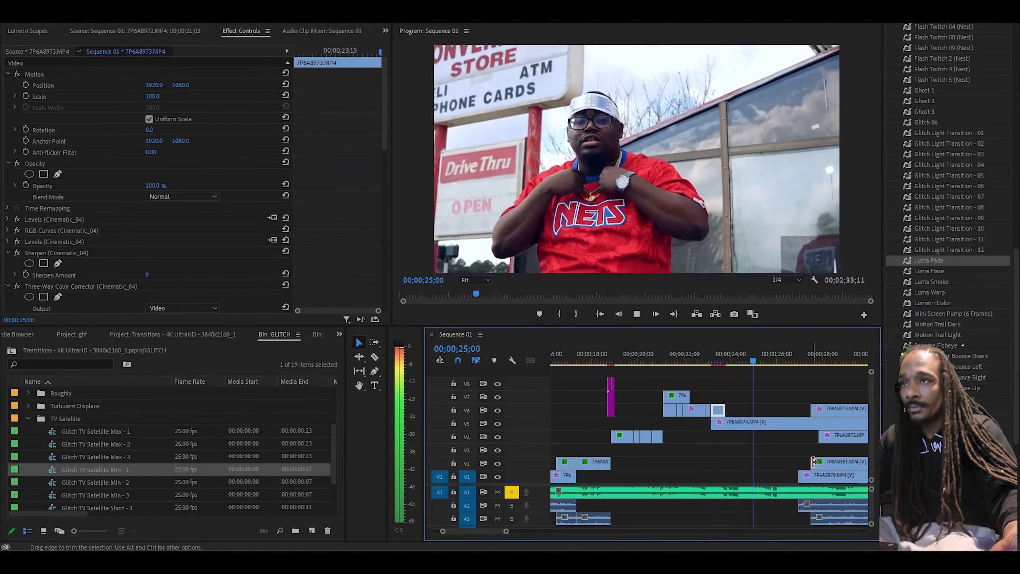
pyautogui.press('space')
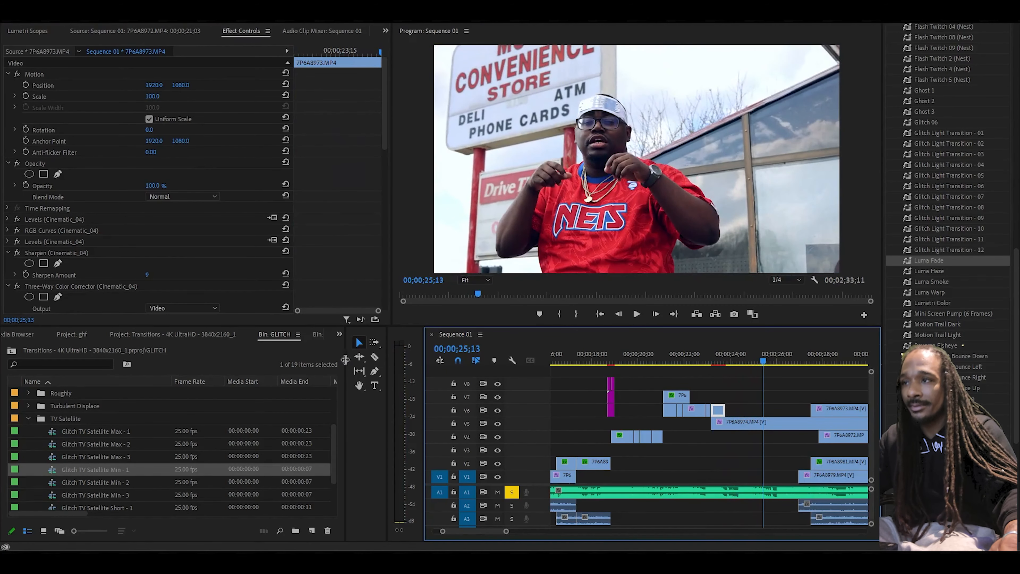
pyautogui.click(374, 356)
pyautogui.click(762, 421)
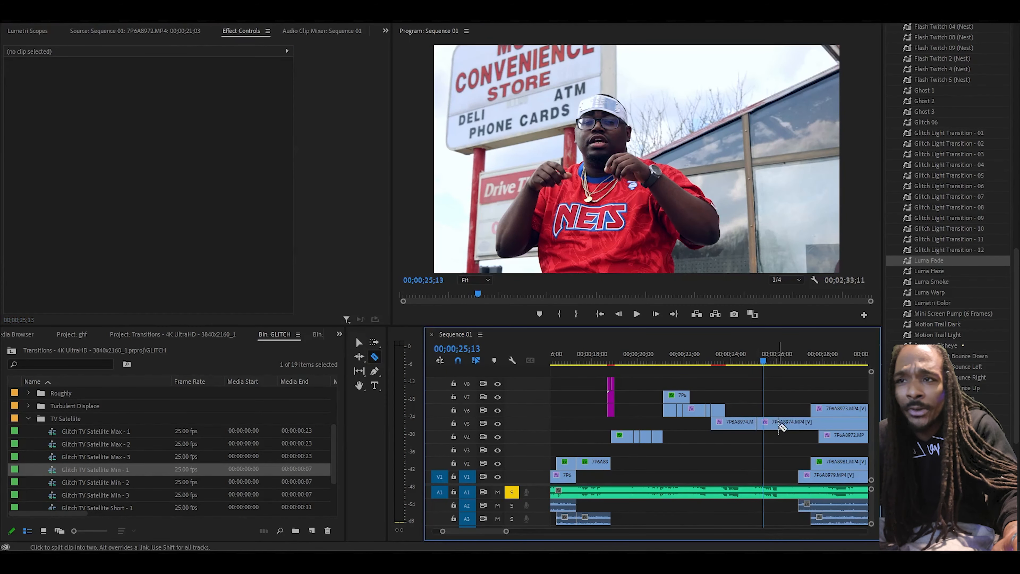
# Step: Set the isolated 7P6A8974 piece on V5 to 50% speed with Optical Flow time interpolation
pyautogui.rightClick(769, 423)
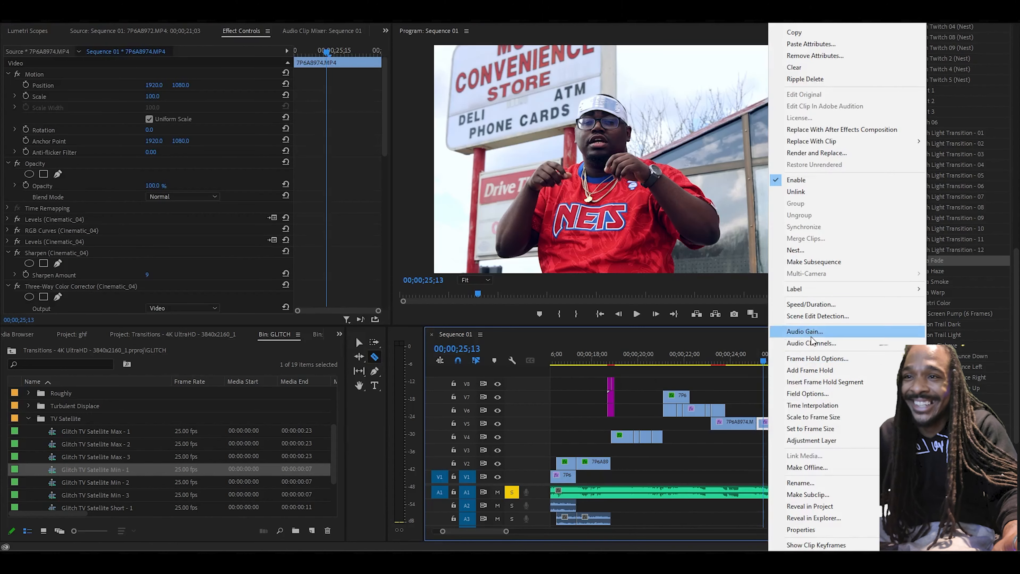
pyautogui.click(819, 305)
pyautogui.write('50')
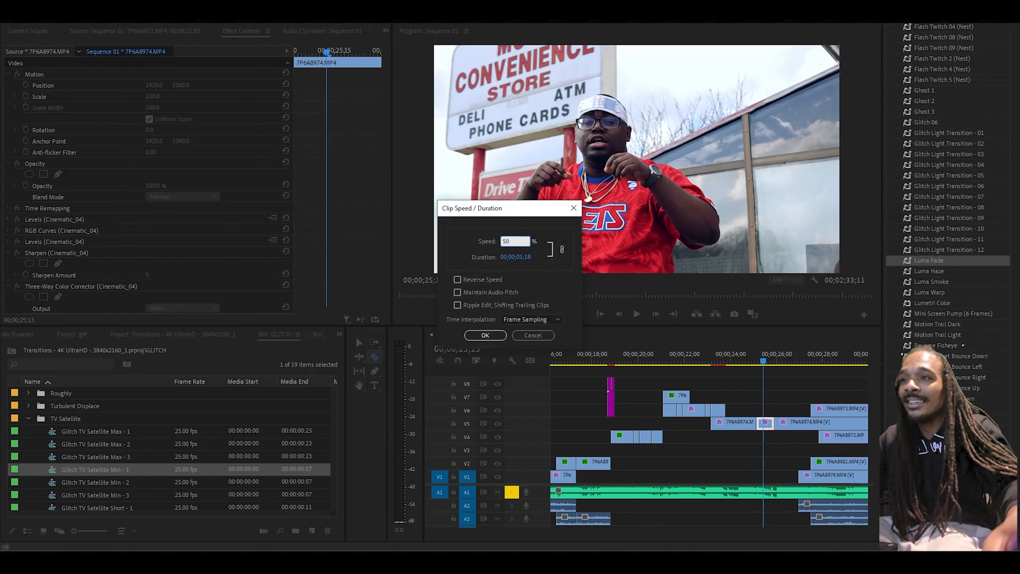
pyautogui.click(538, 317)
pyautogui.click(540, 351)
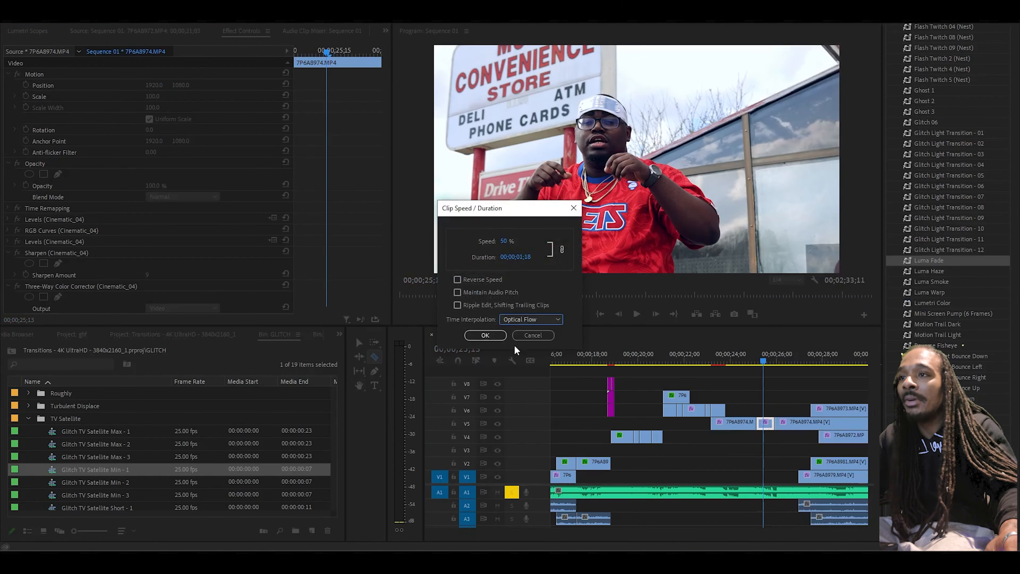
pyautogui.click(494, 338)
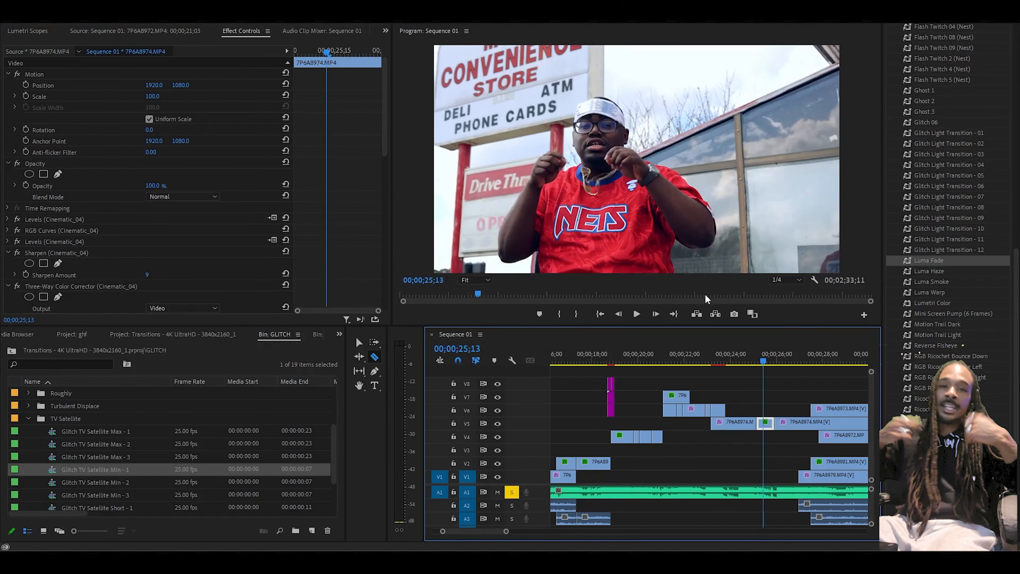
# Step: Play through the slowed piece to 00;00;26;08, and split 7P6A8974 on V5 there and slightly after to isolate another segment
pyautogui.click(740, 363)
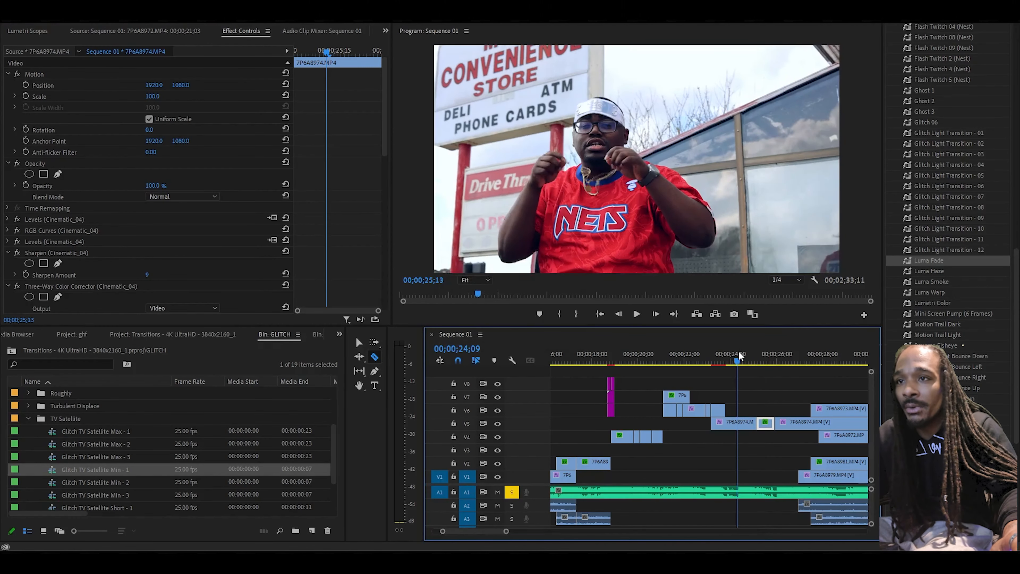
pyautogui.press('space')
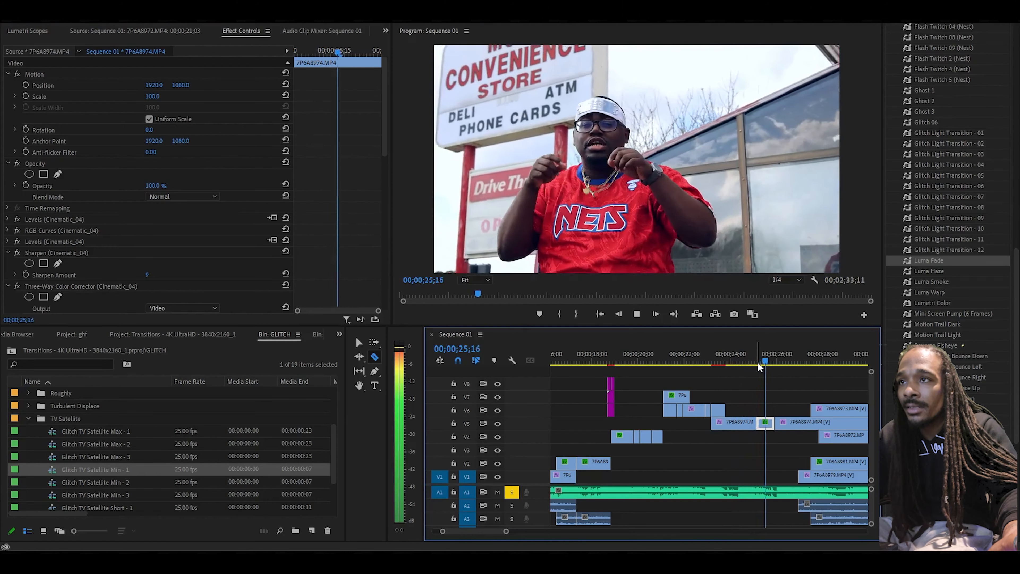
pyautogui.press('space')
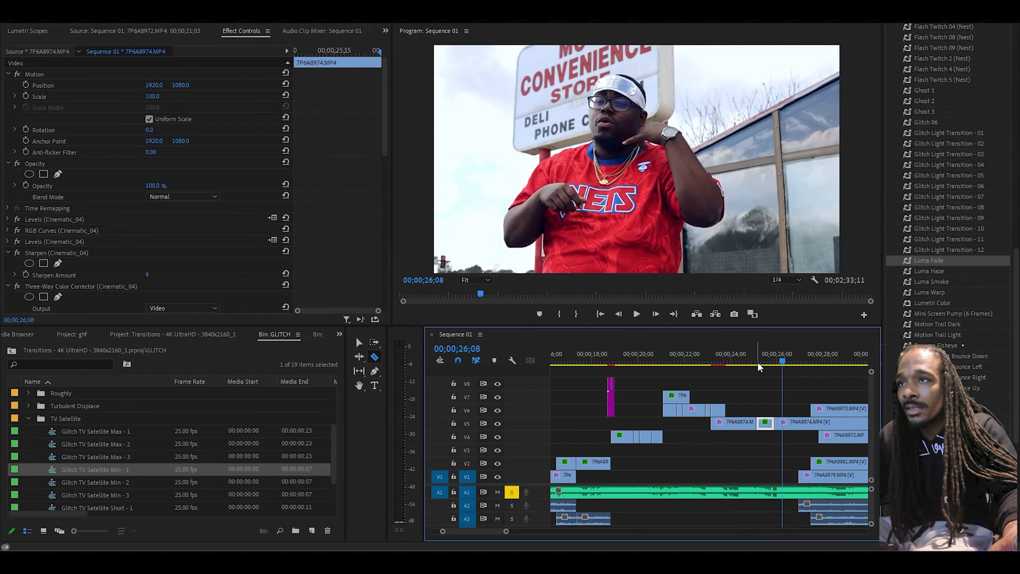
pyautogui.click(782, 423)
pyautogui.scroll(-2, 732, 383)
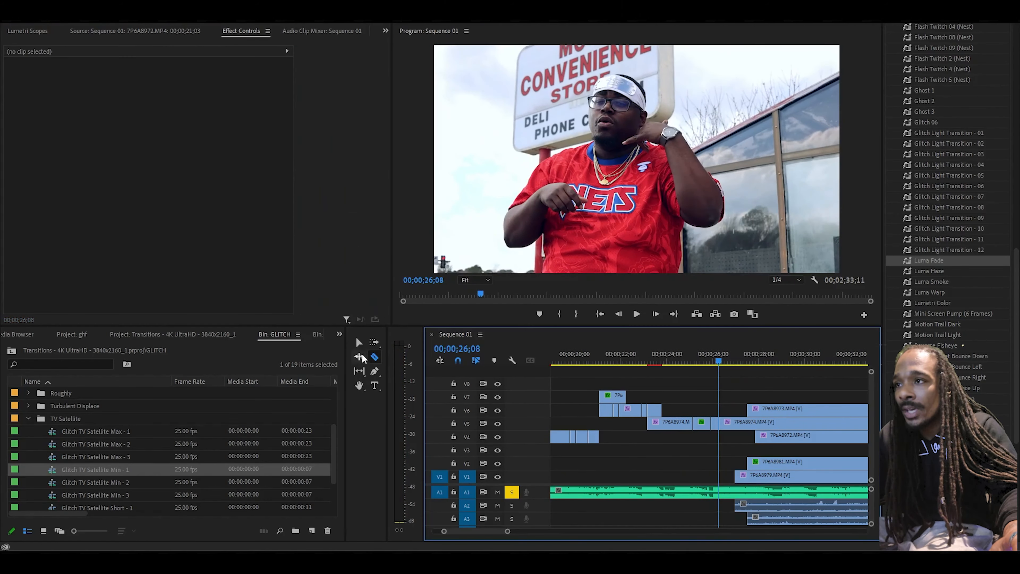
pyautogui.click(743, 423)
# Step: Apply a frame hold to the isolated V5 segment, and trim the neighboring clips so 7P6A8972 on V4 starts beneath it at 00;00;26;08
pyautogui.rightClick(732, 429)
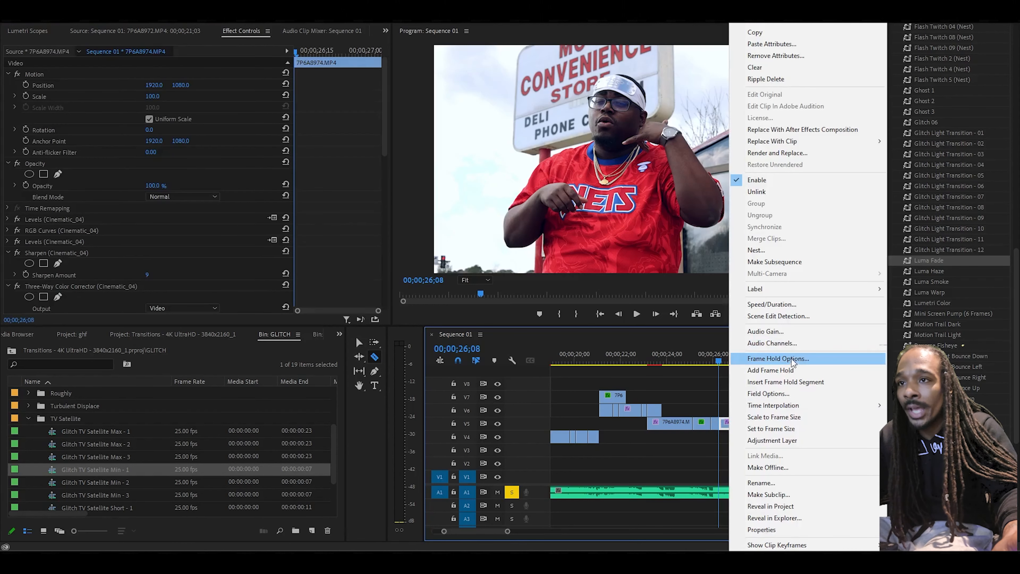
pyautogui.click(789, 360)
pyautogui.press('Return')
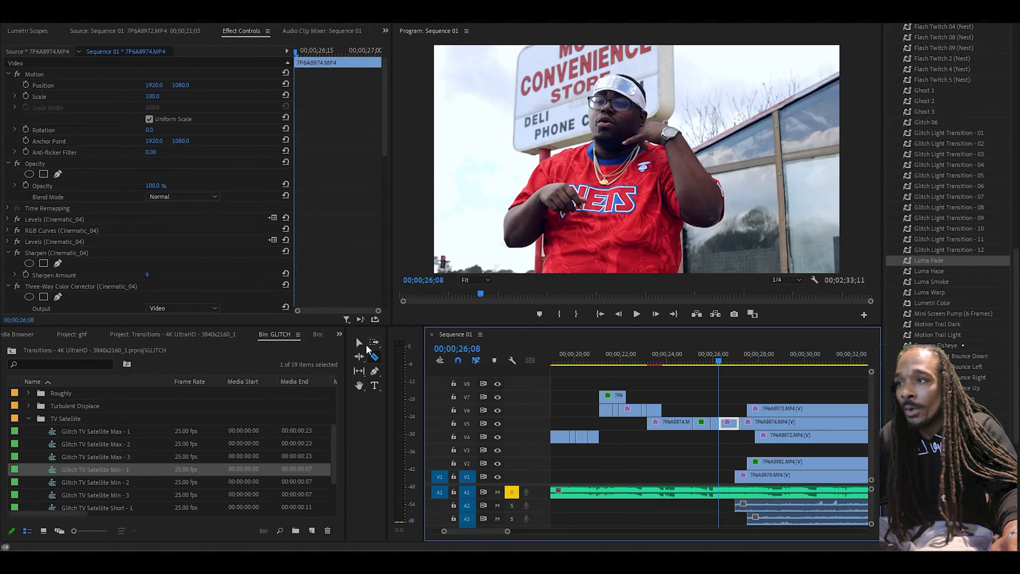
pyautogui.click(359, 342)
pyautogui.moveTo(741, 423); pyautogui.dragTo(719, 434)
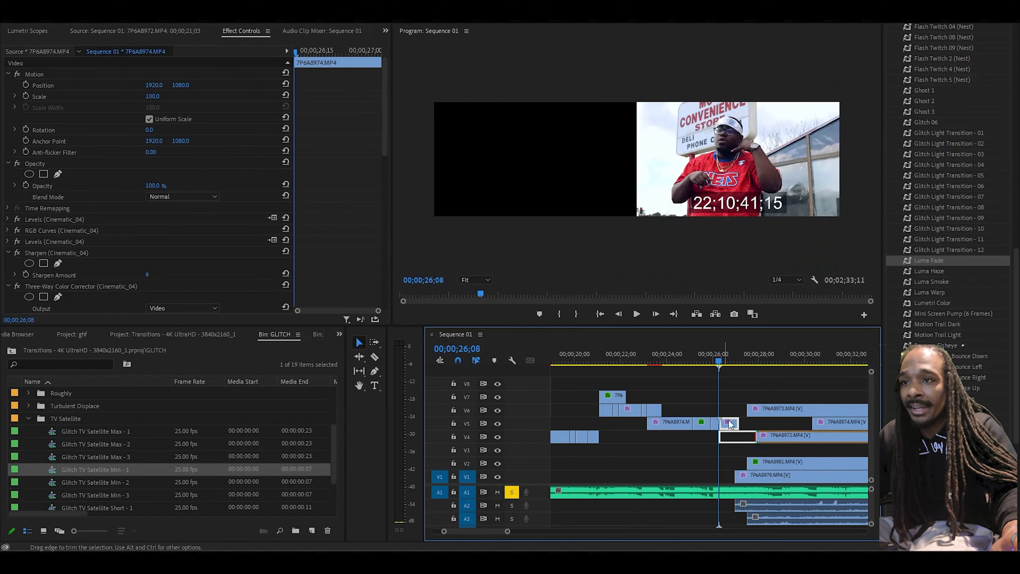
# Step: Remove both Levels (Cinematic_04) effects from the frozen 7P6A8974 segment on V5
pyautogui.doubleClick(729, 422)
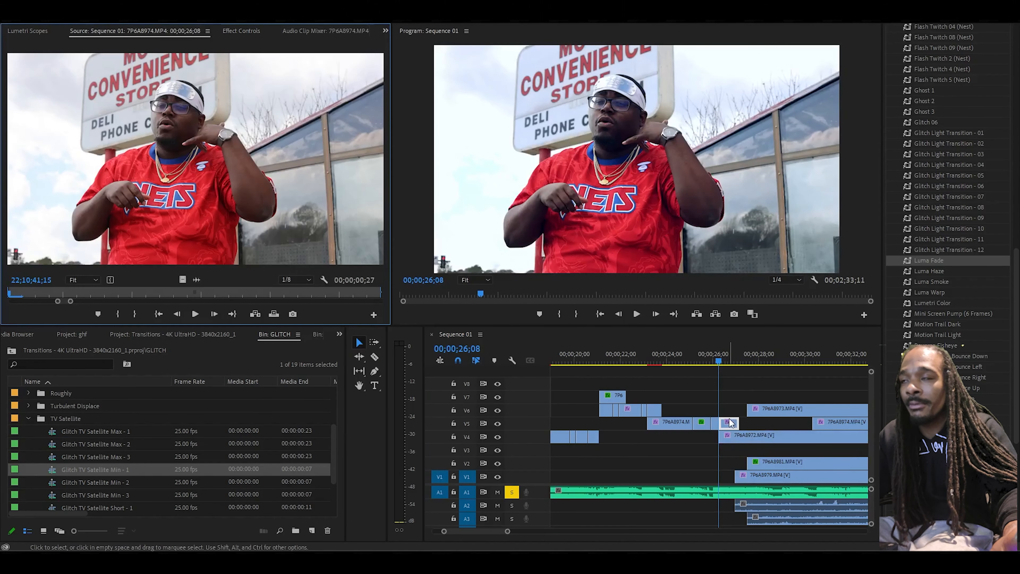
pyautogui.click(240, 31)
pyautogui.click(68, 219)
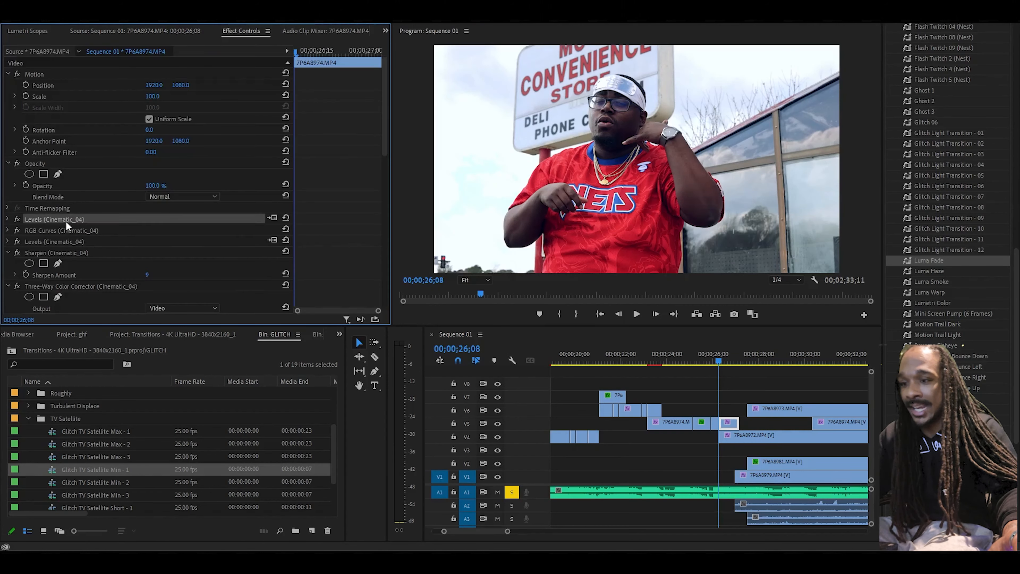
pyautogui.press('Delete')
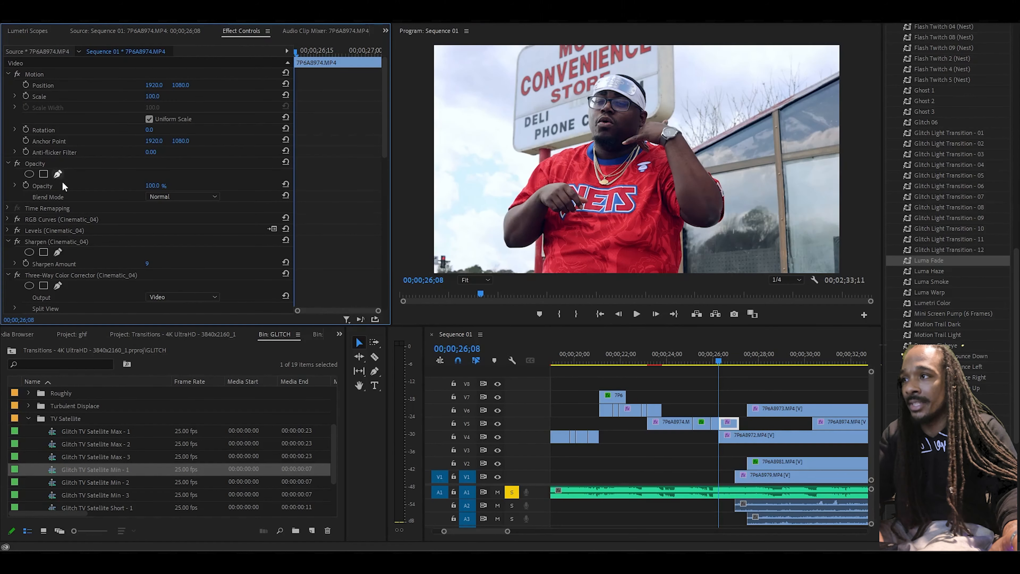
pyautogui.click(56, 231)
pyautogui.press('Delete')
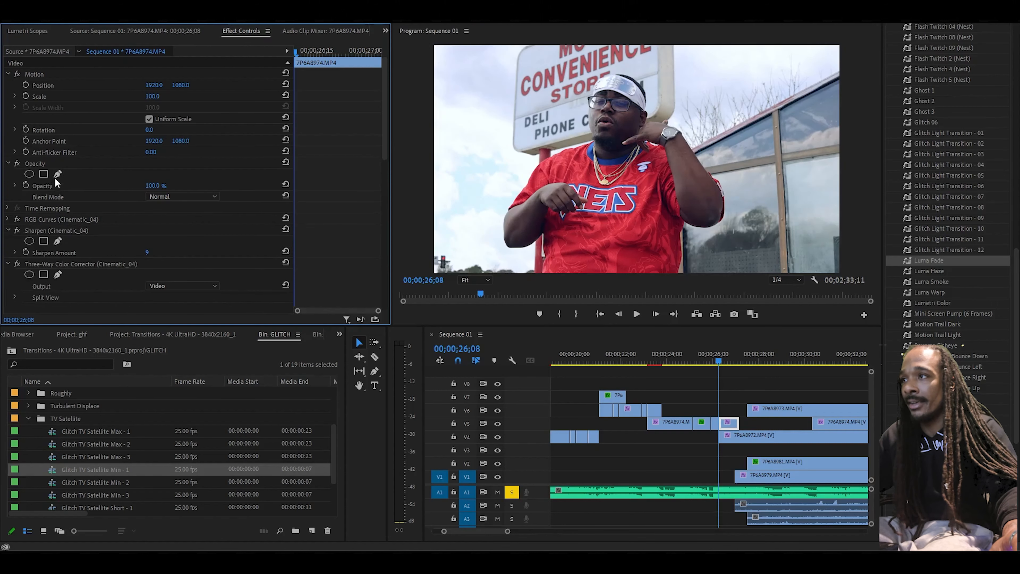
# Step: Draw a four-sided opacity mask around the upper window pane beside the performer's raised arm, and invert it to cut the pane out
pyautogui.click(57, 173)
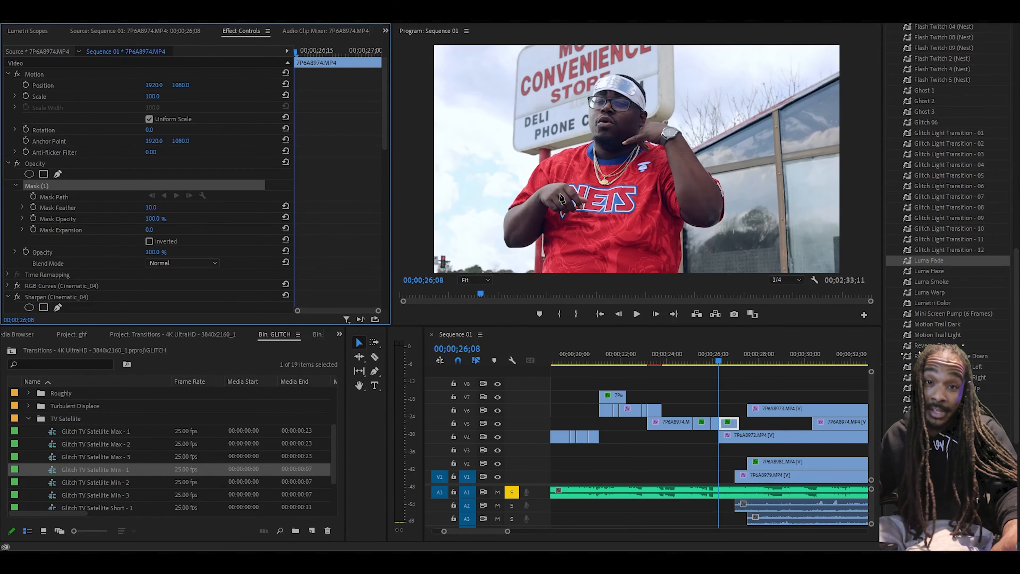
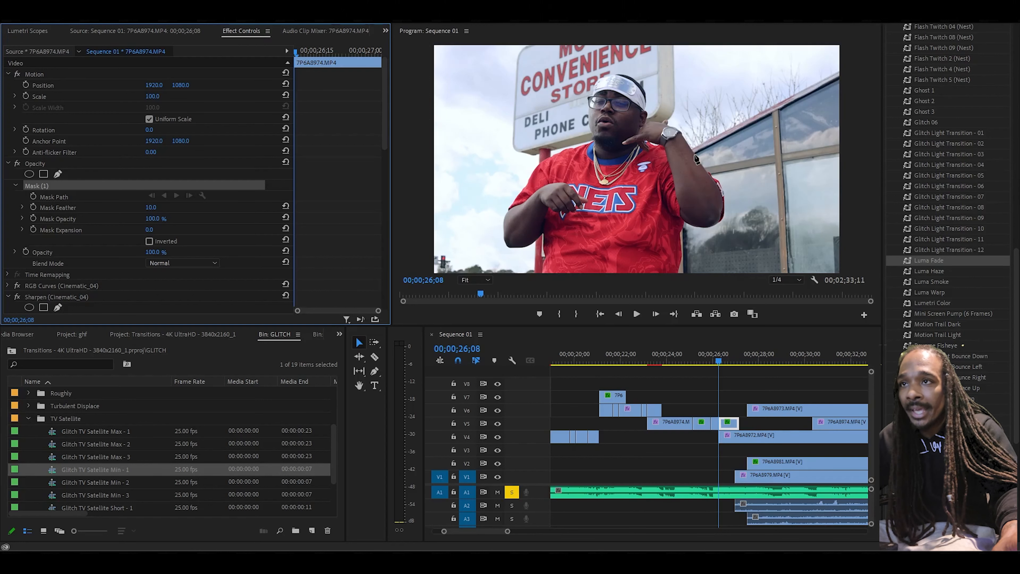
pyautogui.click(694, 154)
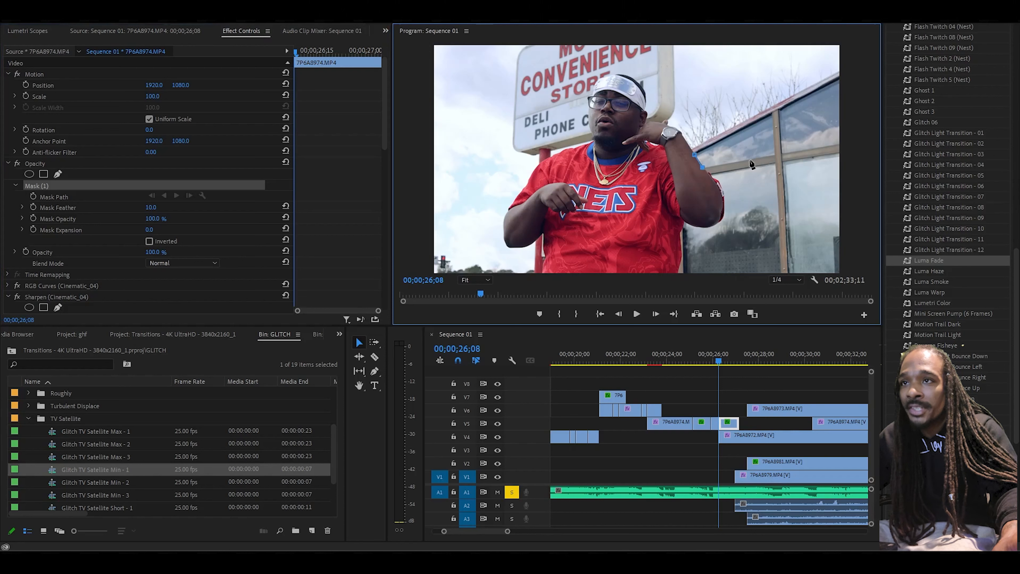
pyautogui.click(772, 155)
pyautogui.click(771, 114)
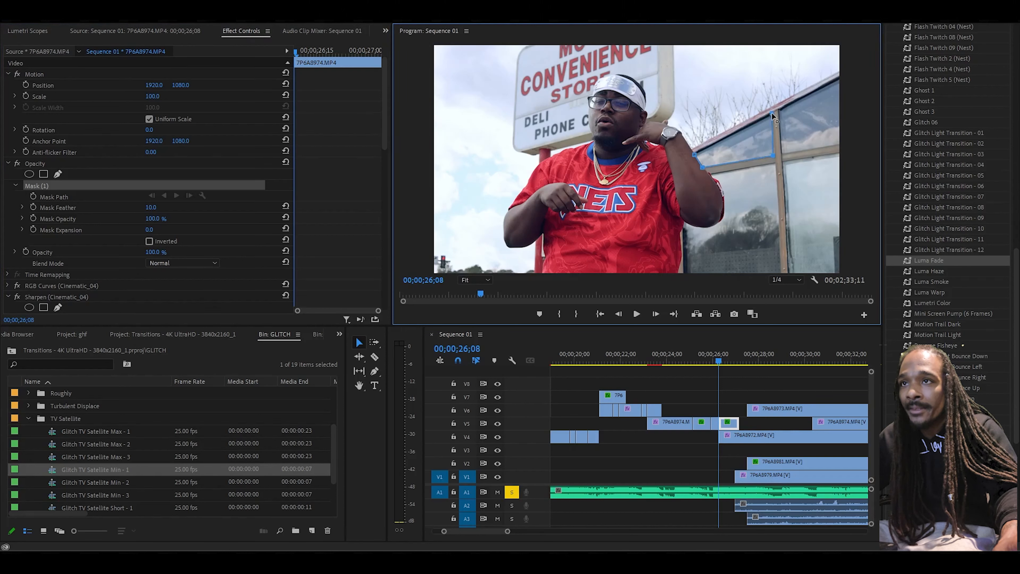
pyautogui.click(695, 156)
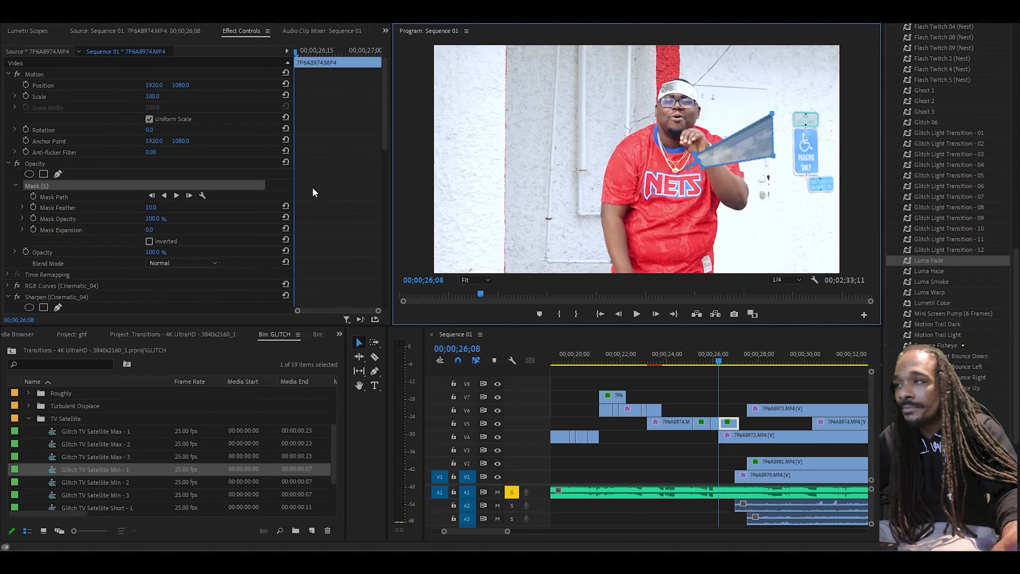
pyautogui.click(149, 242)
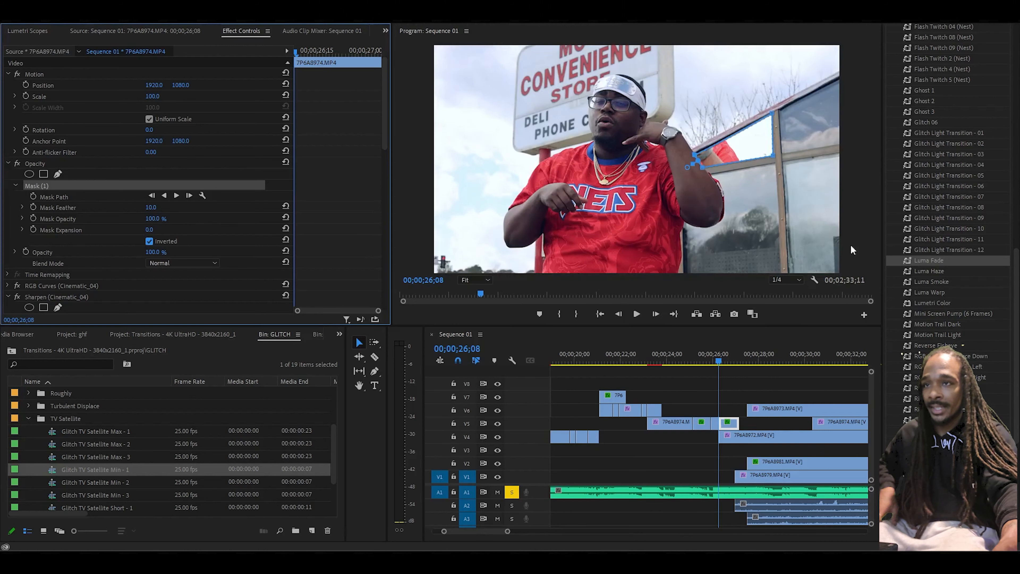
pyautogui.click(695, 154)
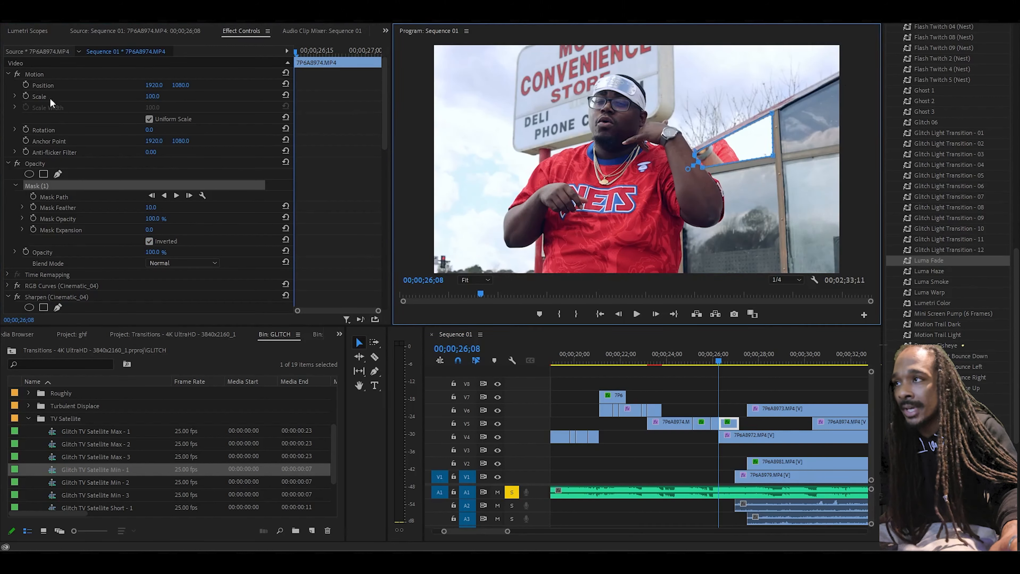
# Step: Add starting Position and Scale keyframes to the frozen segment at 00;00;26;08, and keyframe Scale to 1640 at 00;00;27;02
pyautogui.click(25, 85)
pyautogui.click(26, 96)
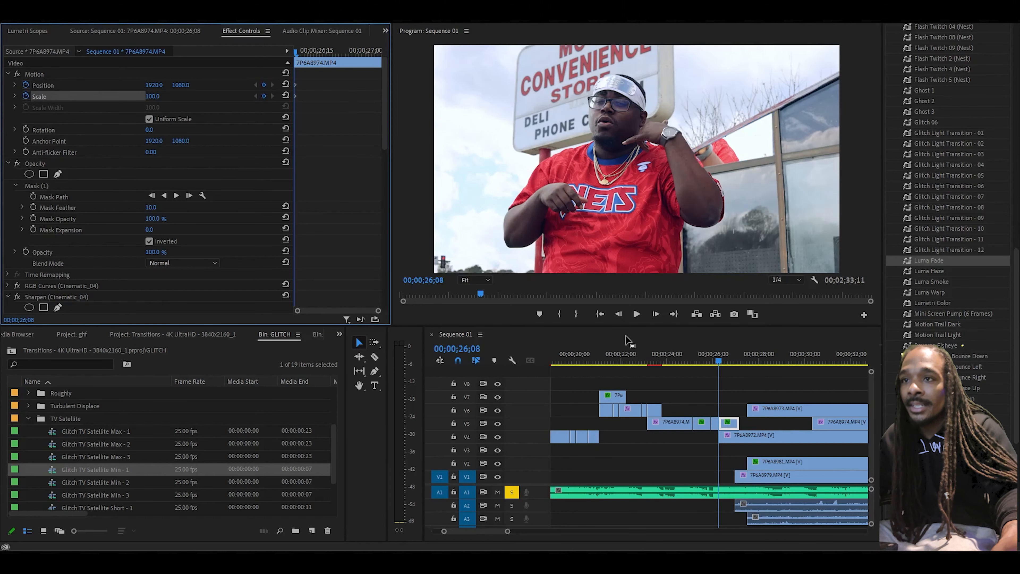
pyautogui.moveTo(297, 54); pyautogui.dragTo(372, 61)
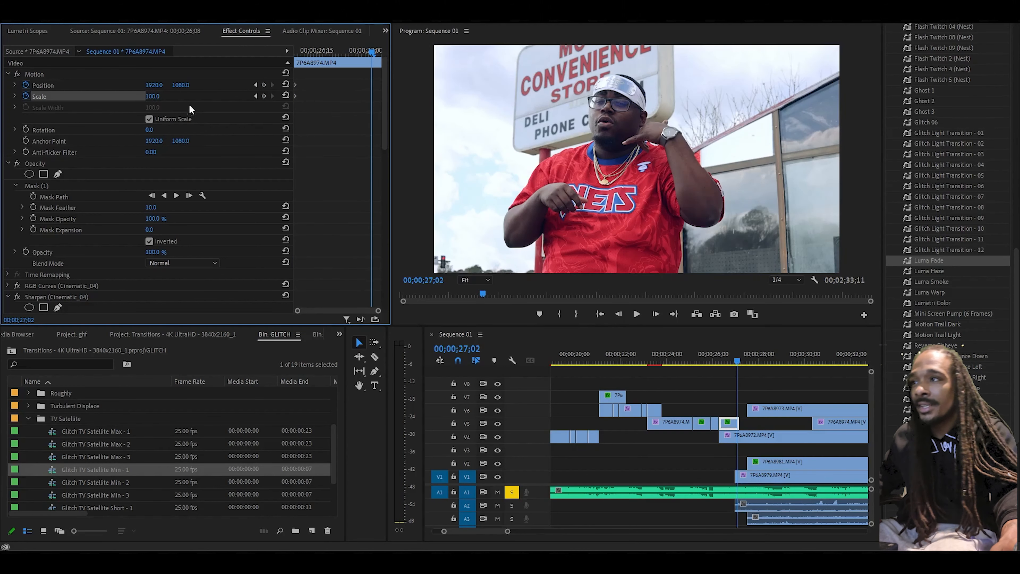
pyautogui.moveTo(150, 98); pyautogui.dragTo(767, 98)
# Step: At 00;00;27;02, reposition the enlarged frame to about -11708.7, 2056.8 so the window cutout fills the view
pyautogui.click(130, 76)
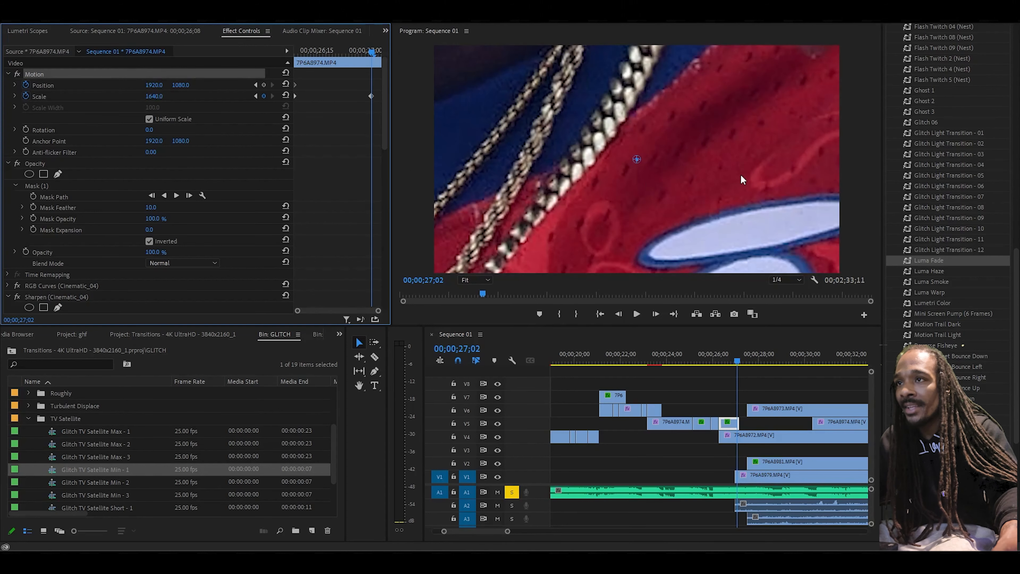
pyautogui.moveTo(742, 180); pyautogui.dragTo(6, 292)
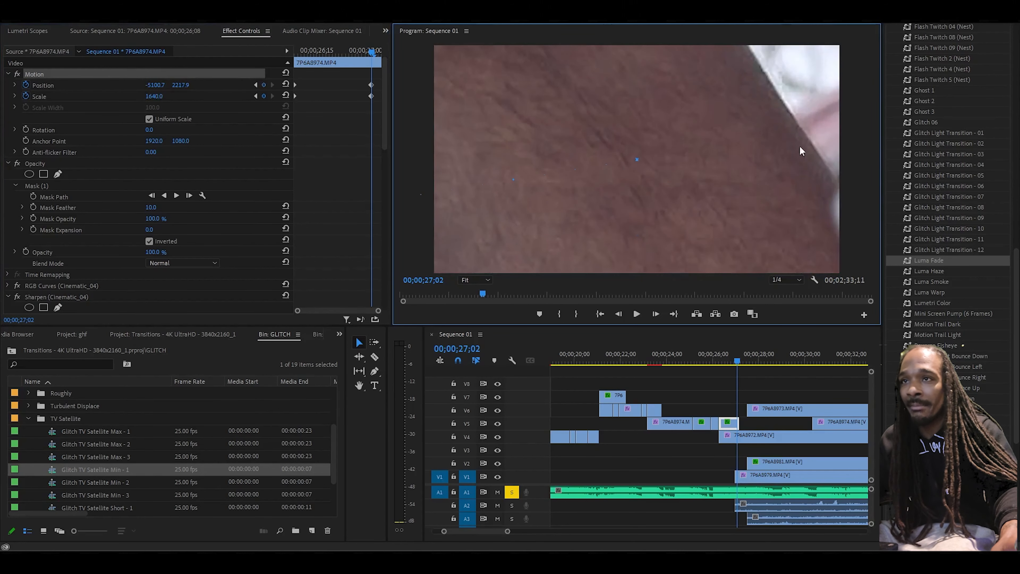
pyautogui.moveTo(801, 150); pyautogui.dragTo(99, 135)
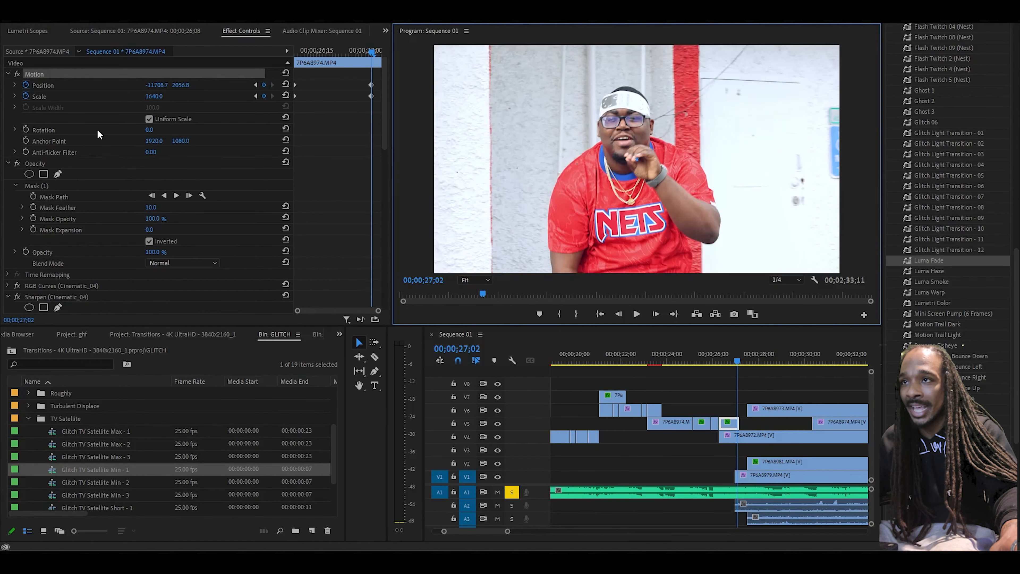
# Step: Play back the masked window zoom transition from the start of the frozen segment at 00;00;26;08
pyautogui.moveTo(320, 51); pyautogui.dragTo(101, 79)
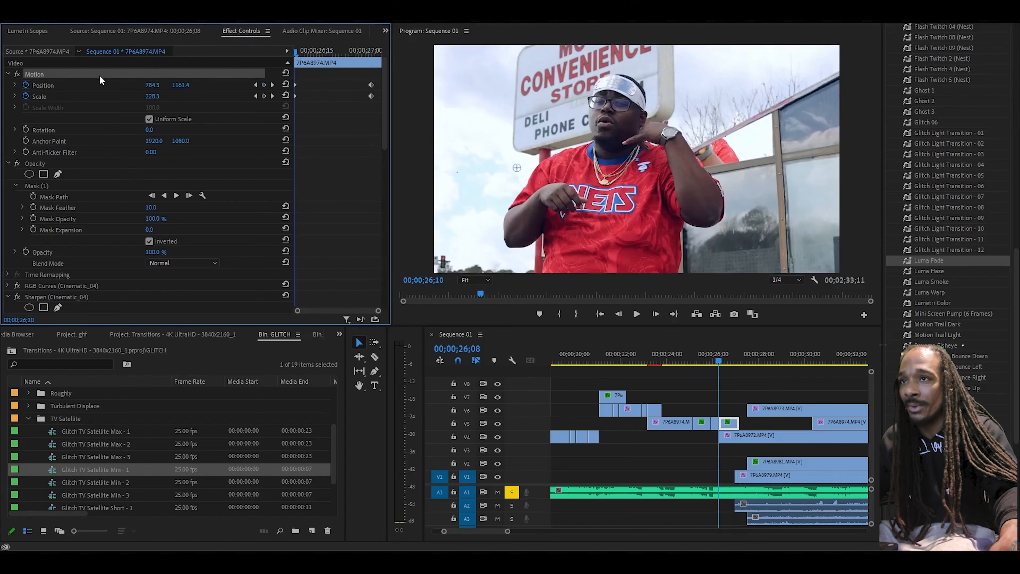
pyautogui.click(636, 313)
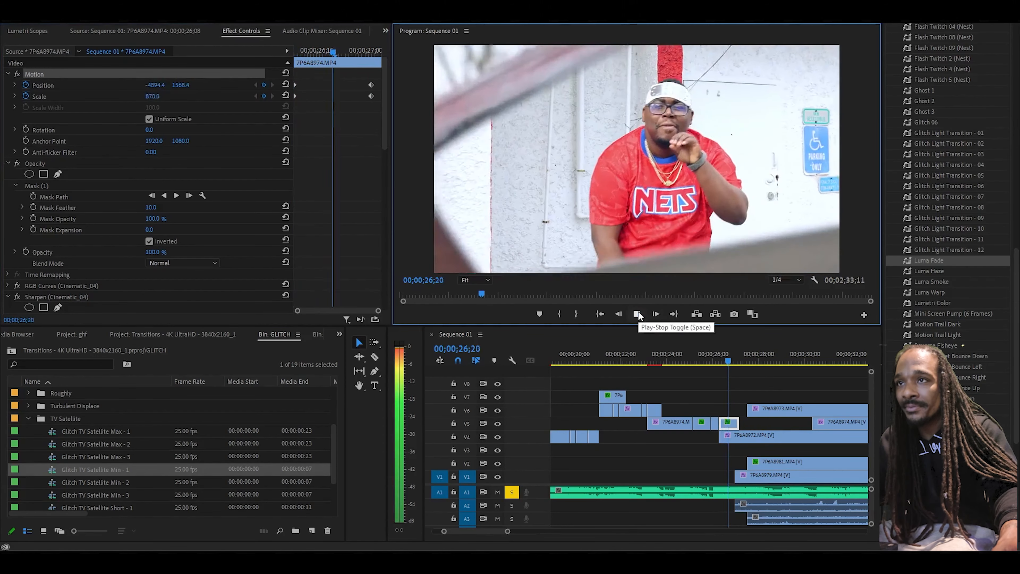
pyautogui.click(637, 314)
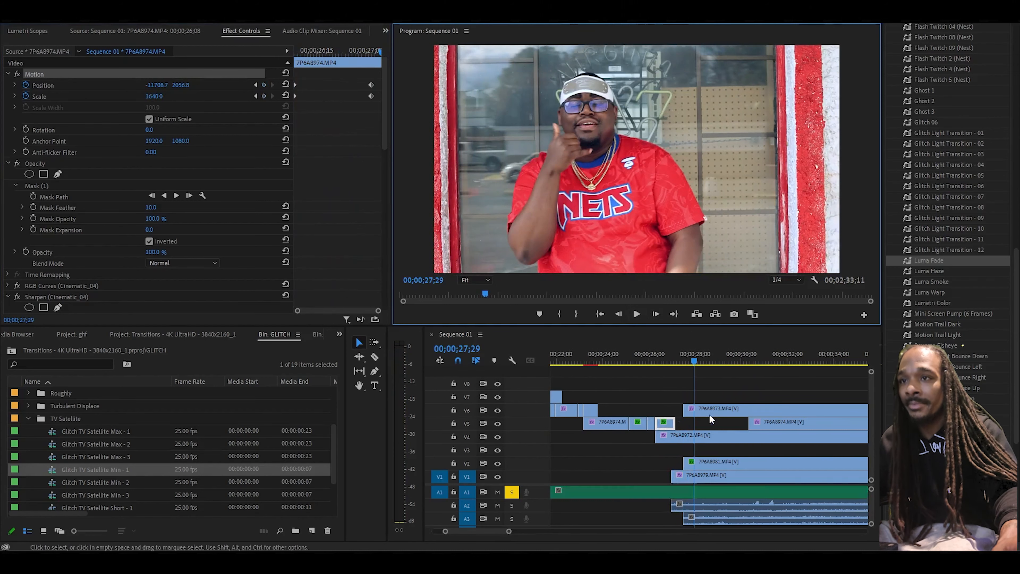
# Step: Trim the start of 7P6A8973 on V6 to about 00;00;28;09, and cut 7P6A8972 on V4 at 00;00;26;29 and 00;00;28;09
pyautogui.moveTo(683, 414); pyautogui.dragTo(705, 414)
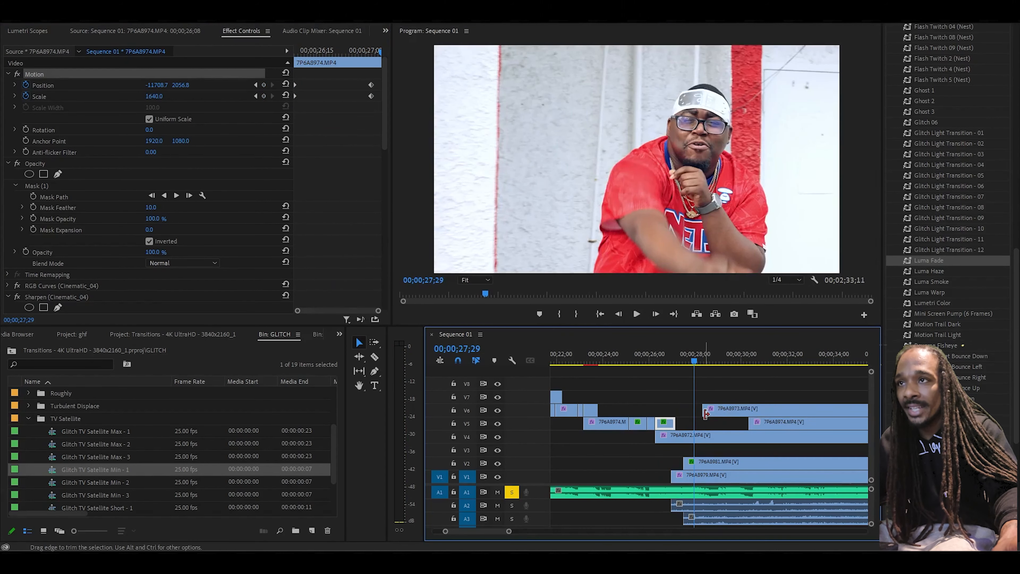
pyautogui.click(375, 356)
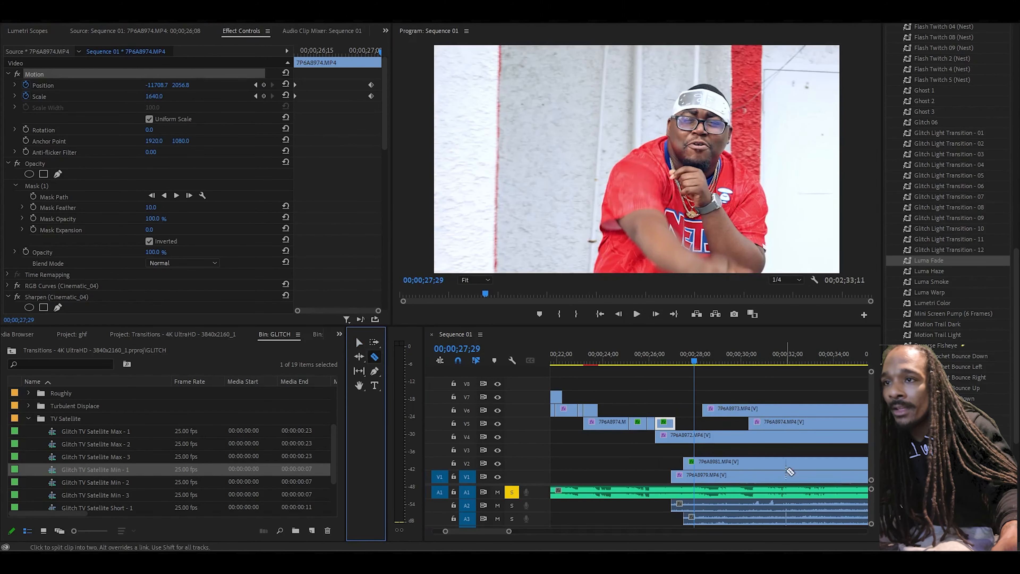
pyautogui.click(703, 436)
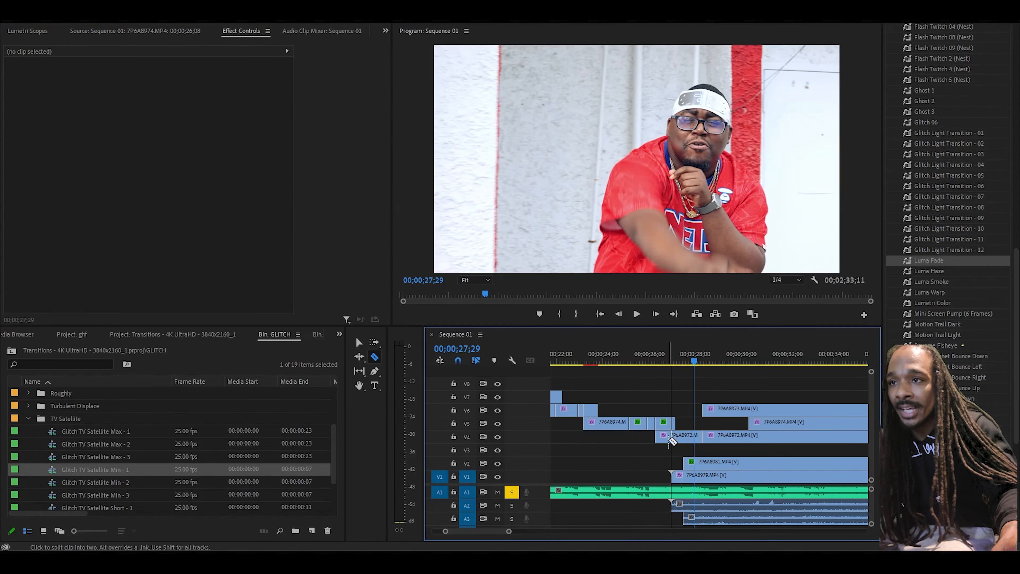
pyautogui.click(675, 438)
pyautogui.click(359, 341)
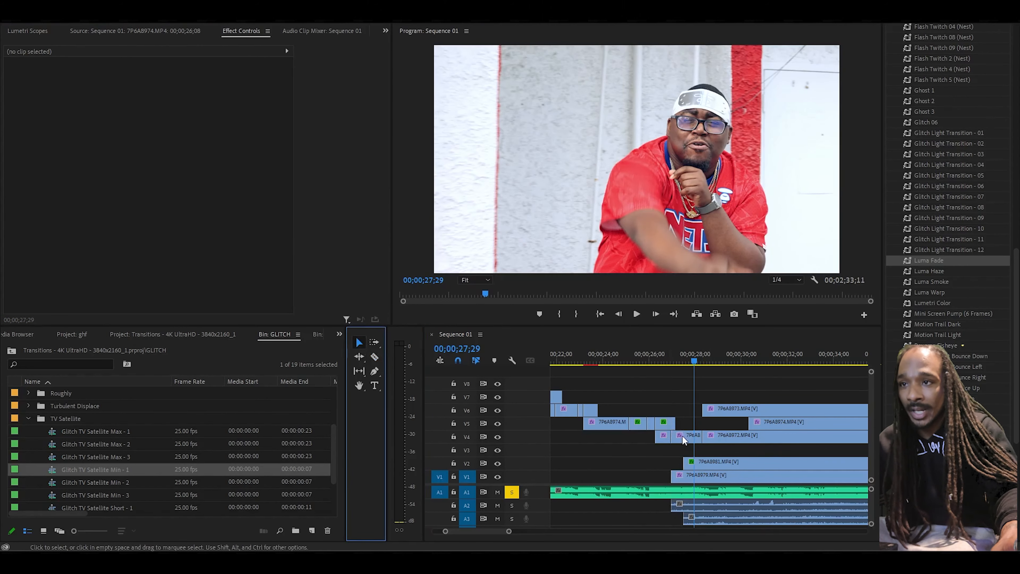
# Step: Duplicate the cut 7P6A8972 segment from V4 onto V3, and set the V4 segment's opacity to 50%
pyautogui.click(695, 439)
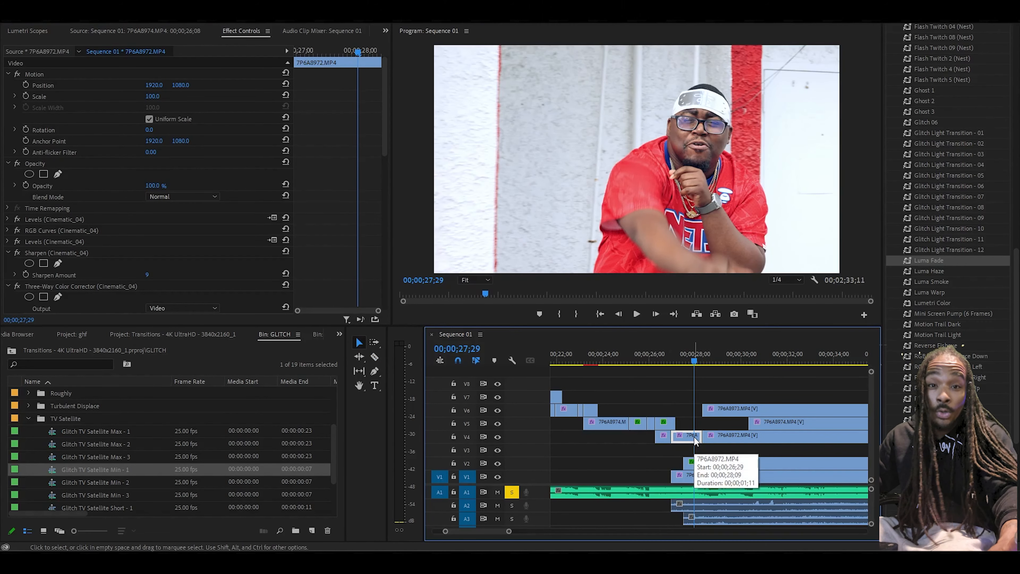
pyautogui.moveTo(688, 440); pyautogui.dragTo(687, 450)
pyautogui.doubleClick(686, 441)
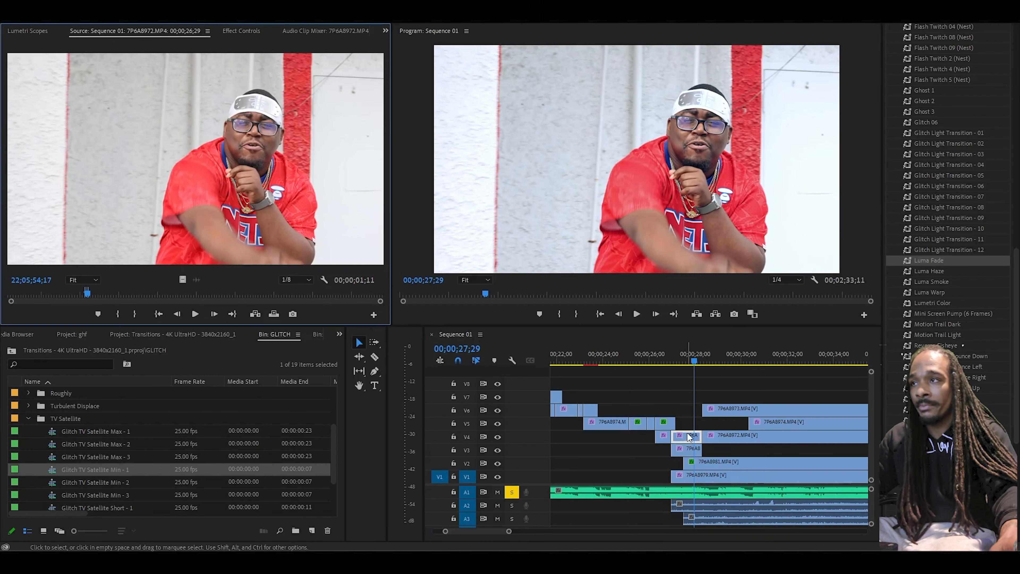
pyautogui.click(240, 30)
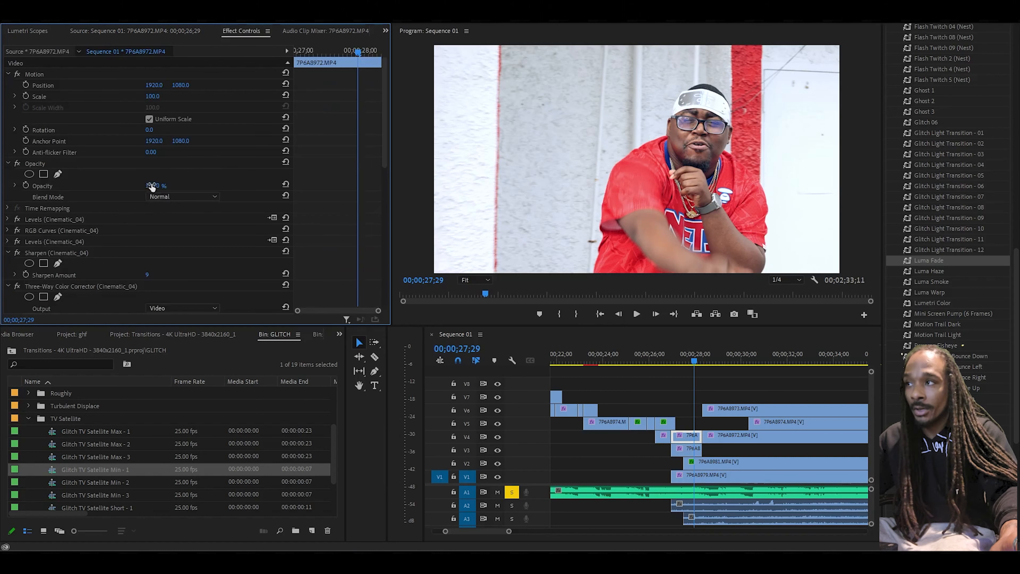
pyautogui.moveTo(152, 185); pyautogui.dragTo(113, 185)
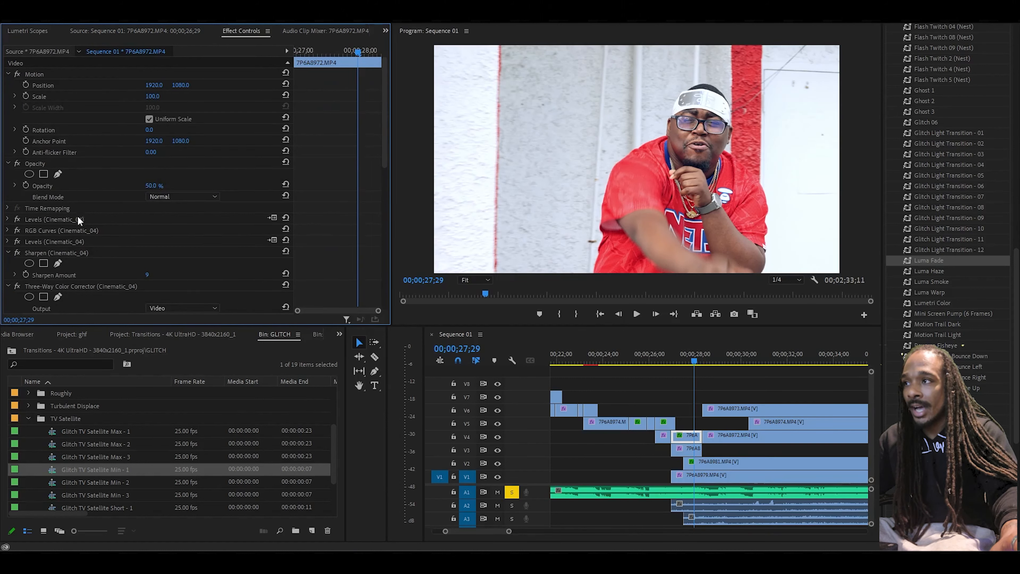
# Step: Reverse the playback speed of the semi-transparent 7P6A8972 segment on V4
pyautogui.rightClick(679, 438)
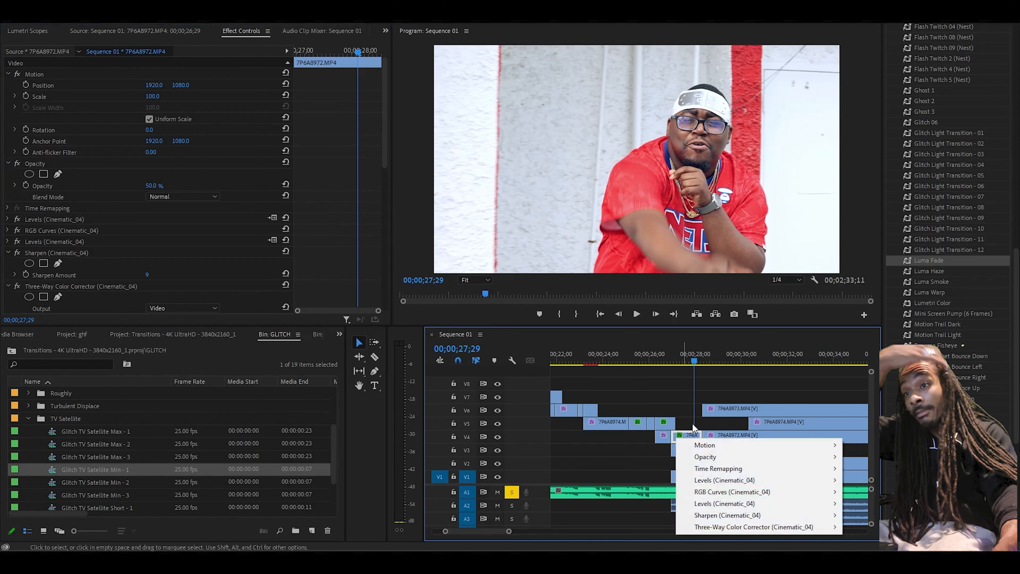
pyautogui.click(694, 433)
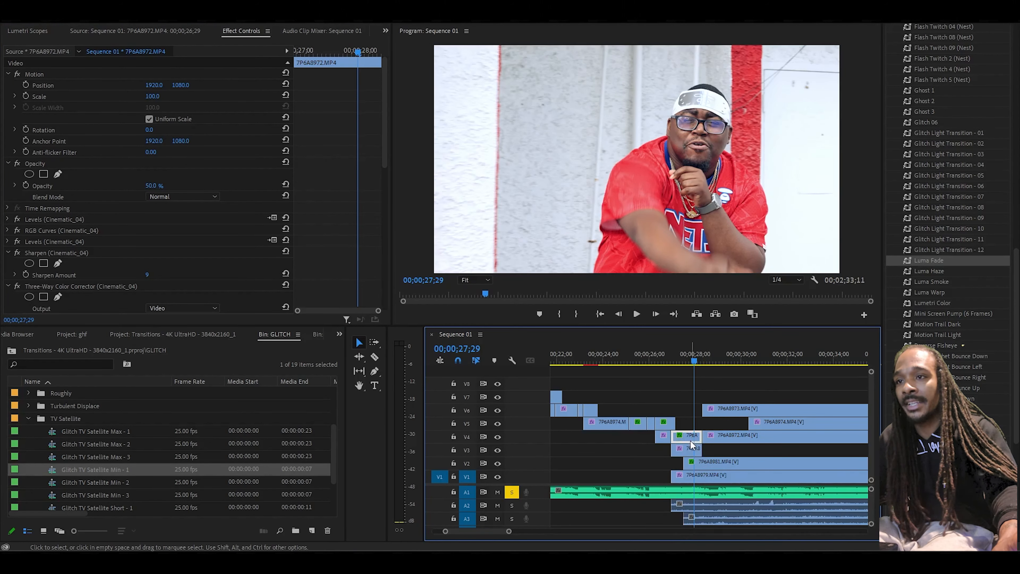
pyautogui.rightClick(689, 441)
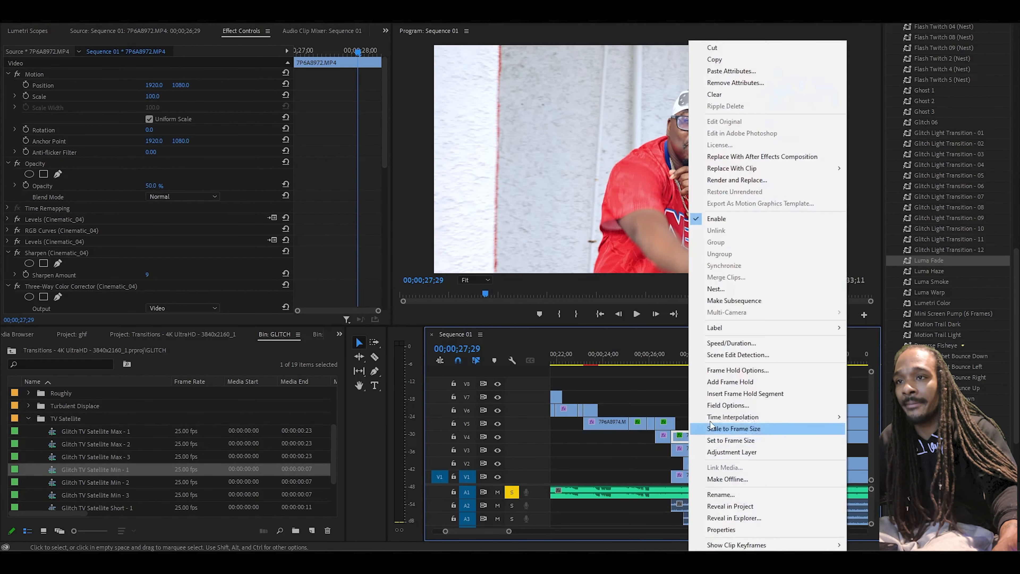
pyautogui.click(744, 347)
pyautogui.click(457, 280)
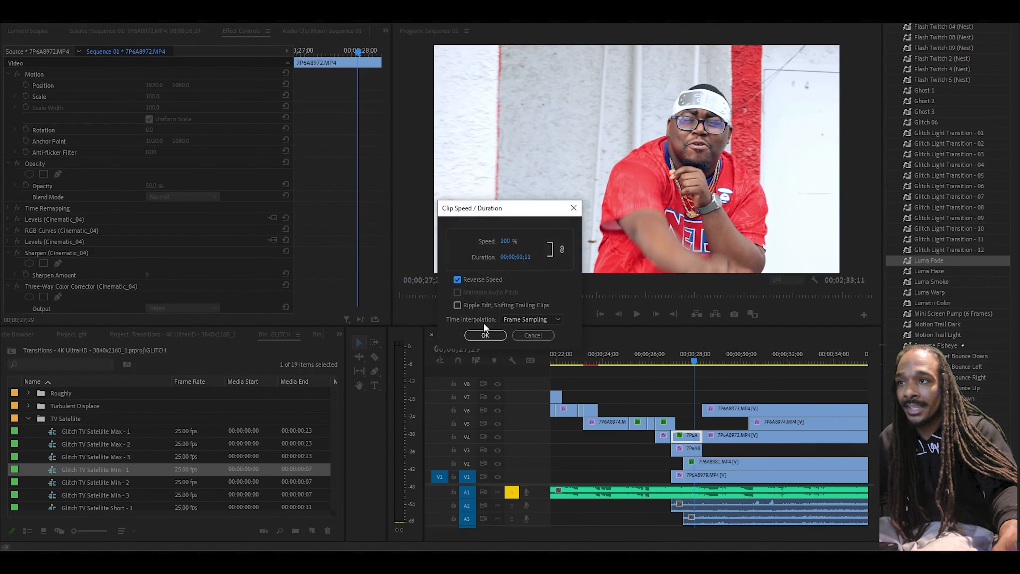
pyautogui.click(489, 337)
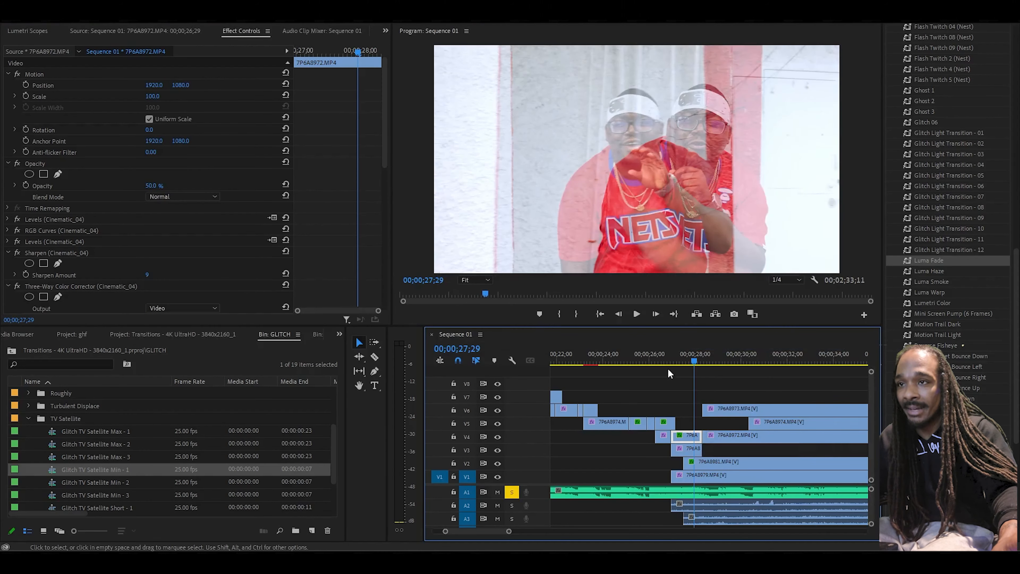
# Step: Lower the reversed V4 segment's opacity to 16% and play back the ghosted overlay before and after the change
pyautogui.click(674, 359)
pyautogui.click(637, 314)
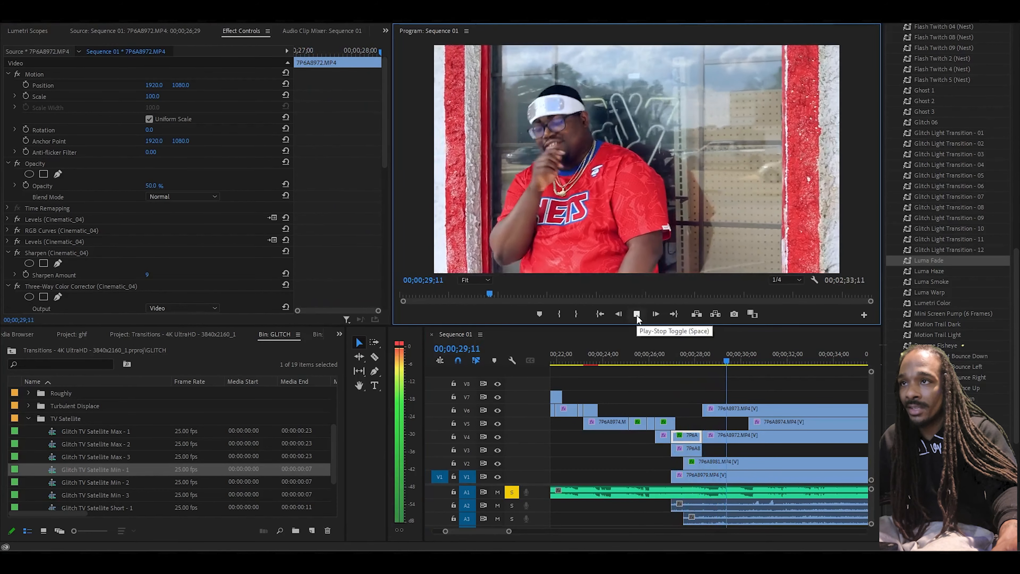
pyautogui.click(684, 361)
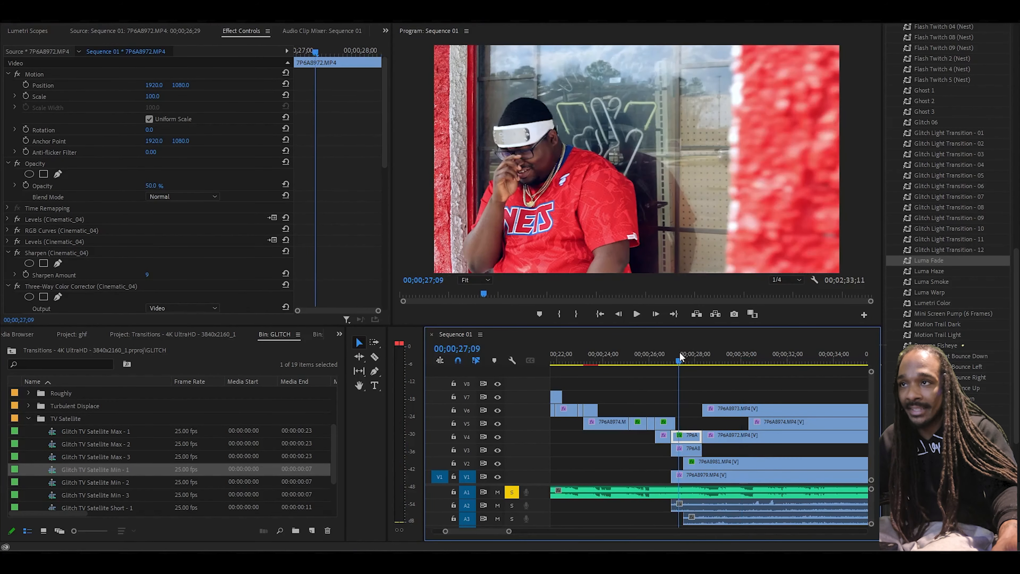
pyautogui.moveTo(688, 356); pyautogui.dragTo(689, 357)
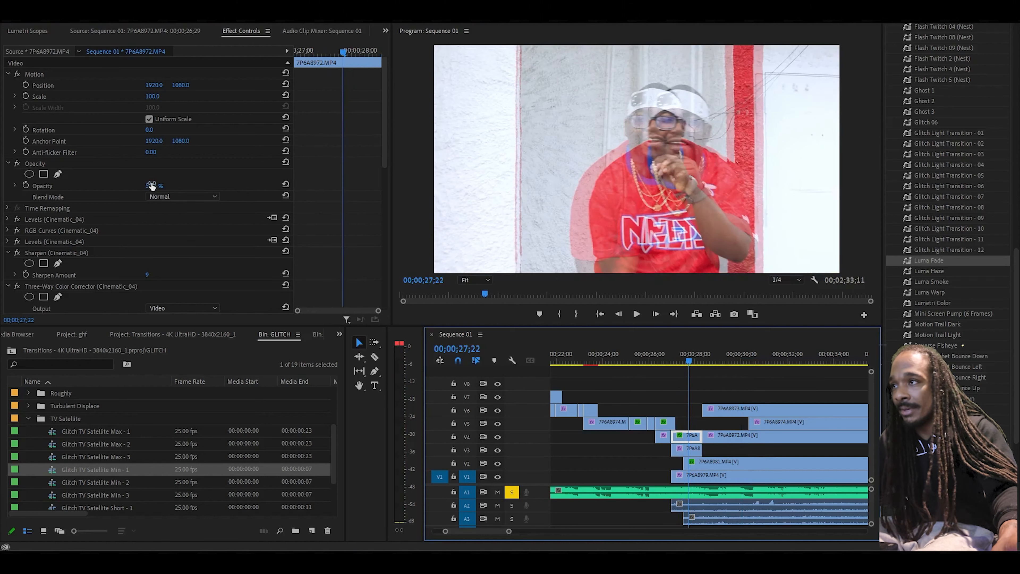
pyautogui.moveTo(152, 186); pyautogui.dragTo(138, 186)
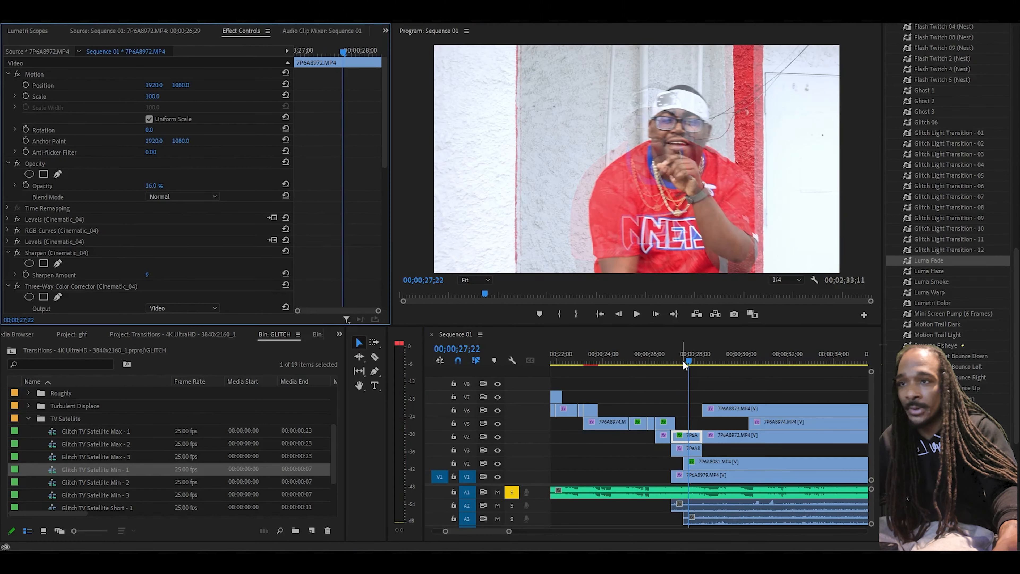
pyautogui.click(661, 353)
pyautogui.press('space')
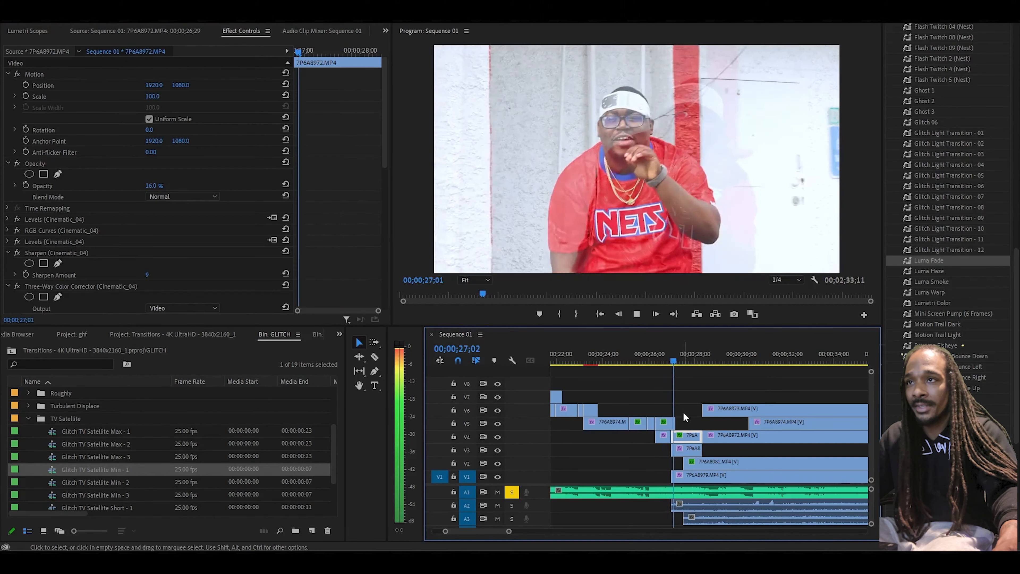
pyautogui.press('space')
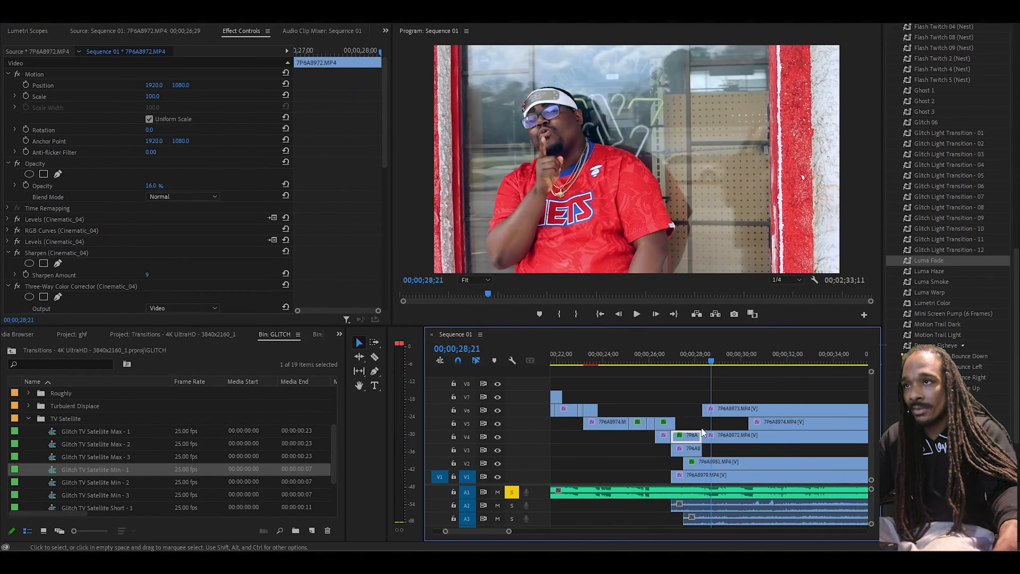
# Step: Trim the remaining V4 clip's start to just past the start of 7P6A8974 on V5, and cut off and delete the opening piece of 7P6A8981 on V2
pyautogui.scroll(-3, 568, 426)
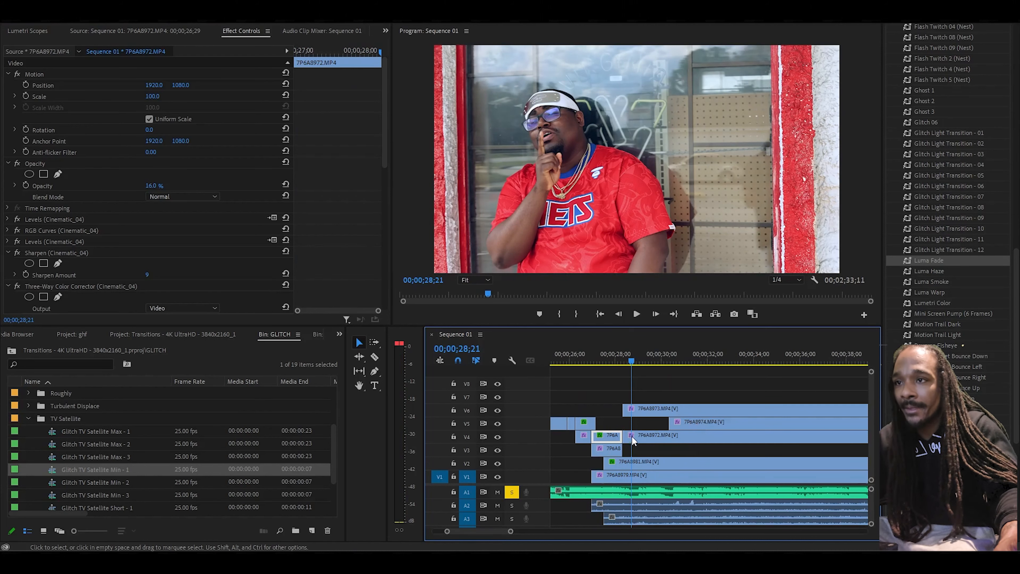
pyautogui.moveTo(626, 436); pyautogui.dragTo(684, 437)
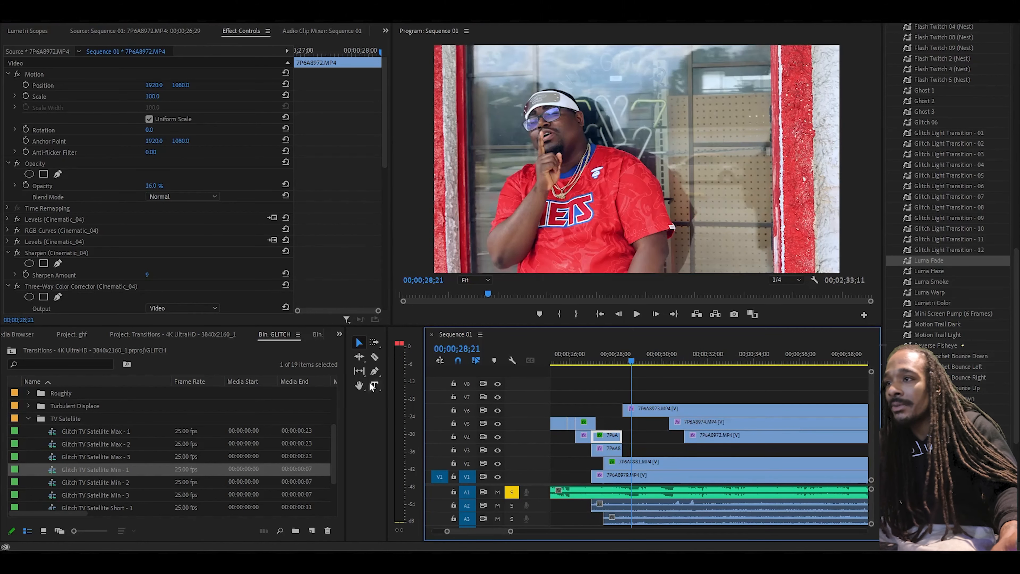
pyautogui.click(374, 357)
pyautogui.click(622, 463)
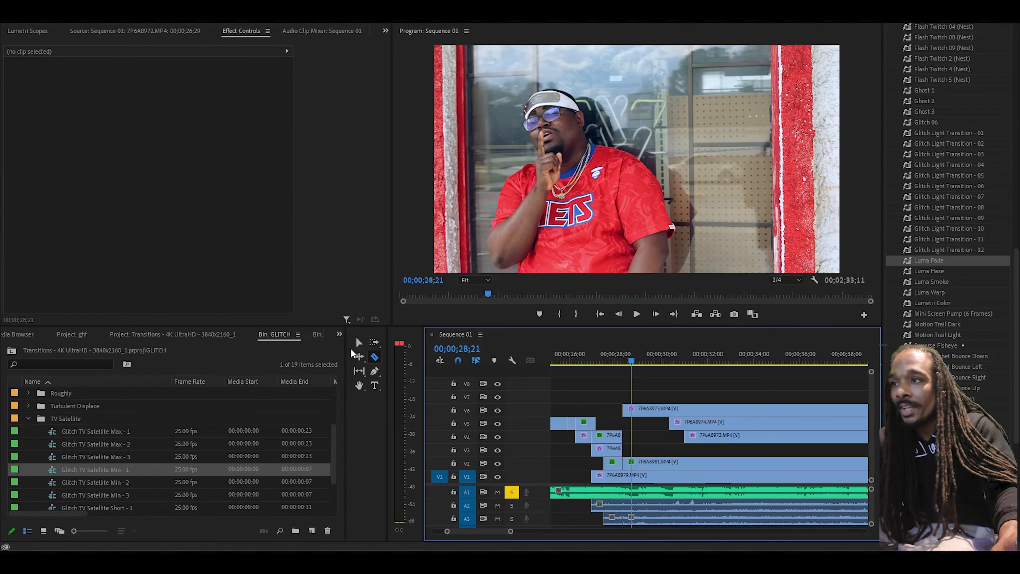
pyautogui.click(358, 342)
pyautogui.click(610, 467)
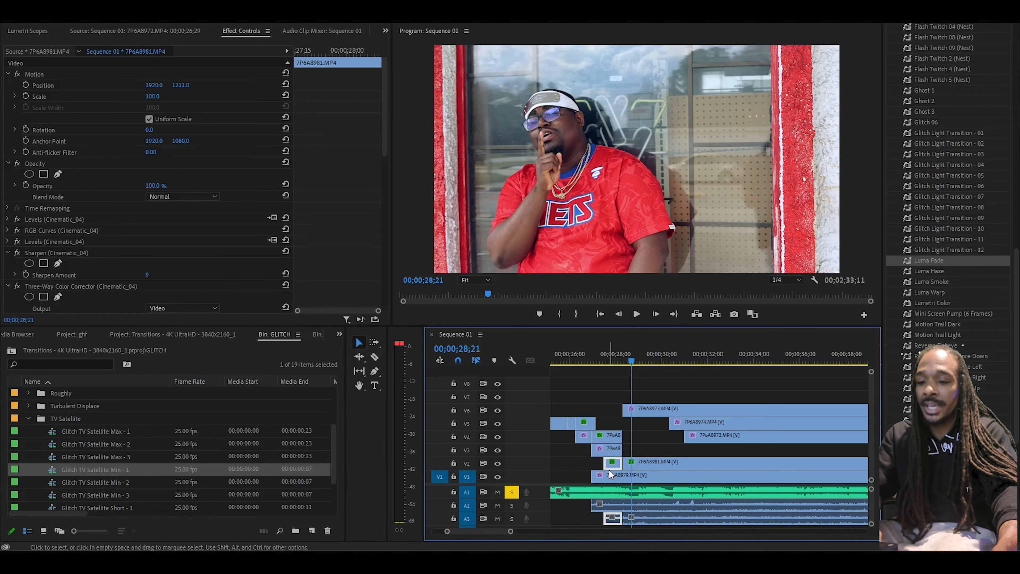
pyautogui.press('Delete')
# Step: Shift the starts of the V1 and V2 clips until V1 aligns with 7P6A8974 on V5, and cut 7P6A8973 on V6 at that point
pyautogui.click(598, 477)
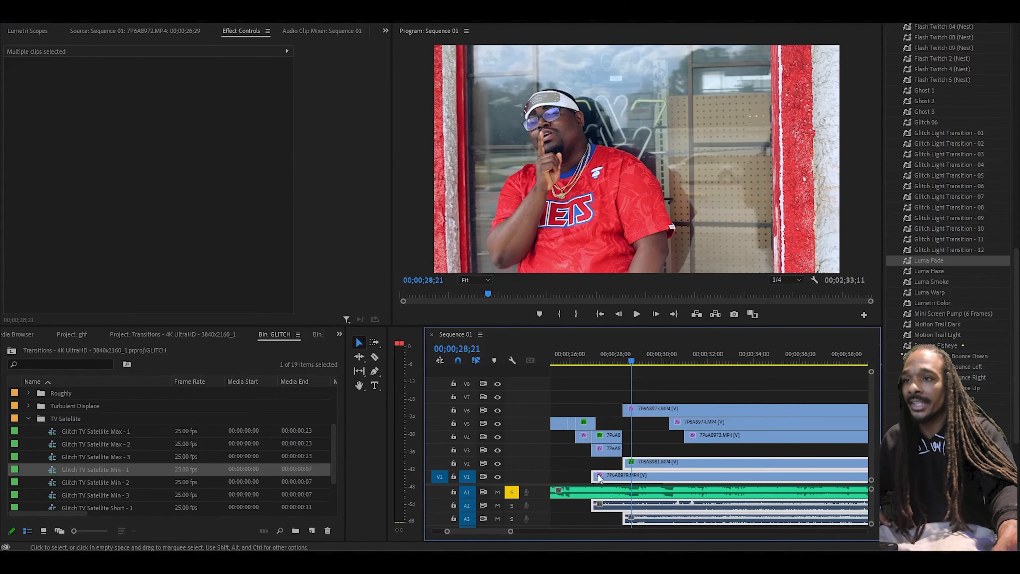
pyautogui.moveTo(598, 476); pyautogui.dragTo(664, 469)
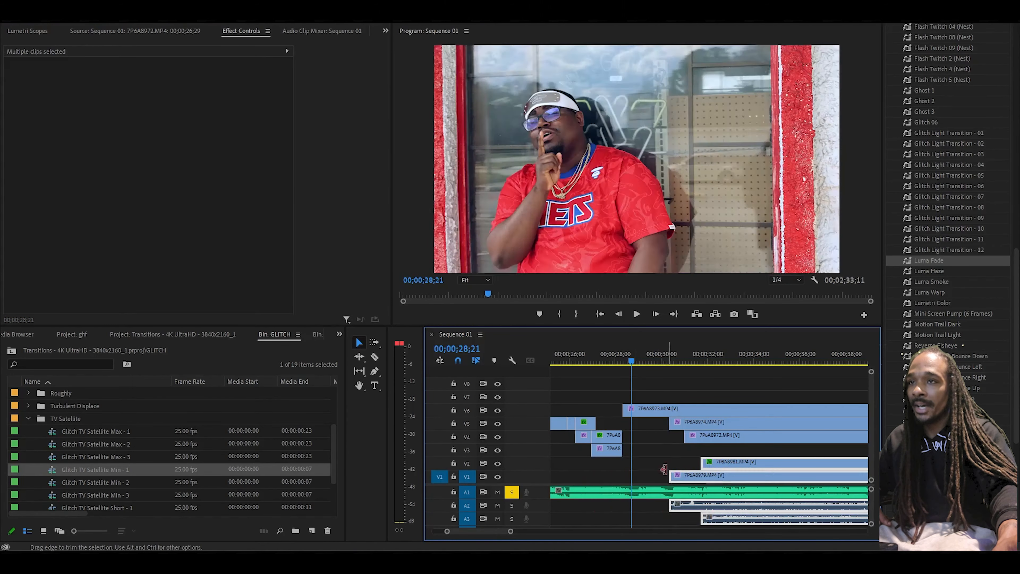
pyautogui.click(374, 357)
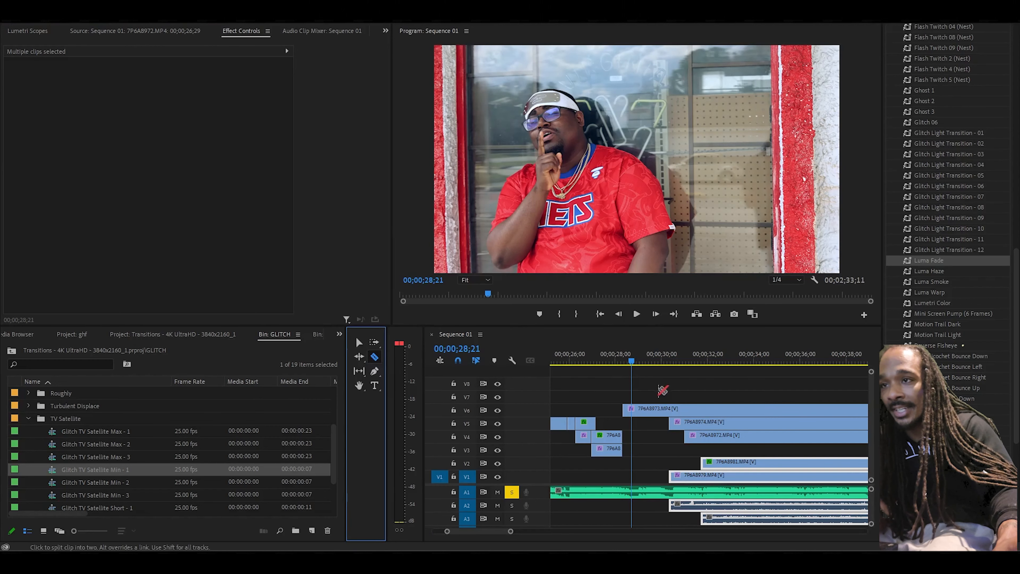
pyautogui.click(669, 409)
pyautogui.click(357, 343)
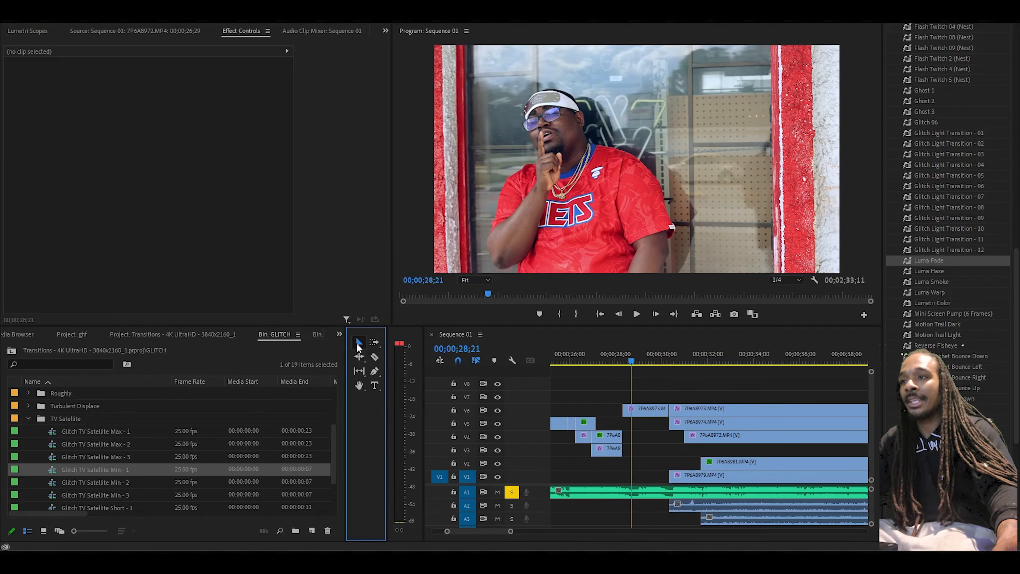
# Step: Duplicate the short 7P6A8973 segment from V6 onto V7 directly above it and select the copy
pyautogui.click(652, 410)
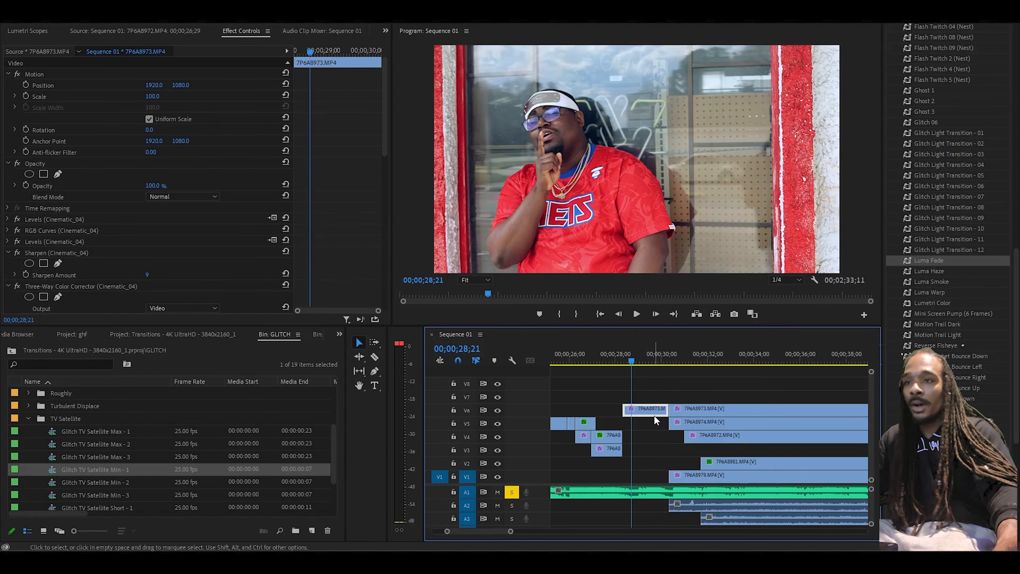
pyautogui.moveTo(655, 419); pyautogui.dragTo(657, 400)
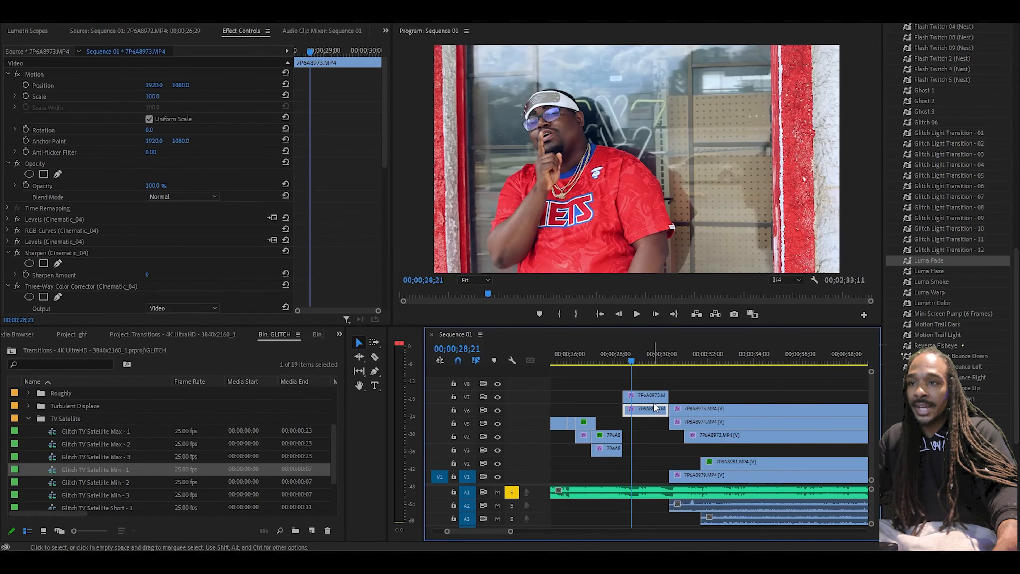
pyautogui.click(654, 397)
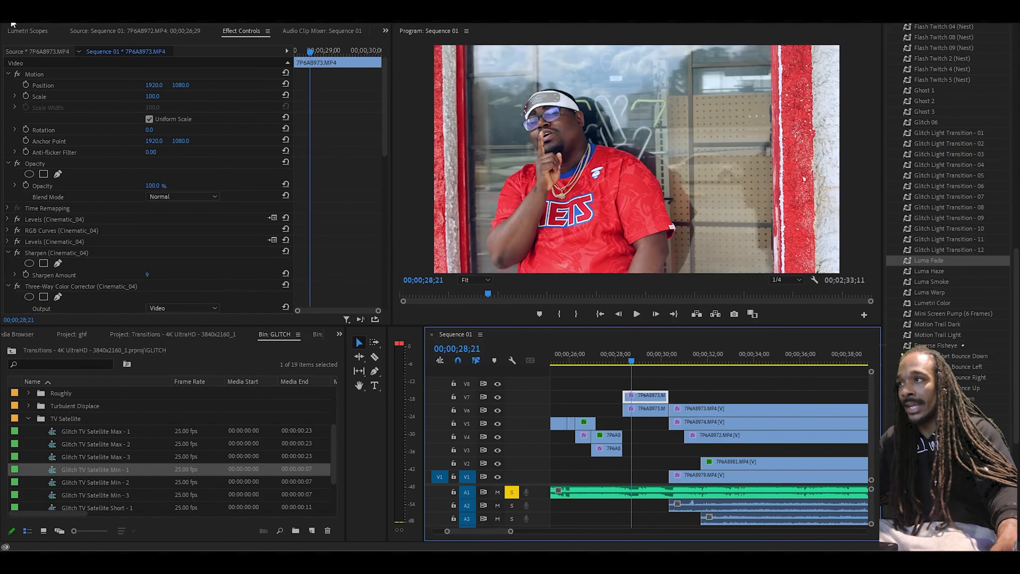
# Step: Save the project, replace the 7P6A8973 copy on V7 with an After Effects composition, and name the After Effects project udud
pyautogui.click(13, 24)
pyautogui.click(56, 149)
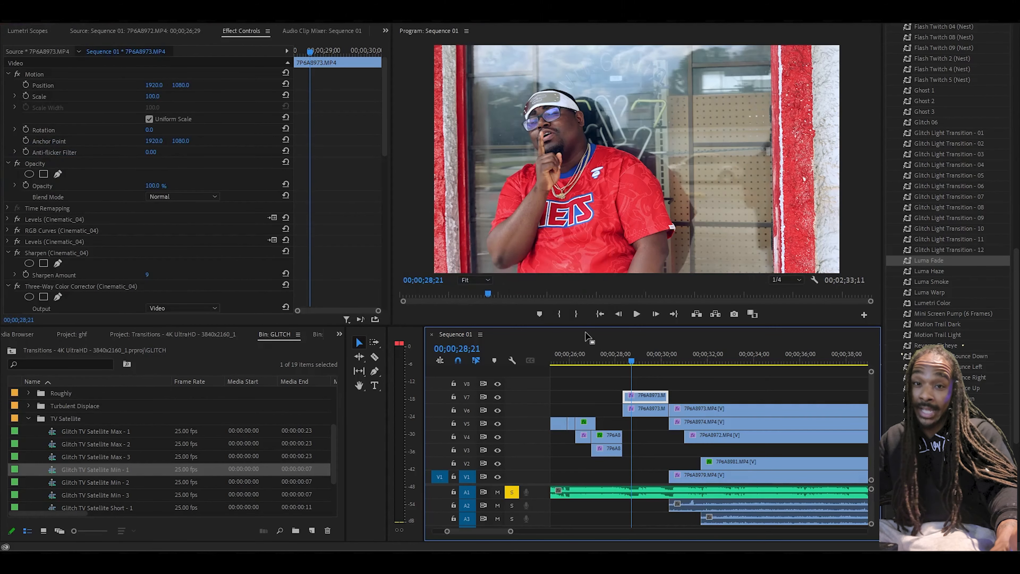
pyautogui.rightClick(653, 403)
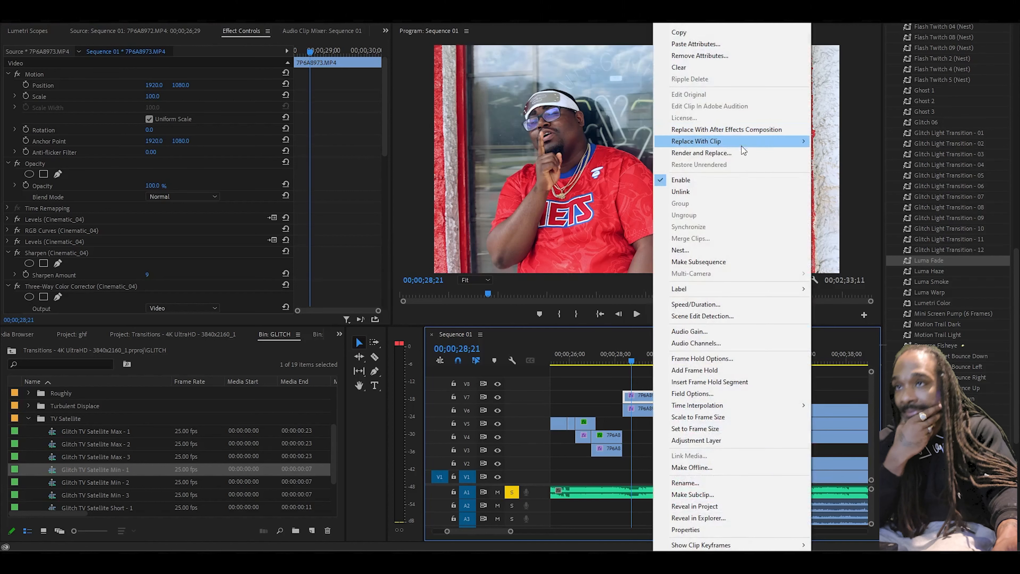
pyautogui.click(725, 130)
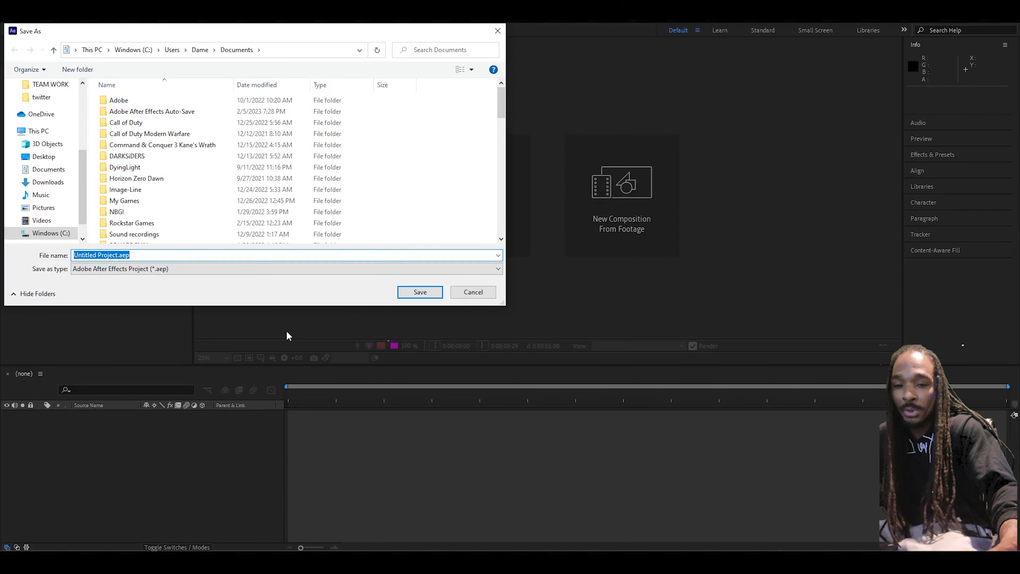
pyautogui.write('udu')
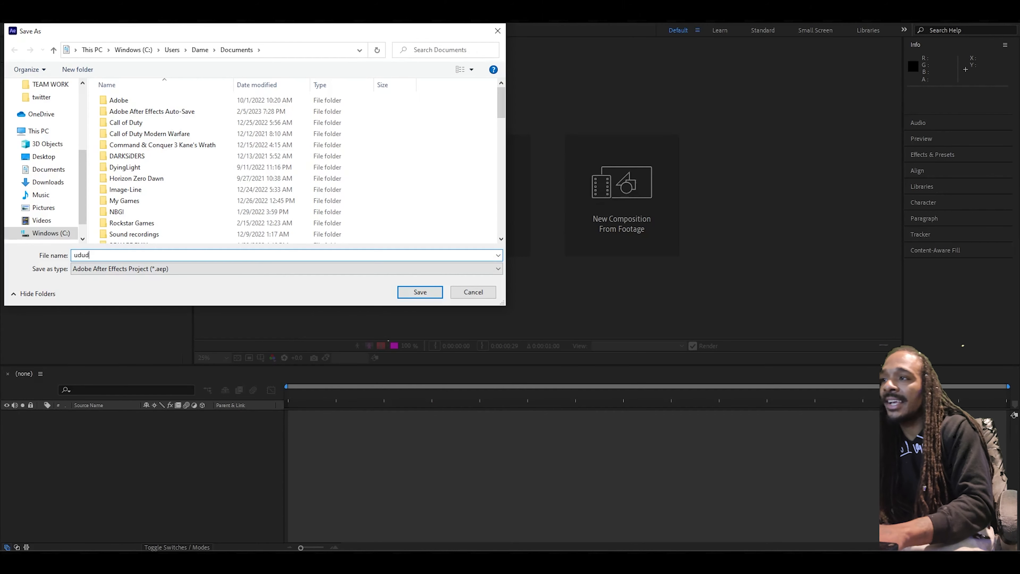
pyautogui.write('d')
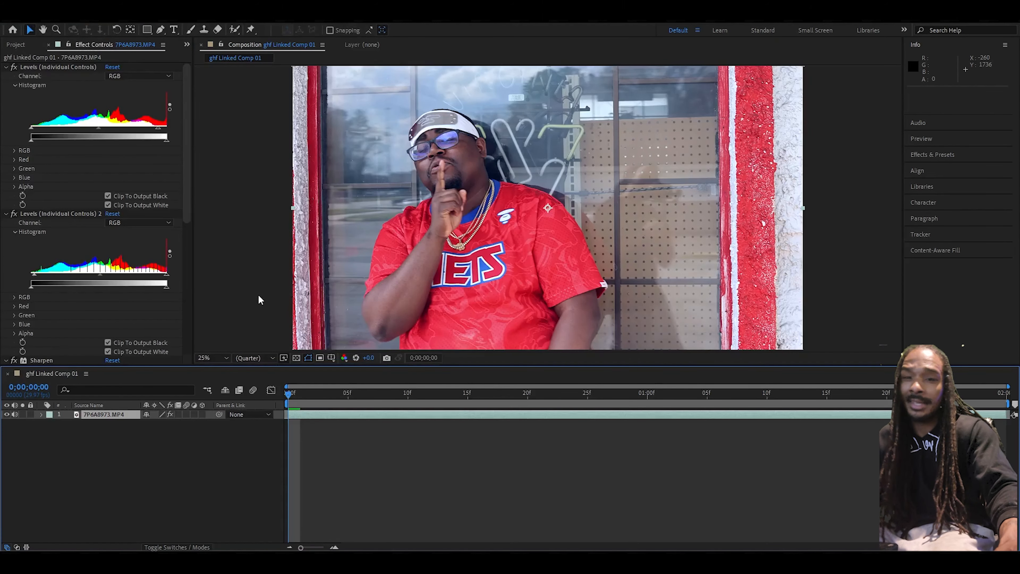
# Step: Open the 7P6A8973 layer and select the man with the Roto Brush, including his outline, jersey lettering and glasses
pyautogui.doubleClick(496, 234)
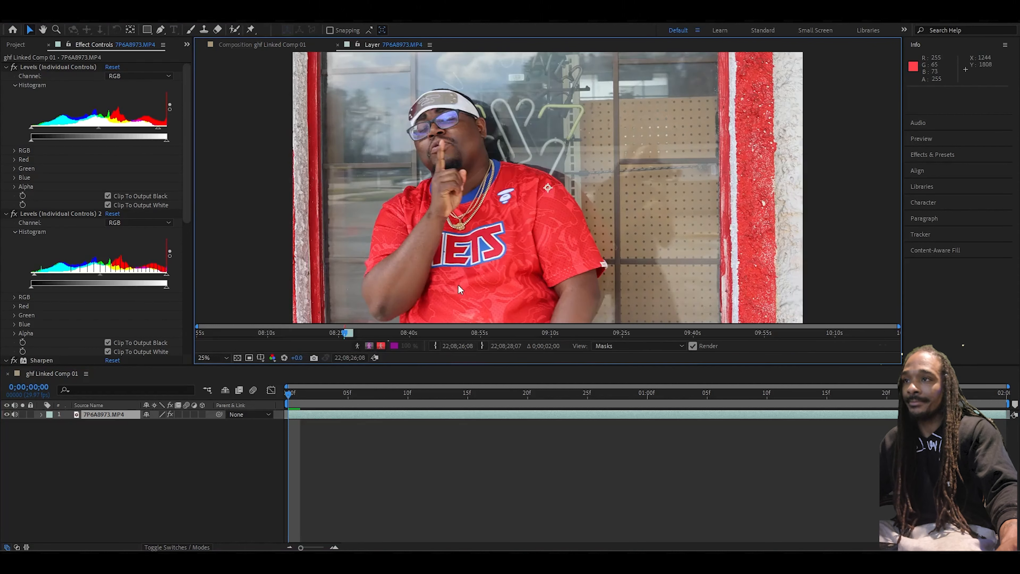
pyautogui.click(234, 29)
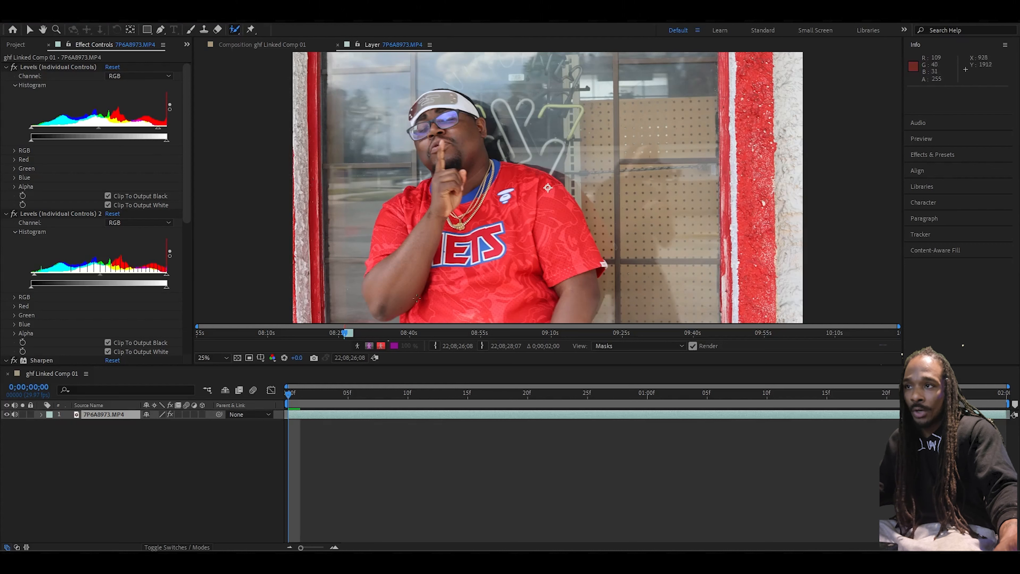
pyautogui.click(407, 319)
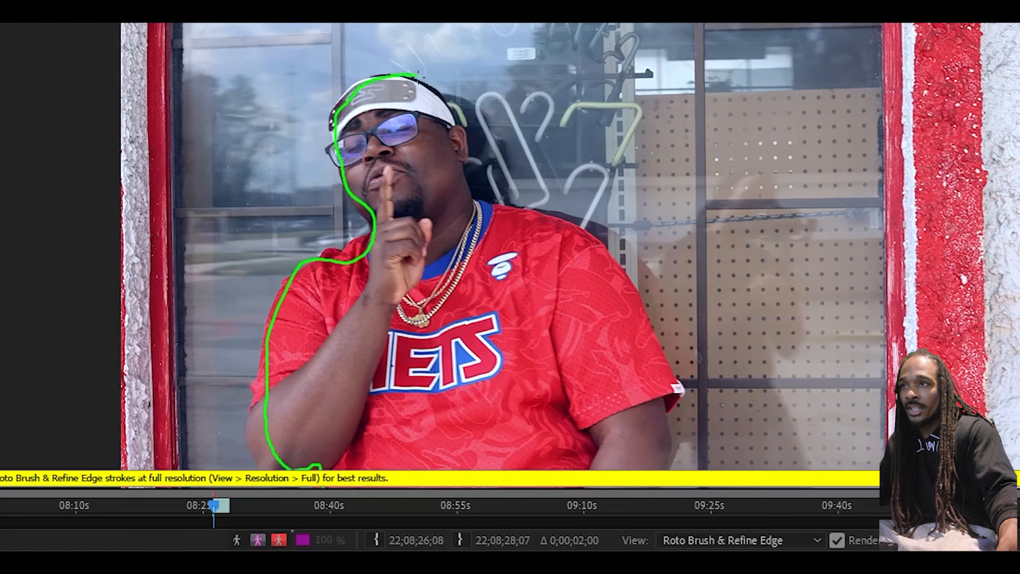
pyautogui.moveTo(437, 96)
pyautogui.mouseDown()
pyautogui.moveTo(455, 125)
pyautogui.moveTo(467, 196)
pyautogui.moveTo(591, 273)
pyautogui.moveTo(648, 363)
pyautogui.moveTo(660, 472)
pyautogui.mouseUp()
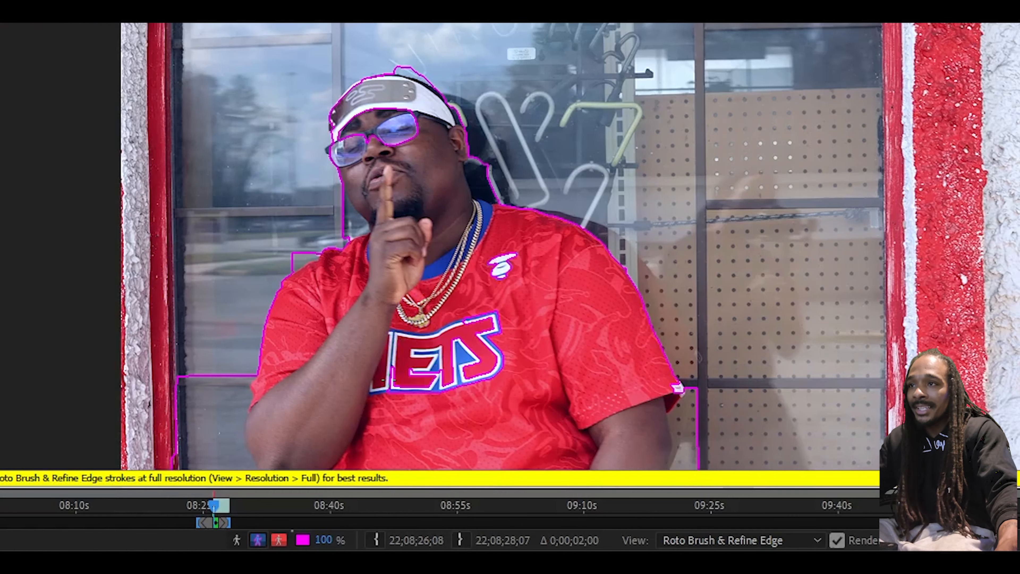
pyautogui.moveTo(424, 355); pyautogui.dragTo(448, 349)
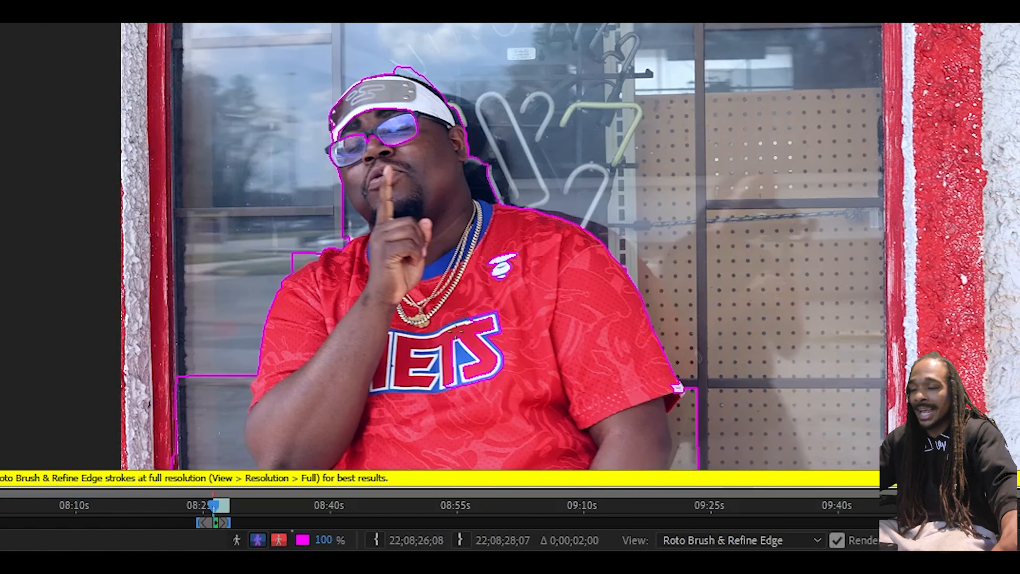
pyautogui.moveTo(408, 125); pyautogui.dragTo(346, 145)
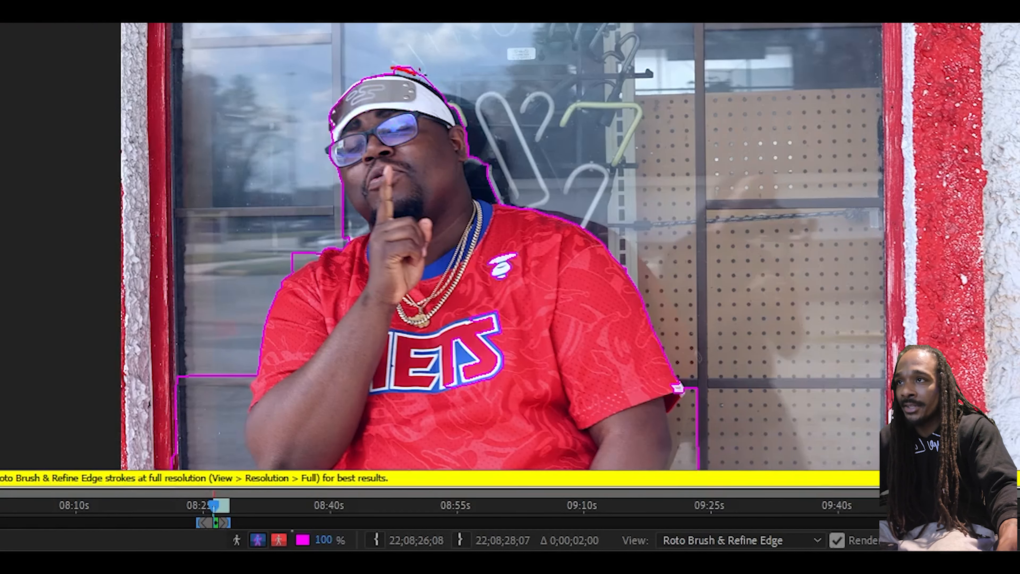
# Step: Subtract the background spill above the headband, beside the arms, over the shoulder and next to the chin from the Roto Brush selection
pyautogui.moveTo(418, 72); pyautogui.dragTo(428, 77)
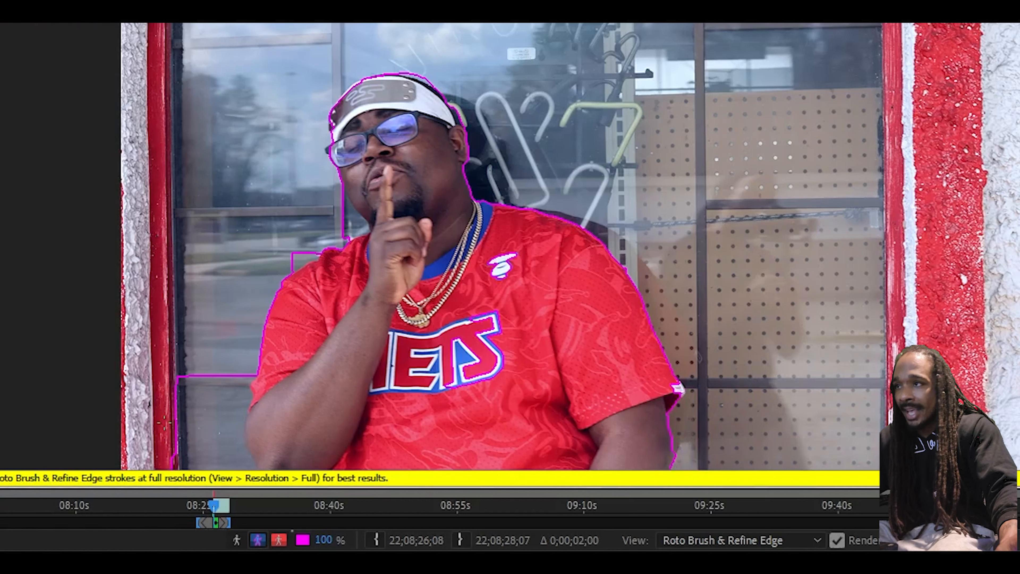
pyautogui.moveTo(218, 435); pyautogui.dragTo(230, 464)
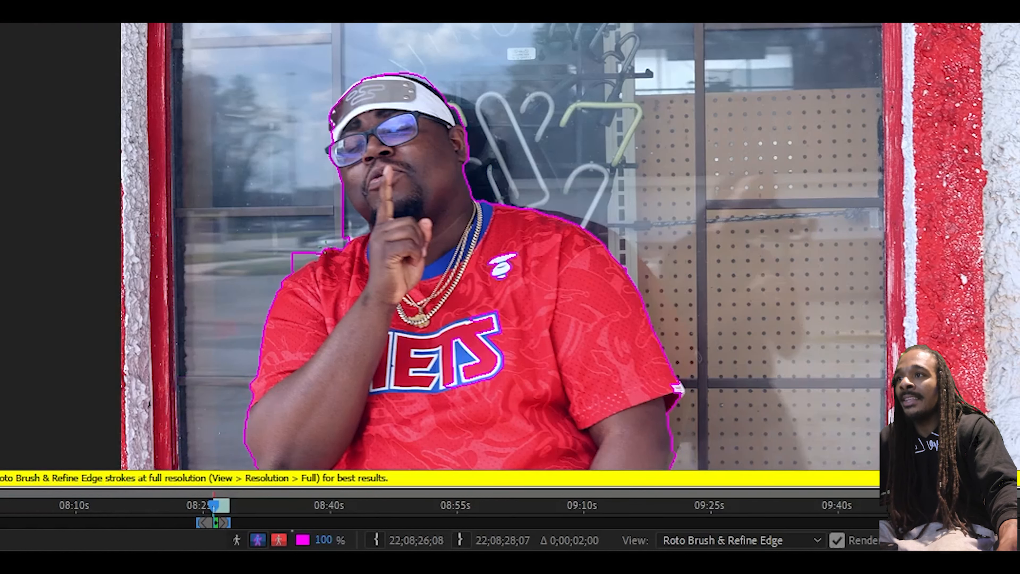
pyautogui.moveTo(287, 264); pyautogui.dragTo(278, 265)
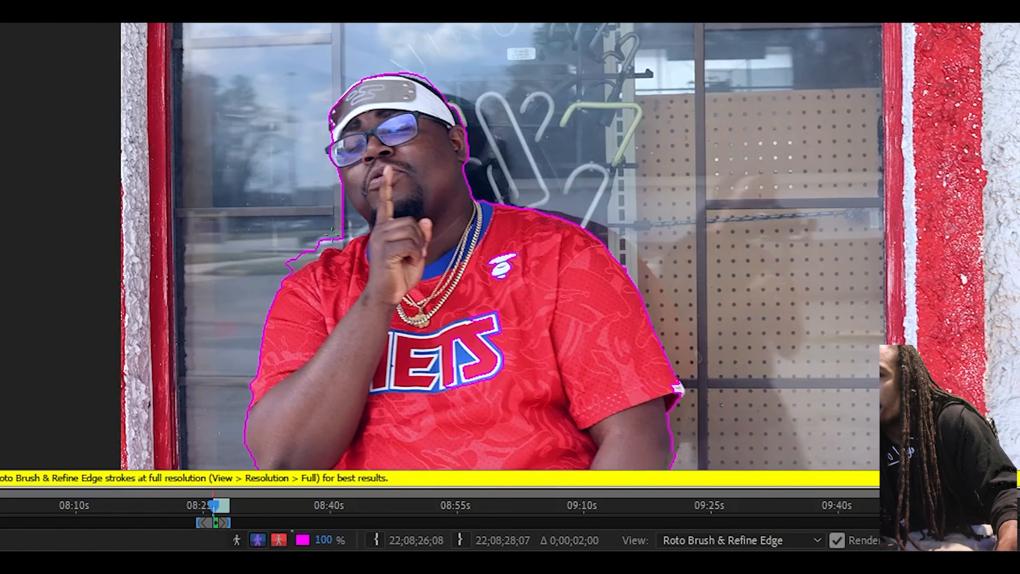
pyautogui.moveTo(347, 241); pyautogui.dragTo(284, 271)
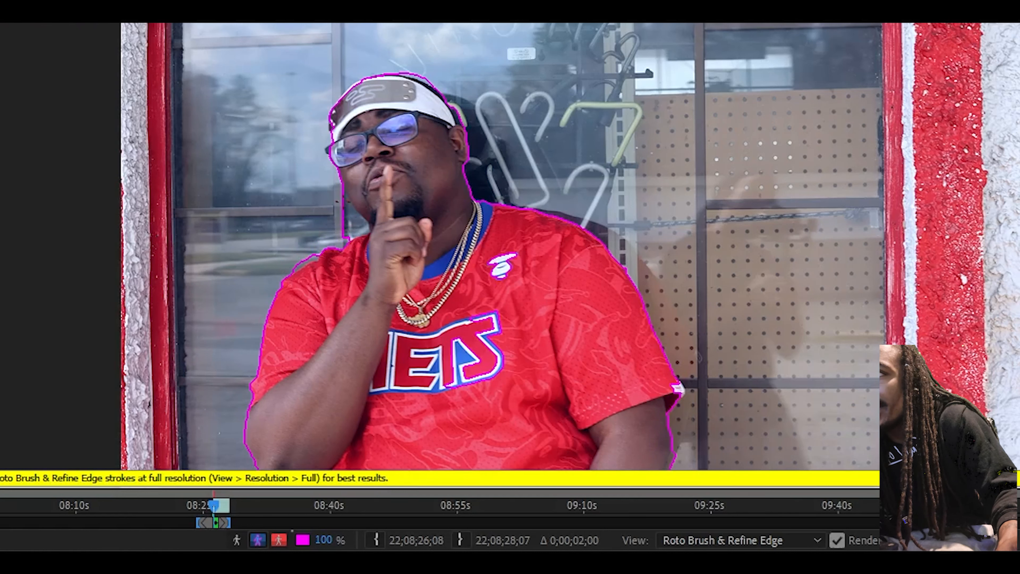
pyautogui.moveTo(357, 223)
pyautogui.mouseDown()
pyautogui.moveTo(332, 192)
pyautogui.moveTo(353, 208)
pyautogui.mouseUp()
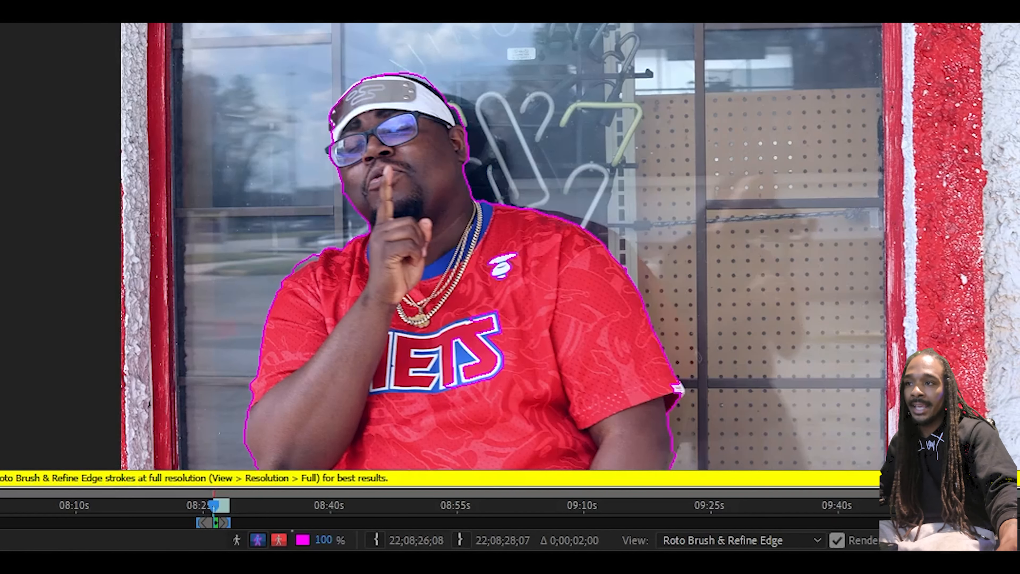
# Step: Propagate the Roto Brush matte through the layer up to 0;00;01;29 and check the outline near the end
pyautogui.press('space')
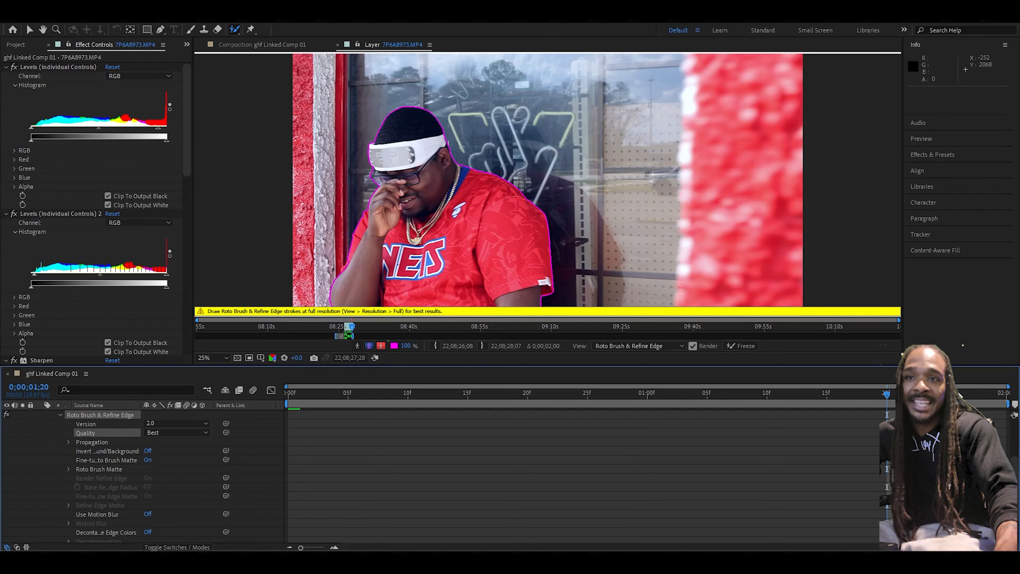
pyautogui.click(960, 396)
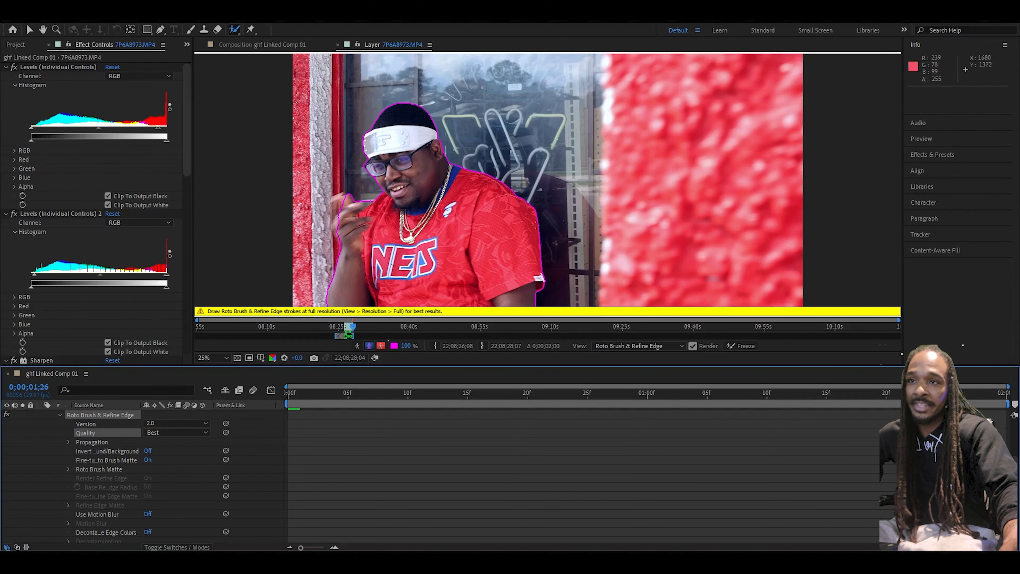
pyautogui.click(997, 396)
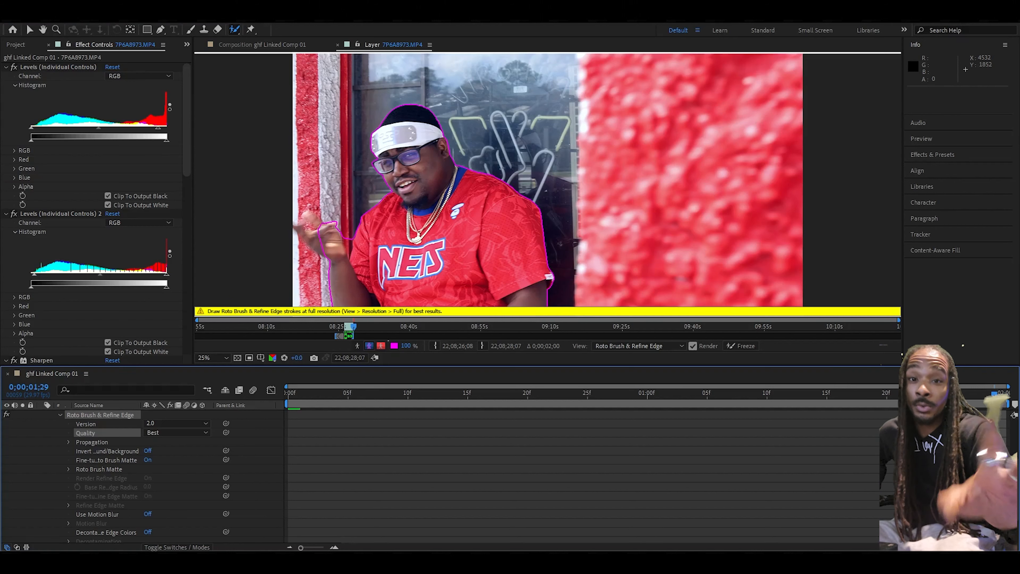
# Step: Save the After Effects project and switch back to Premiere Pro
pyautogui.click(11, 16)
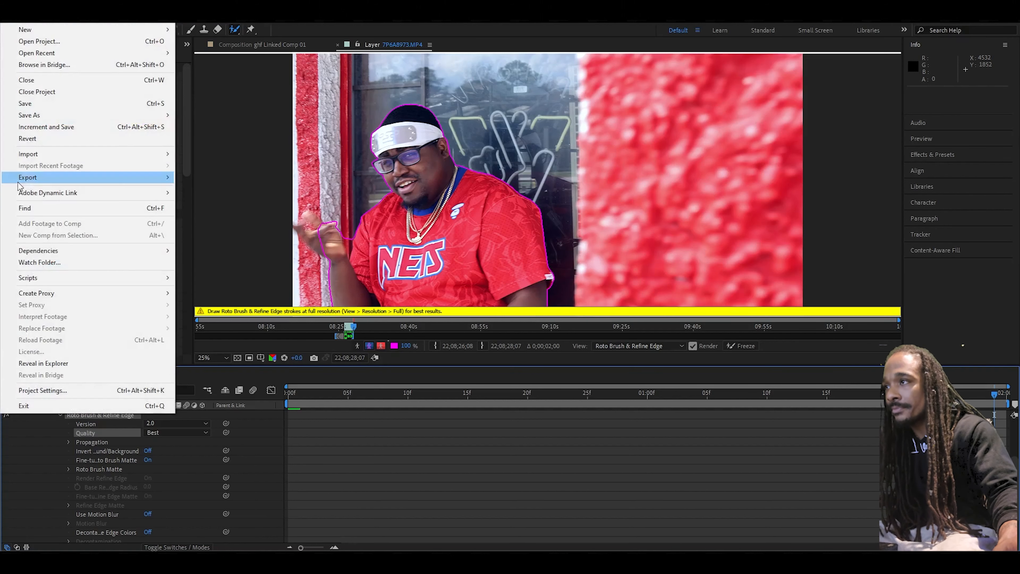
pyautogui.click(36, 105)
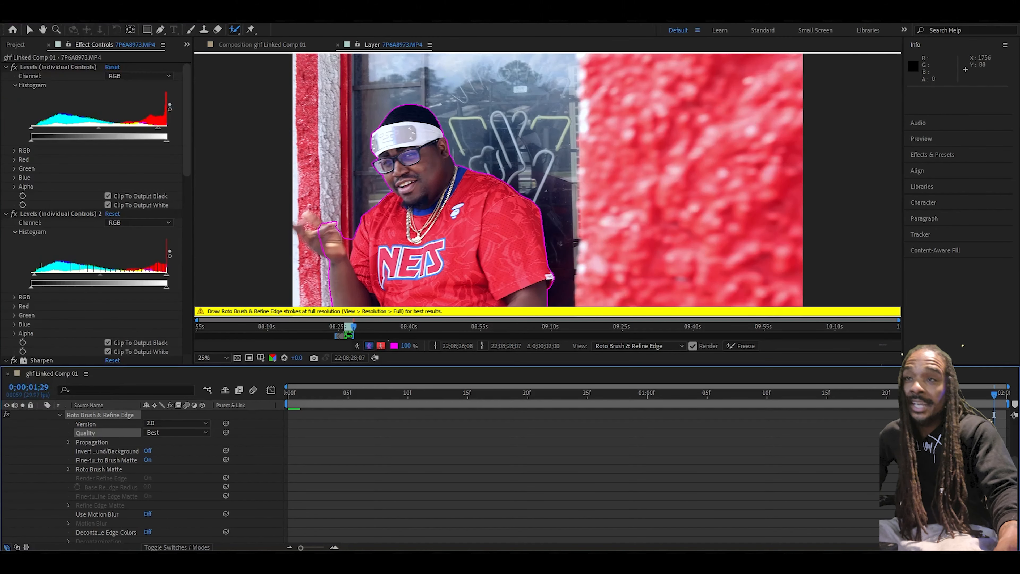
pyautogui.hotkey('alt', 'Tab')
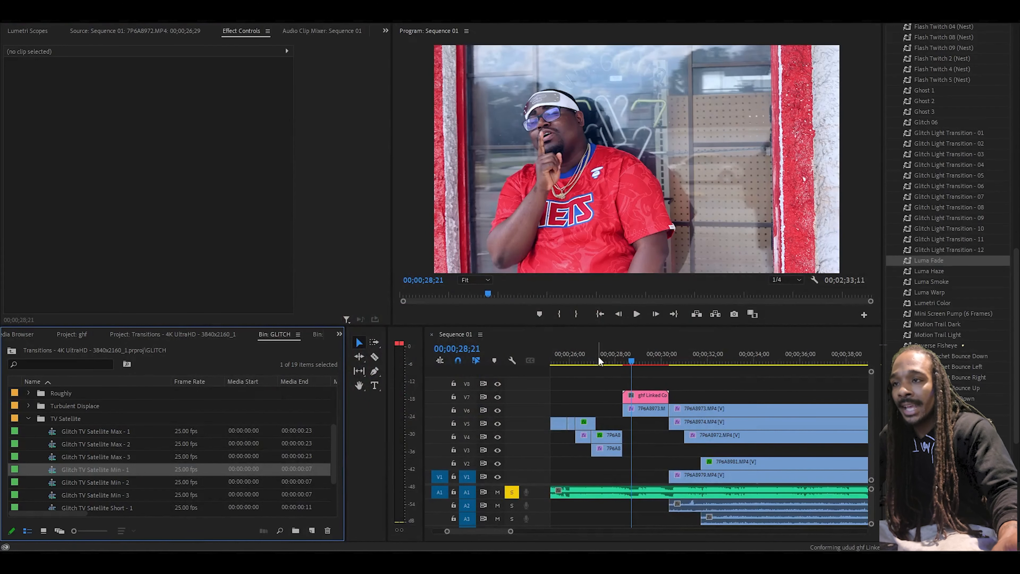
# Step: Cut the linked composition on V7 in two at 00;00;29;12
pyautogui.click(643, 366)
pyautogui.moveTo(644, 369); pyautogui.dragTo(647, 366)
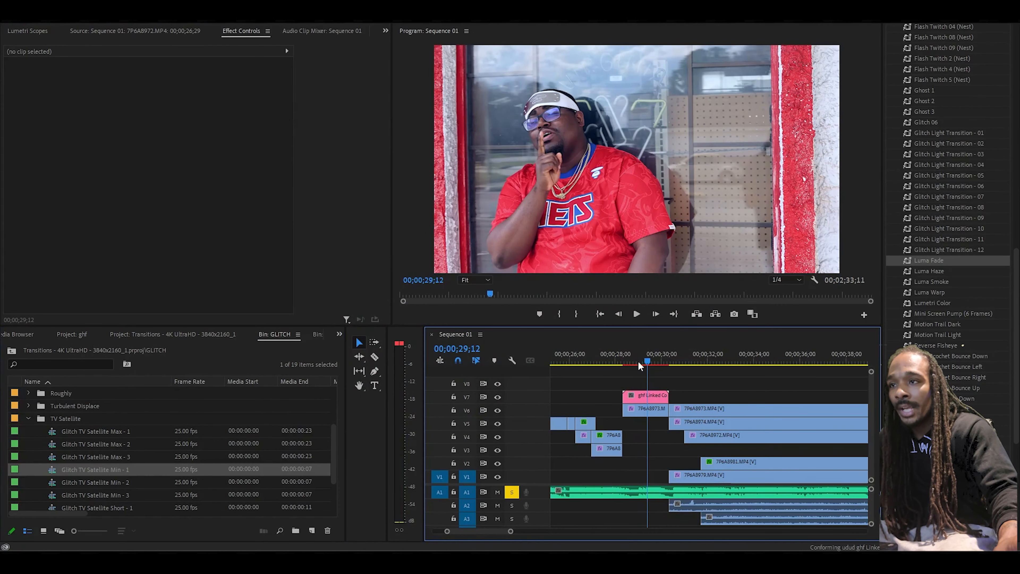
pyautogui.click(375, 356)
pyautogui.click(654, 396)
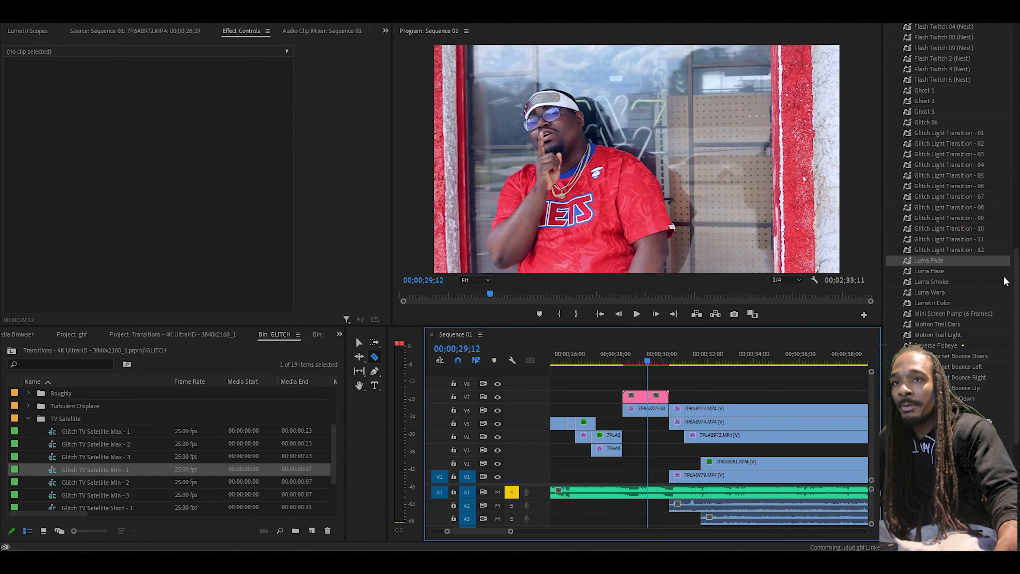
# Step: Apply preset 03 from Custom Bin 01 to the first V7 segment and preset 05 to the second
pyautogui.moveTo(1016, 288); pyautogui.dragTo(1000, 103)
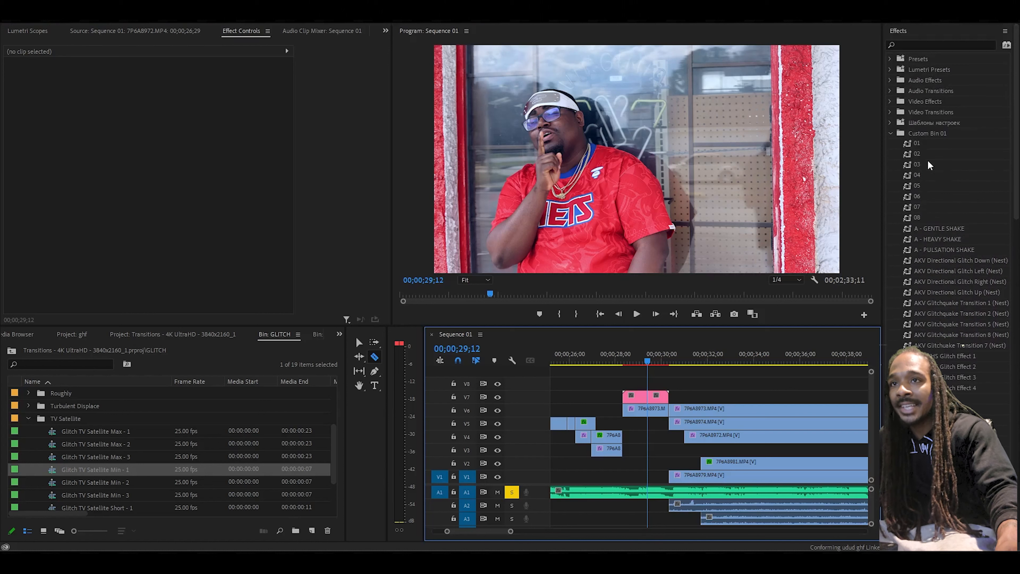
pyautogui.moveTo(926, 168); pyautogui.dragTo(636, 396)
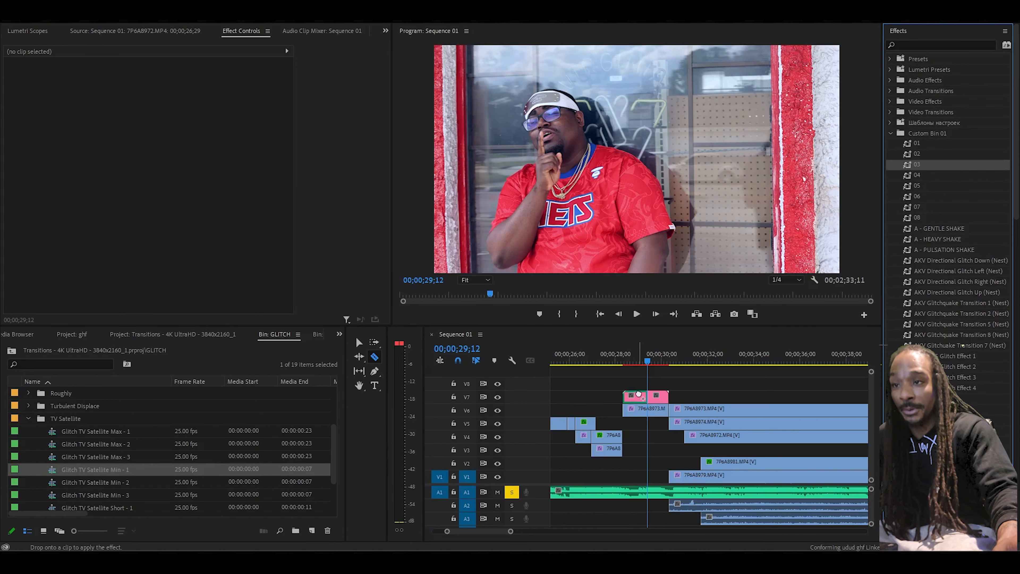
pyautogui.moveTo(915, 187); pyautogui.dragTo(659, 396)
# Step: Trim the starts of 7P6A8973 on V6 and 7P6A8972 on V4 to the same later point, and move the V1 and V2 clips later
pyautogui.scroll(-2, 746, 379)
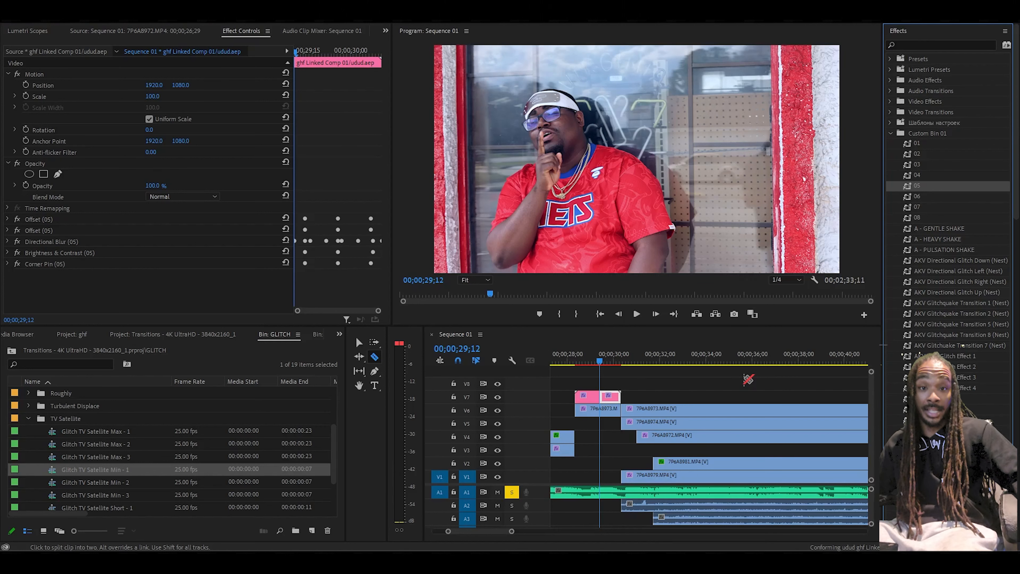
pyautogui.scroll(-2, 651, 375)
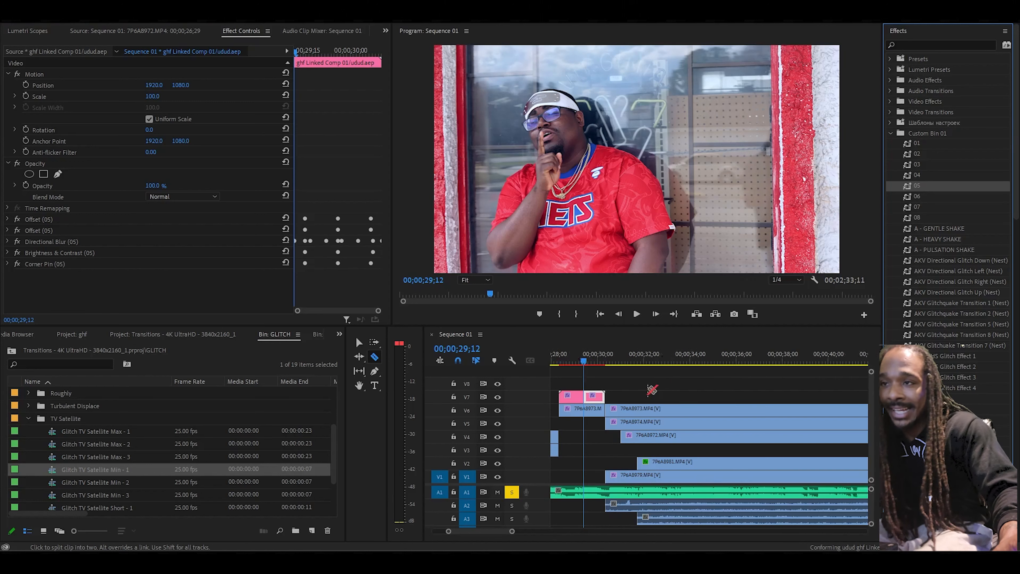
pyautogui.click(358, 342)
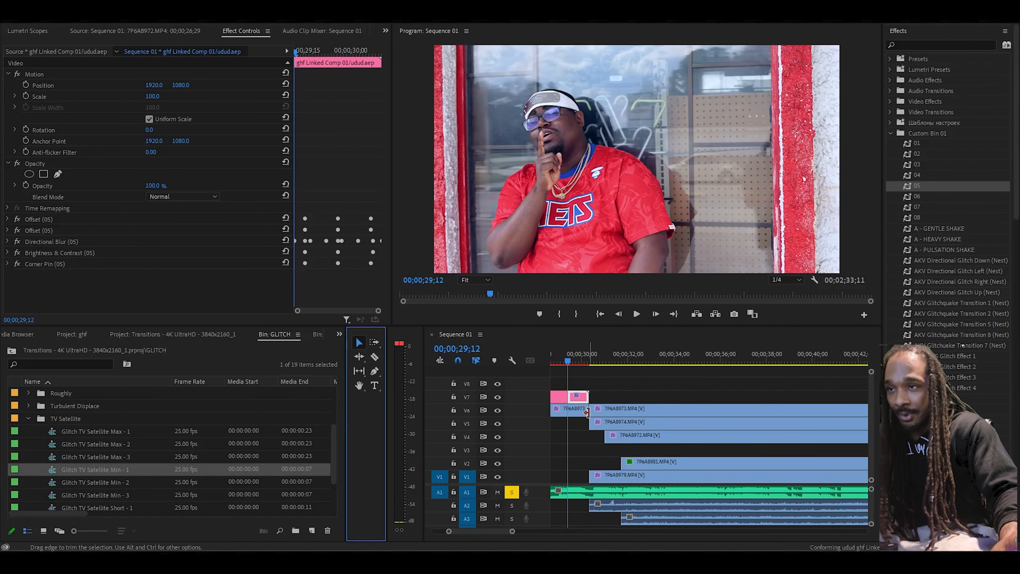
pyautogui.moveTo(596, 411); pyautogui.dragTo(685, 410)
pyautogui.click(593, 354)
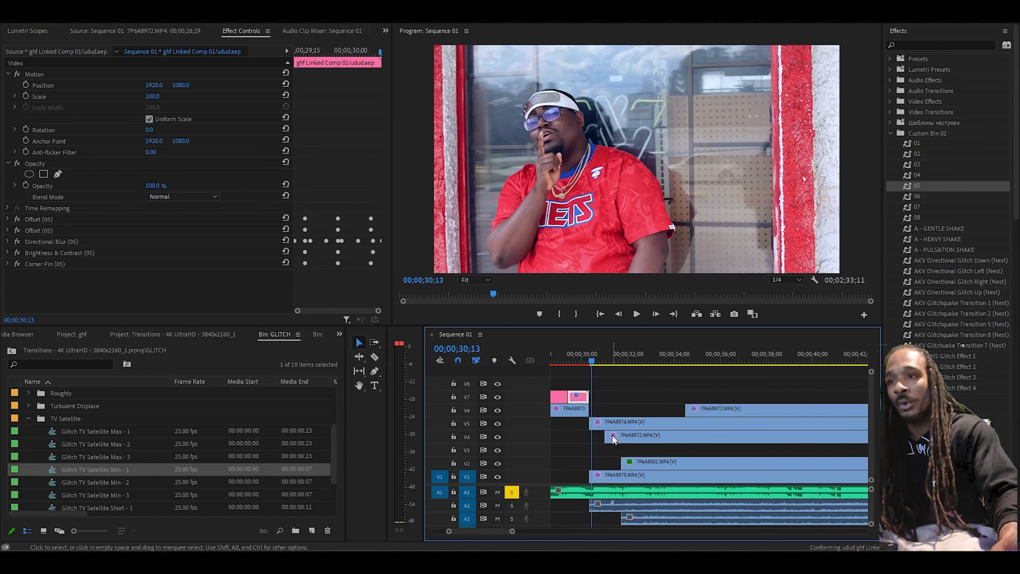
pyautogui.moveTo(602, 433); pyautogui.dragTo(685, 434)
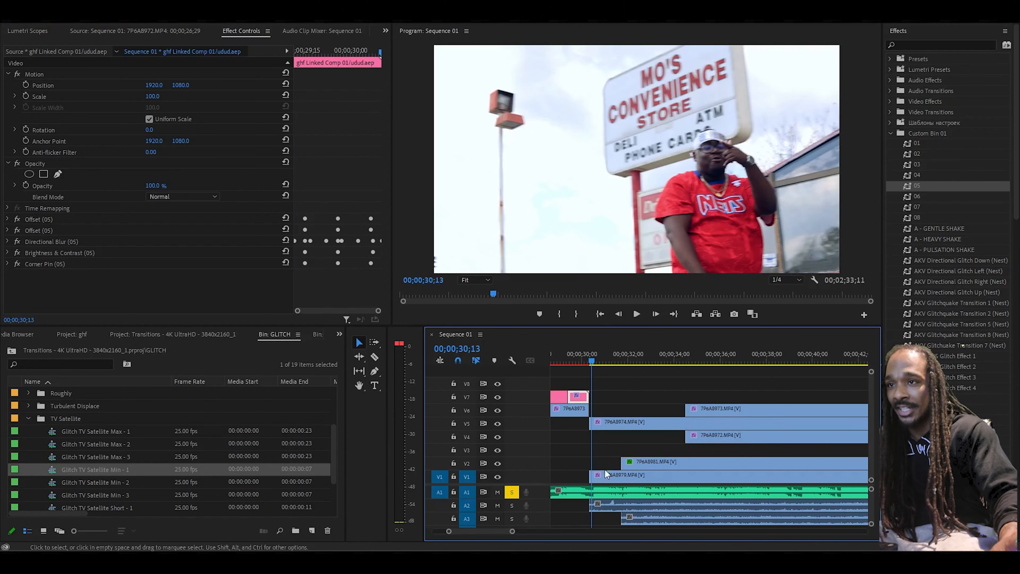
pyautogui.moveTo(573, 461); pyautogui.dragTo(691, 475)
# Step: Cut 7P6A8974 on V5 above the V1 clip's start, and enable Position and Scale keyframes on its first segment at 00;00;30;10
pyautogui.click(374, 357)
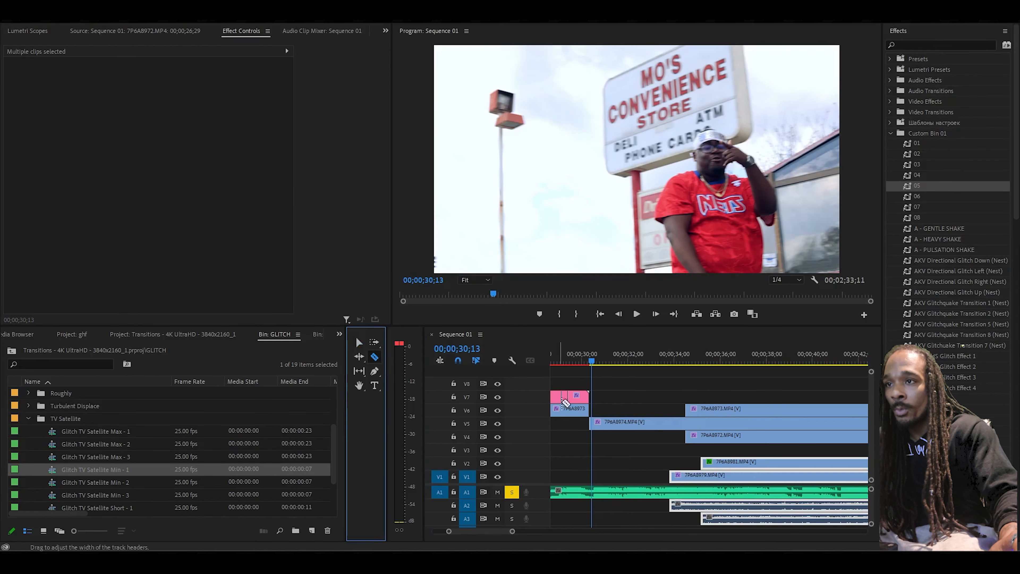
pyautogui.click(668, 423)
pyautogui.rightClick(621, 419)
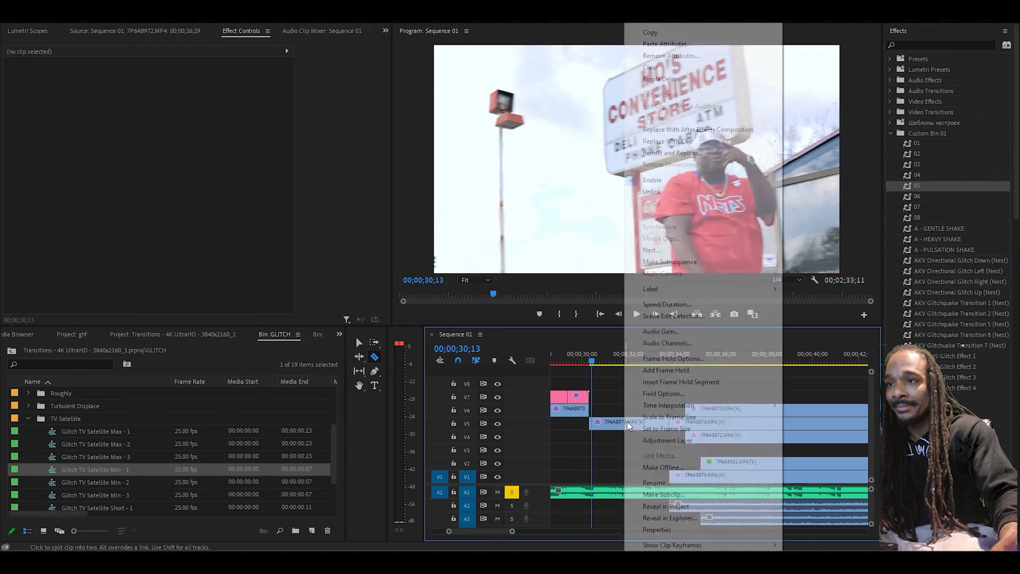
pyautogui.click(236, 51)
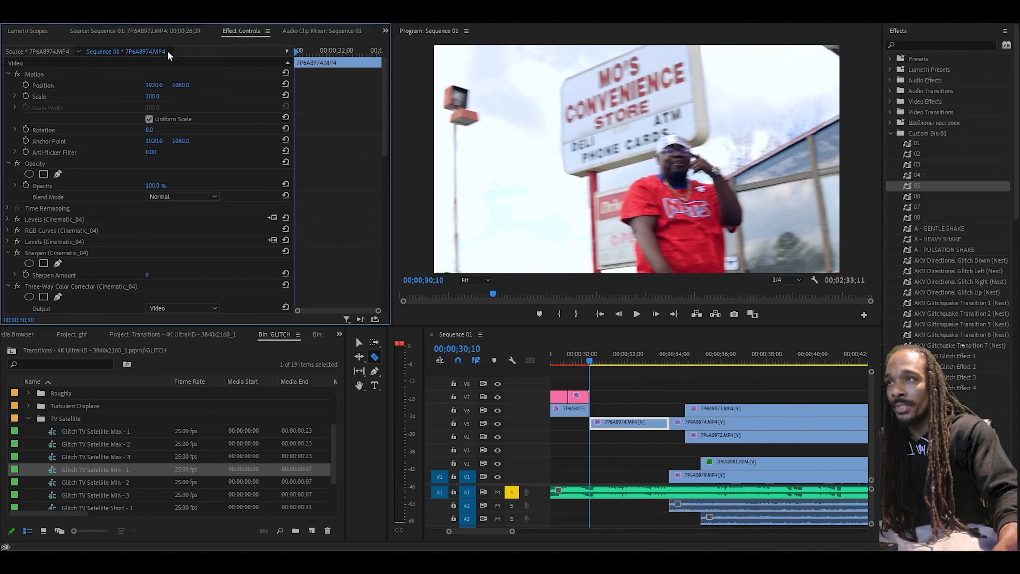
pyautogui.click(26, 86)
pyautogui.click(25, 96)
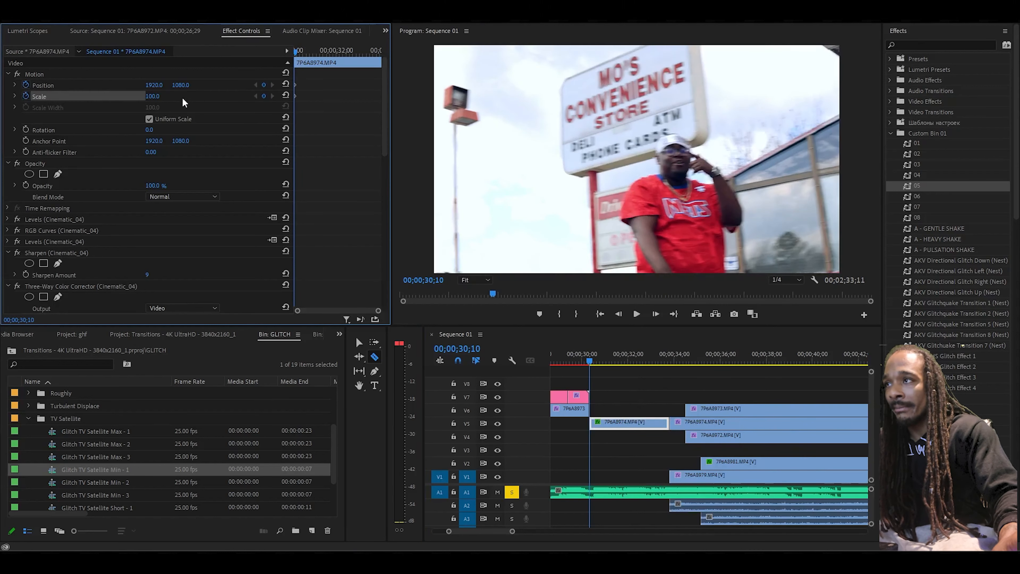
# Step: Animate the first 7P6A8974 segment from Scale 203 and Position 1920, 2159 back to default values at 00;00;31;00, and play it back
pyautogui.moveTo(167, 96); pyautogui.dragTo(570, 91)
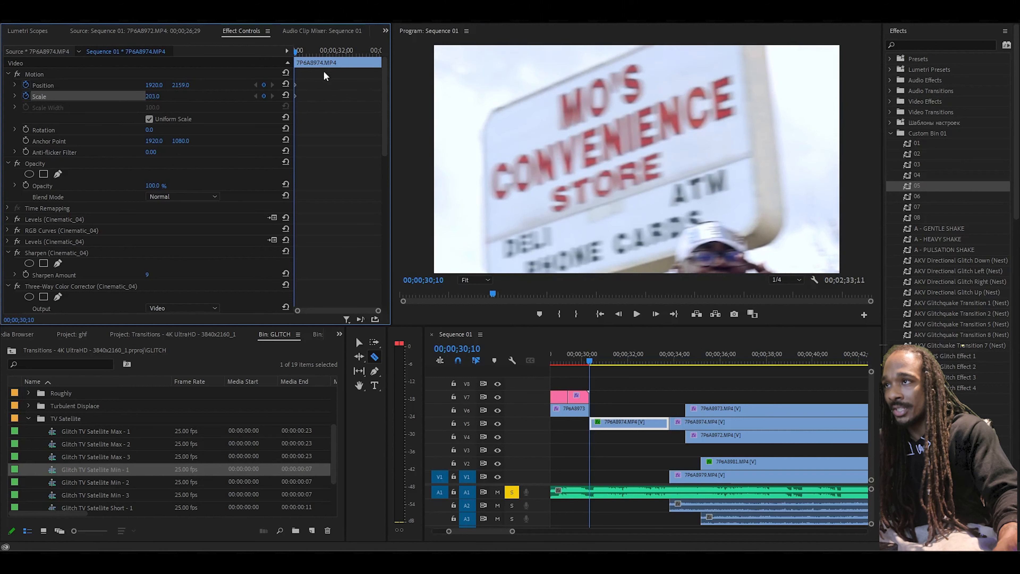
pyautogui.click(305, 50)
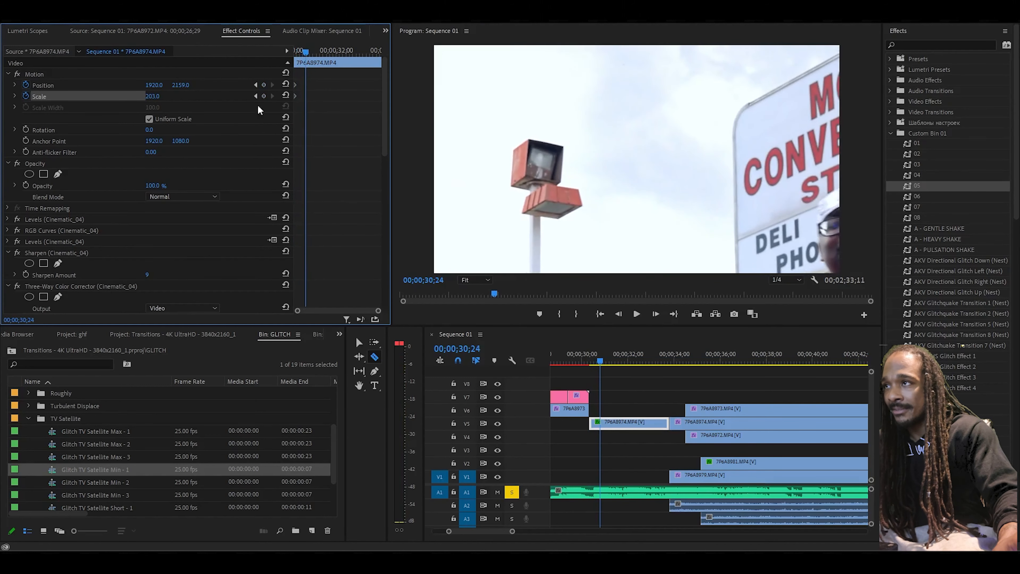
pyautogui.moveTo(305, 53); pyautogui.dragTo(310, 53)
pyautogui.click(286, 84)
pyautogui.click(285, 95)
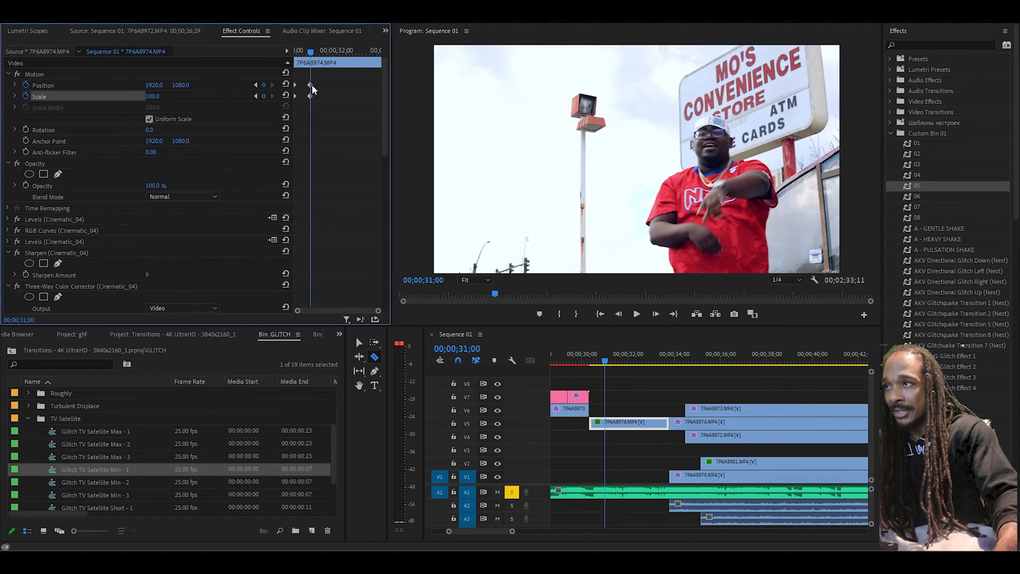
pyautogui.click(579, 360)
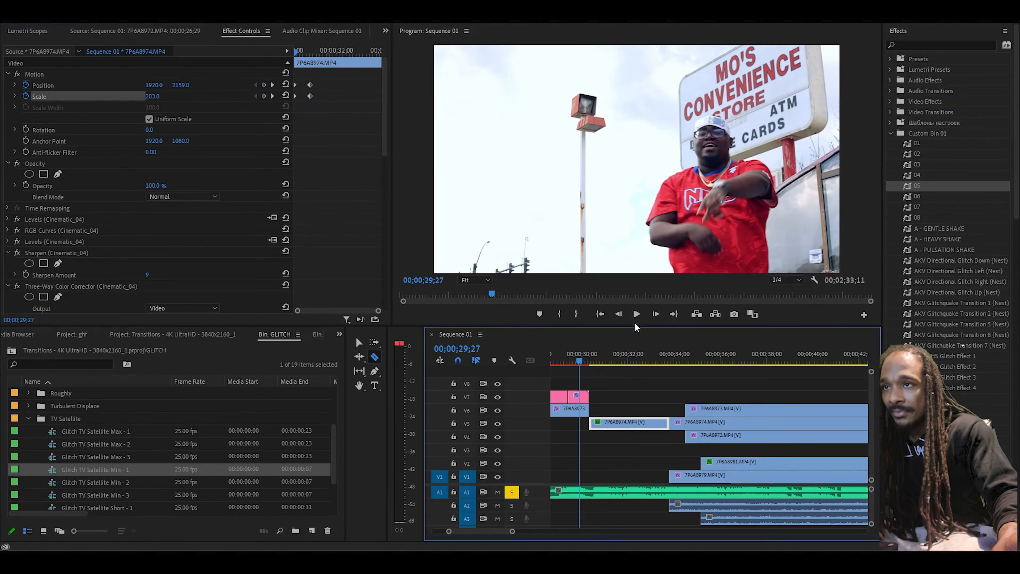
pyautogui.press('space')
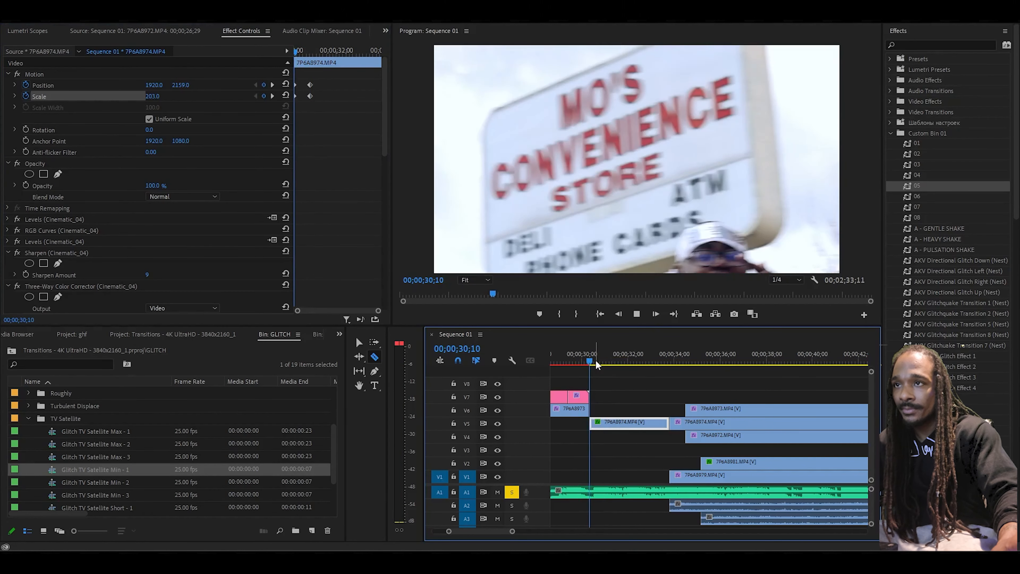
pyautogui.press('space')
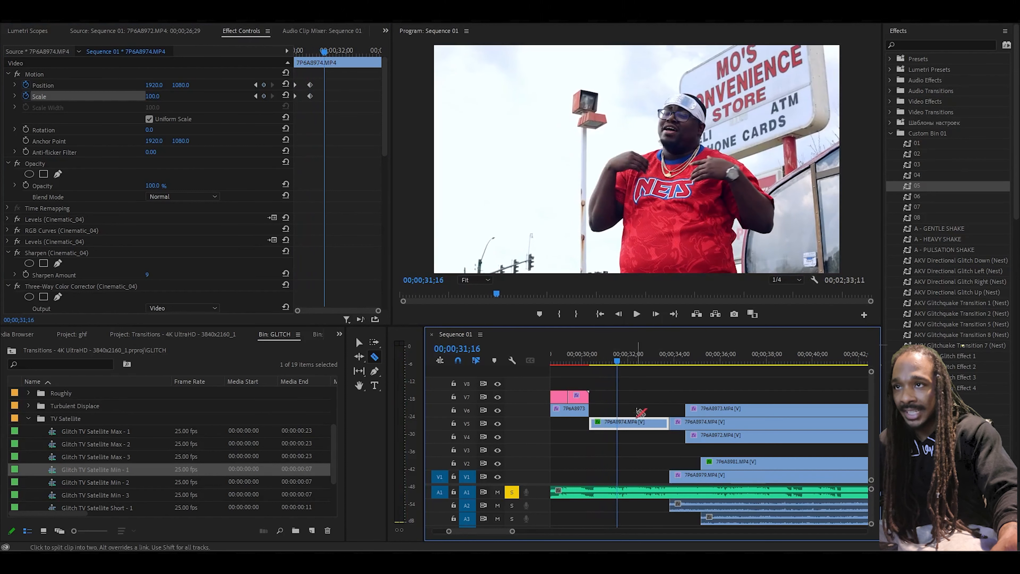
# Step: Shorten the first V5 segment, extend 7P6A8972 on V4 back to overlap its end, and trim 7P6A8973 on V6 to start at 00;00;34;18
pyautogui.press('space')
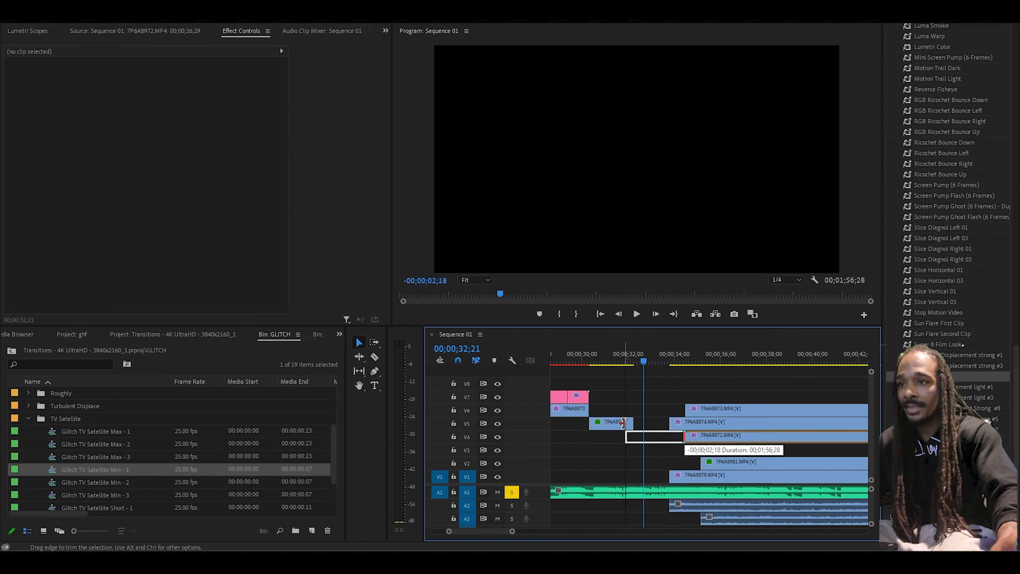
pyautogui.click(624, 355)
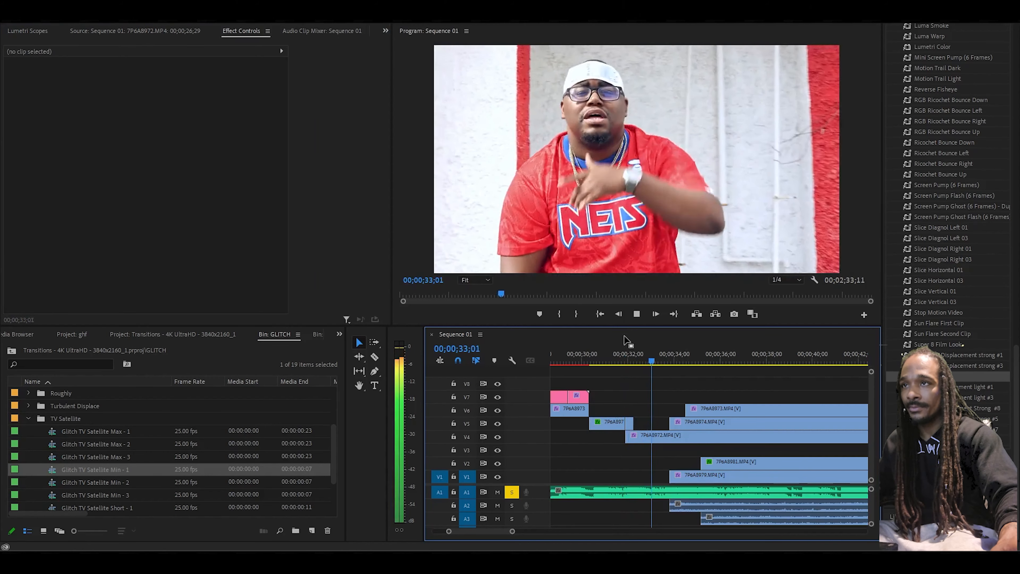
pyautogui.press('space')
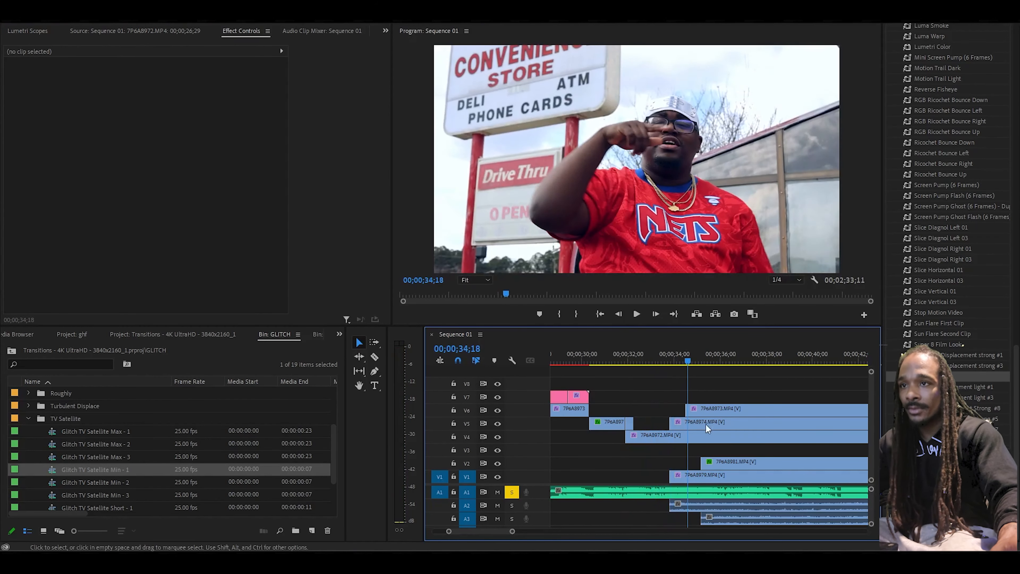
pyautogui.moveTo(686, 408); pyautogui.dragTo(688, 409)
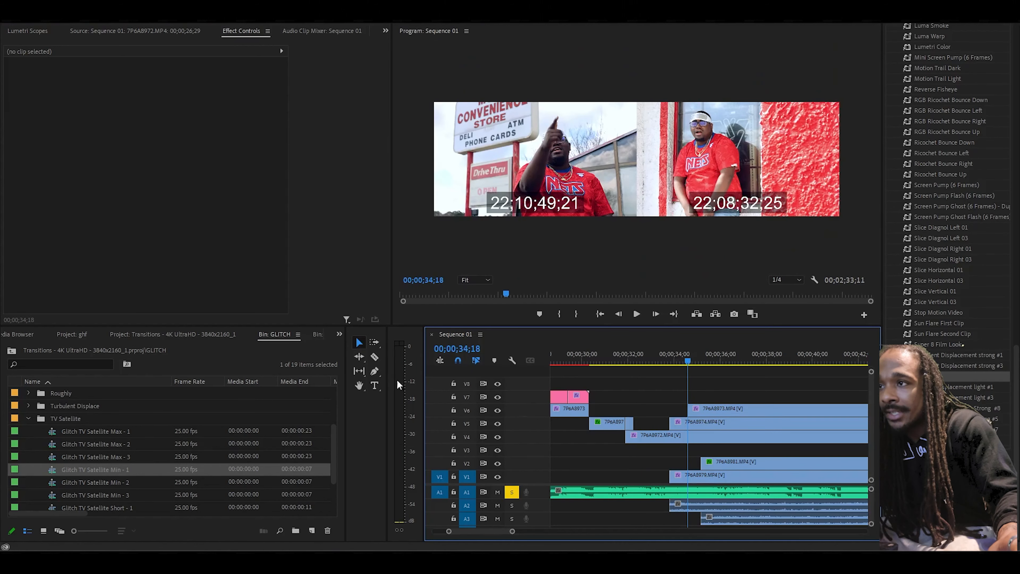
# Step: Cut 7P6A8972 on V4 at the start of the V1 clip and at two earlier points, isolating a short middle segment
pyautogui.press('c')
pyautogui.click(669, 436)
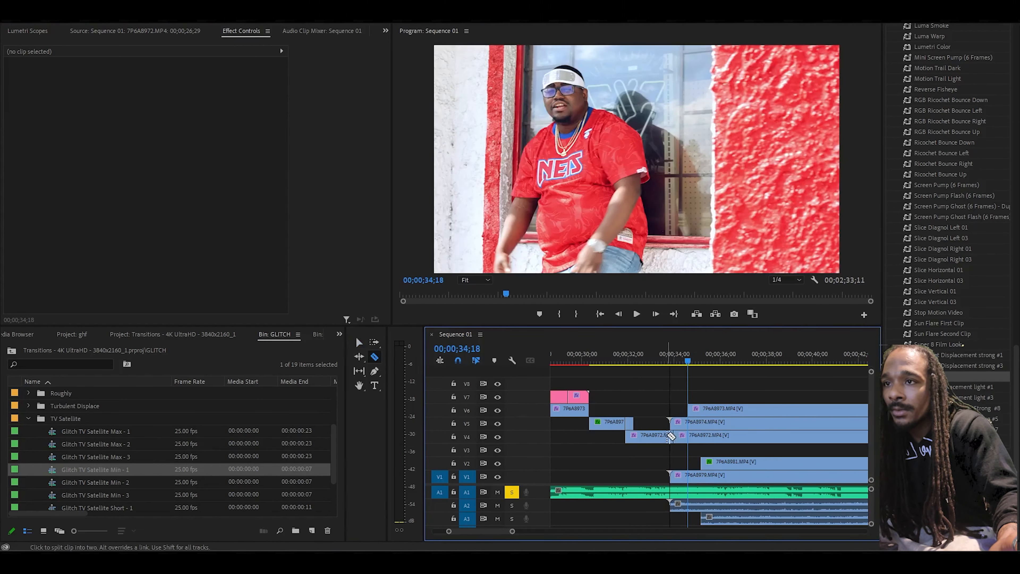
pyautogui.click(645, 437)
pyautogui.click(656, 437)
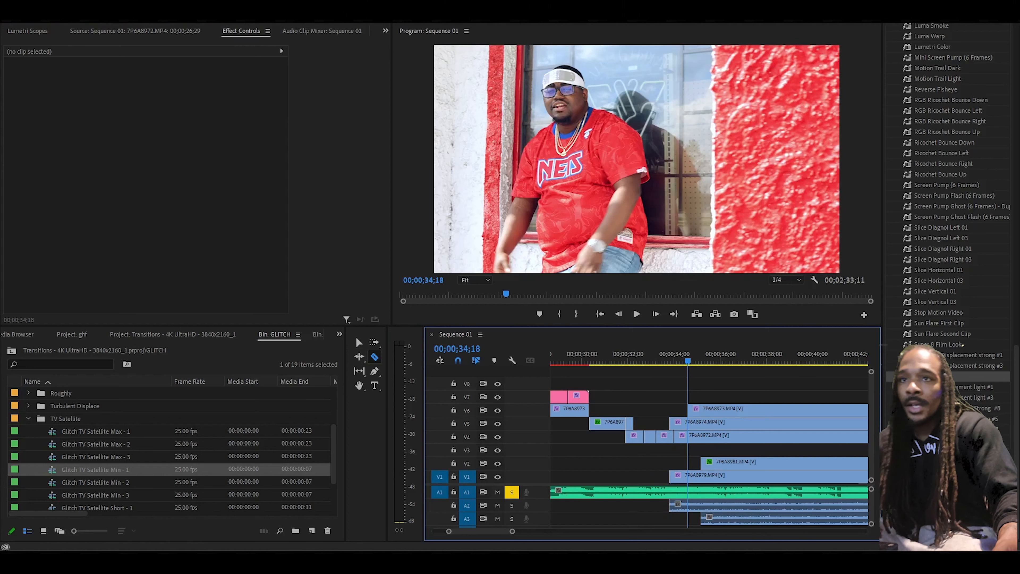
# Step: Extend 7P6A8979 on V1 back under the middle V4 segment, cut it at that segment's end, and trim the remainder to start at 00;00;34;18
pyautogui.scroll(10, 987, 281)
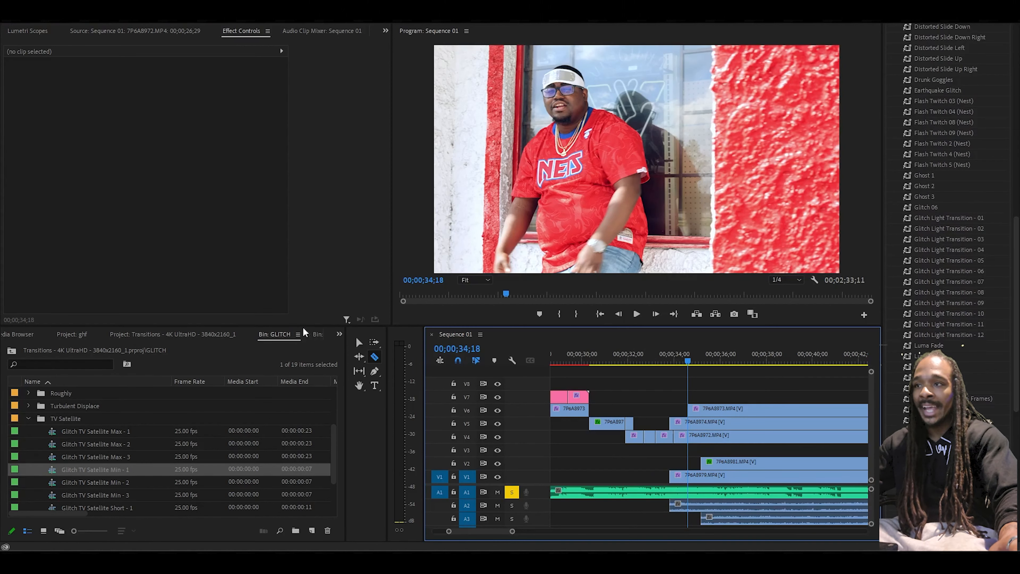
pyautogui.click(358, 342)
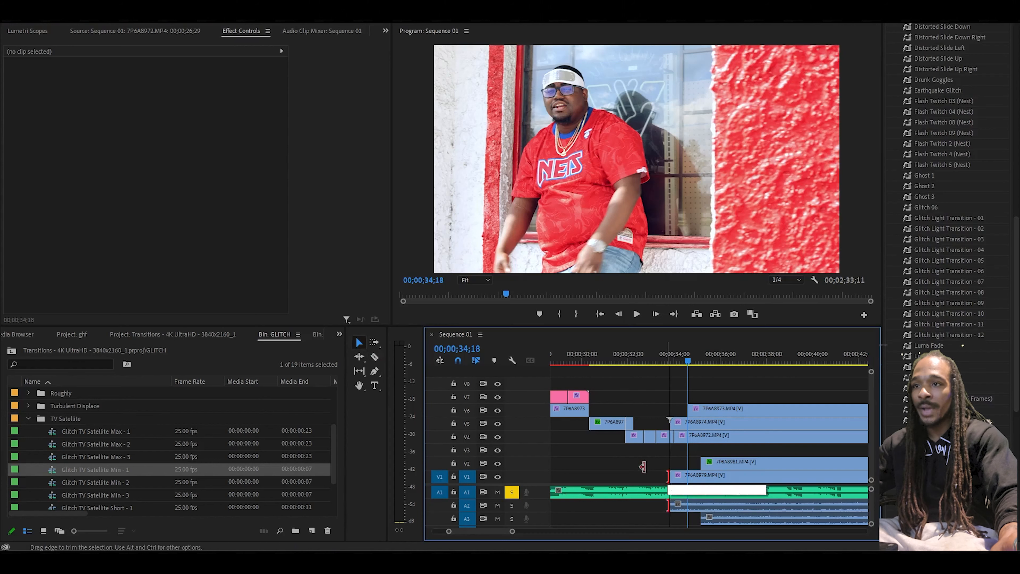
pyautogui.moveTo(720, 472); pyautogui.dragTo(694, 473)
pyautogui.press('c')
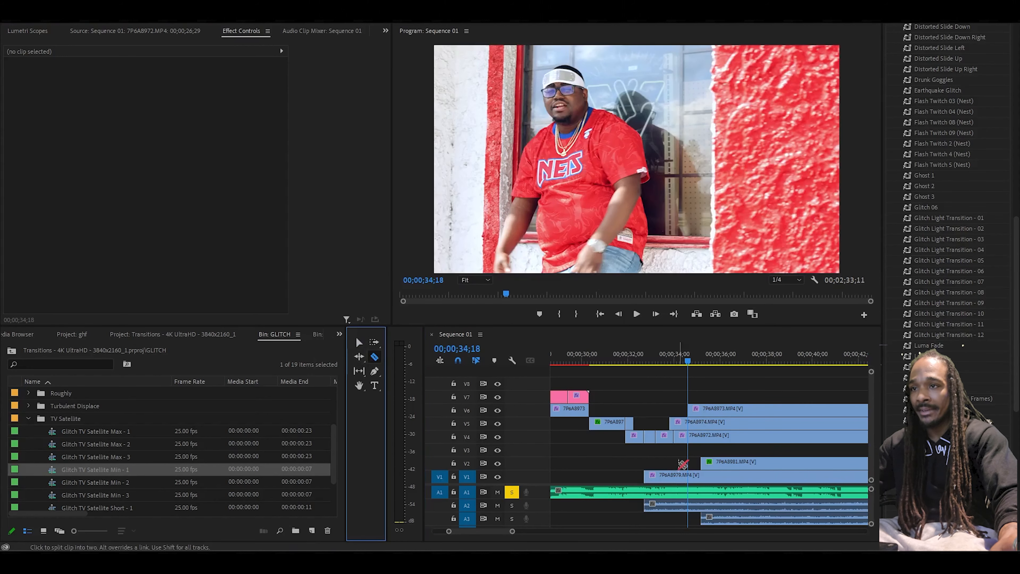
pyautogui.click(655, 476)
pyautogui.click(358, 342)
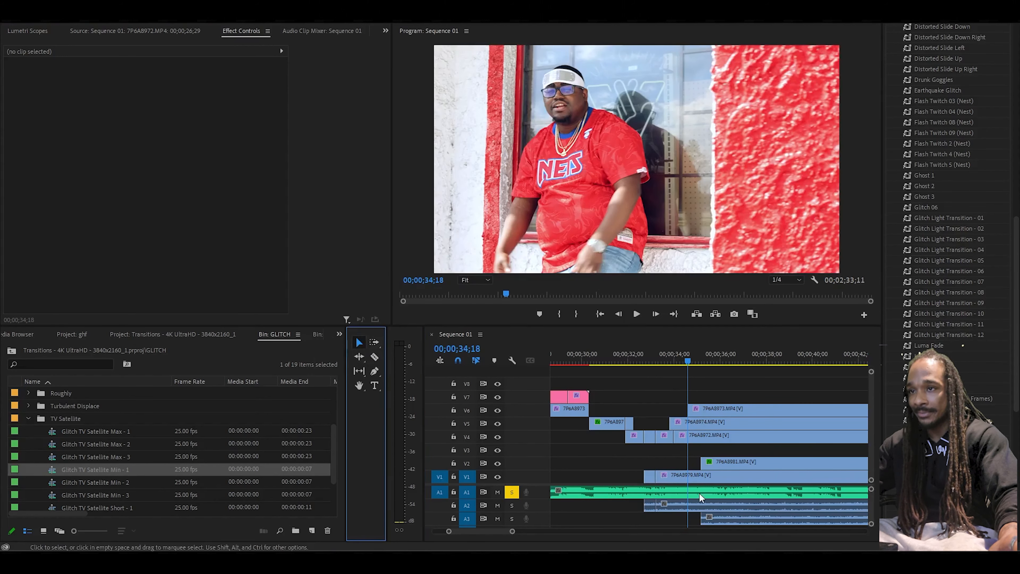
pyautogui.moveTo(654, 475); pyautogui.dragTo(688, 475)
# Step: Apply the Glitch Light Transition - 05 preset to the middle V4 segment above the short V1 piece and play it back
pyautogui.moveTo(983, 266); pyautogui.dragTo(650, 435)
pyautogui.click(638, 355)
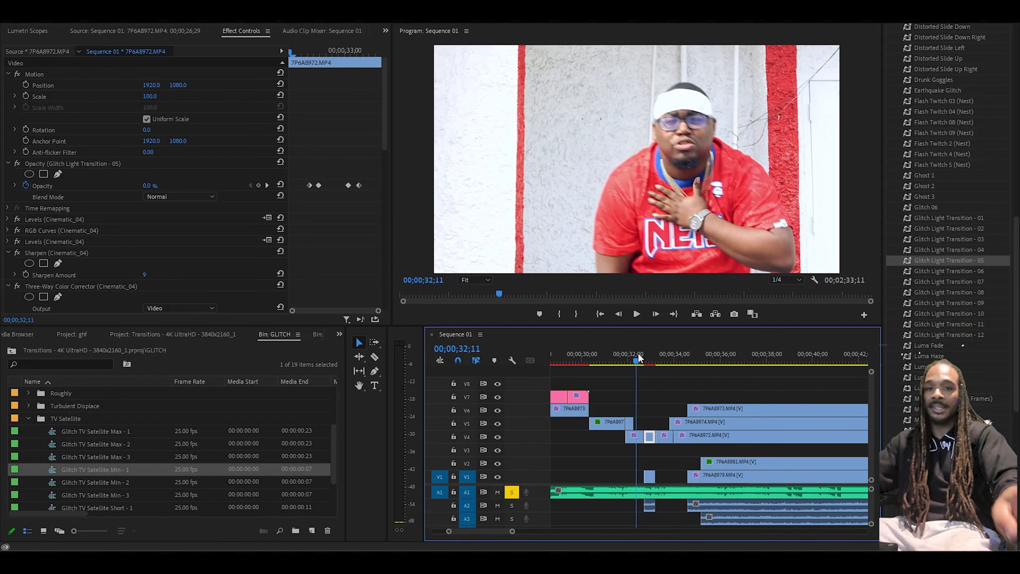
pyautogui.press('space')
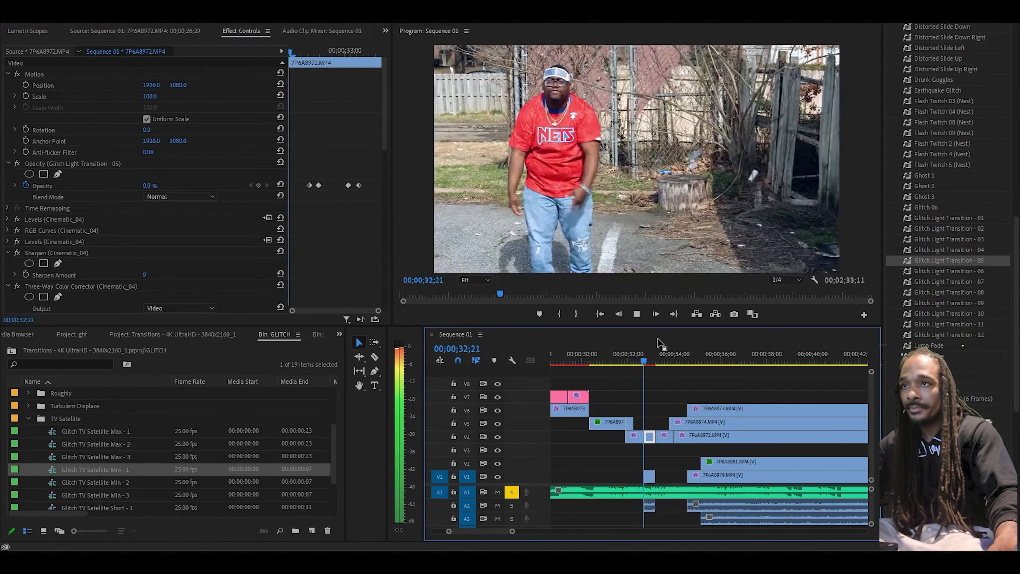
pyautogui.press('space')
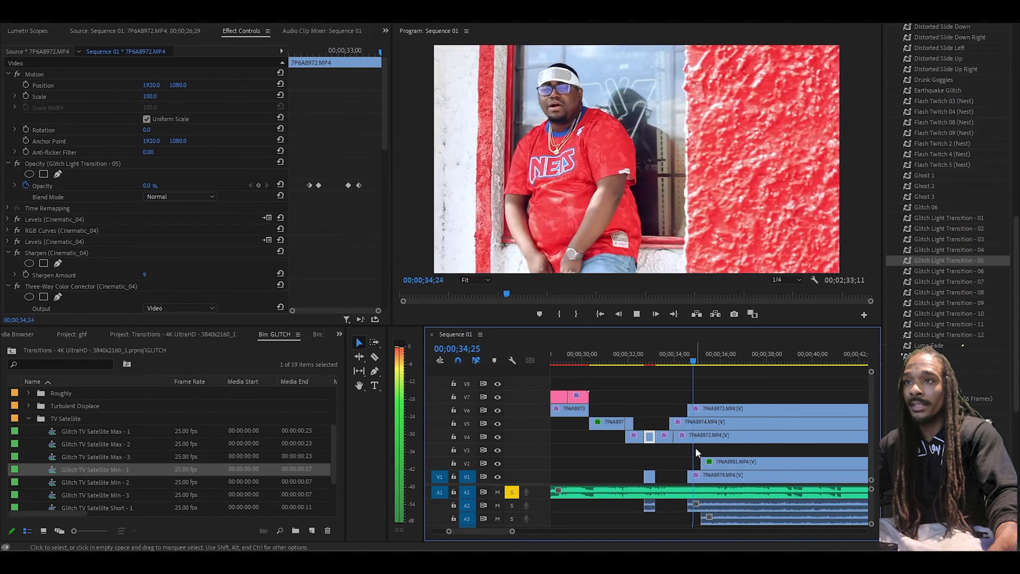
# Step: Cut 7P6A8974 on V5 at 00;00;34;07 and at the V6 clip's start, and apply Glitch Light Transition - 12 to the short segment between
pyautogui.press('space')
pyautogui.moveTo(689, 409); pyautogui.dragTo(684, 337)
pyautogui.click(679, 359)
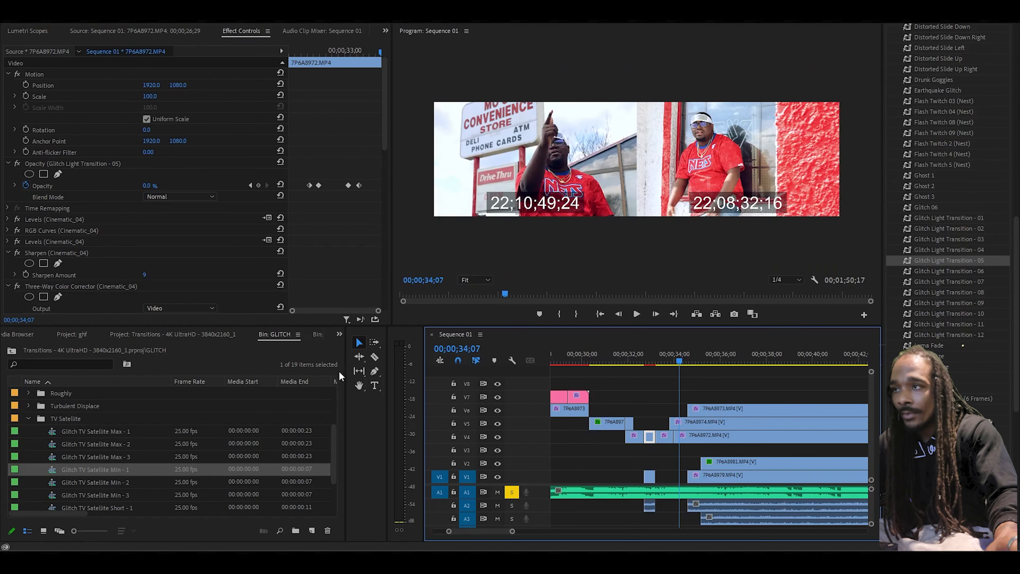
pyautogui.click(374, 356)
pyautogui.click(687, 422)
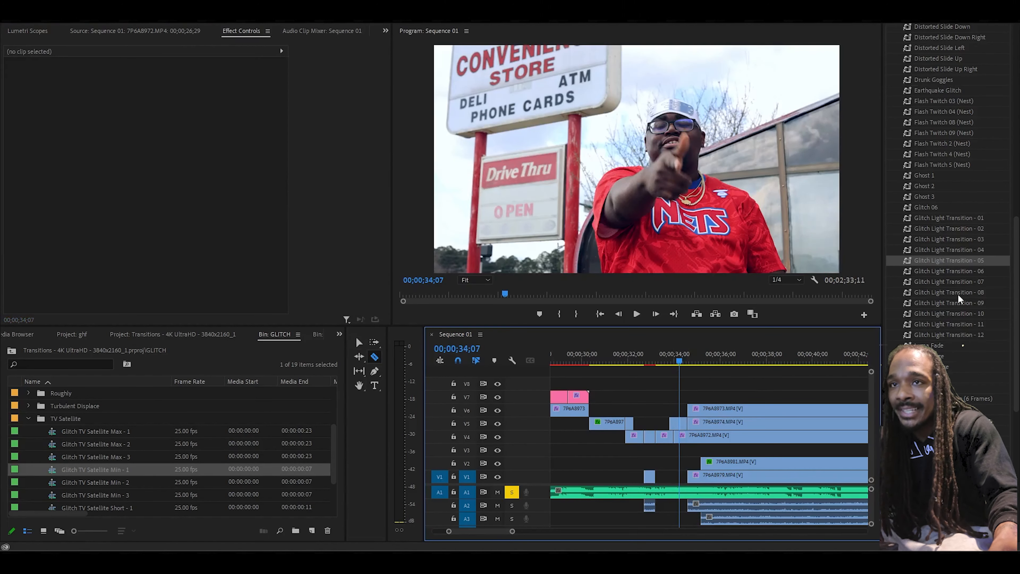
pyautogui.moveTo(991, 333); pyautogui.dragTo(684, 422)
pyautogui.click(357, 343)
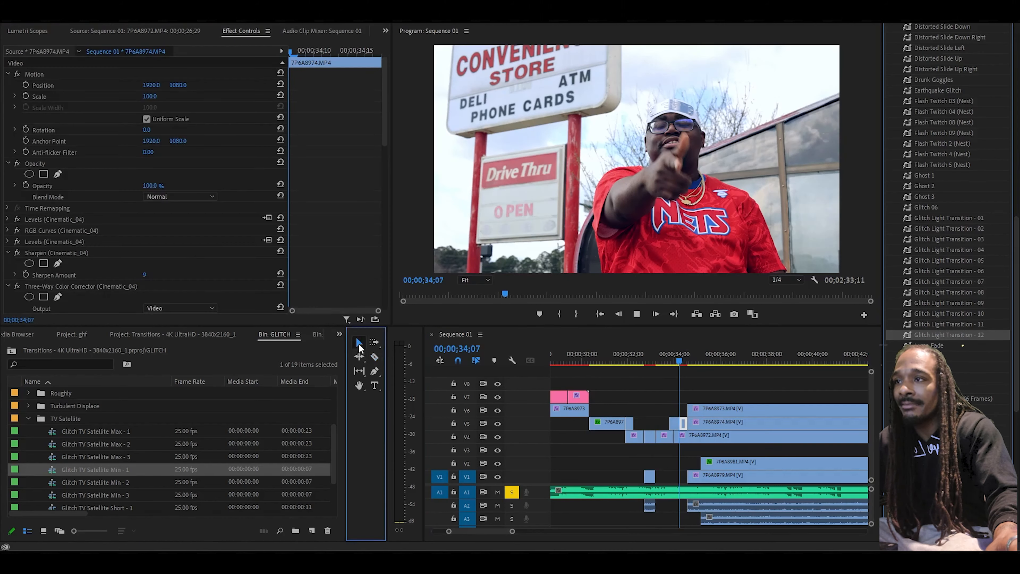
pyautogui.press('space')
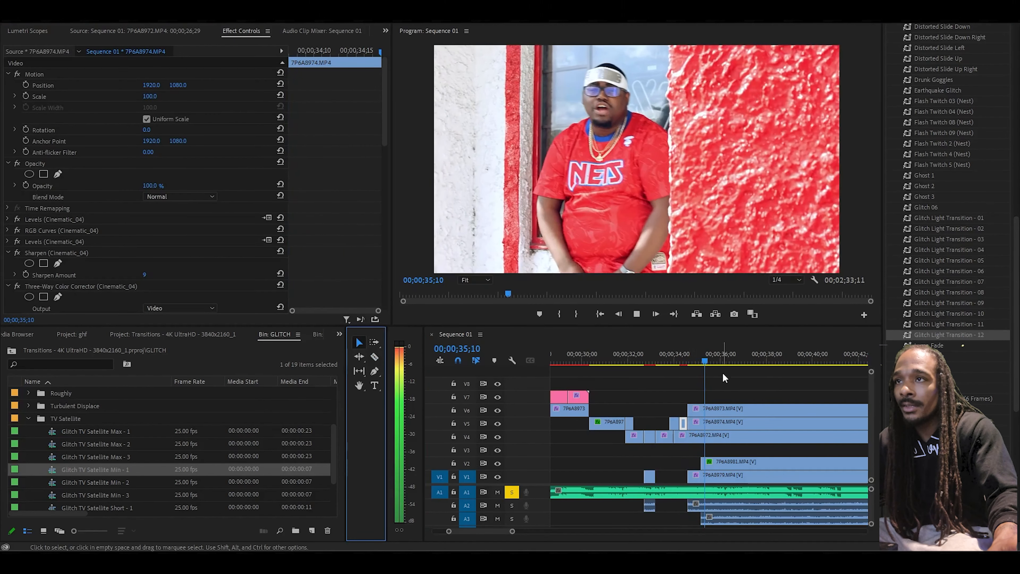
pyautogui.press('space')
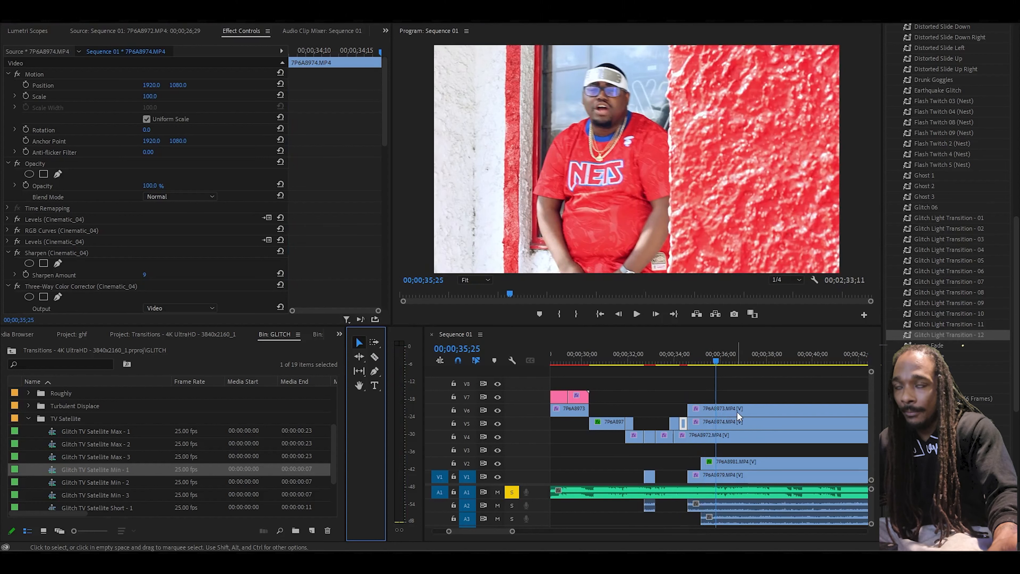
# Step: Cut 7P6A8972 on V4 at the short V5 segment's start, and shift the remaining V5, V4, V2 and V1 clips later to around 00;00;38
pyautogui.press('space')
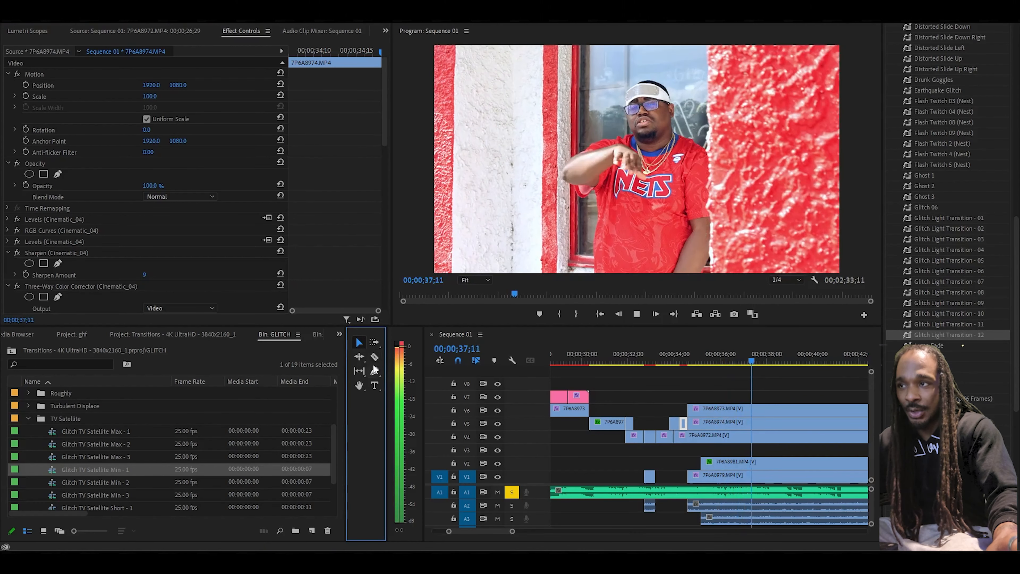
pyautogui.press('c')
pyautogui.click(684, 435)
pyautogui.hotkey('ctrl', 'shift', 'a')
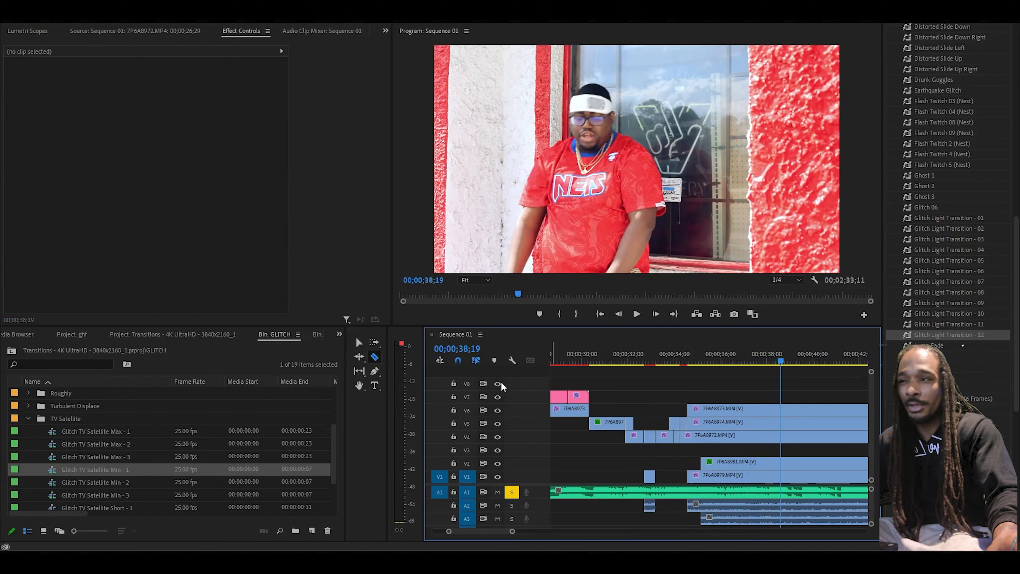
pyautogui.click(358, 342)
pyautogui.moveTo(689, 422); pyautogui.dragTo(772, 438)
pyautogui.click(660, 363)
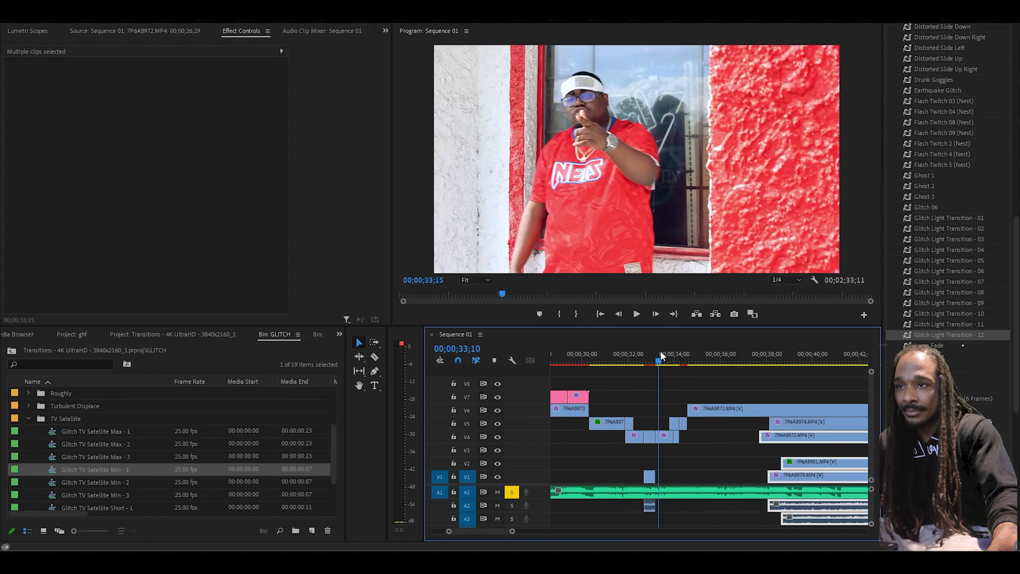
pyautogui.press('space')
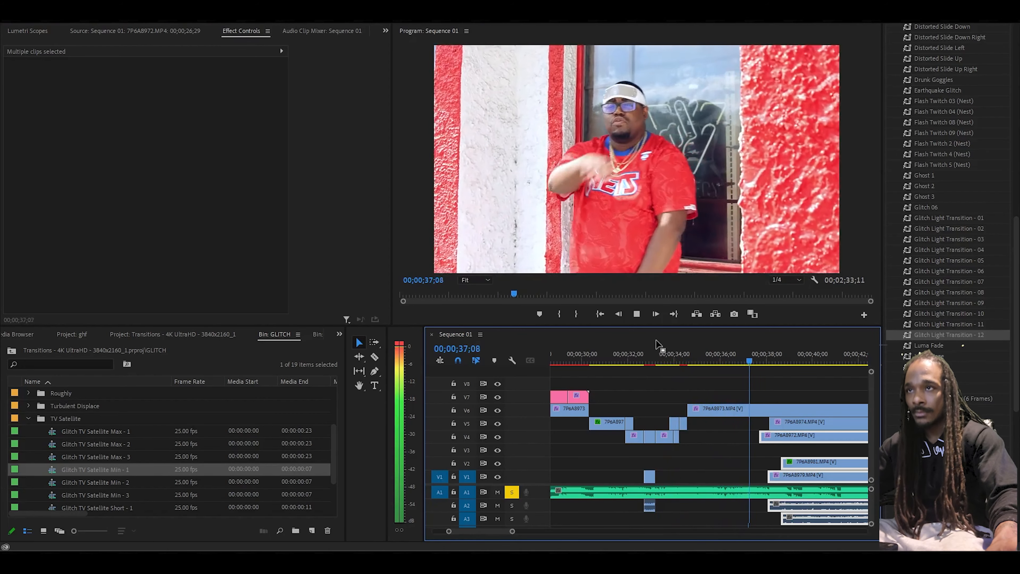
pyautogui.press('space')
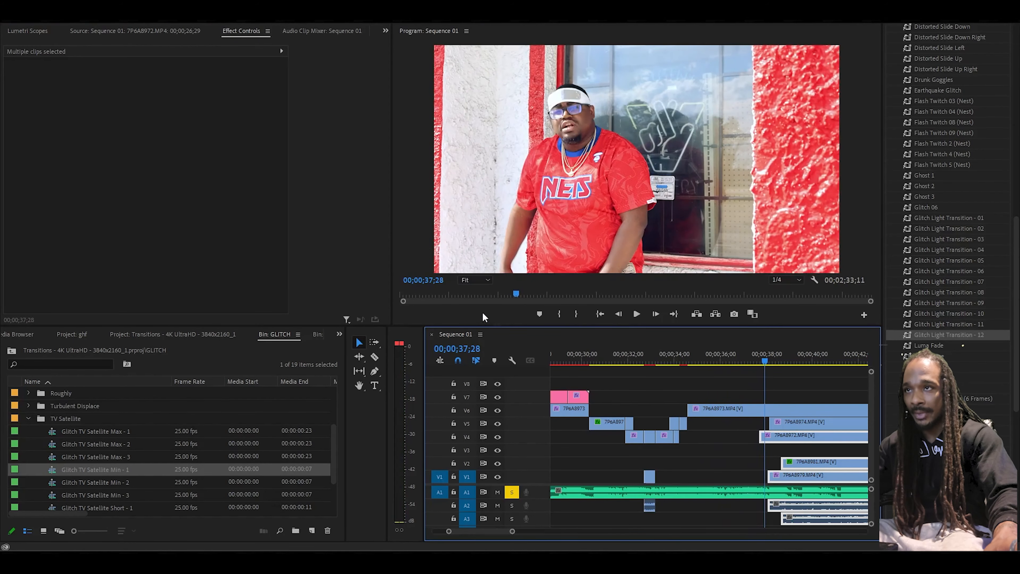
# Step: Cut 7P6A8973 on V6 at 00;00;37;28 and again shortly after, and apply the Luma Smoke preset to the short segment
pyautogui.click(374, 357)
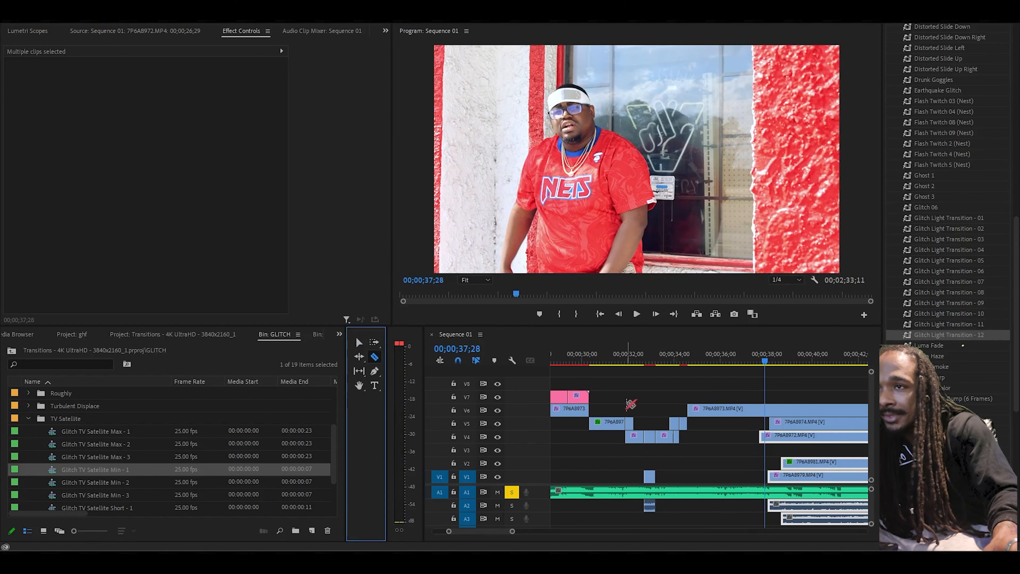
pyautogui.click(766, 410)
pyautogui.scroll(-2, 780, 410)
pyautogui.click(718, 410)
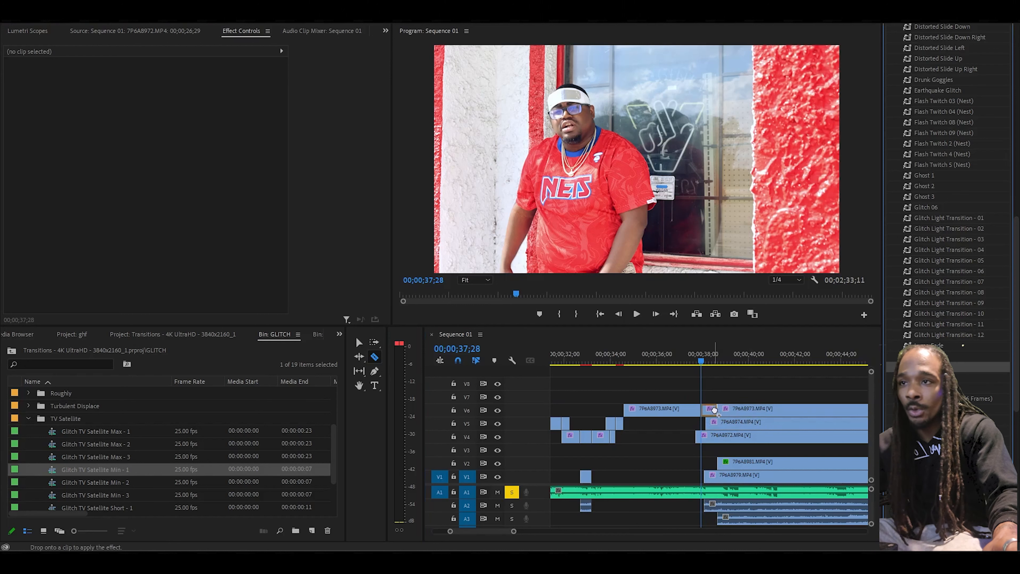
pyautogui.click(709, 408)
# Step: Shift the remaining V6, V5, V2 and V1 clips later, trim 7P6A8972 on V4 to start at 00;00;37;28, and play the transition back
pyautogui.click(360, 343)
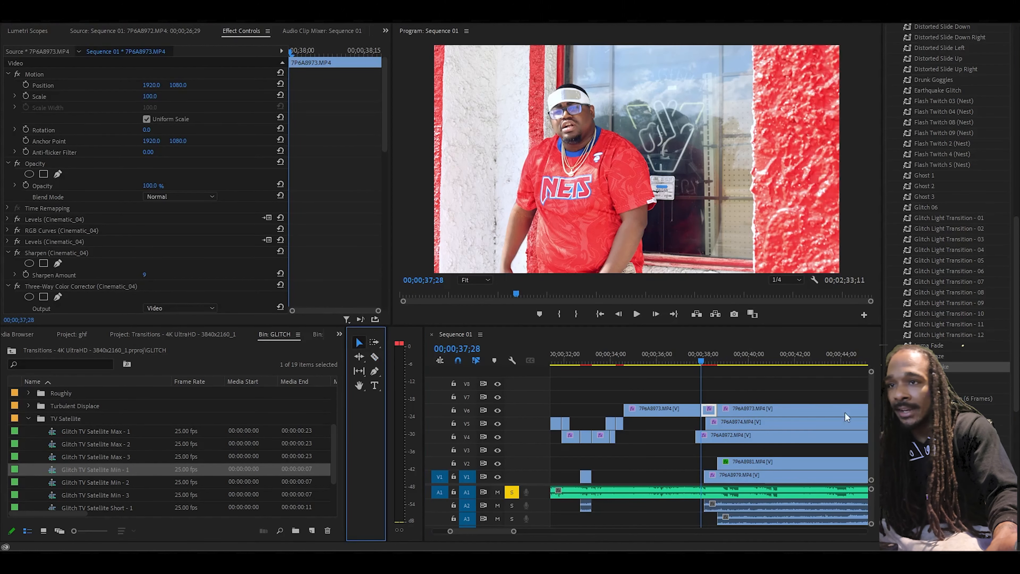
pyautogui.moveTo(741, 399); pyautogui.dragTo(799, 433)
pyautogui.moveTo(697, 440); pyautogui.dragTo(740, 475)
pyautogui.moveTo(707, 437); pyautogui.dragTo(703, 437)
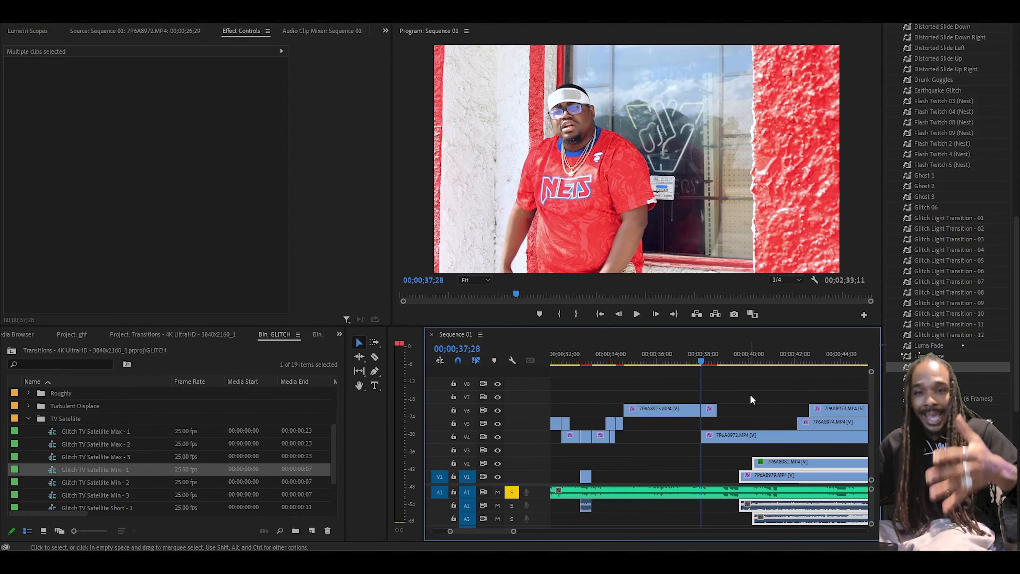
pyautogui.click(636, 314)
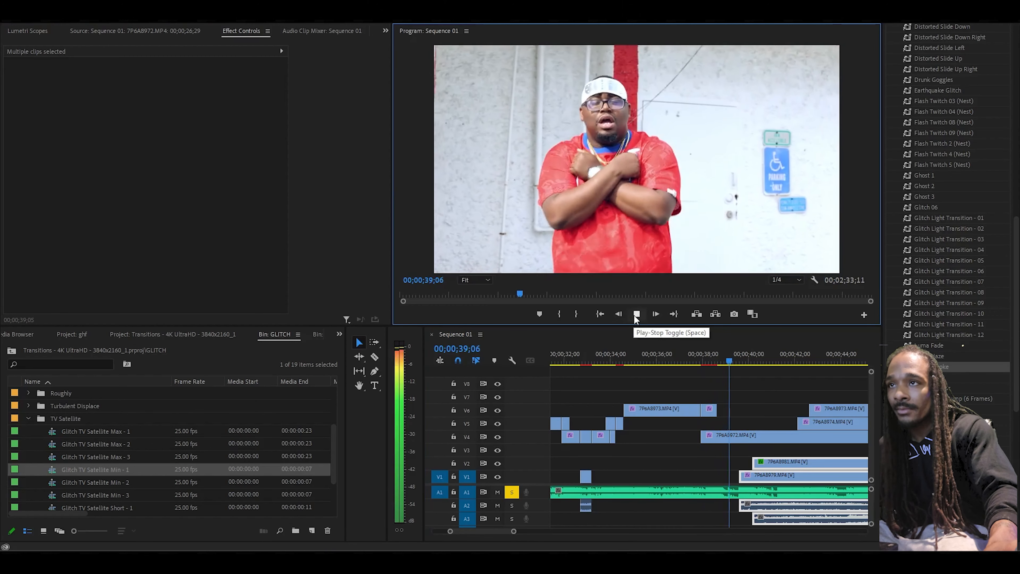
pyautogui.click(636, 314)
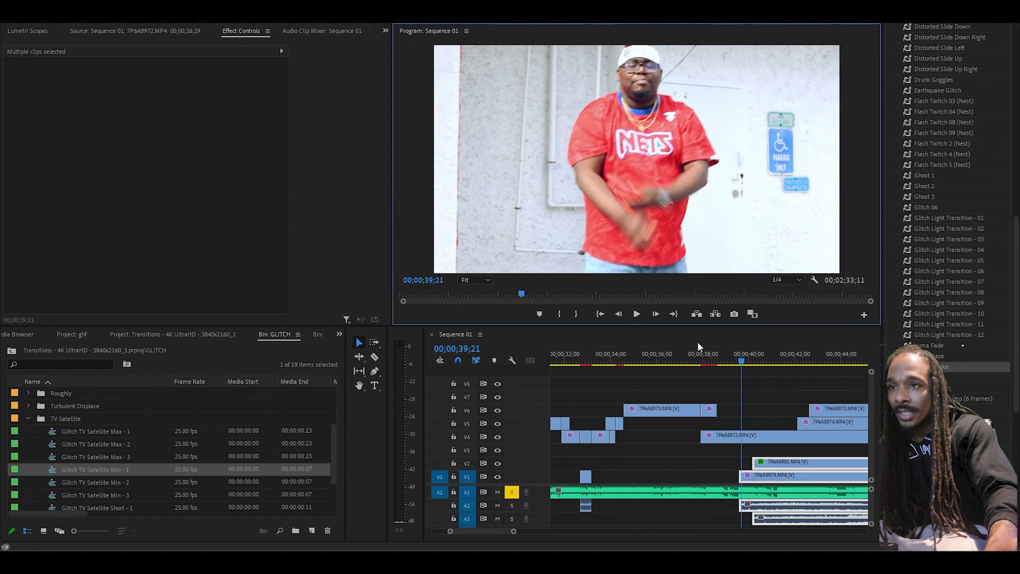
# Step: Shift the V1 and V2 clips later so 7P6A8979 on V1 starts around 00;00;42, and play back from 00;00;39;00
pyautogui.click(639, 315)
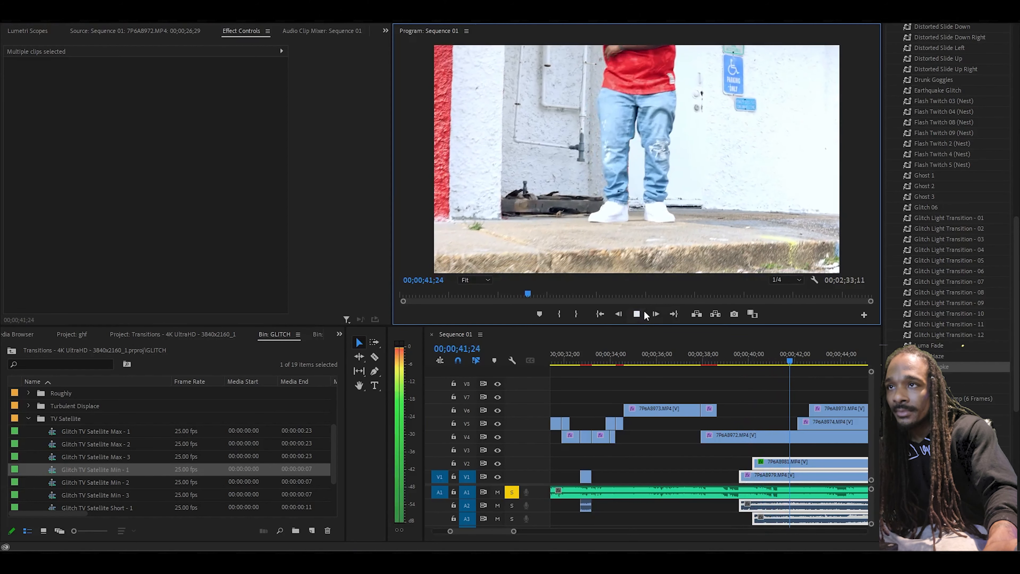
pyautogui.click(638, 315)
pyautogui.click(731, 356)
pyautogui.moveTo(733, 354); pyautogui.dragTo(726, 353)
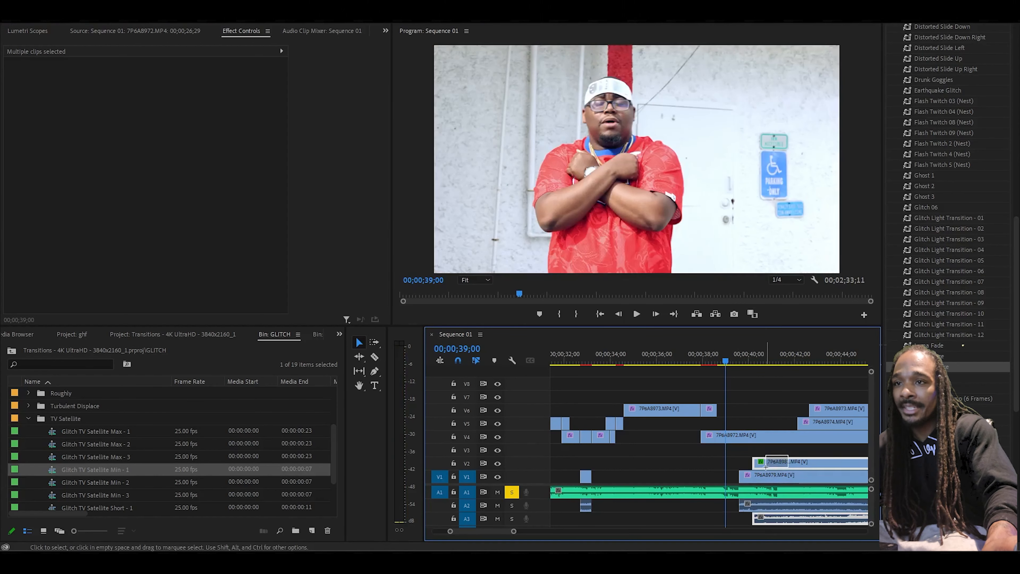
pyautogui.moveTo(739, 476); pyautogui.dragTo(798, 477)
pyautogui.press('space')
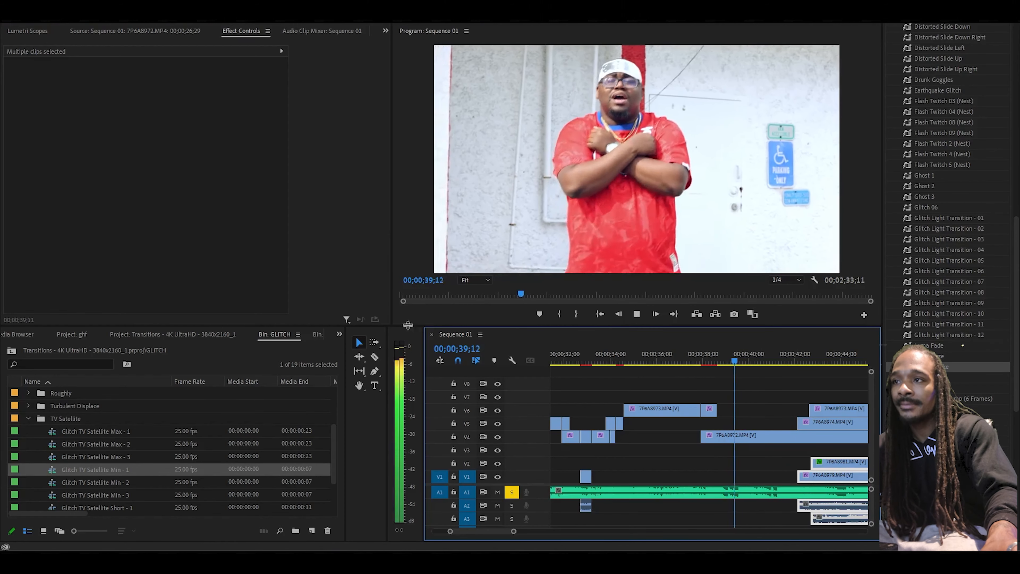
# Step: Cut 7P6A8972 on V4 at 00;00;40;13 and at the V1 clip's start, and shorten the segment between with Speed/Duration
pyautogui.click(374, 356)
pyautogui.press('space')
pyautogui.click(758, 435)
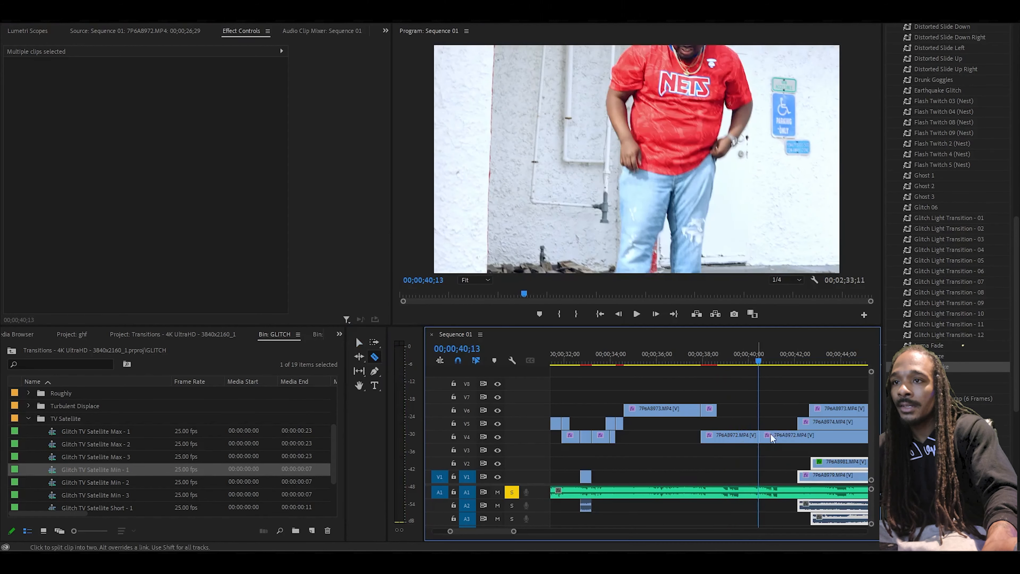
pyautogui.click(797, 436)
pyautogui.rightClick(777, 437)
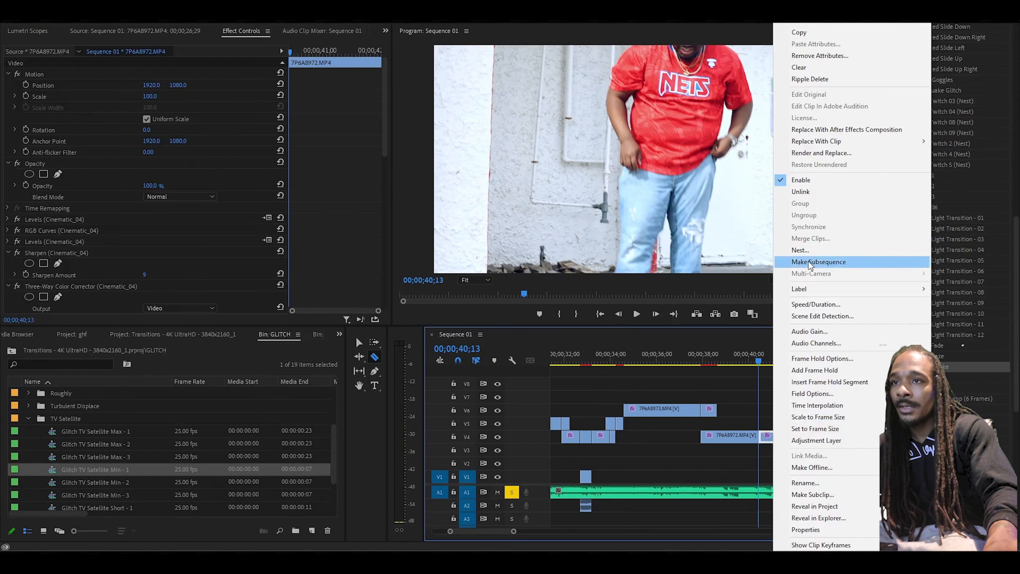
pyautogui.click(834, 302)
pyautogui.write('100.0')
pyautogui.press('Return')
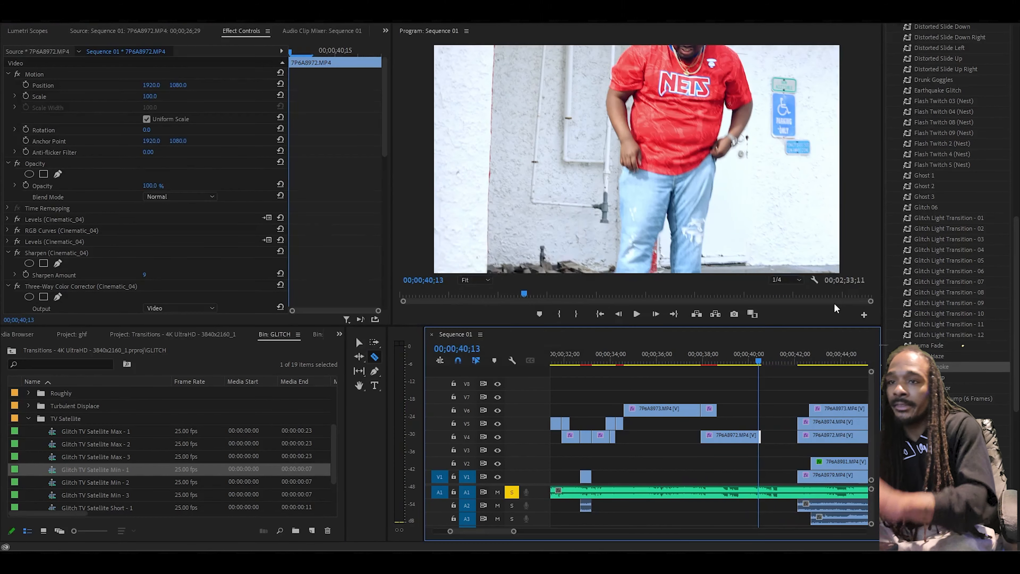
# Step: Extend 7P6A8979 on V1 back to start at 00;00;40;13 and play the new cut
pyautogui.click(359, 342)
pyautogui.moveTo(801, 475); pyautogui.dragTo(758, 450)
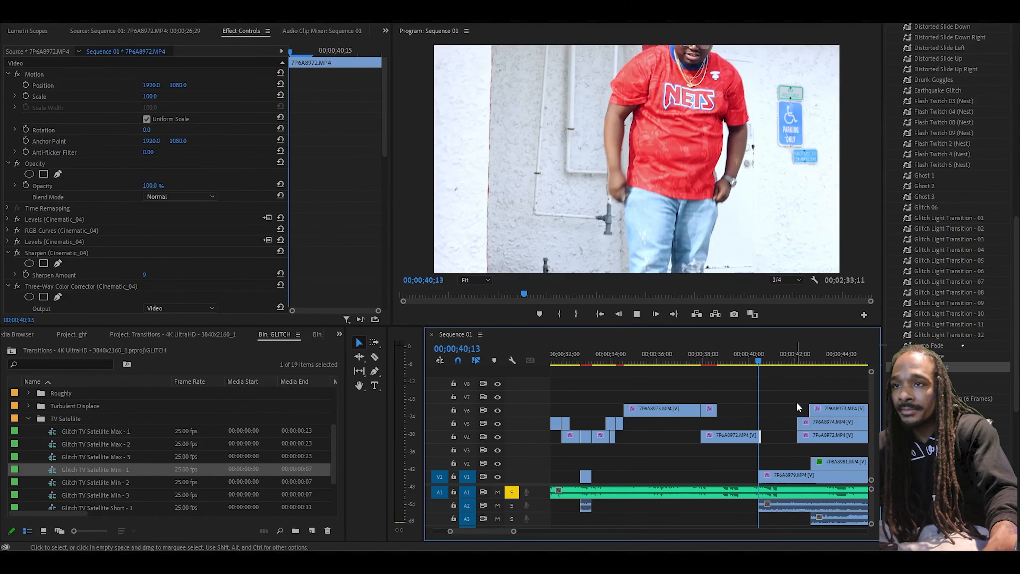
pyautogui.press('space')
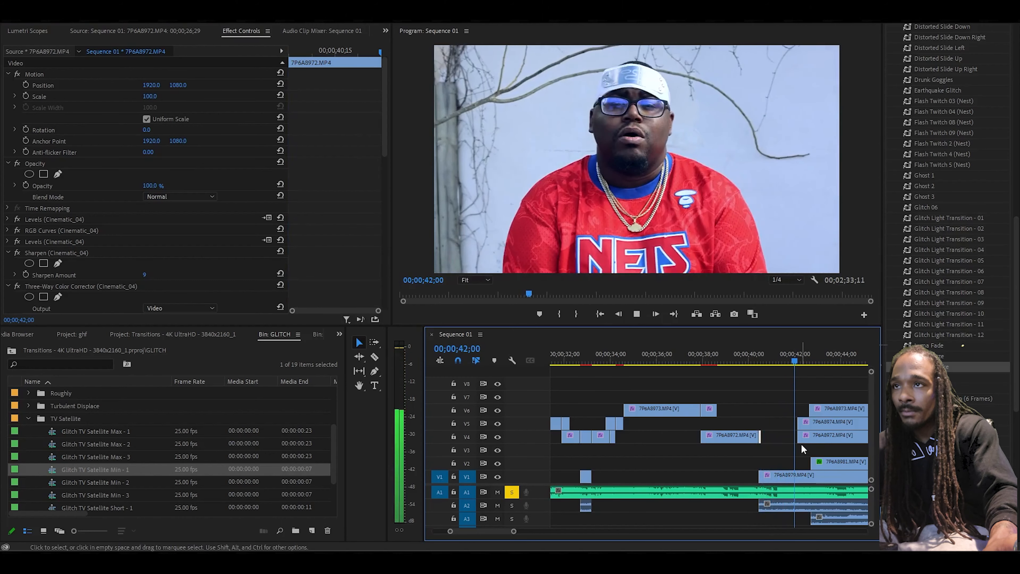
# Step: Shift the V6 and V5 clips later to around 00;00;45, and trim 7P6A8972 on V4 to start at 00;00;42;07
pyautogui.moveTo(836, 399); pyautogui.dragTo(864, 423)
pyautogui.press('space')
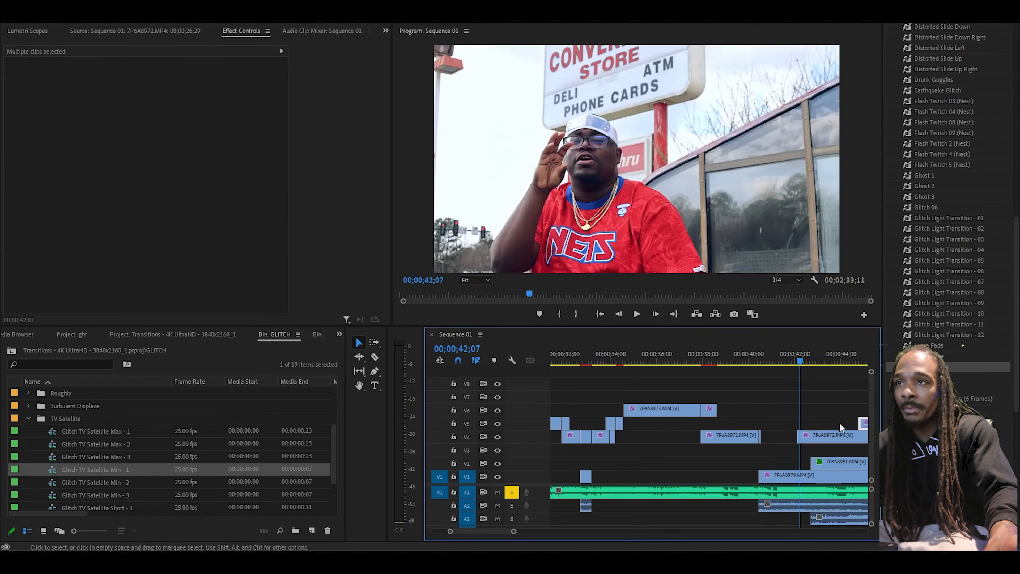
pyautogui.scroll(-1, 755, 423)
pyautogui.scroll(-1, 756, 425)
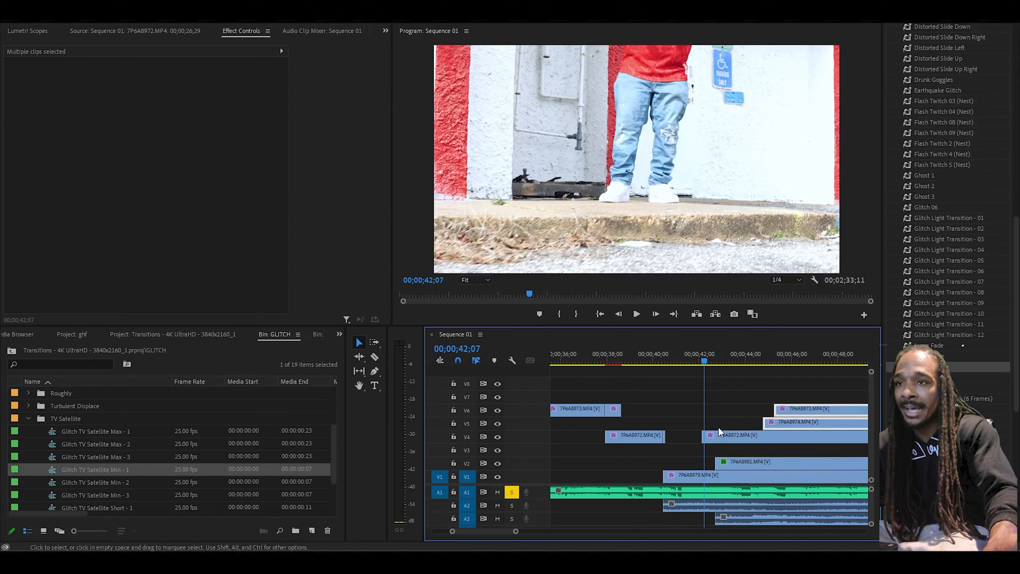
pyautogui.moveTo(699, 435); pyautogui.dragTo(702, 435)
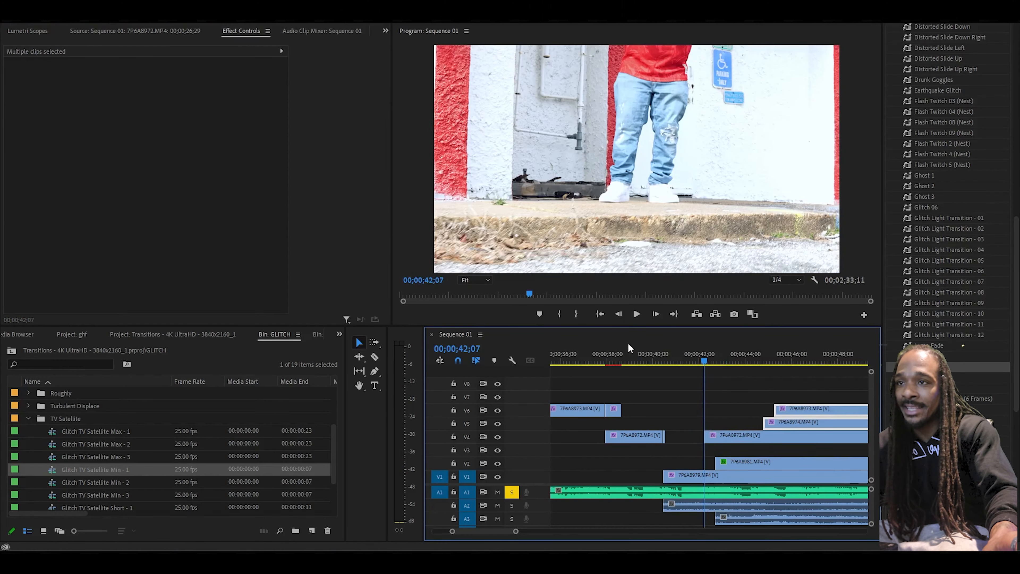
# Step: Play back from about 00;00;40, and trim 7P6A8981 on V2 to start where the V5 clip starts
pyautogui.click(652, 353)
pyautogui.press('space')
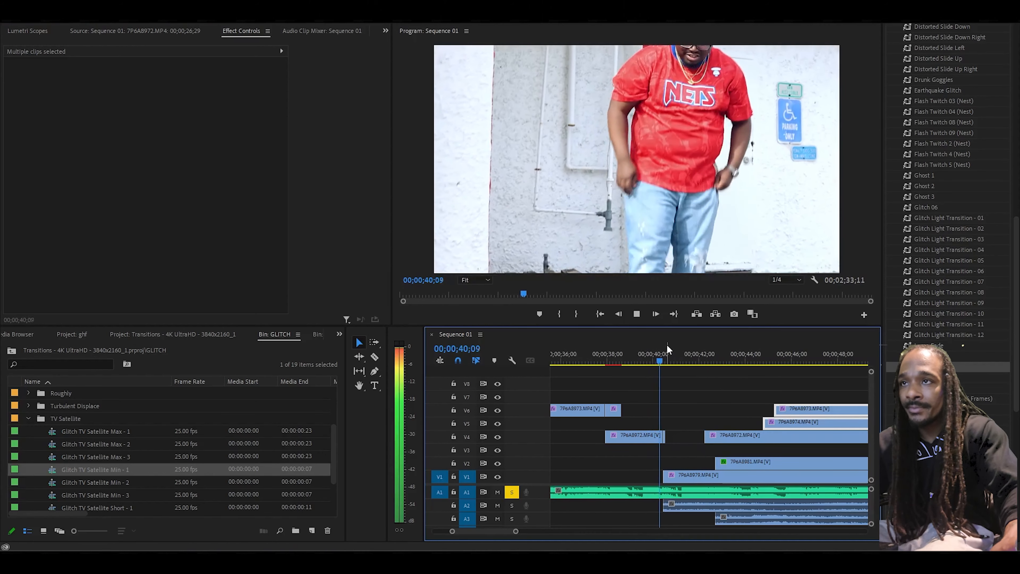
pyautogui.press('space')
pyautogui.moveTo(668, 362)
pyautogui.mouseDown()
pyautogui.moveTo(657, 361)
pyautogui.moveTo(668, 365)
pyautogui.mouseUp()
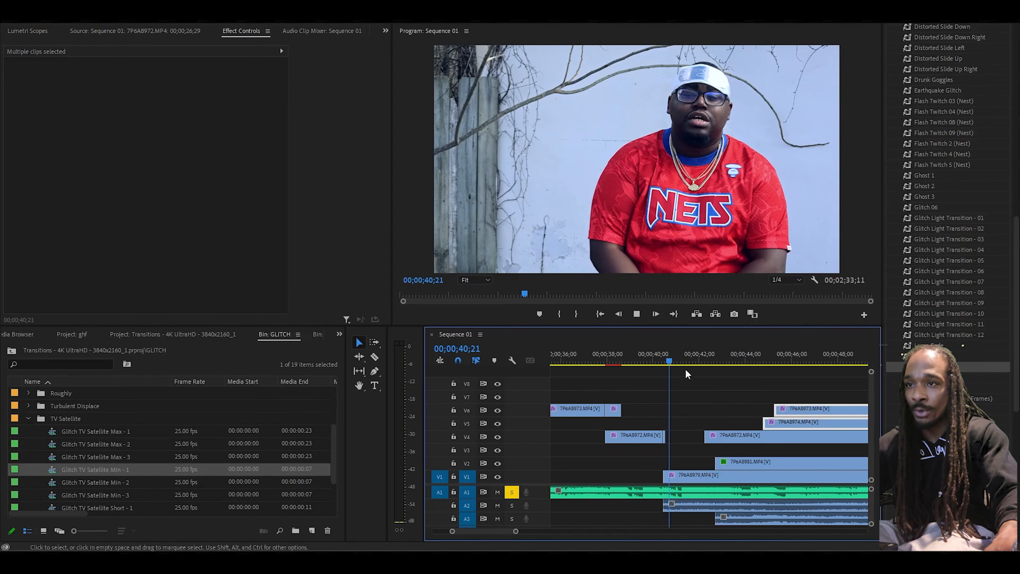
pyautogui.press('space')
pyautogui.moveTo(721, 465); pyautogui.dragTo(765, 463)
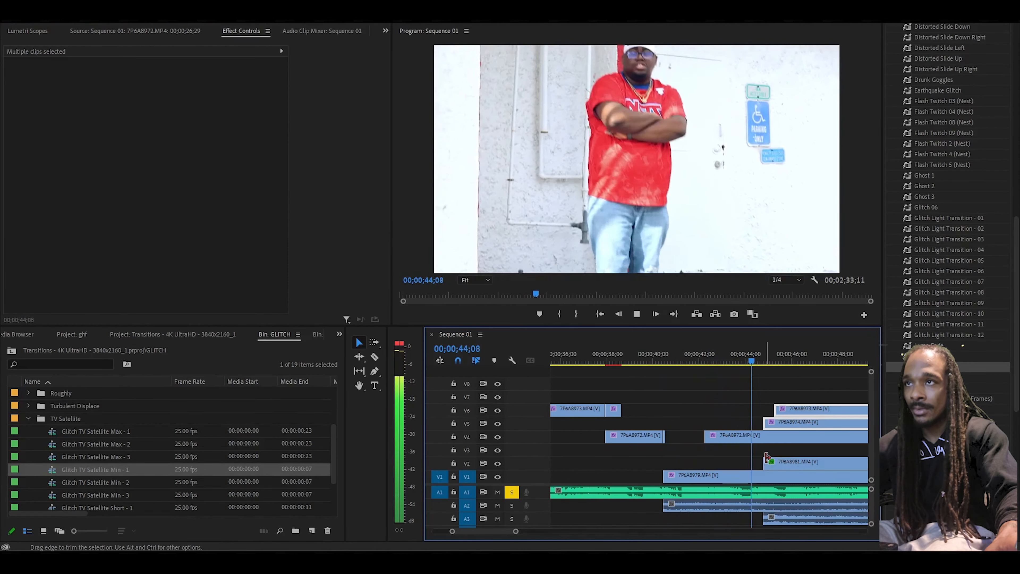
pyautogui.press('space')
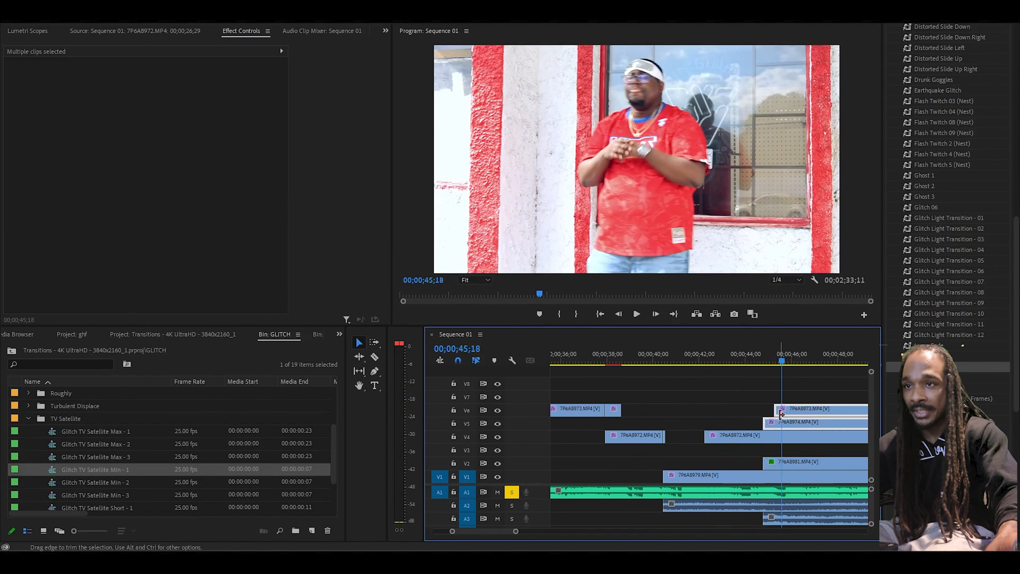
# Step: Trim 7P6A8973 on V6 to start around 00;00;47, and trim 7P6A8981 on V2 to start just after it
pyautogui.click(795, 398)
pyautogui.moveTo(772, 407); pyautogui.dragTo(817, 407)
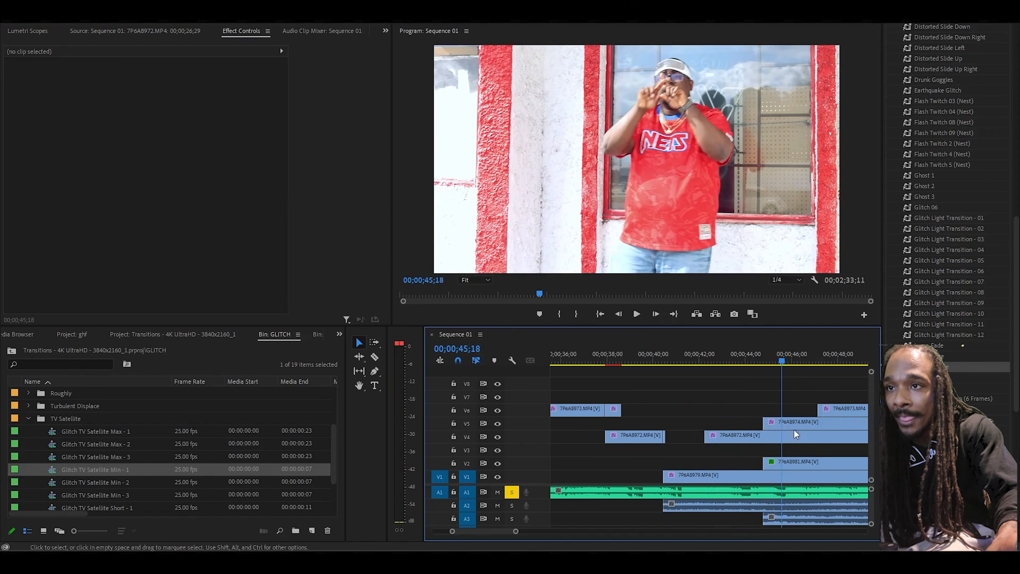
pyautogui.moveTo(762, 463); pyautogui.dragTo(822, 463)
# Step: Cut the V5 and V4 clips at the V6 clip's start, and trim the earlier V4 segment to end at 00;00;45;18
pyautogui.click(374, 357)
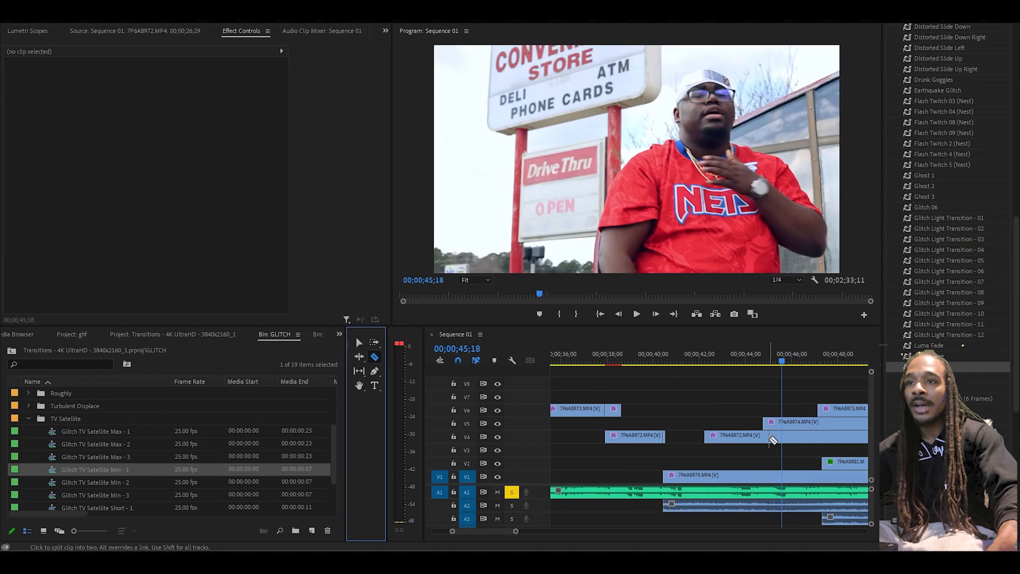
pyautogui.keyDown('shift'); pyautogui.click(819, 436); pyautogui.keyUp('shift')
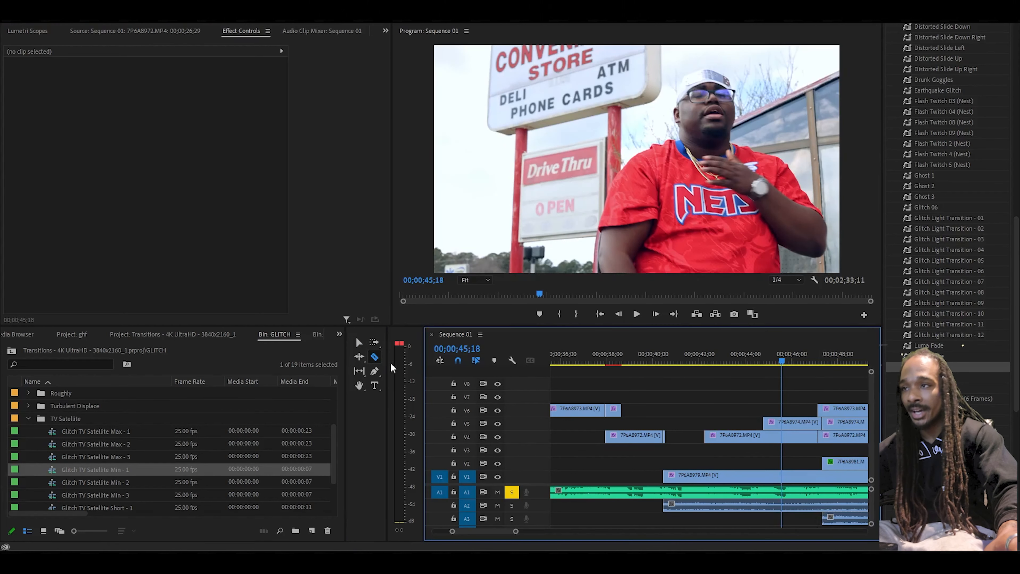
pyautogui.click(358, 342)
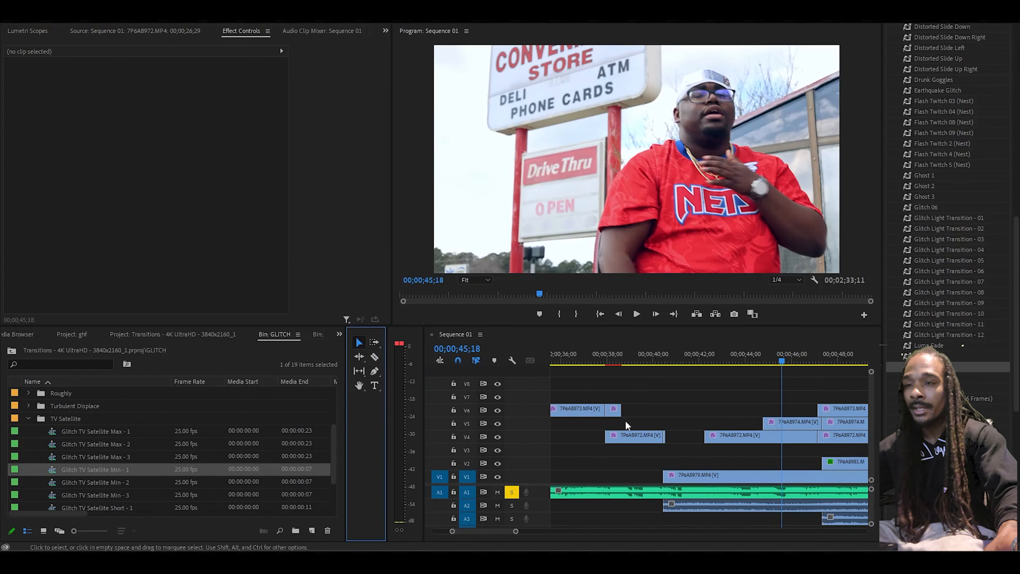
pyautogui.moveTo(817, 437); pyautogui.dragTo(778, 422)
# Step: Shift the remaining V6, V5, V4 and V2 clips later together to around 00;00;48;12
pyautogui.scroll(-1, 779, 454)
pyautogui.scroll(-2, 778, 450)
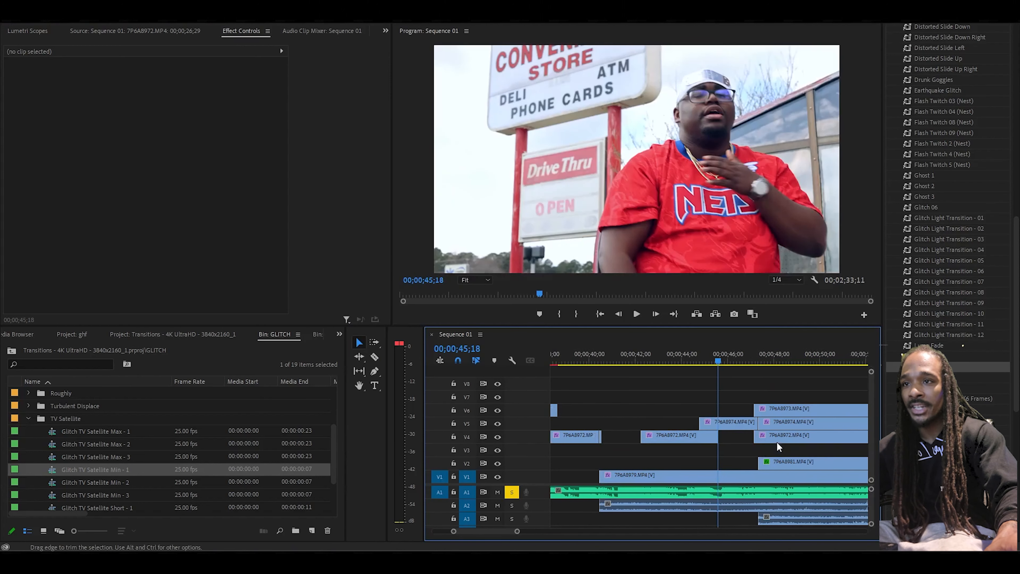
pyautogui.moveTo(750, 393); pyautogui.dragTo(737, 436)
pyautogui.click(708, 423)
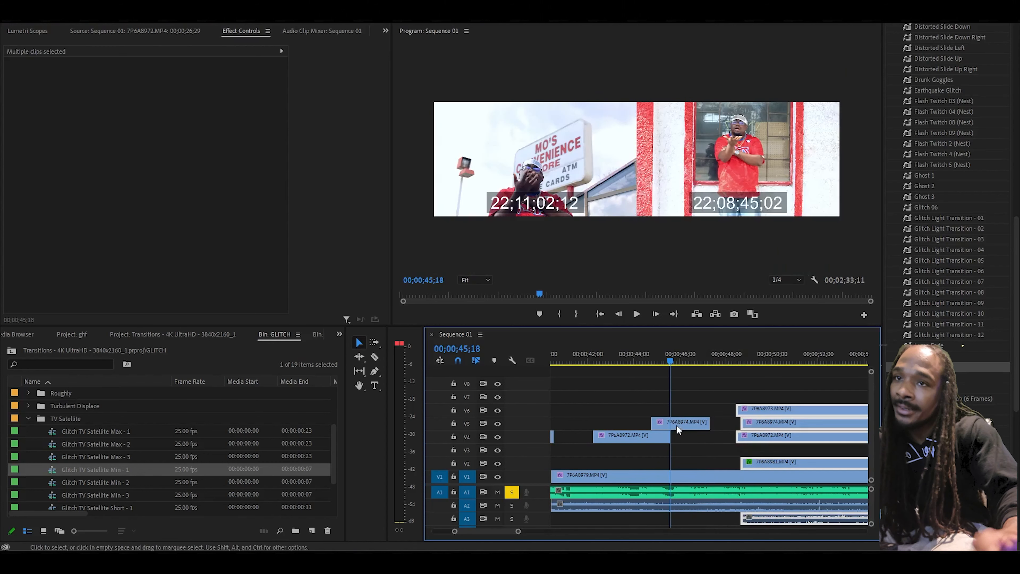
# Step: Cut short segments in 7P6A8972 on V4, applying Glitch Light Transition - 07 mid-clip and Glitch Light Transition - 12 just before the V5 clip
pyautogui.click(374, 357)
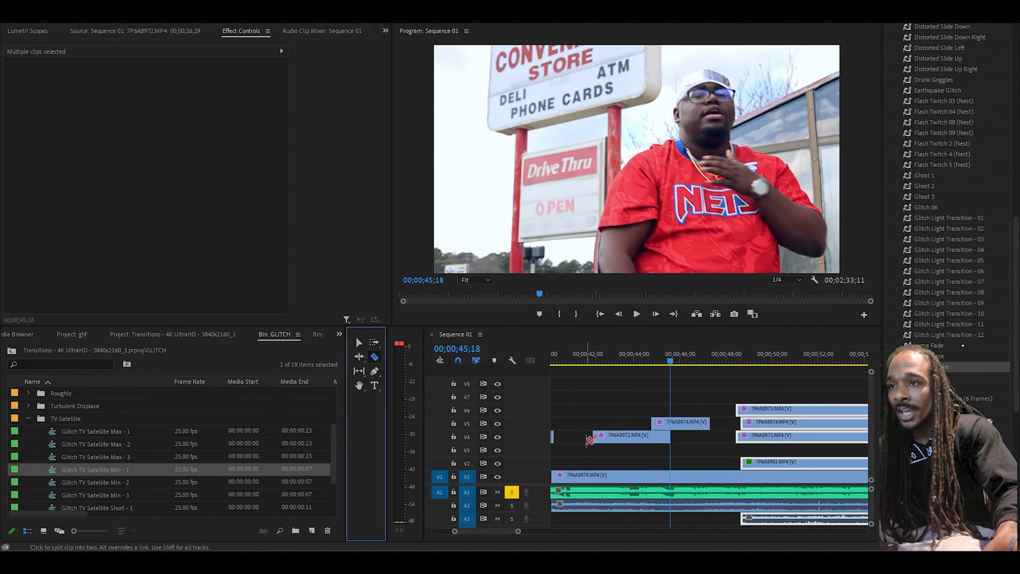
pyautogui.click(623, 436)
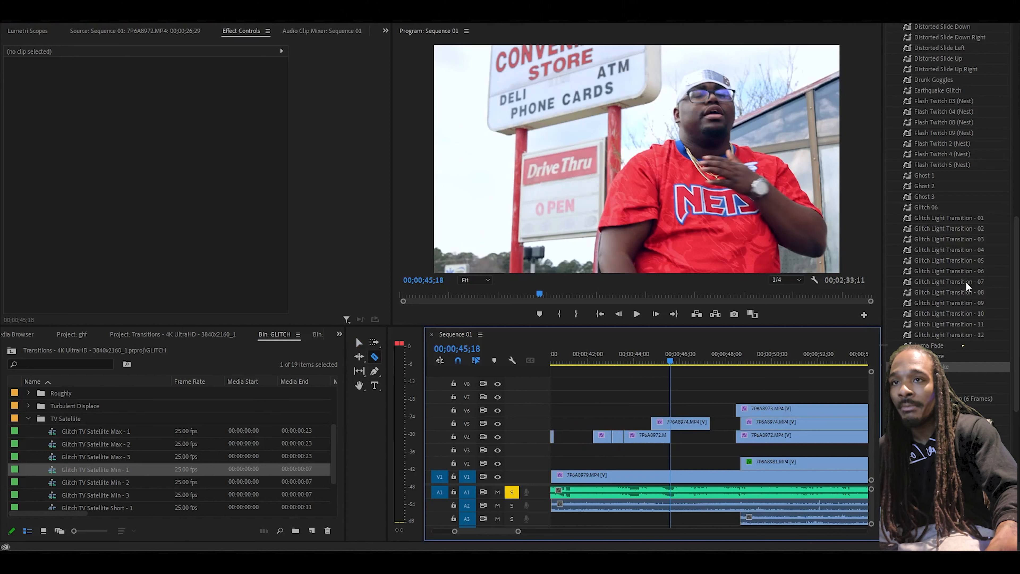
pyautogui.moveTo(949, 282); pyautogui.dragTo(617, 436)
pyautogui.click(651, 436)
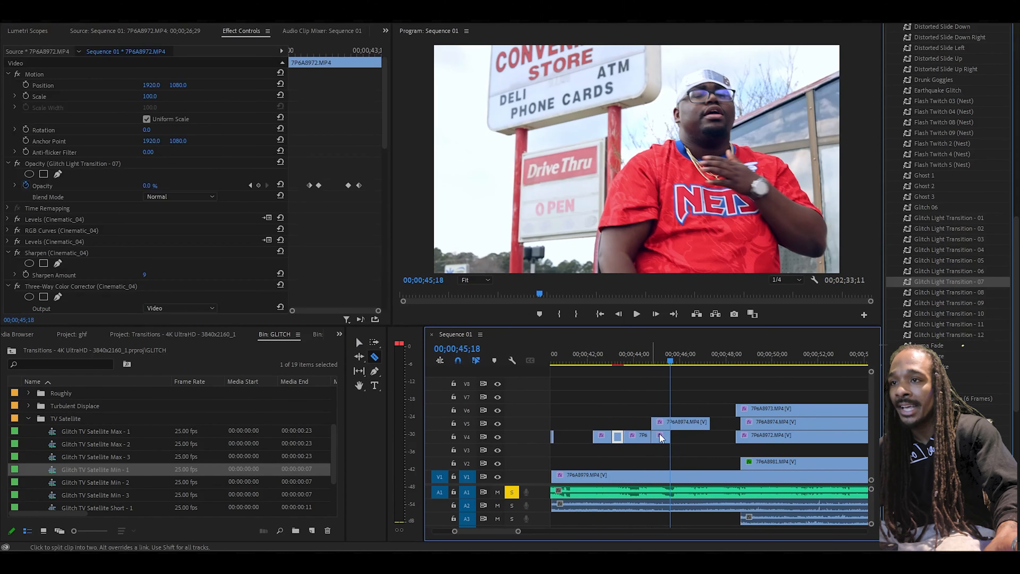
pyautogui.moveTo(948, 335); pyautogui.dragTo(646, 436)
# Step: Return to the start of the sequence, save the project, and render the sequence's video previews
pyautogui.click(598, 313)
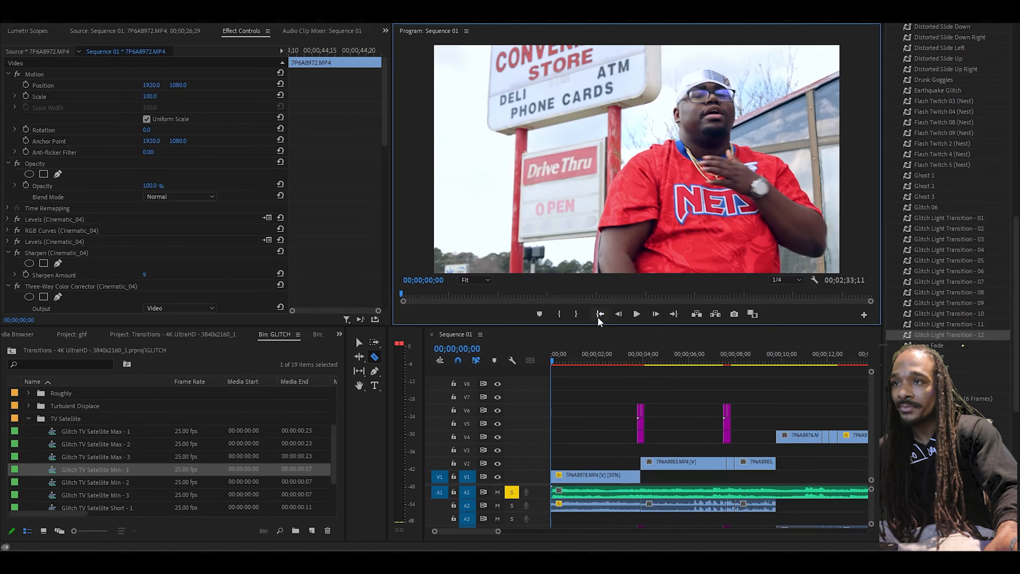
pyautogui.click(16, 19)
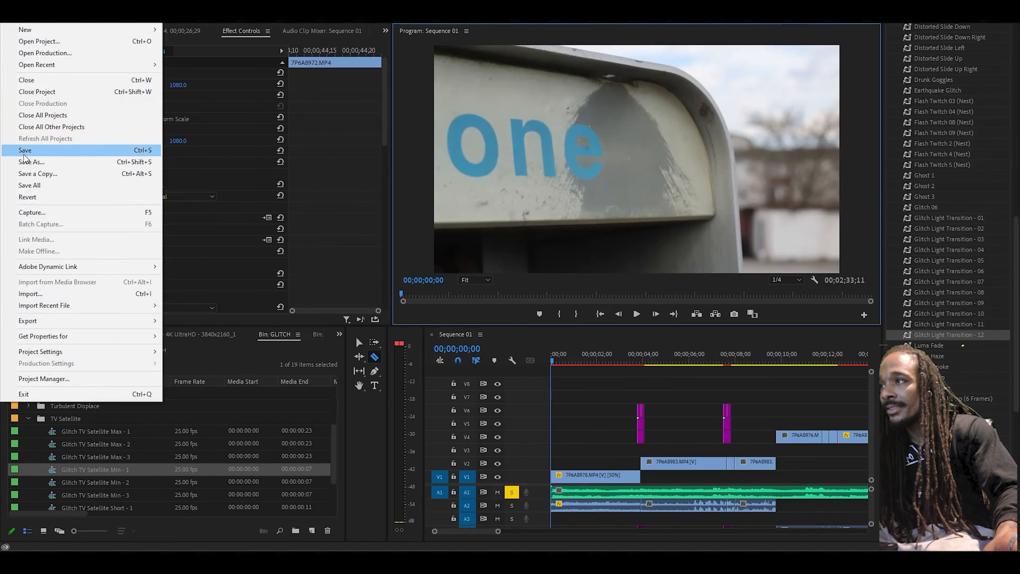
pyautogui.click(16, 149)
pyautogui.click(68, 21)
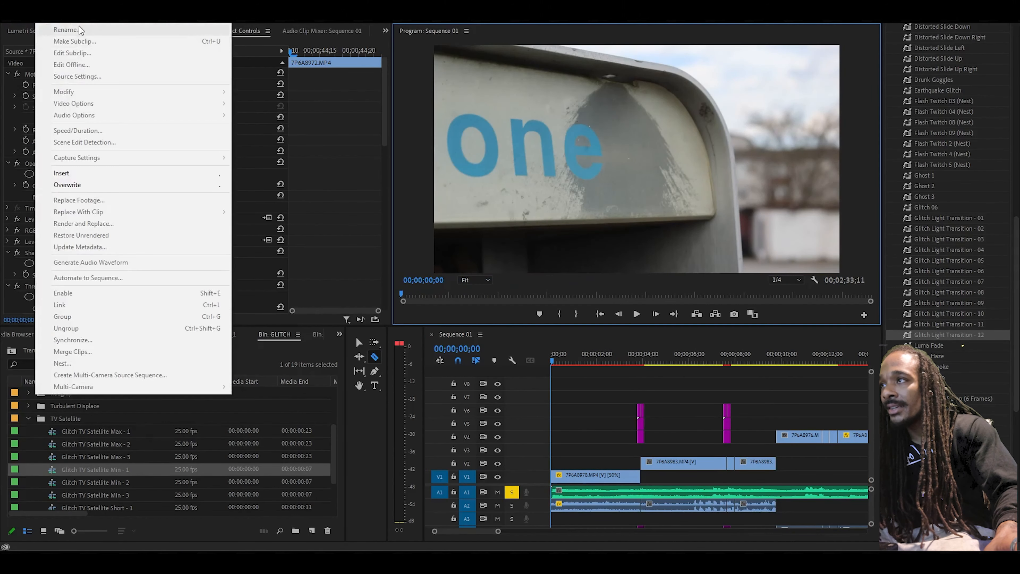
pyautogui.click(82, 59)
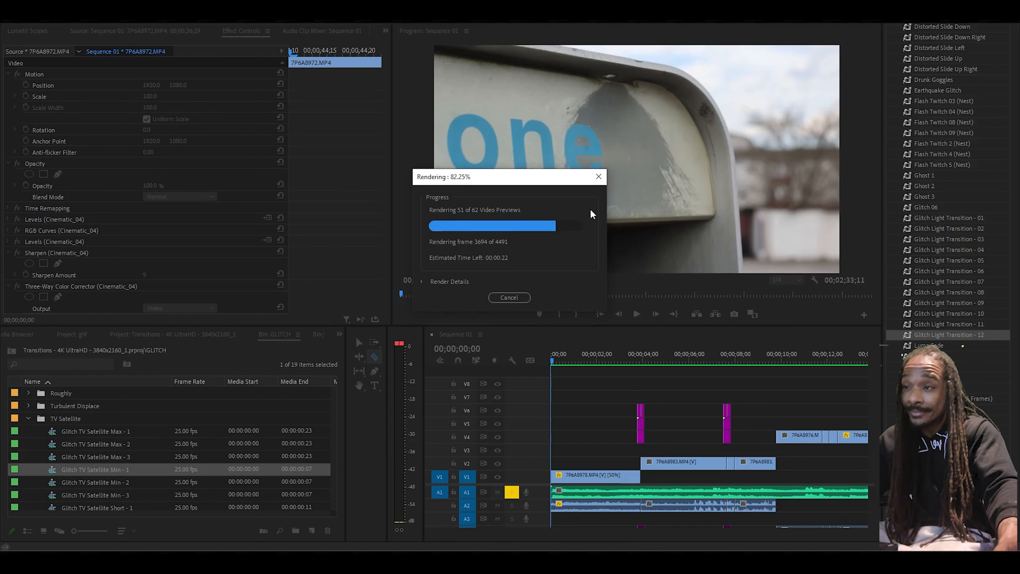
pyautogui.click(598, 177)
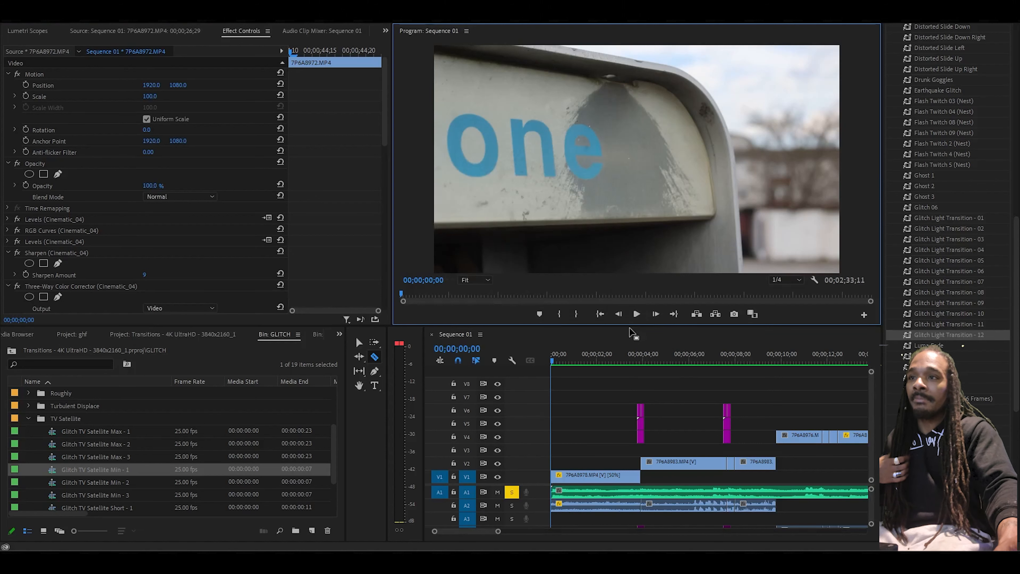
# Step: Enlarge the program preview and play the edited sequence from the beginning
pyautogui.moveTo(631, 326); pyautogui.dragTo(642, 401)
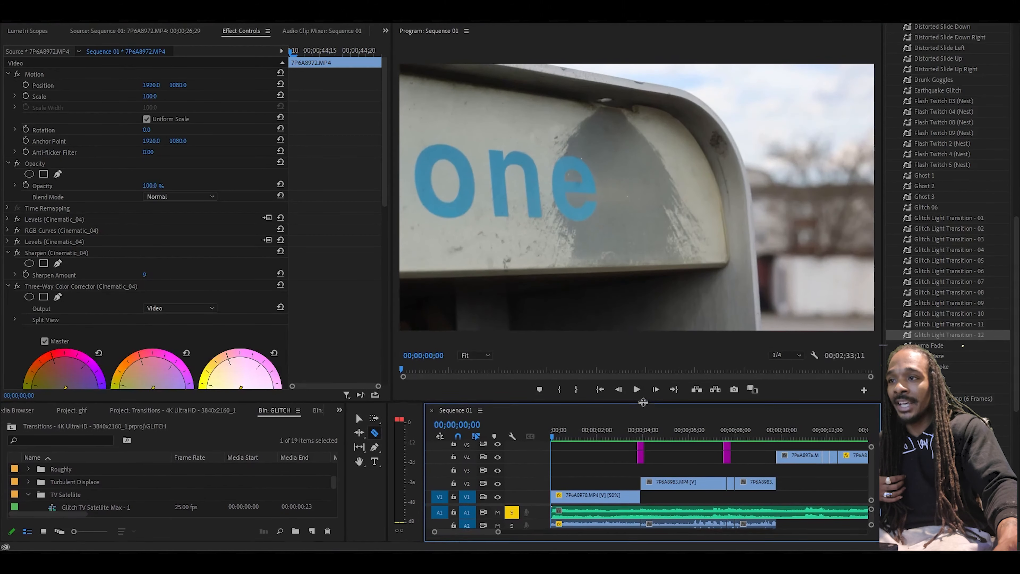
pyautogui.moveTo(390, 342); pyautogui.dragTo(259, 342)
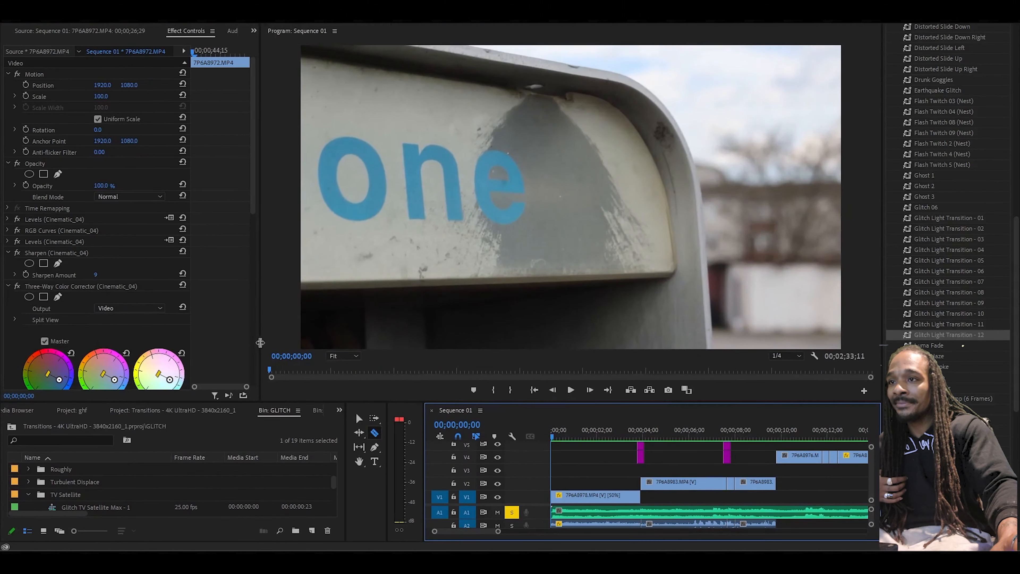
pyautogui.click(569, 396)
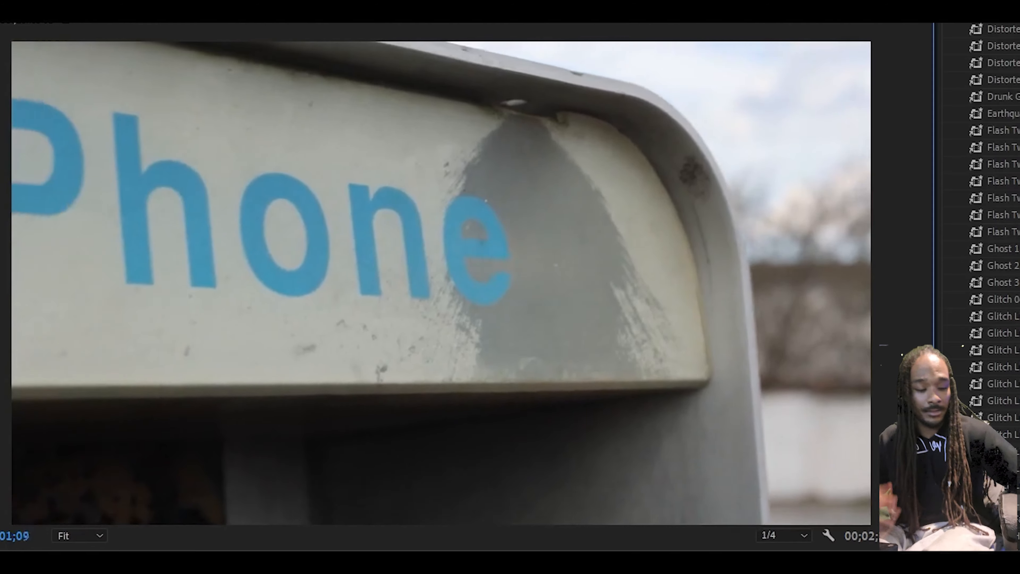